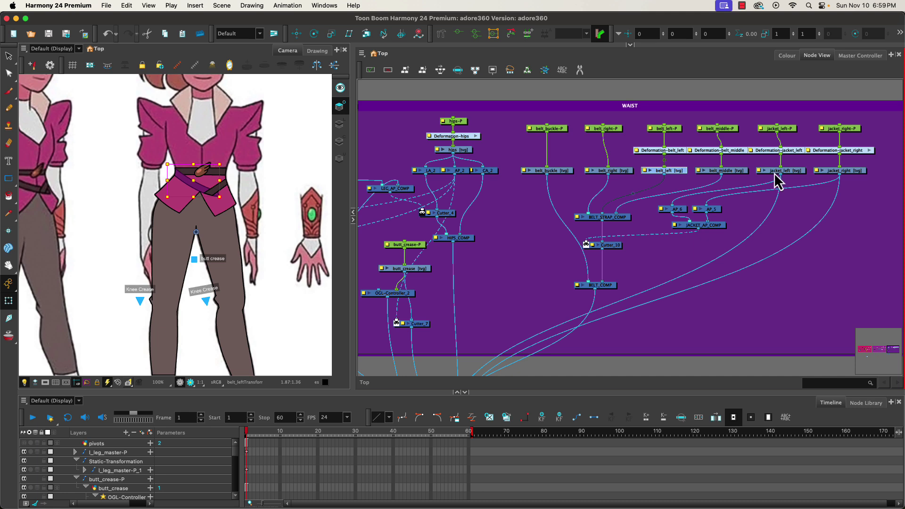
Activate the Line tool and add a new Element drawing node to the WAIST network
click(851, 172)
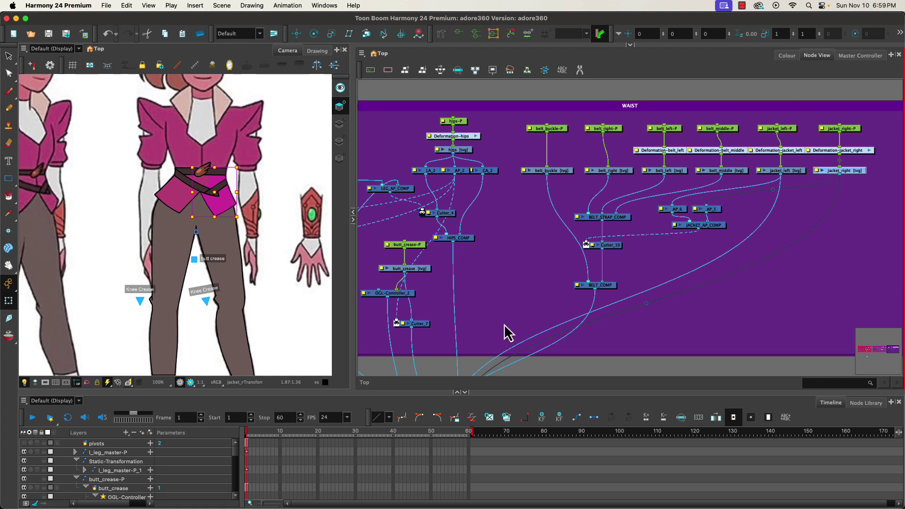
mouse_move(513, 309)
mouse_down()
mouse_move(572, 245)
mouse_move(573, 218)
mouse_move(558, 239)
mouse_move(546, 233)
mouse_move(523, 303)
mouse_up()
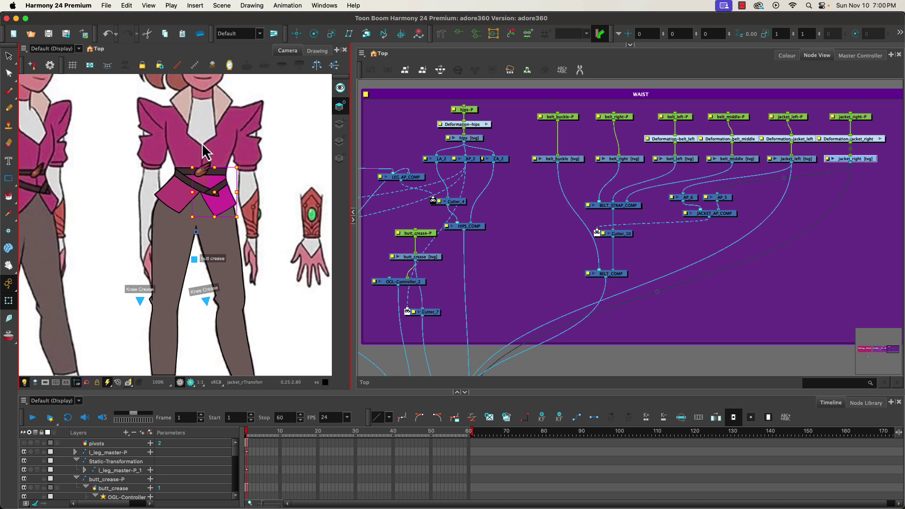
drag(8, 179, 26, 198)
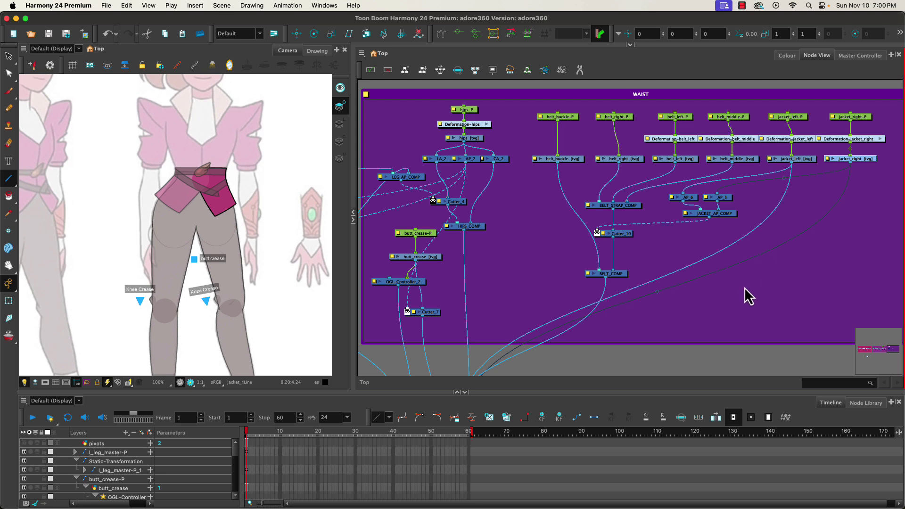
key(Tab)
text(e)
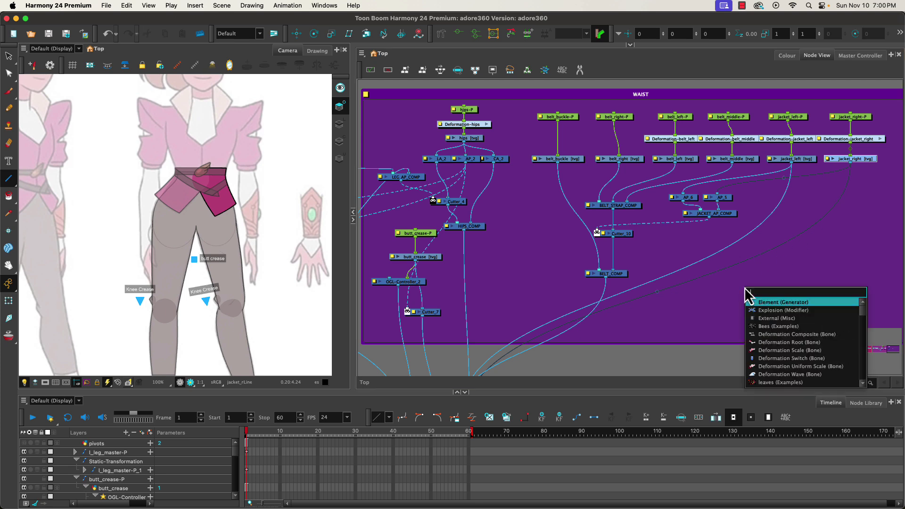
key(Return)
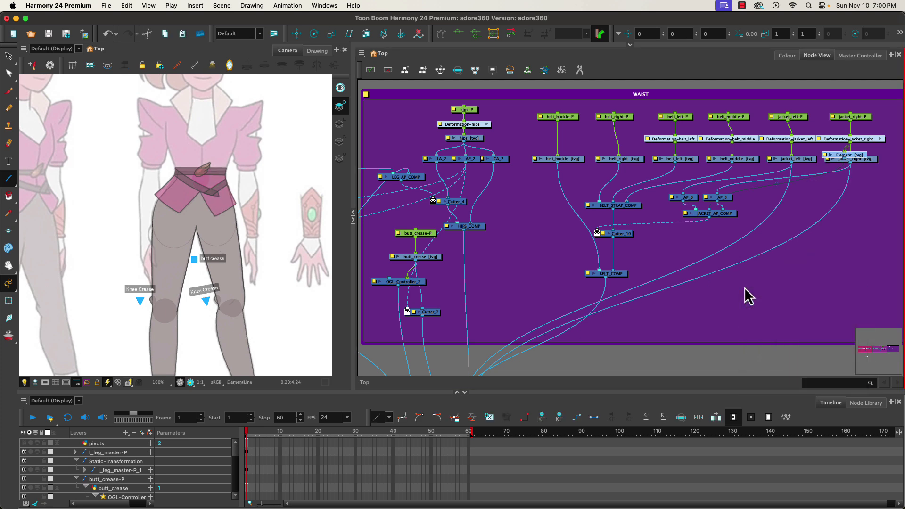
Place the Element node in open space below jacket_right and connect its output to the LOWER_BODY composite
drag(858, 156, 876, 231)
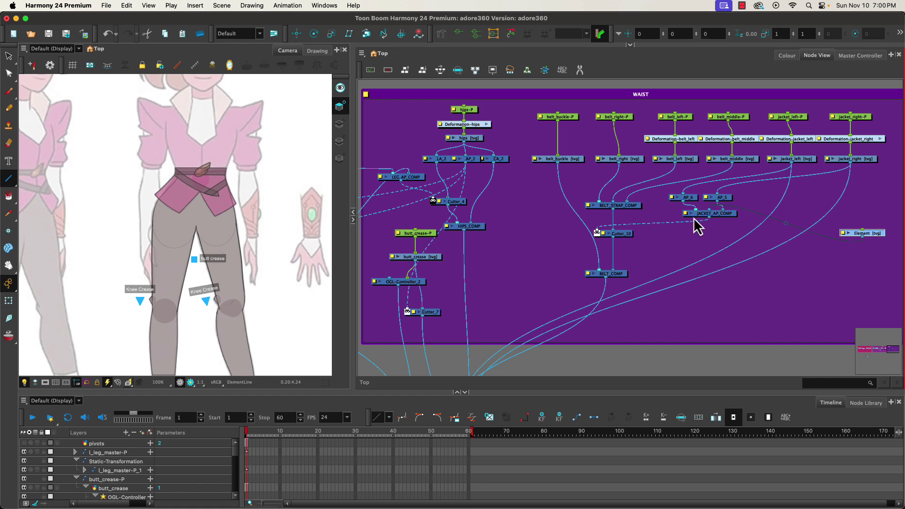
drag(712, 217, 453, 209)
drag(411, 323, 461, 445)
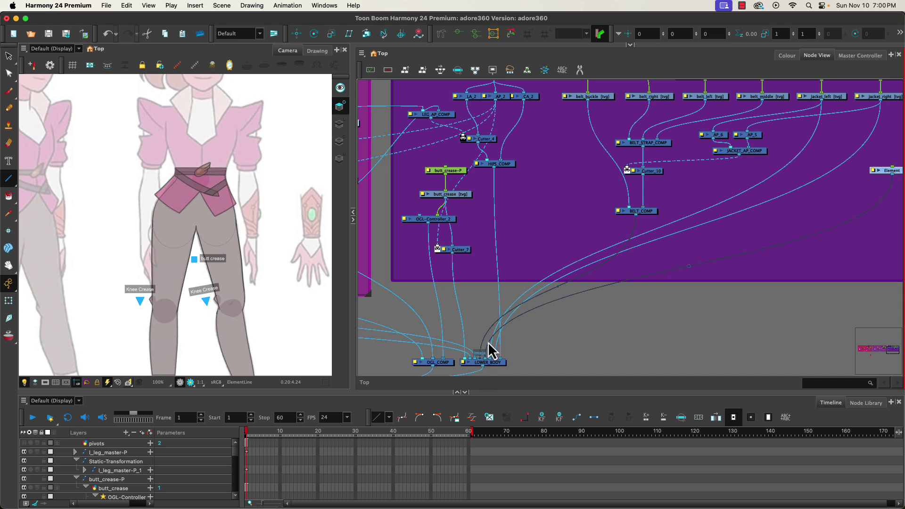
scroll(782, 235, right, 3)
scroll(782, 236, up, 1)
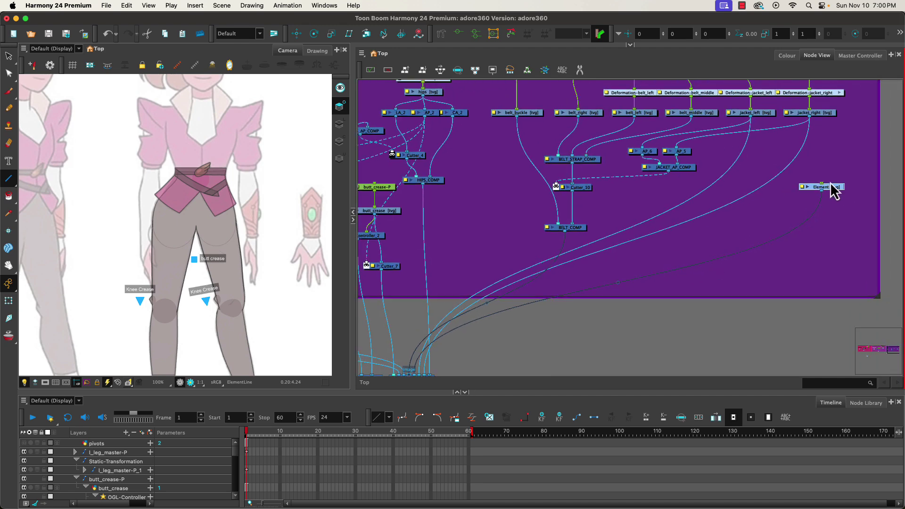
Rename the new Element node to jacket_lower_line
double_click(801, 187)
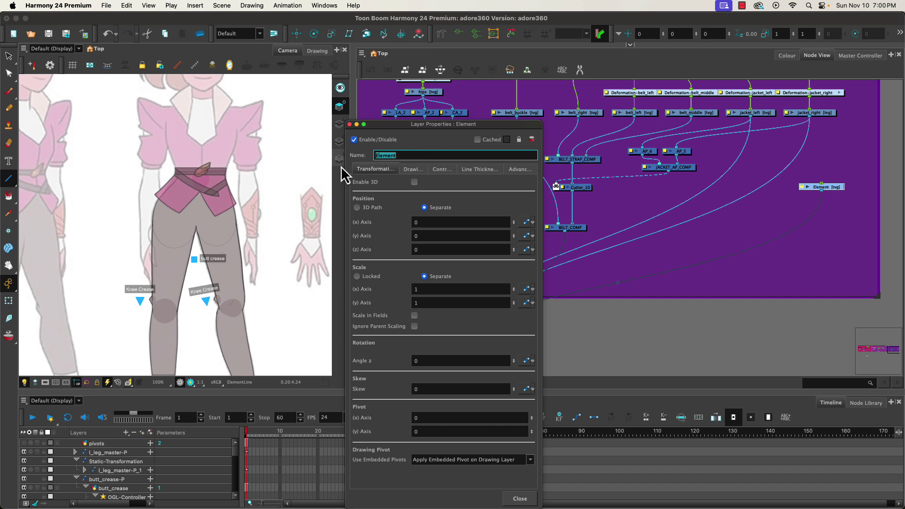
text(jacket_lower_line)
key(Return)
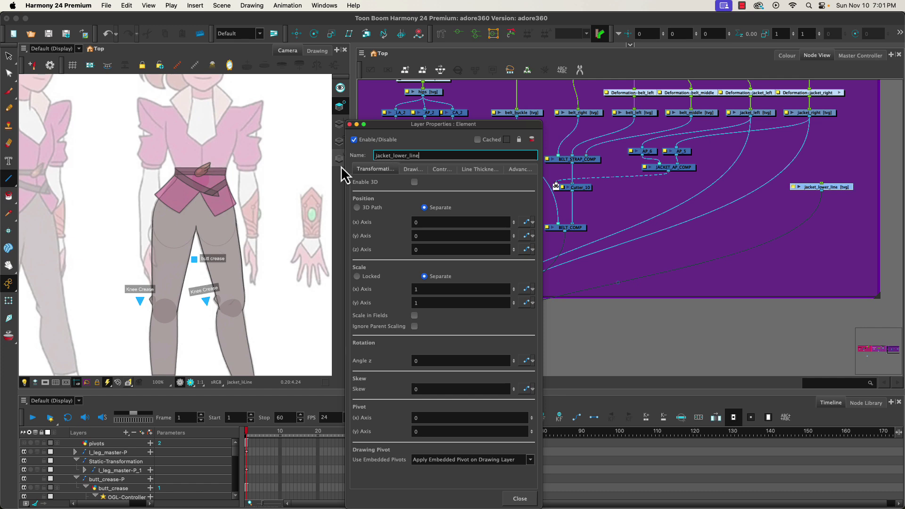
click(349, 124)
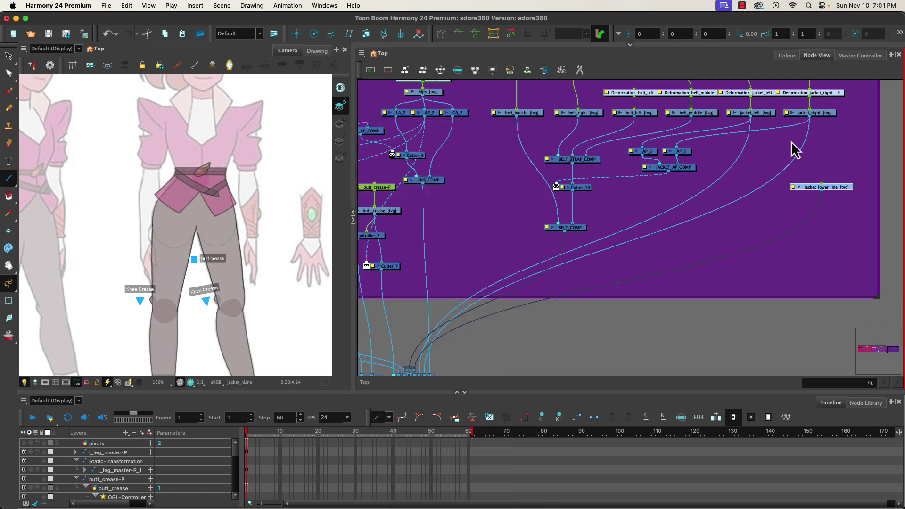
Draw a straight, near-vertical line on the Line Art layer from the point where the jacket flaps meet up to the belt buckle
click(203, 192)
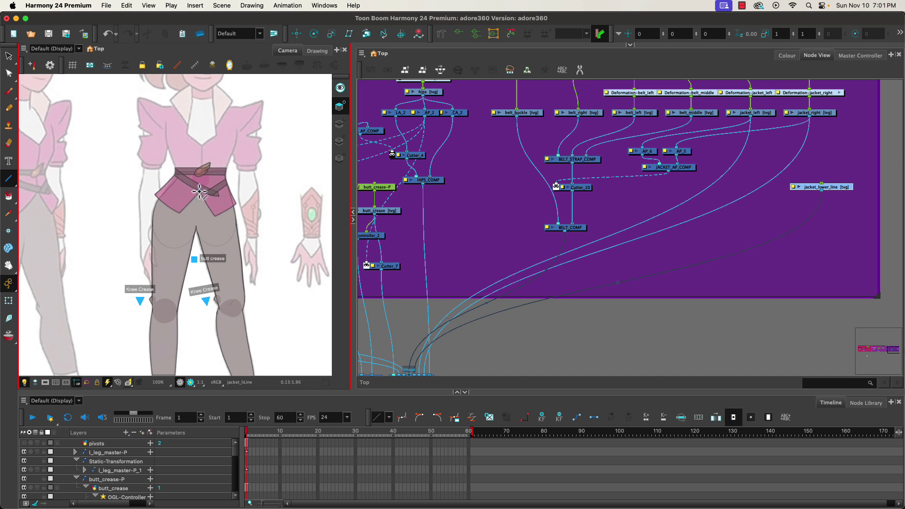
scroll(200, 199, up, 5)
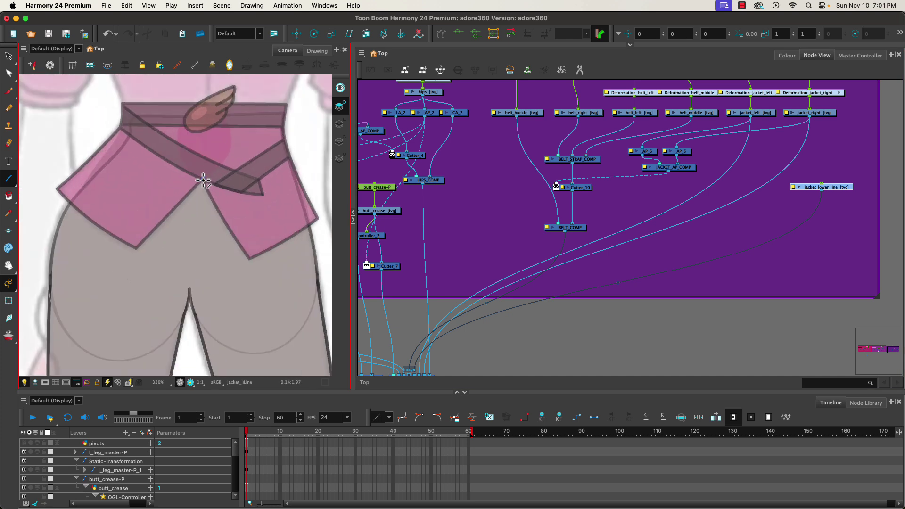
click(339, 124)
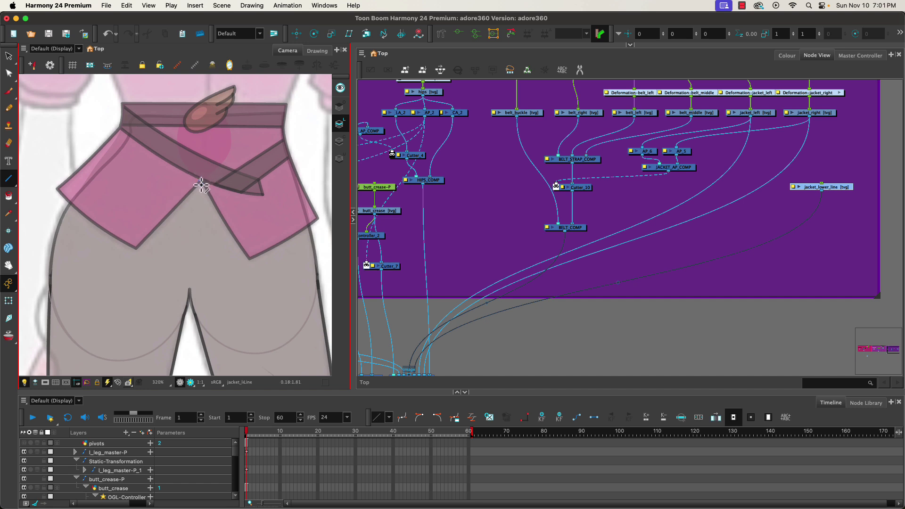
mouse_move(202, 180)
mouse_down()
mouse_move(211, 85)
mouse_move(206, 113)
mouse_up()
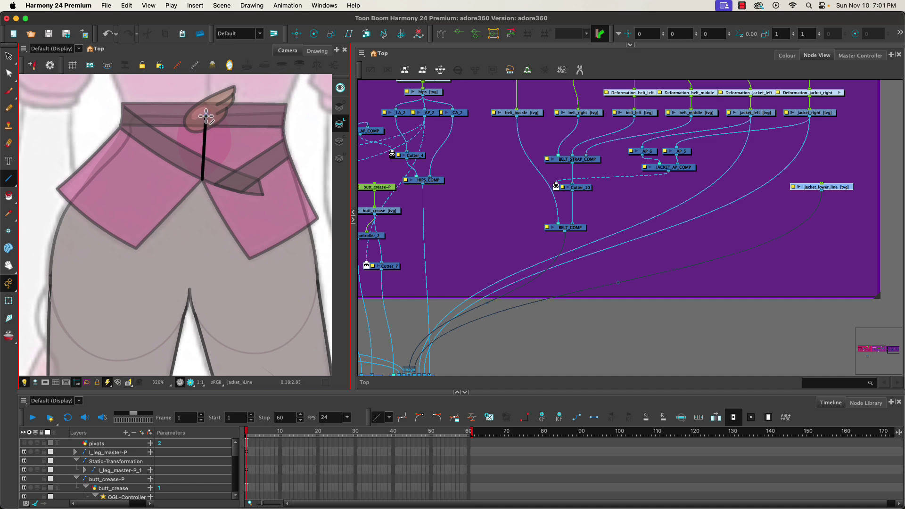
drag(206, 115, 206, 117)
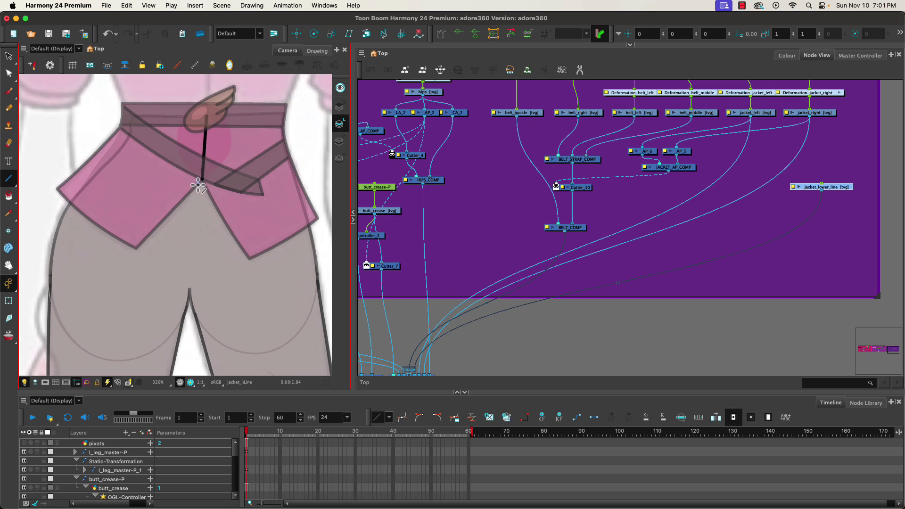
Create a curve deformer along the jacket_lower_line stroke using the Rigging tool in Curve mode
click(823, 186)
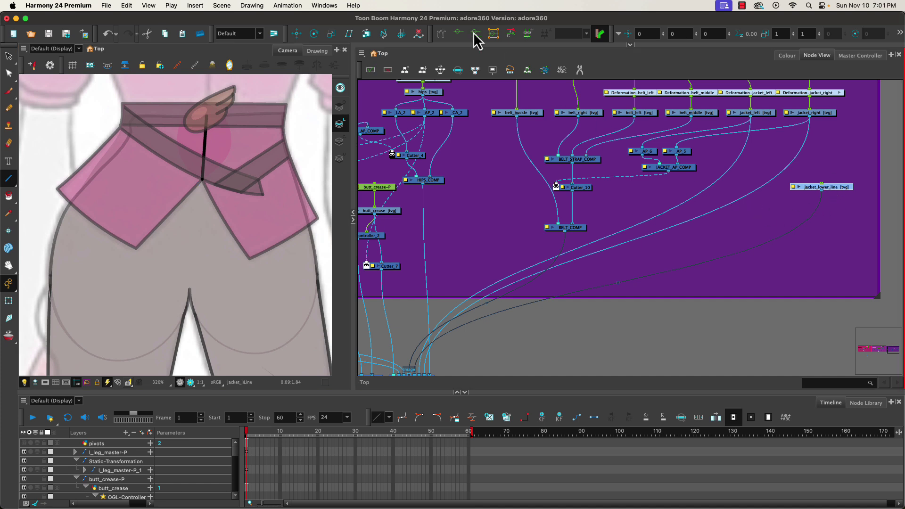
click(442, 34)
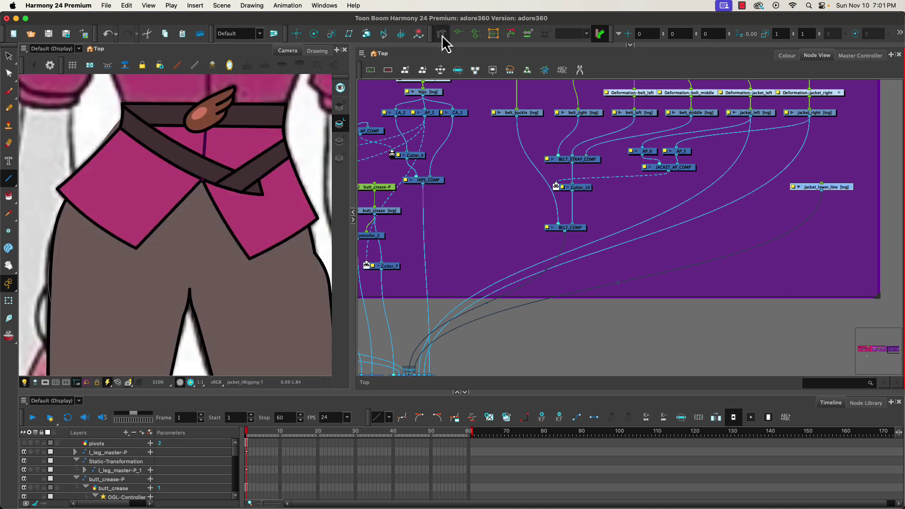
click(629, 45)
drag(701, 80, 703, 118)
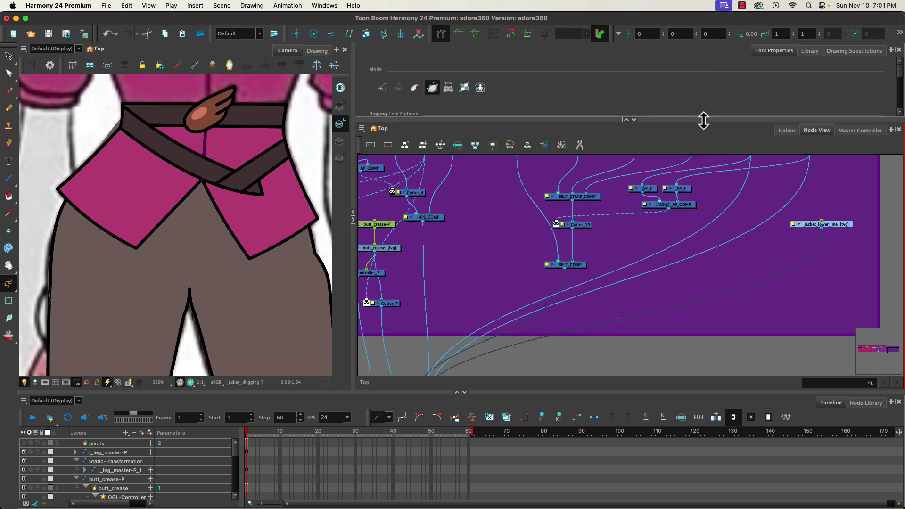
click(415, 89)
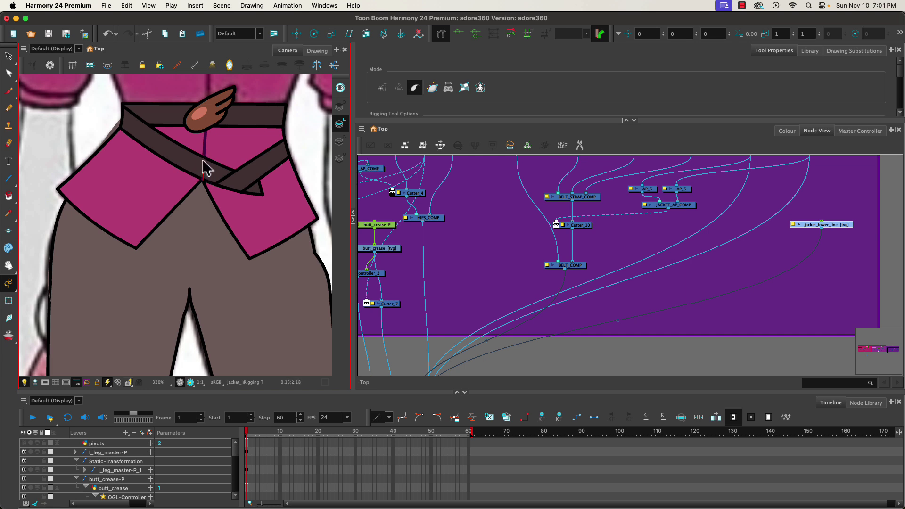
drag(202, 161, 203, 126)
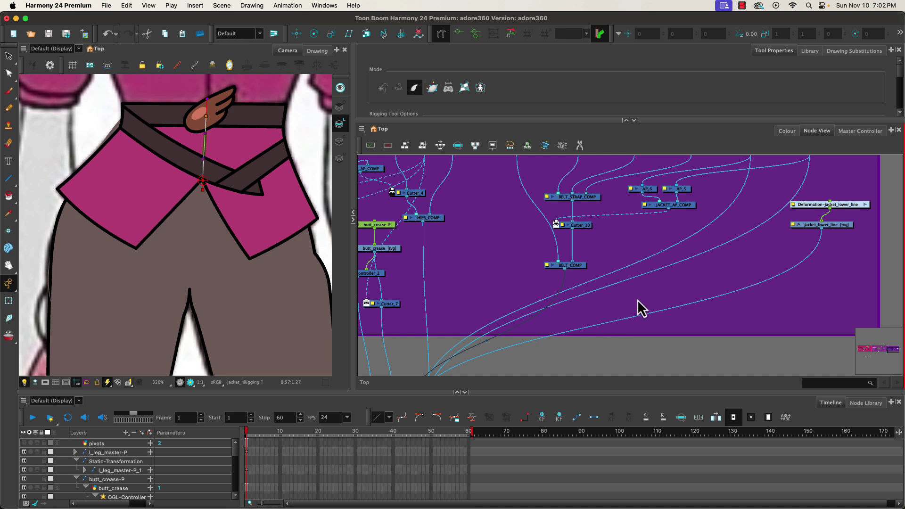
Add a parent peg above the jacket_lower_line deformation and align the peg and deformation over the drawing node
key(super+p)
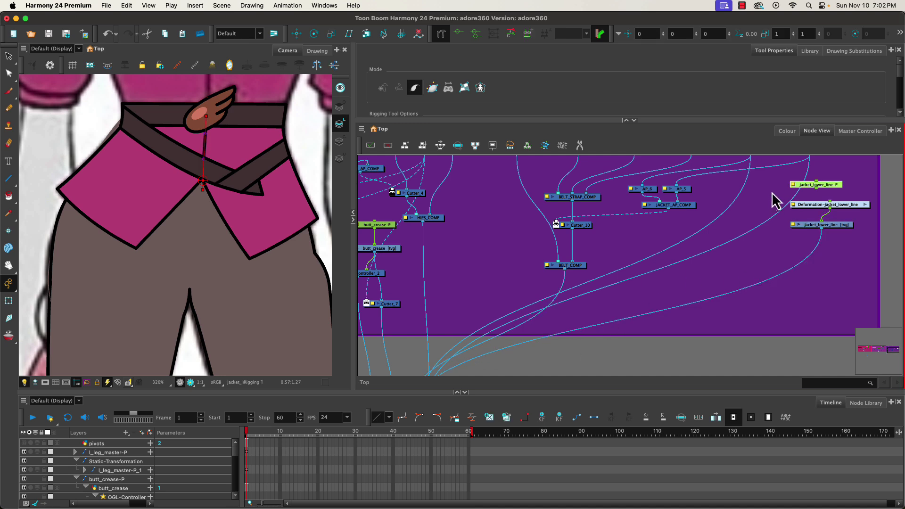
drag(823, 183, 839, 184)
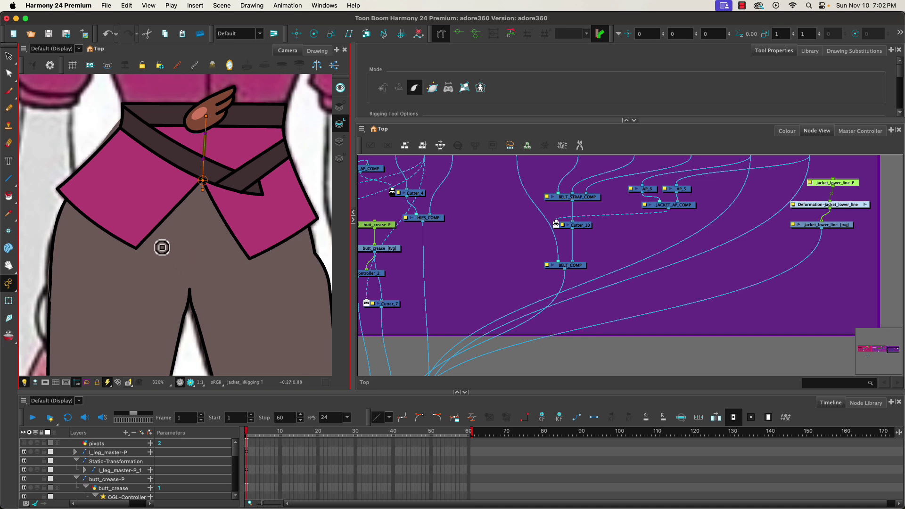
click(314, 33)
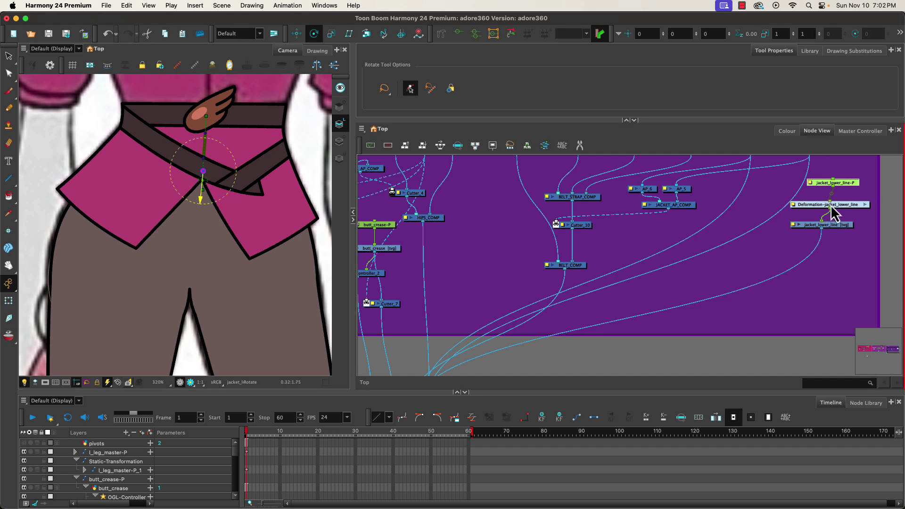
drag(840, 206, 823, 183)
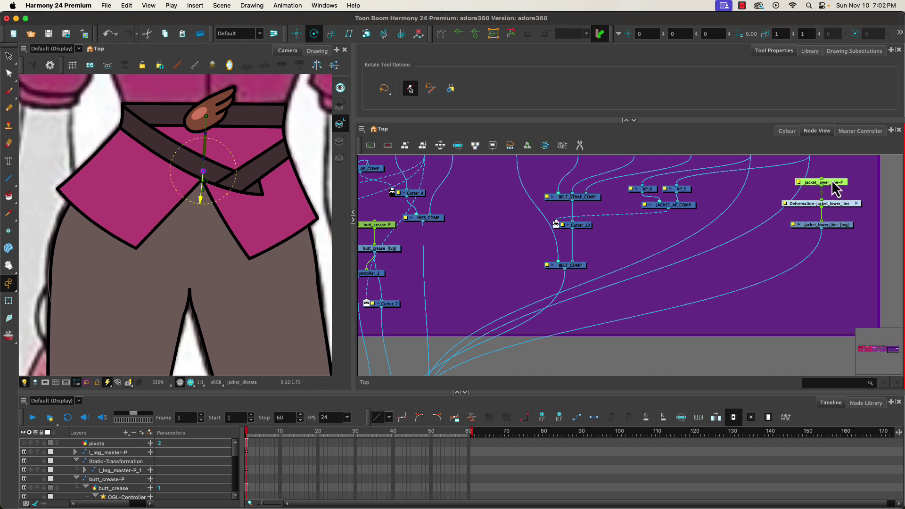
Widen the WAIST backdrop to make room for another node column beside jacket_right
drag(595, 226, 570, 308)
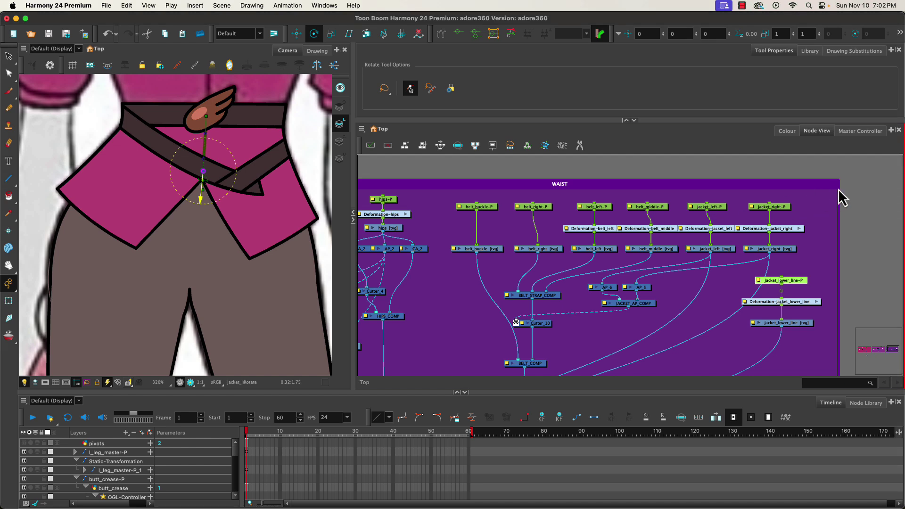
scroll(832, 227, down, 5)
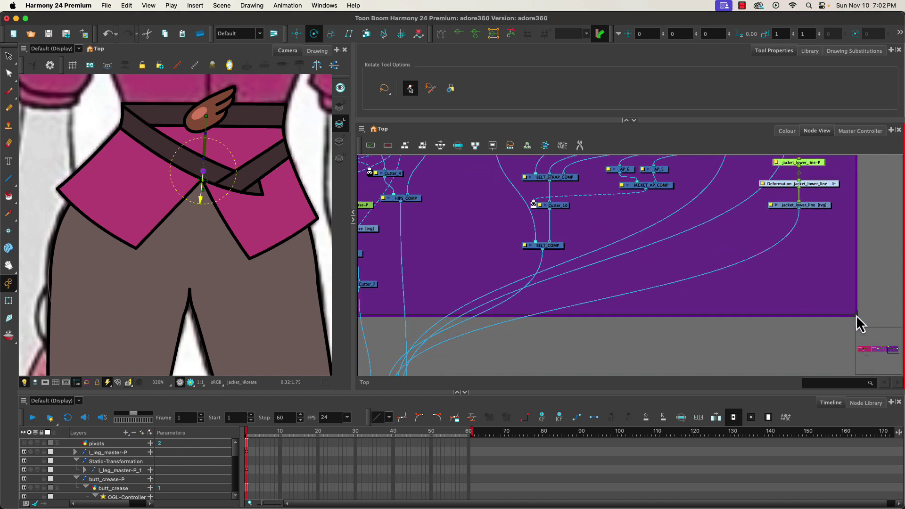
drag(860, 324, 889, 317)
drag(722, 211, 687, 194)
drag(840, 313, 878, 306)
click(626, 120)
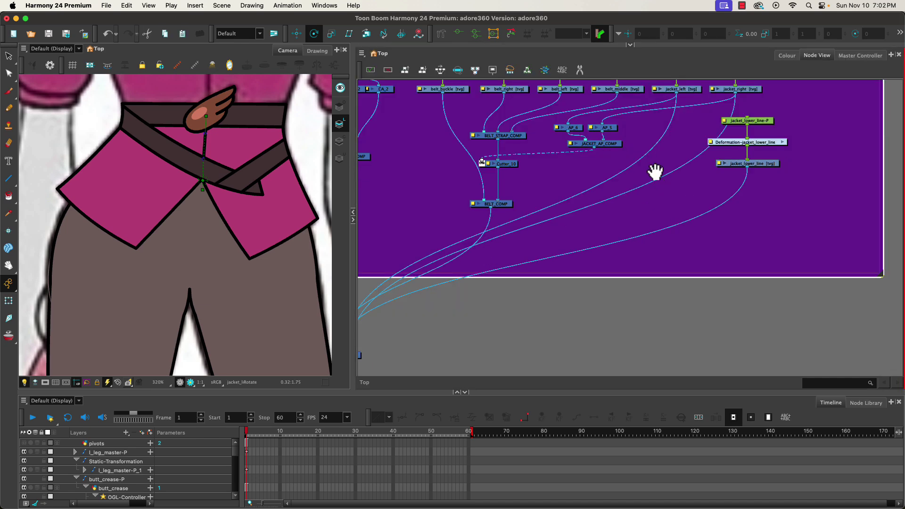
Move the jacket_lower_line peg, deformation and drawing nodes beside the jacket_right column, level with its rows
drag(655, 173, 617, 260)
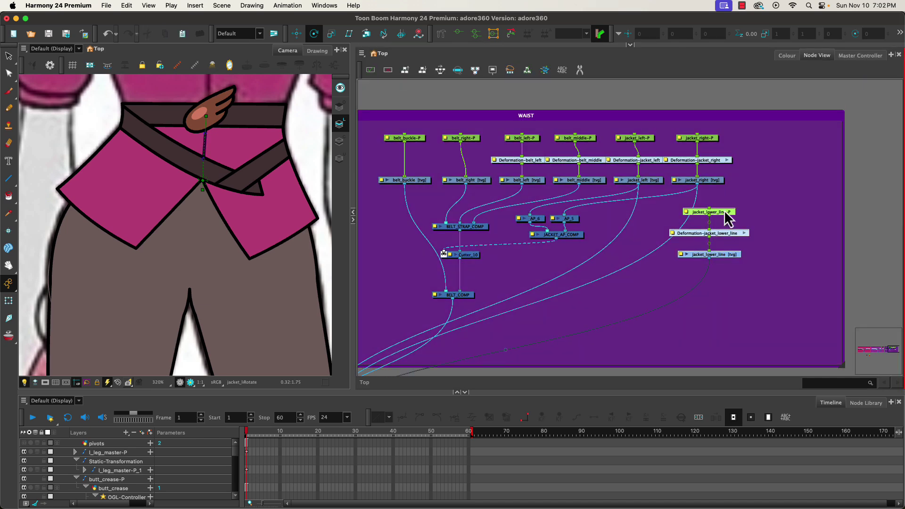
drag(725, 212, 800, 141)
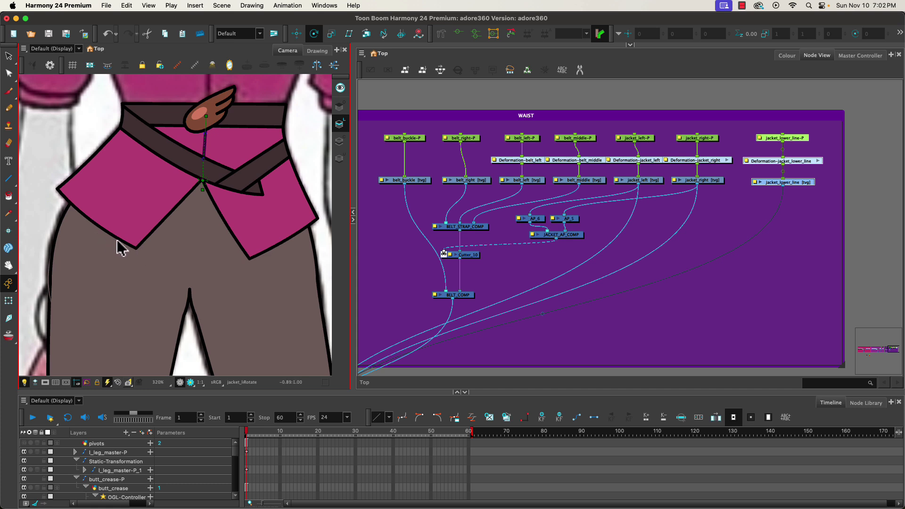
Add an OGL Controller node and place it just below the jacket_lower_line drawing node
click(9, 301)
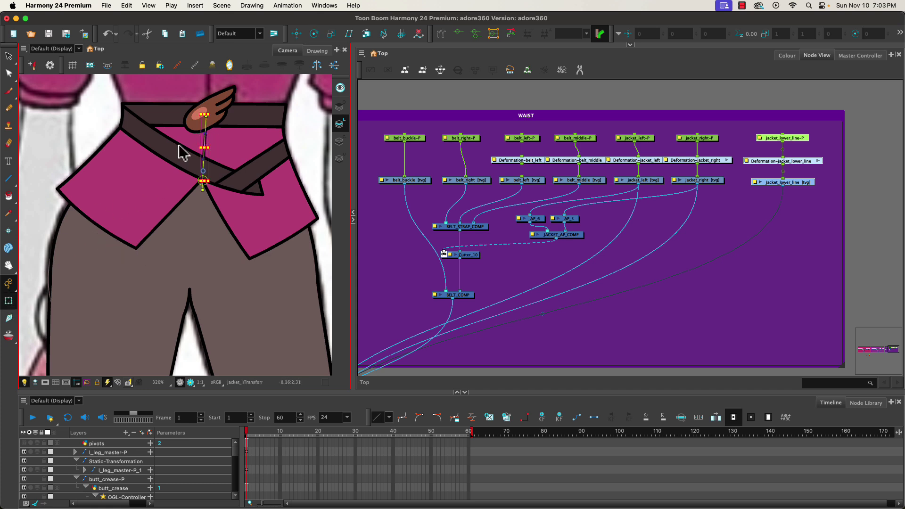
click(188, 69)
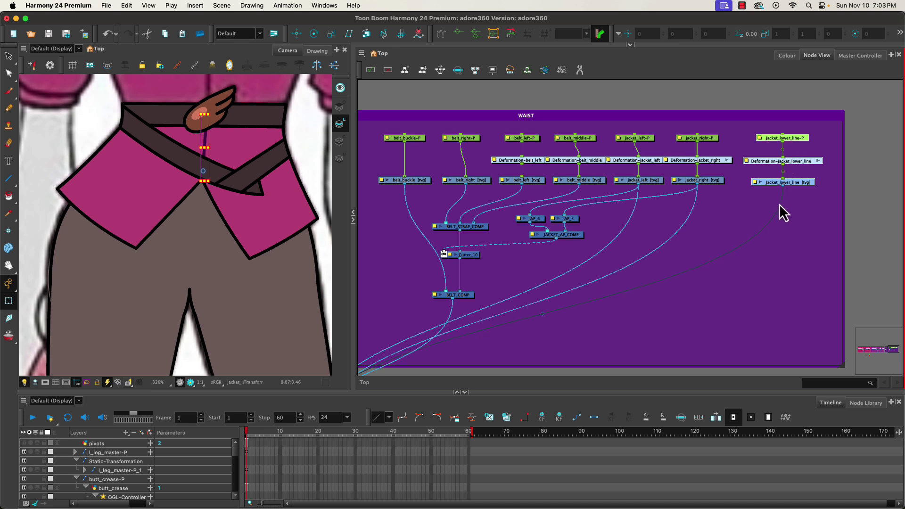
key(Tab)
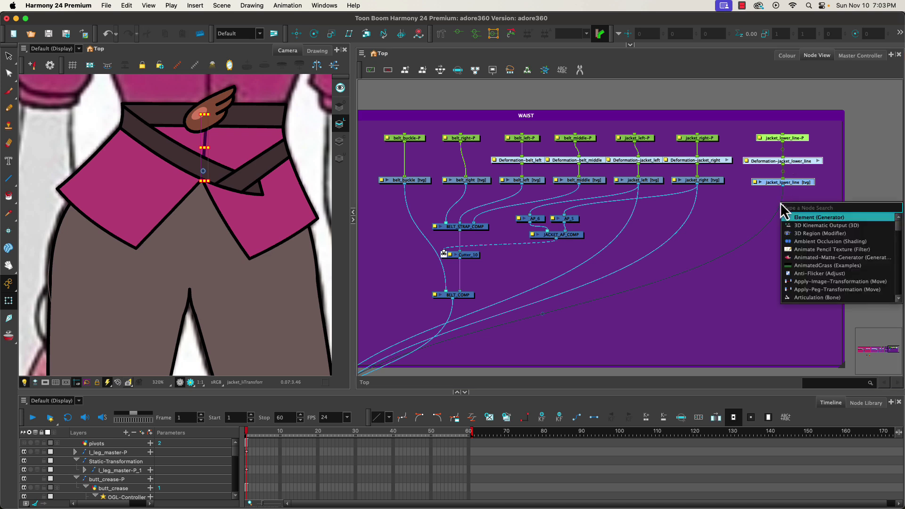
text(op)
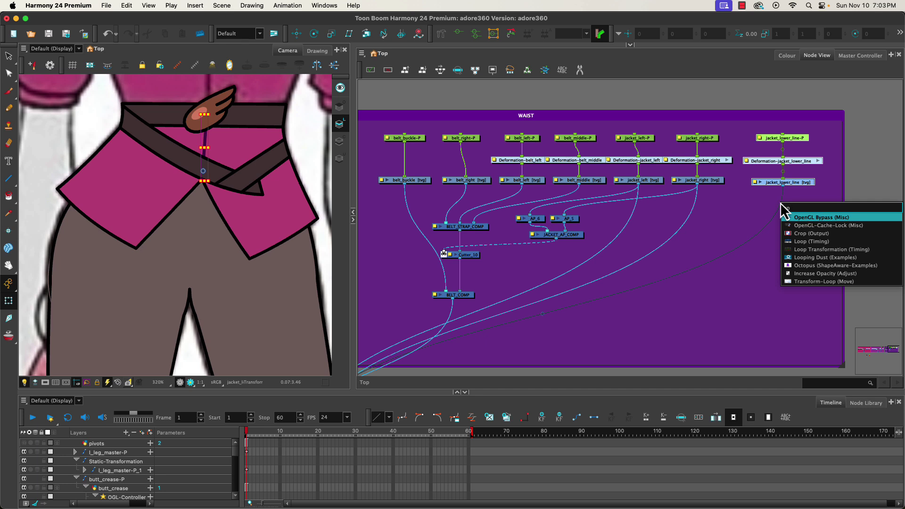
key(BackSpace)
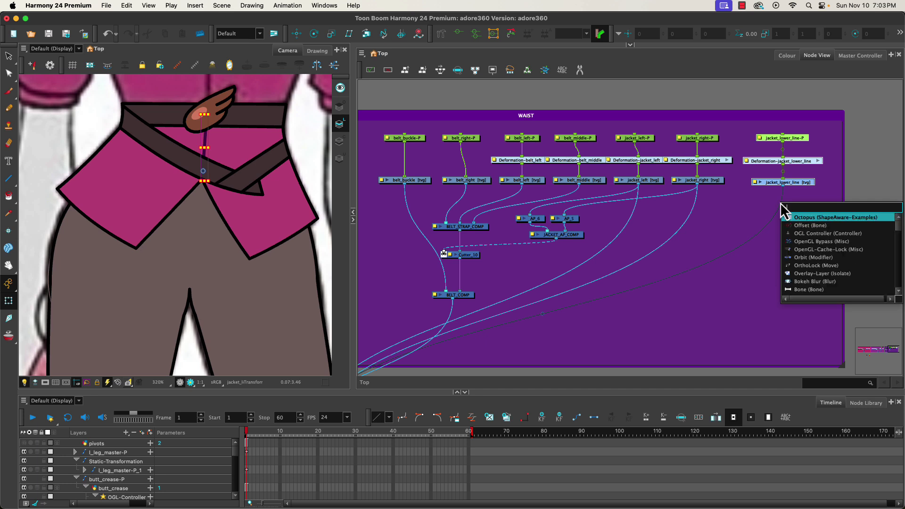
text(gl)
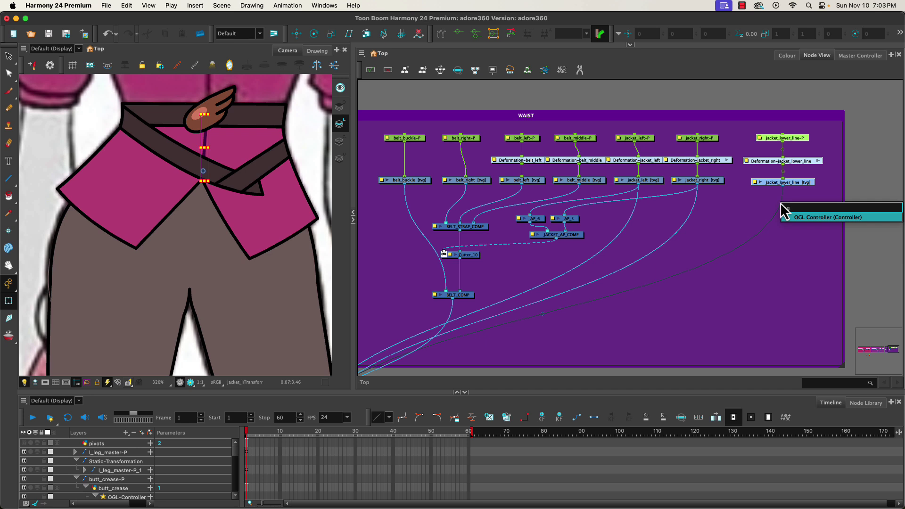
click(801, 218)
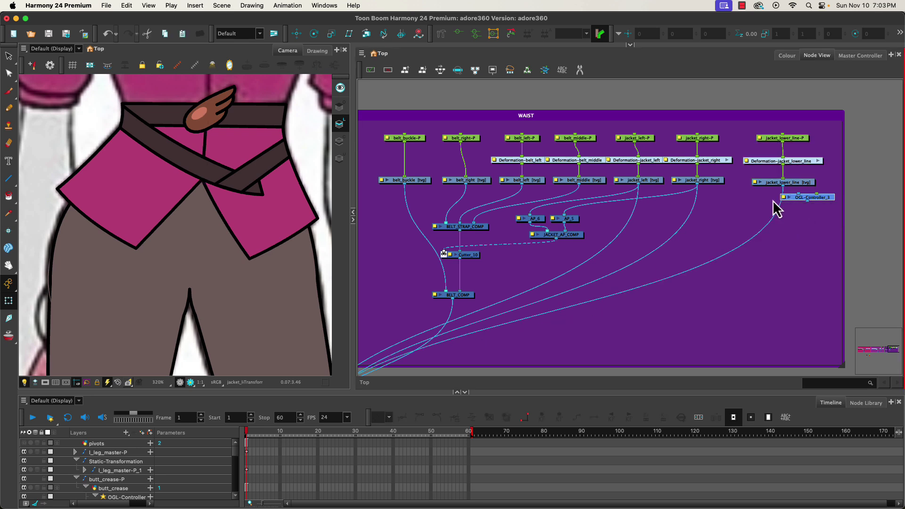
drag(818, 204, 761, 213)
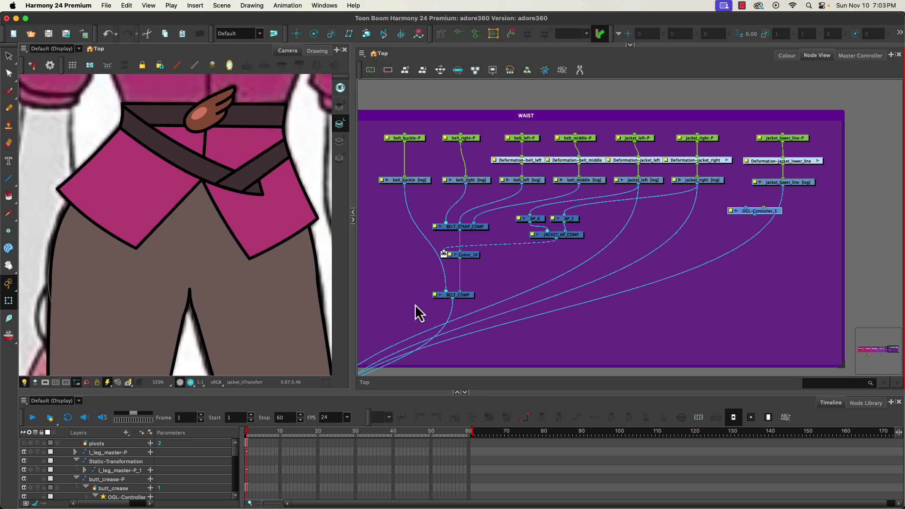
Wire the new OGL controller between the jacket_lower_line drawing and the OGL_COMP composite
key(super+c)
drag(561, 289, 692, 209)
scroll(463, 276, down, 5)
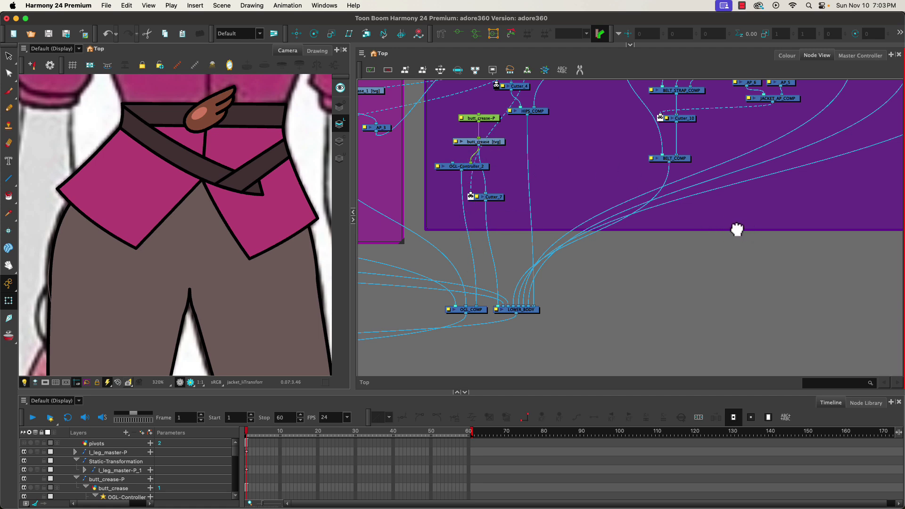
drag(737, 228, 652, 260)
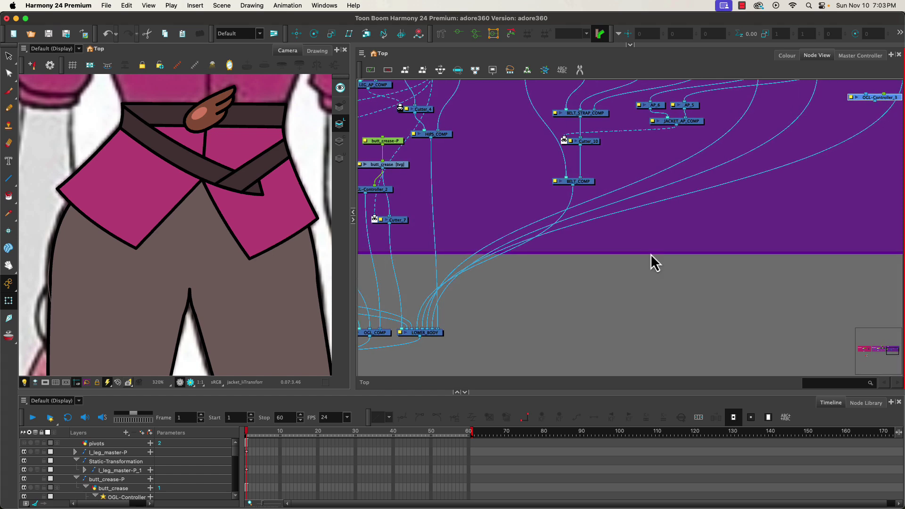
click(353, 213)
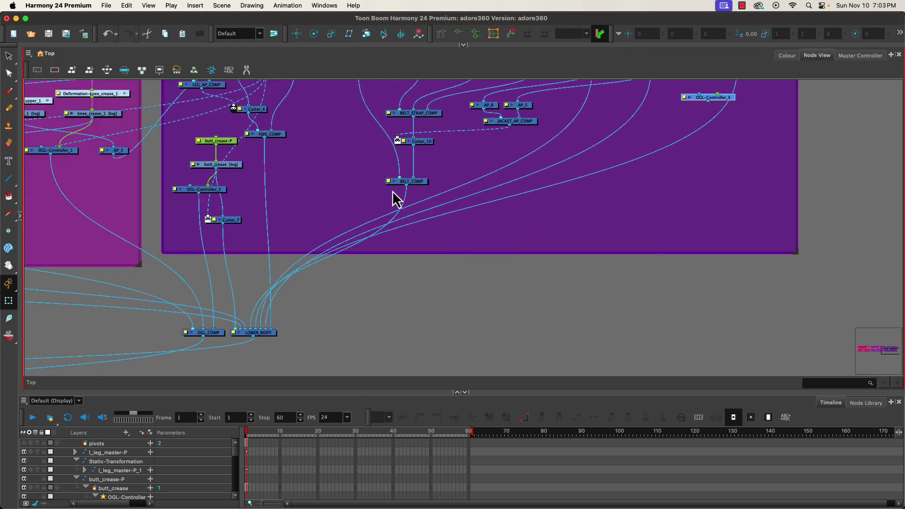
drag(340, 186, 398, 193)
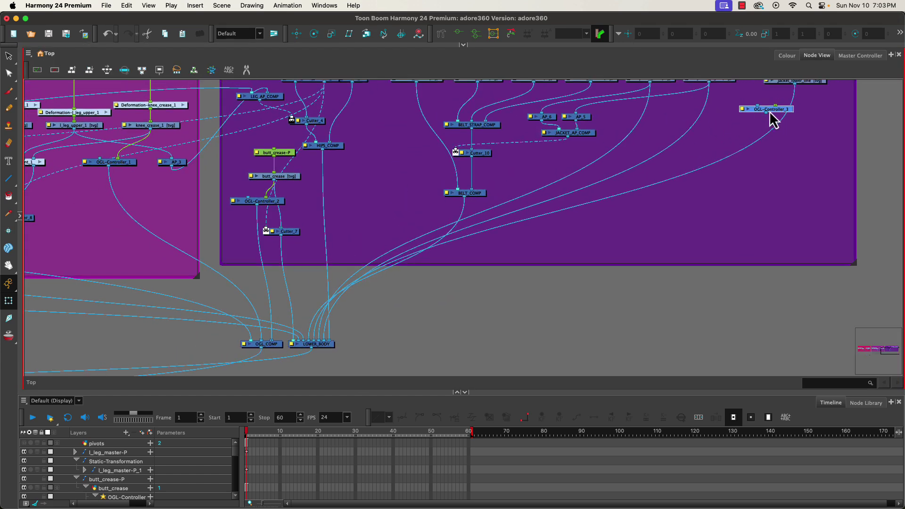
drag(767, 115, 275, 340)
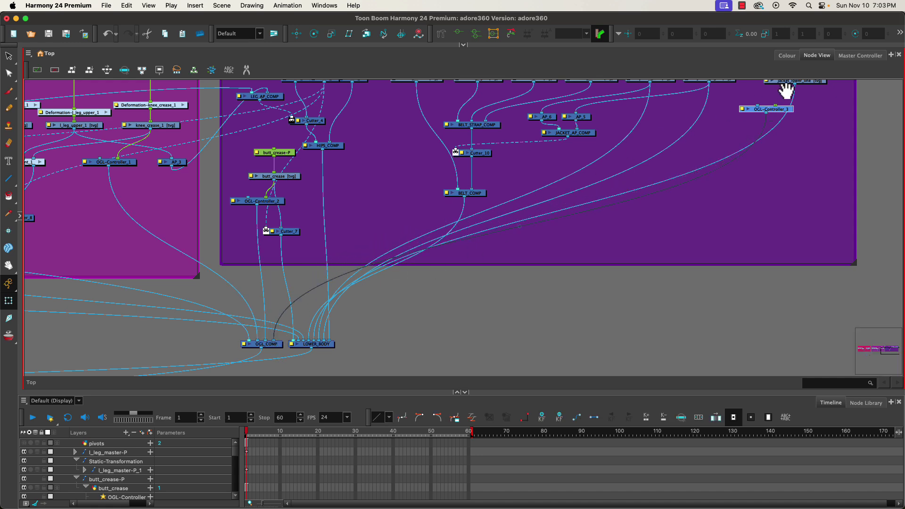
key(Return)
scroll(753, 188, up, 3)
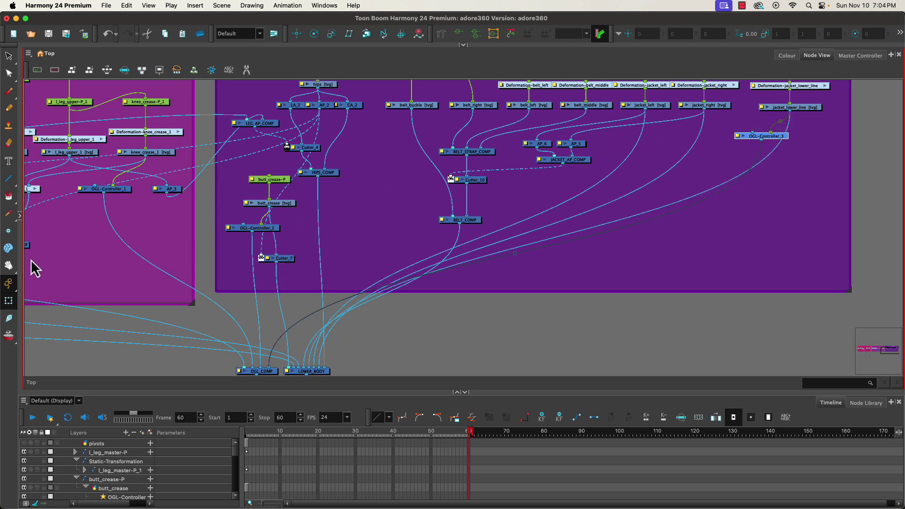
Check how the new controller displays on the character in the Camera view at frame 1
click(20, 217)
scroll(146, 276, down, 6)
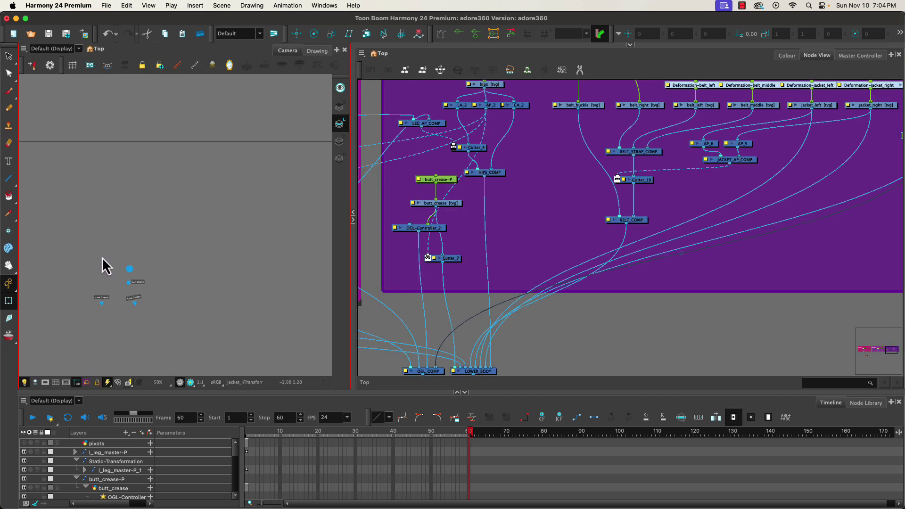
scroll(66, 245, down, 2)
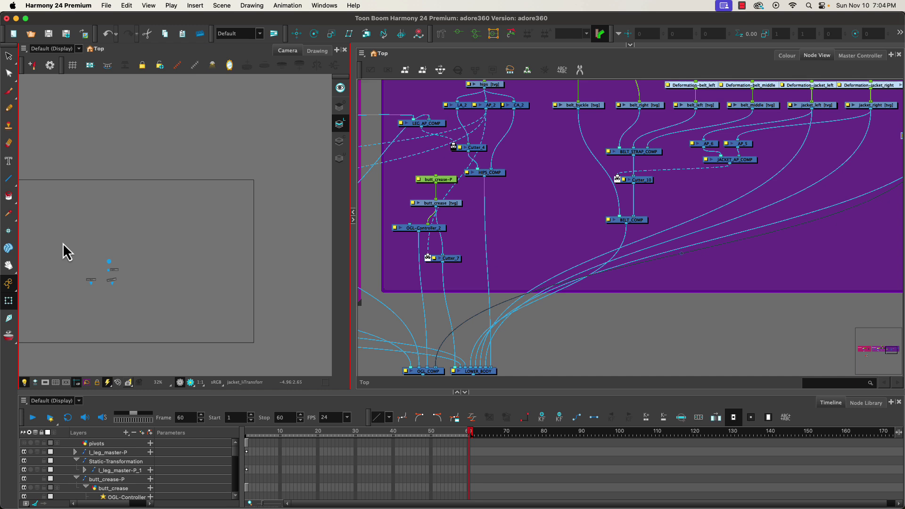
scroll(64, 242, down, 2)
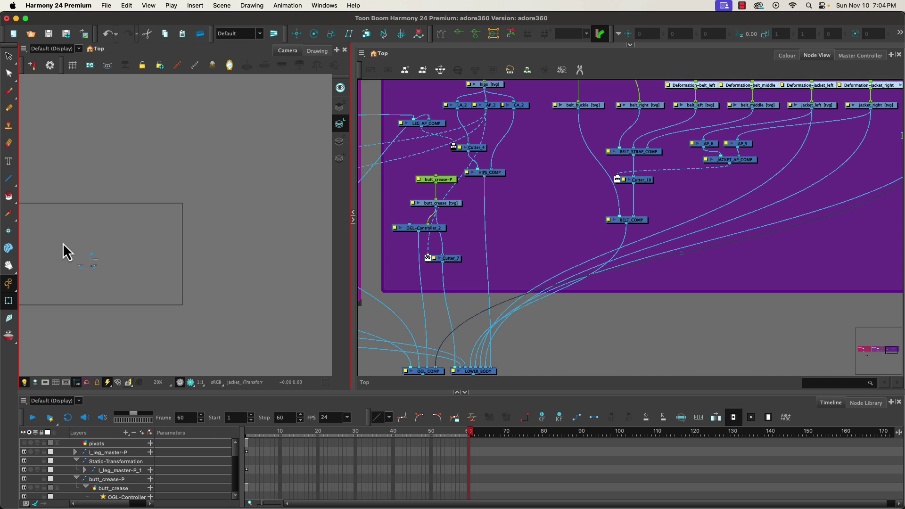
click(246, 438)
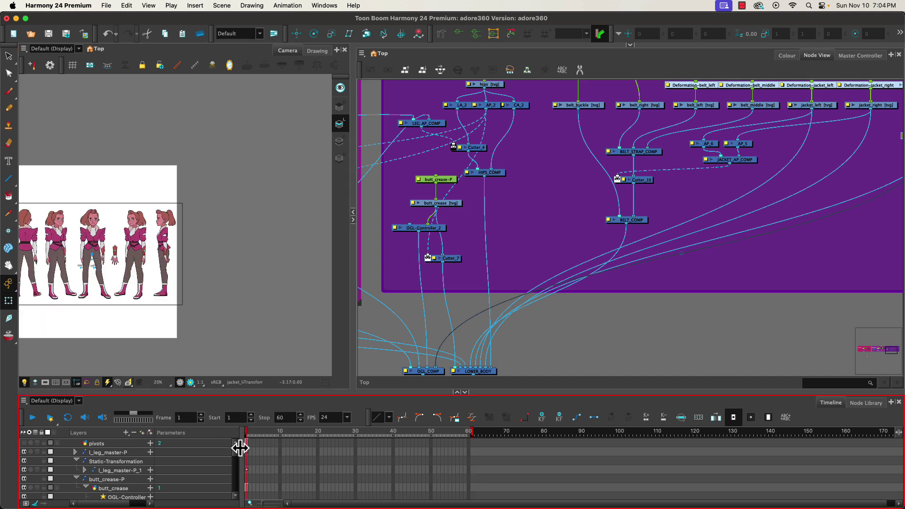
scroll(83, 264, up, 5)
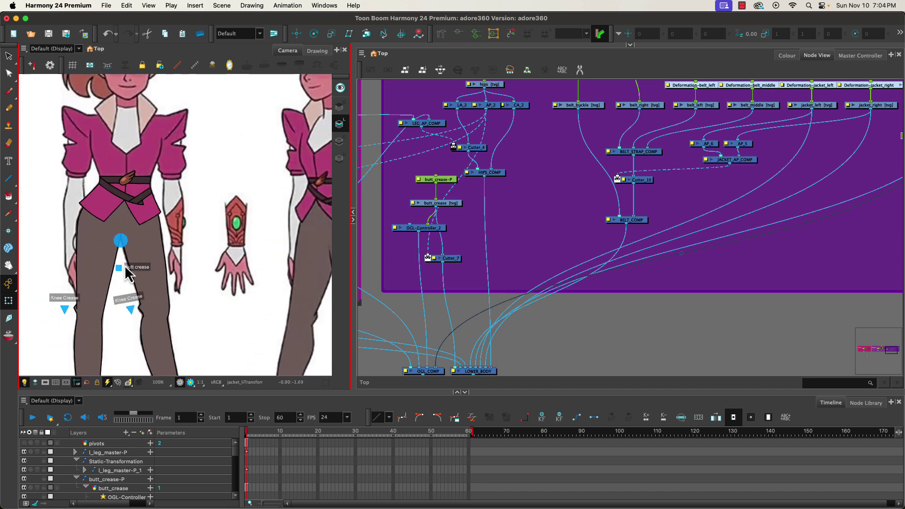
drag(732, 282, 582, 305)
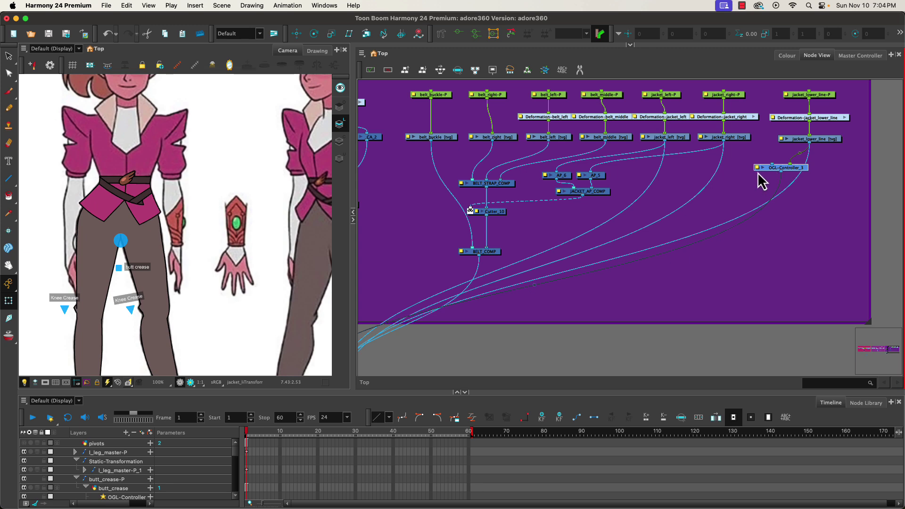
key(Return)
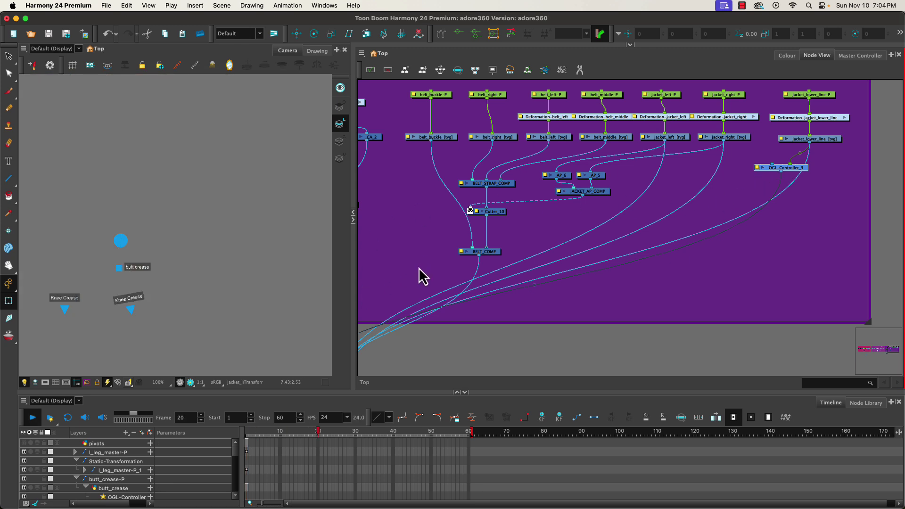
click(247, 432)
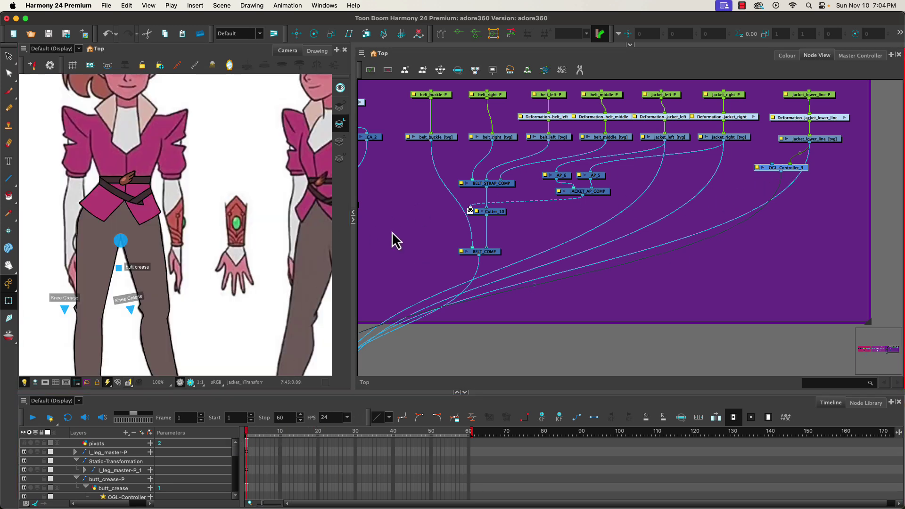
Examine the label settings of the butt crease OGL controller
drag(440, 254, 501, 244)
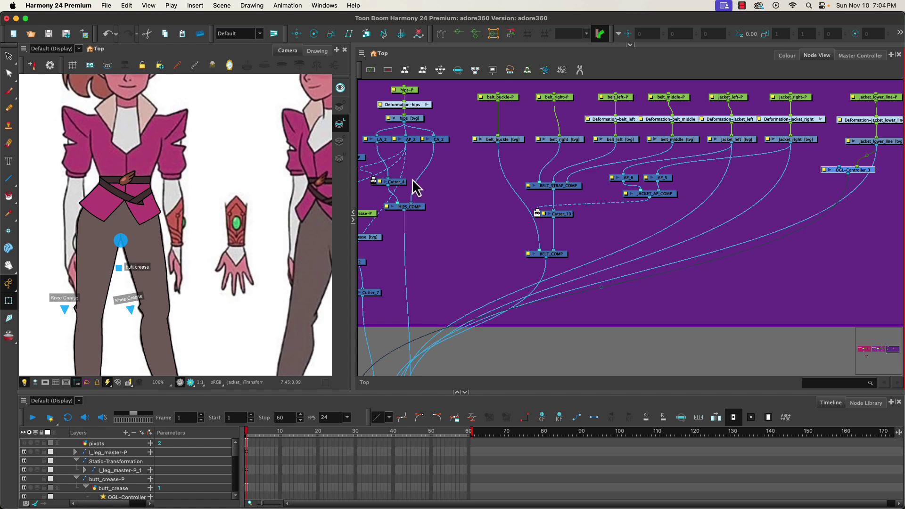
drag(396, 243, 418, 228)
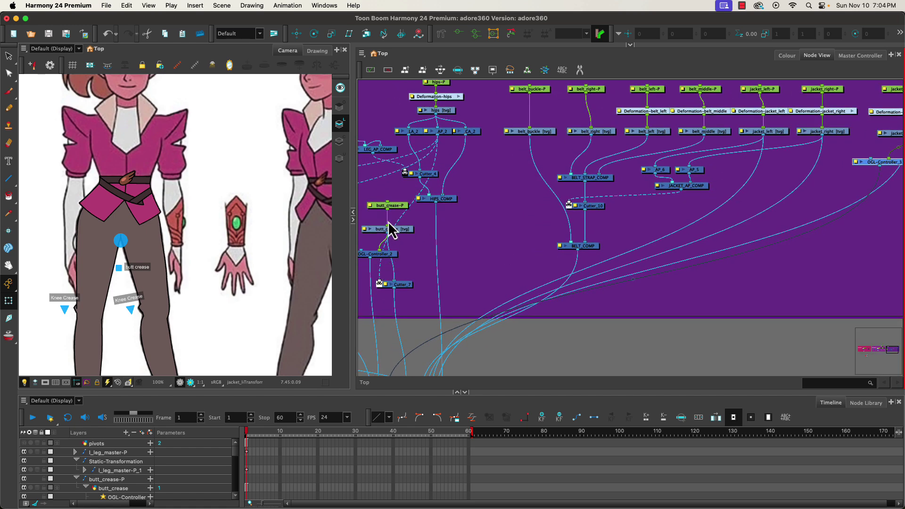
click(395, 255)
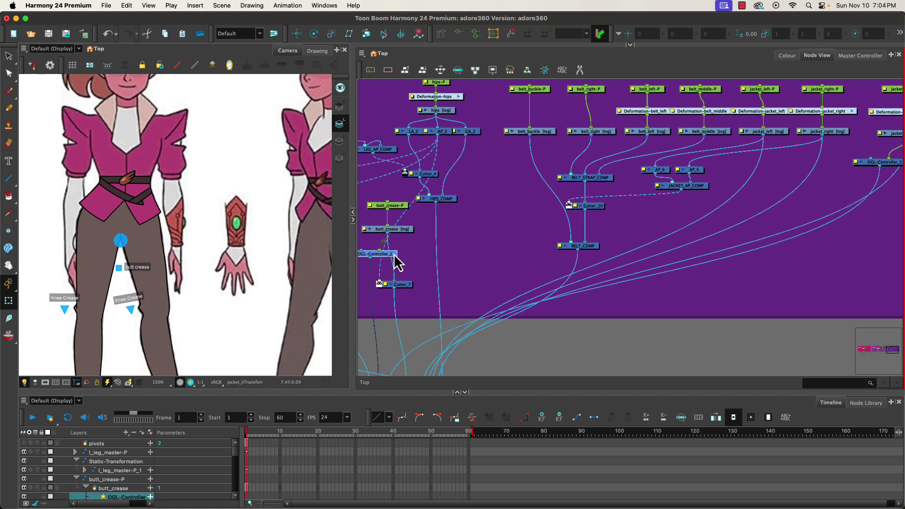
double_click(394, 255)
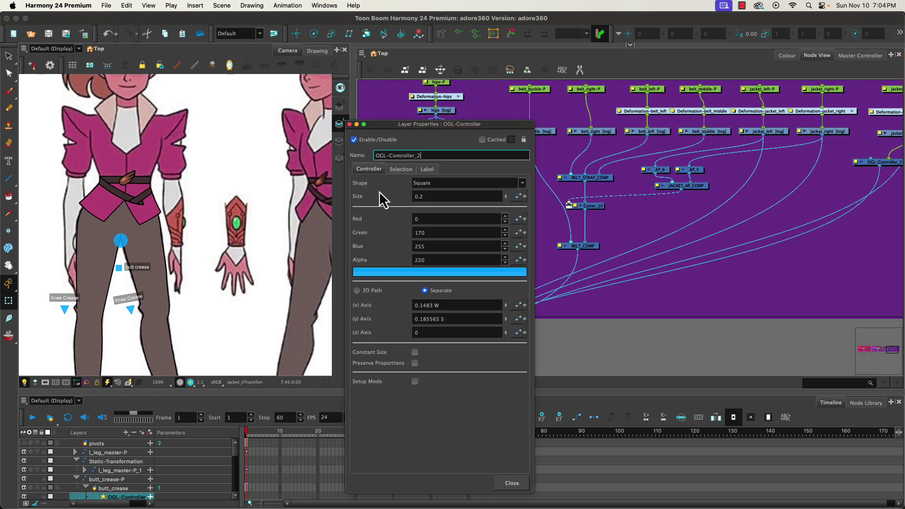
click(428, 177)
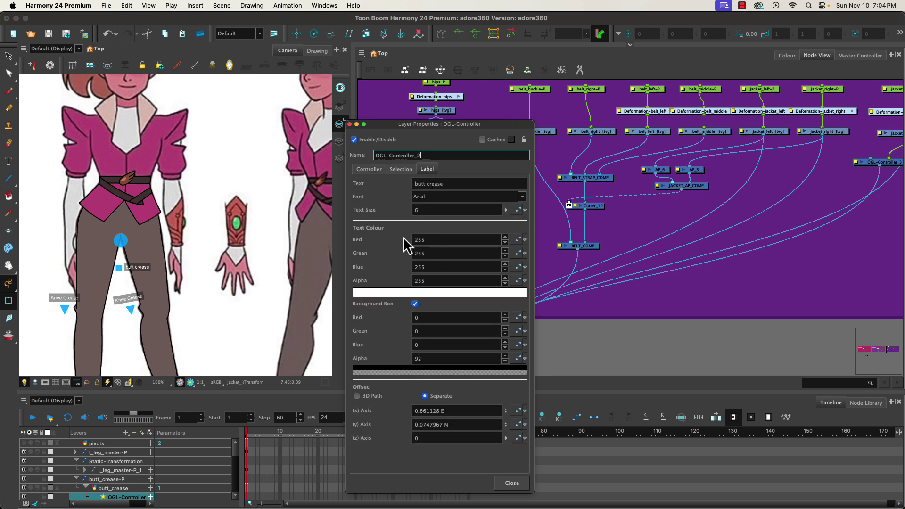
click(349, 124)
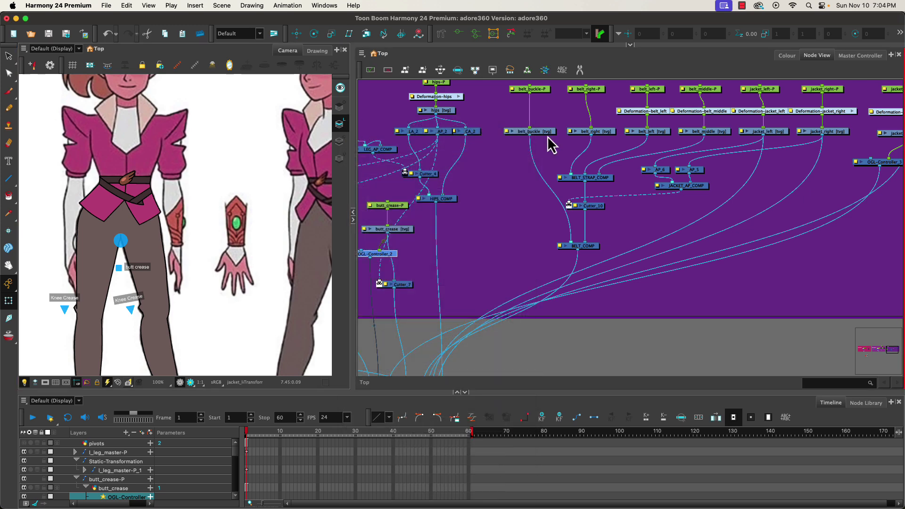
Label the jacket_lower_line OGL controller "lower jacket line" with a text size of 6
double_click(869, 163)
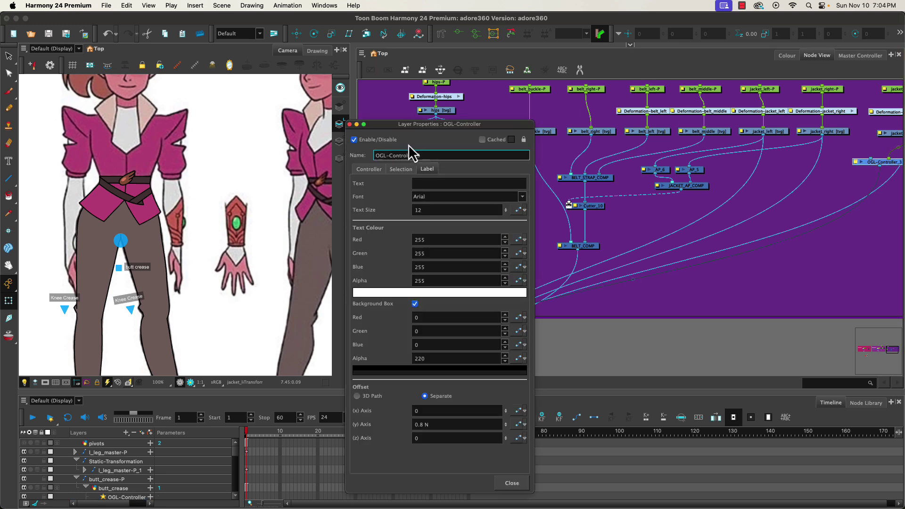
text(_3)
click(417, 211)
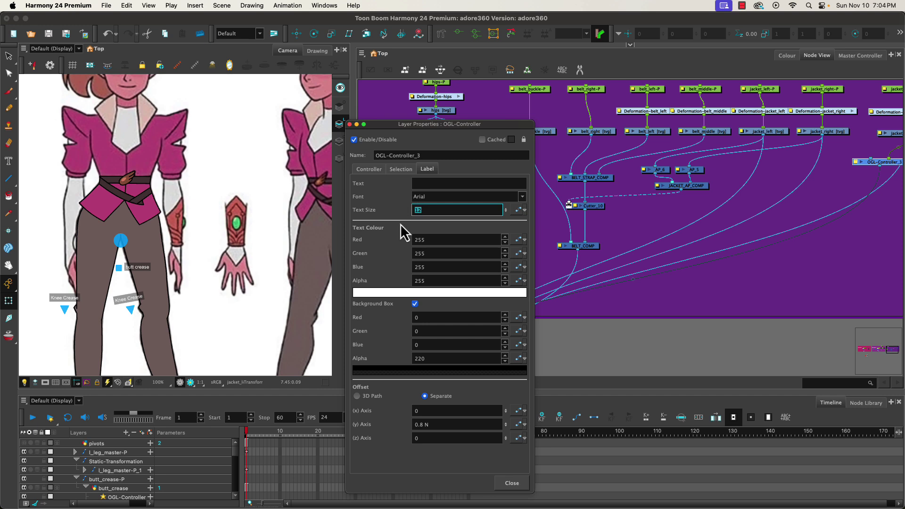
text(6)
click(413, 181)
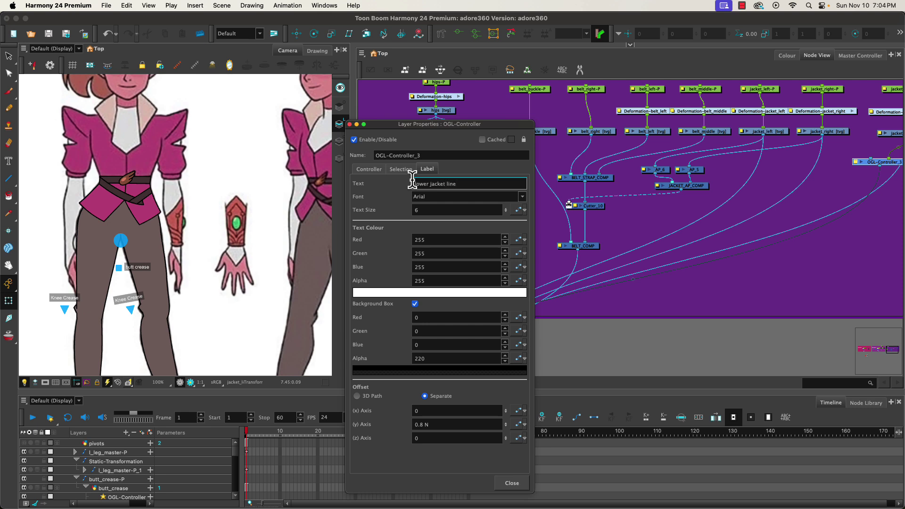
key(Return)
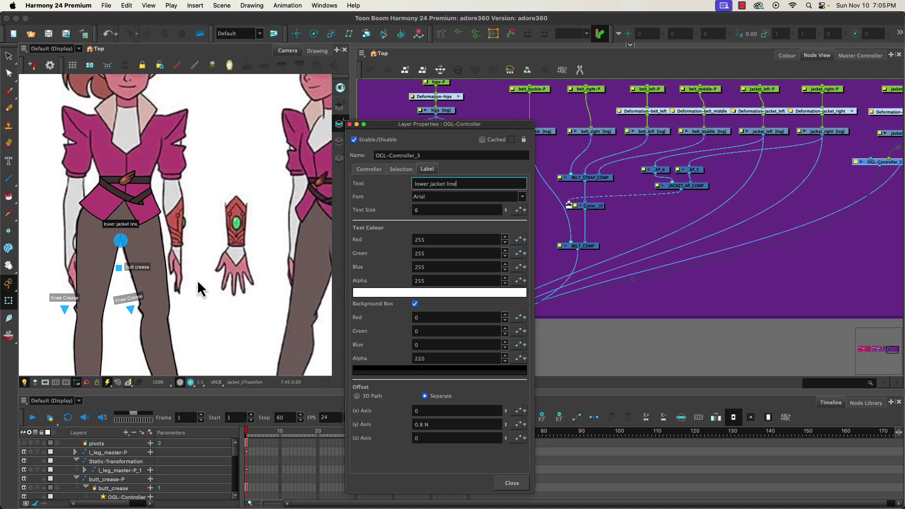
Enable Setup Mode for the lower jacket line controller and change its shape to Square
click(370, 170)
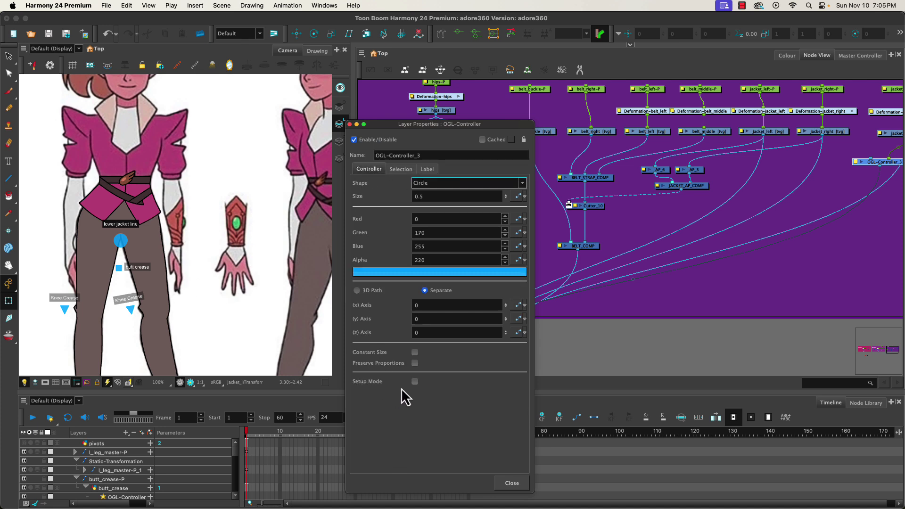
click(414, 381)
click(417, 185)
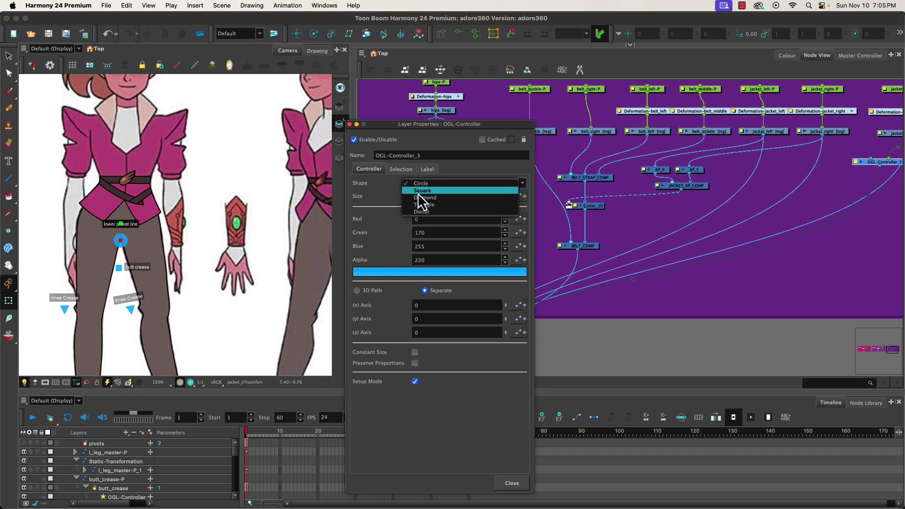
click(419, 190)
click(421, 195)
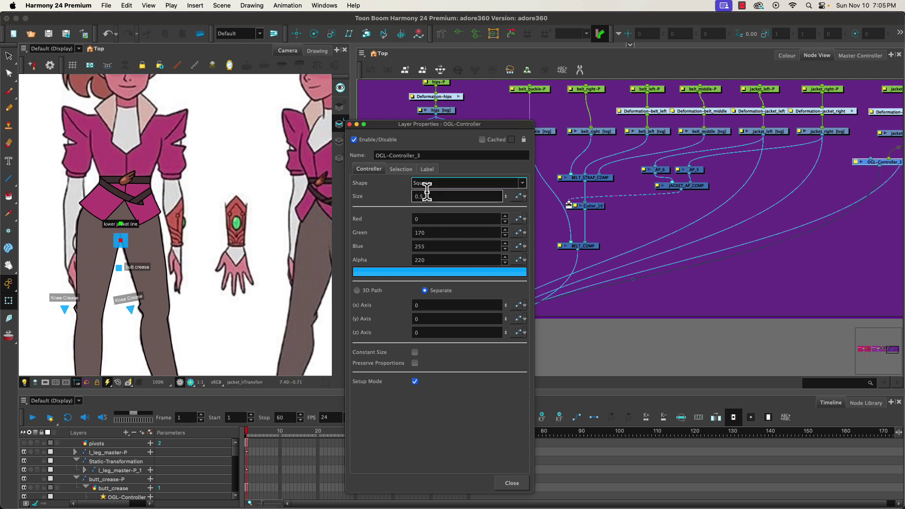
Set the lower jacket line controller's size to 0.2 and move its label to the right of the square
drag(419, 196, 427, 197)
text(3)
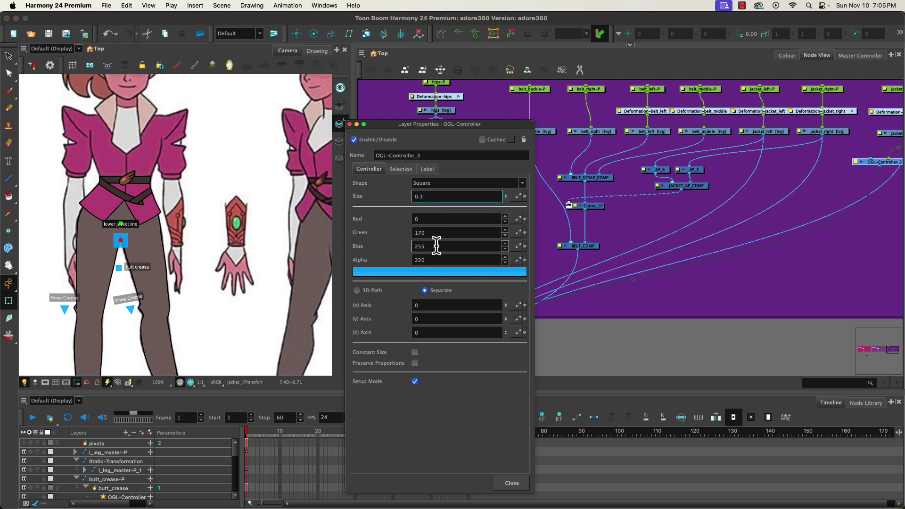
click(424, 218)
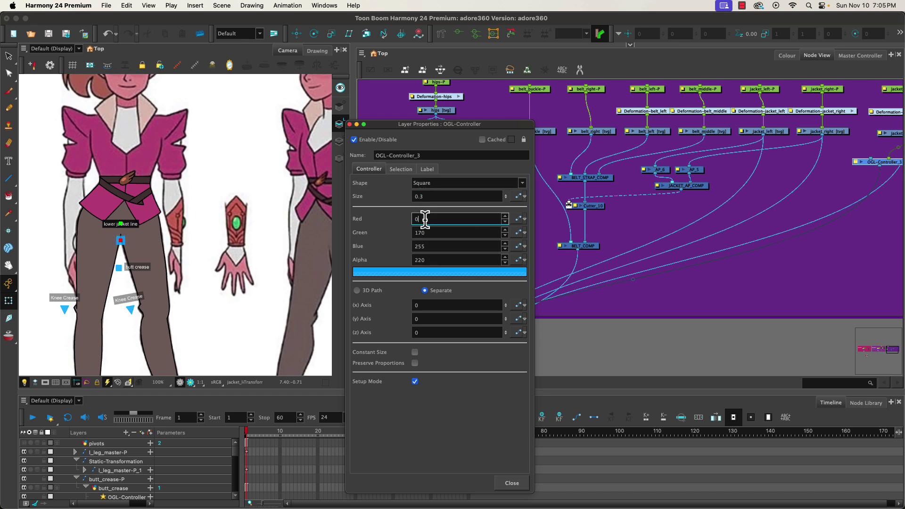
click(420, 196)
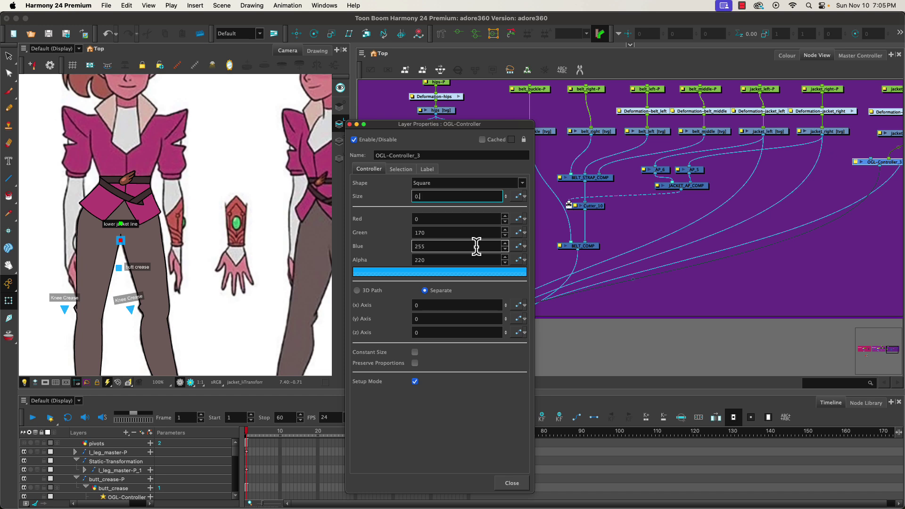
click(424, 218)
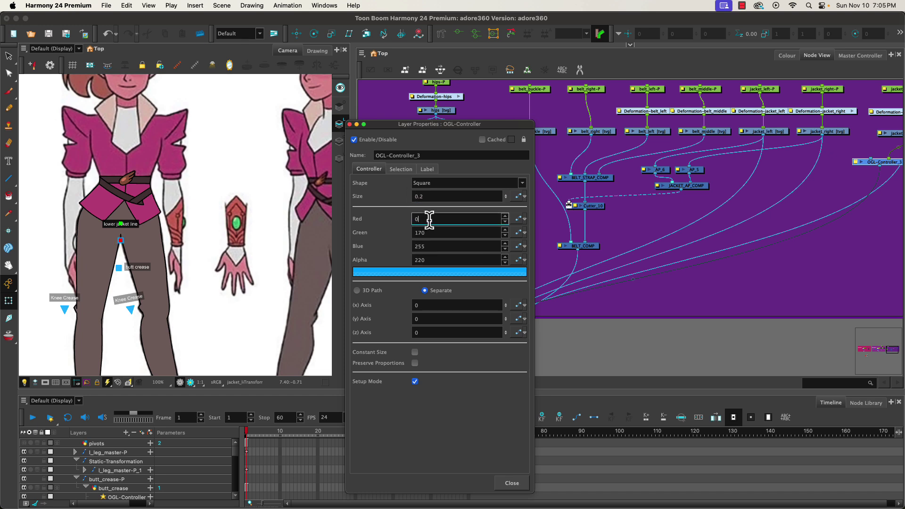
click(132, 227)
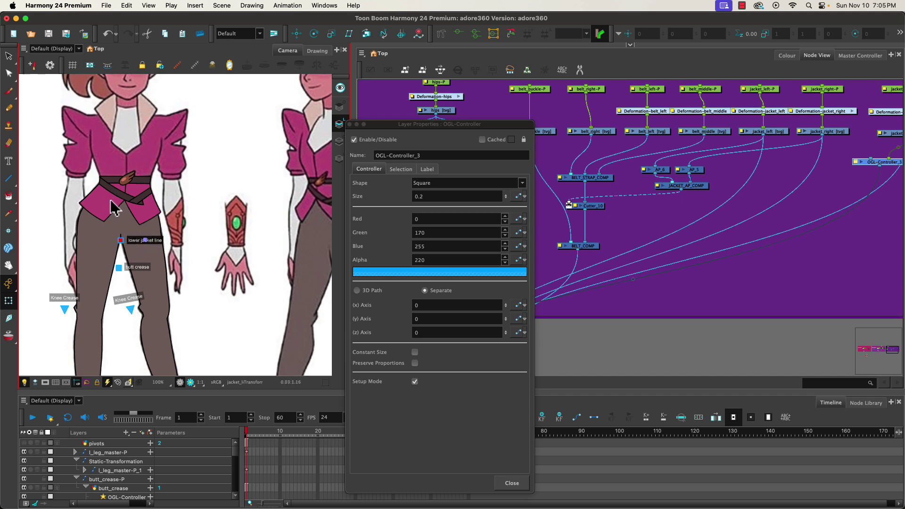
Try a text colour alpha of 128 on the controller's label, and reset it to 255
click(427, 170)
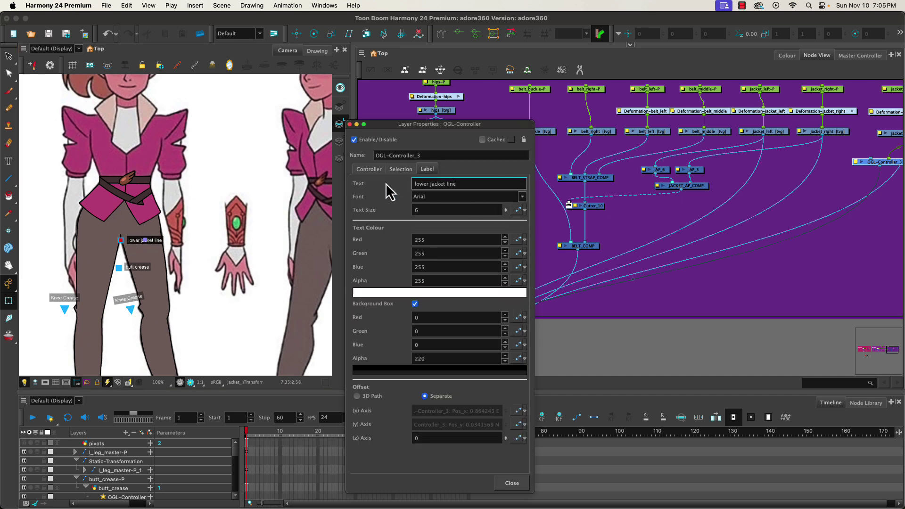
double_click(427, 280)
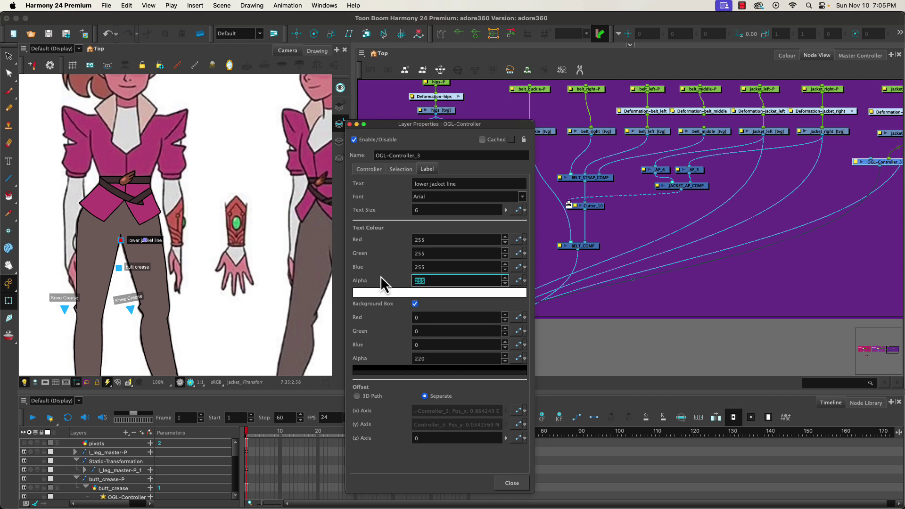
text(128)
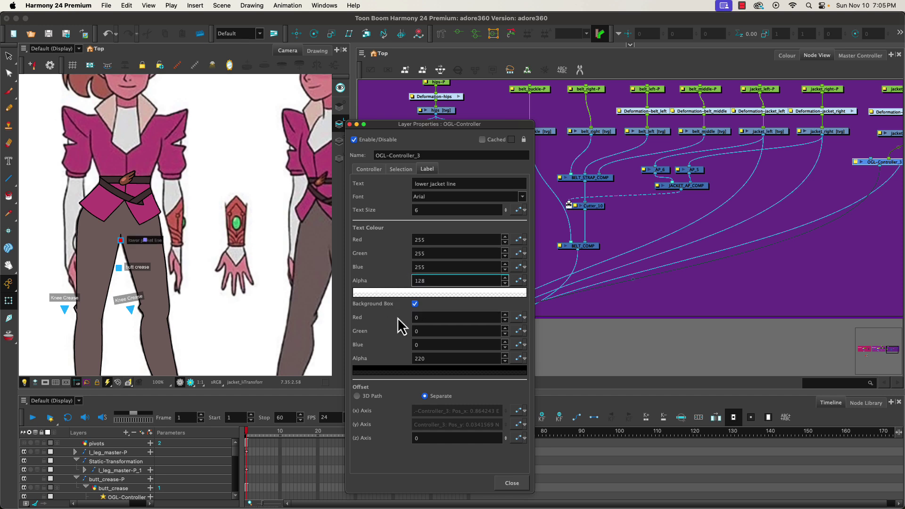
click(426, 268)
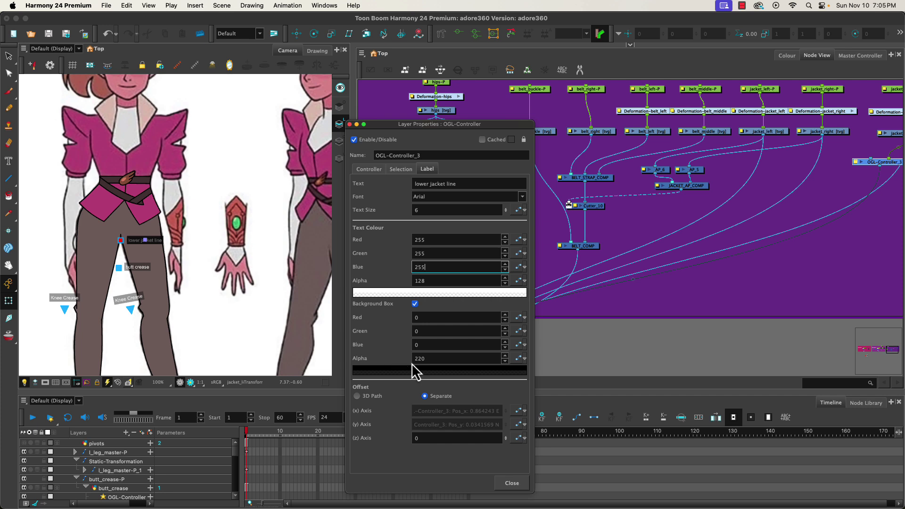
drag(428, 280, 406, 279)
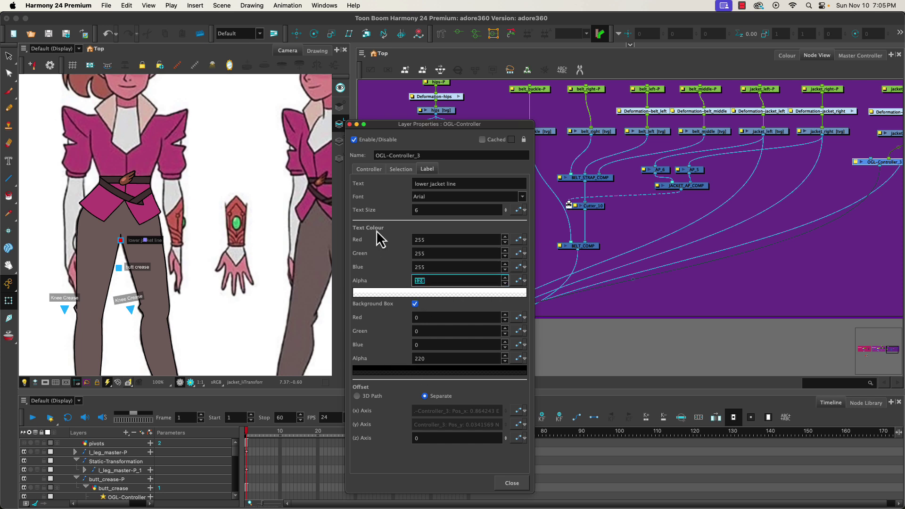
text(255)
Set the label's background box alpha to 128
drag(426, 358, 404, 358)
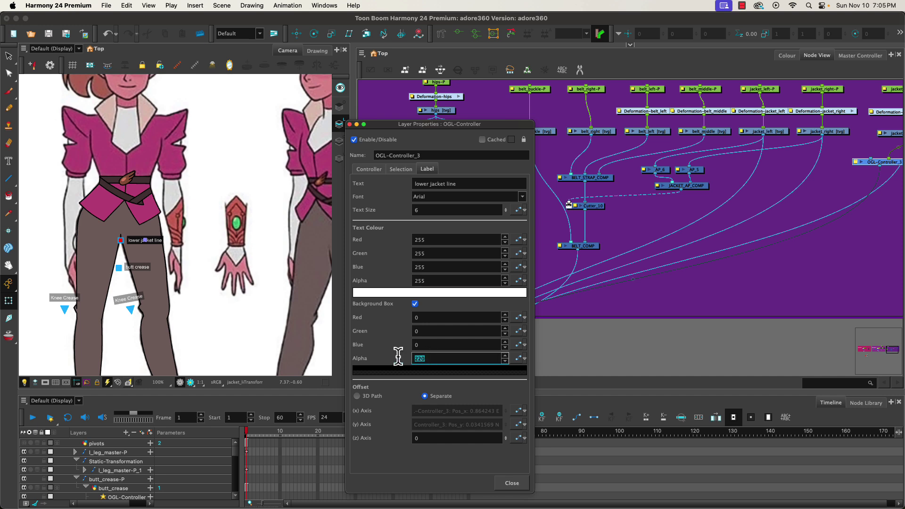
text(128)
click(429, 344)
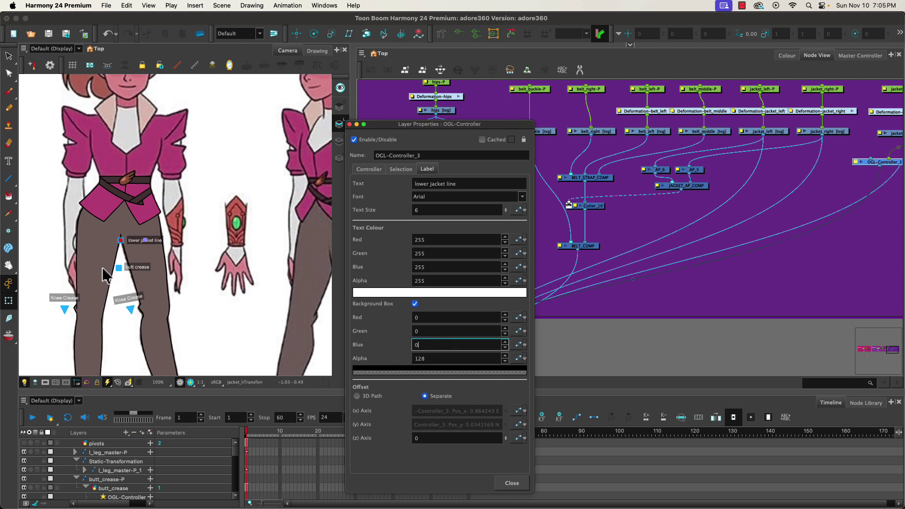
Move the lower jacket line controller with its label off the body, beside the character's forearm, and disable Setup Mode
click(372, 170)
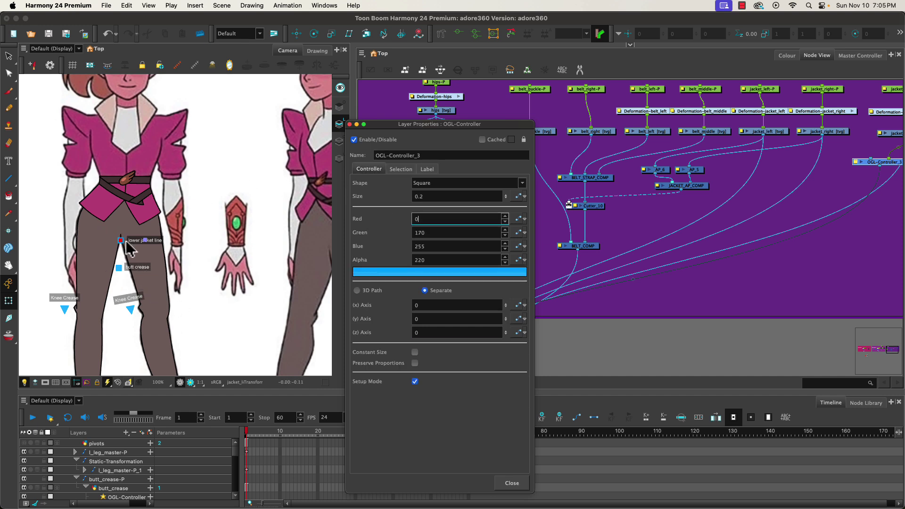
drag(144, 240, 191, 182)
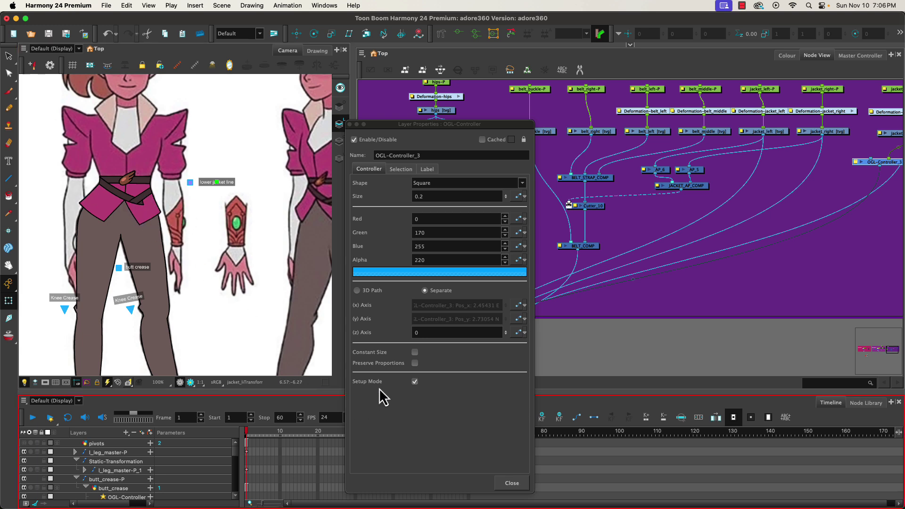
click(415, 382)
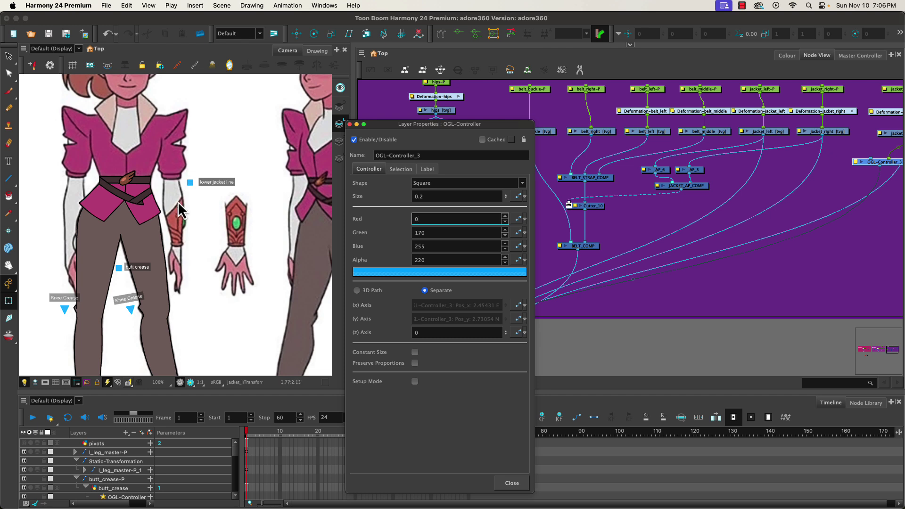
Test the repositioned lower jacket line controller in the Camera view, undo the test, and close its layer properties
click(191, 181)
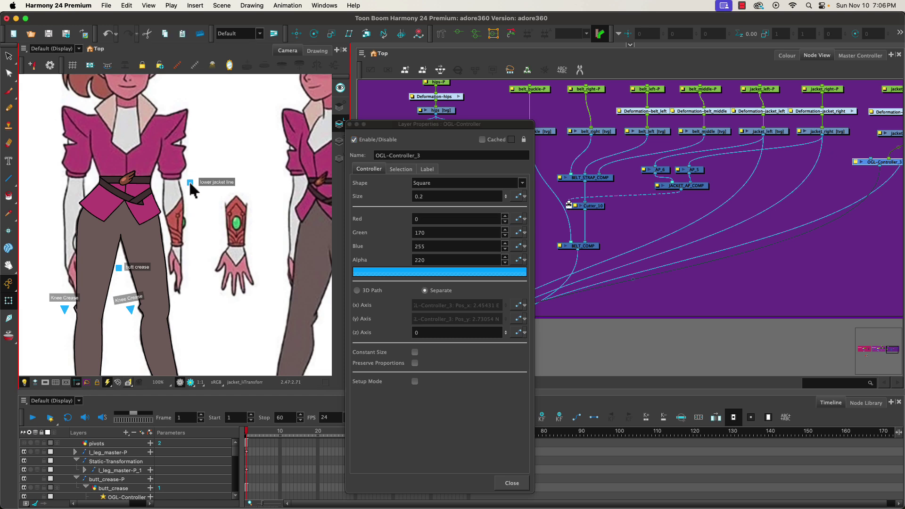
click(189, 180)
drag(191, 184, 192, 185)
key(super+z)
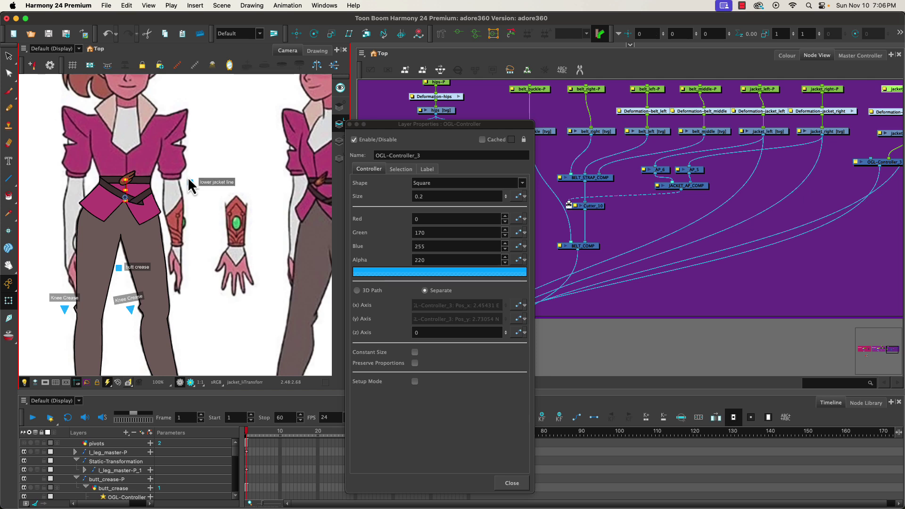
click(350, 124)
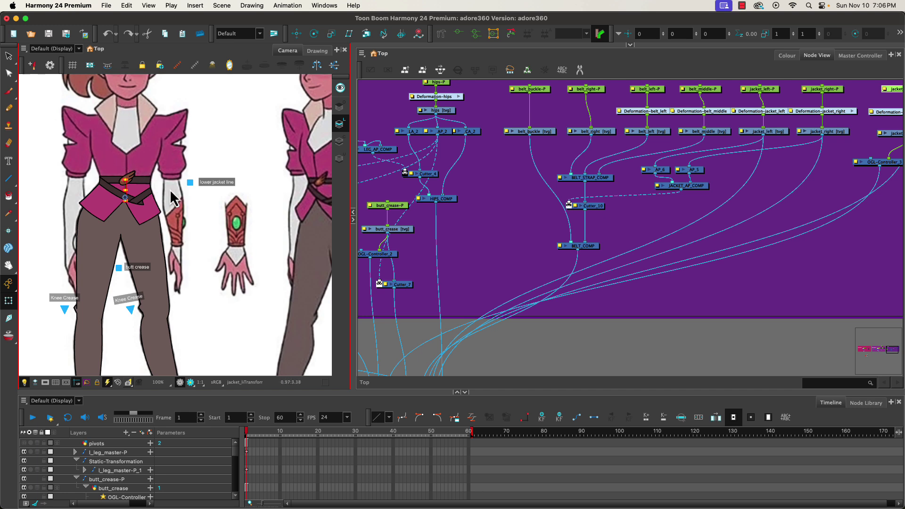
Switch to full screen and enlarge the Node View to fill the workspace
mouse_move(200, 225)
mouse_down()
mouse_move(114, 248)
mouse_move(125, 258)
mouse_move(202, 267)
mouse_move(9, 267)
mouse_move(205, 270)
mouse_up()
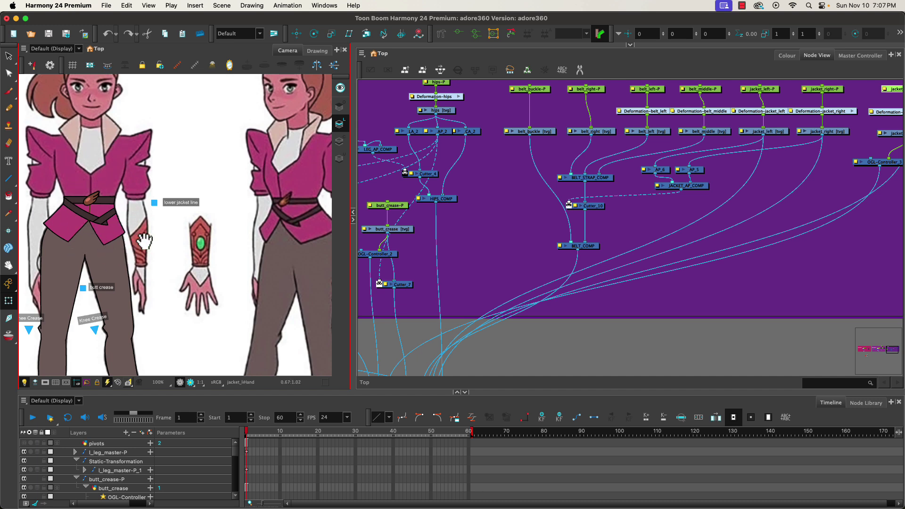
click(106, 200)
drag(760, 274, 377, 303)
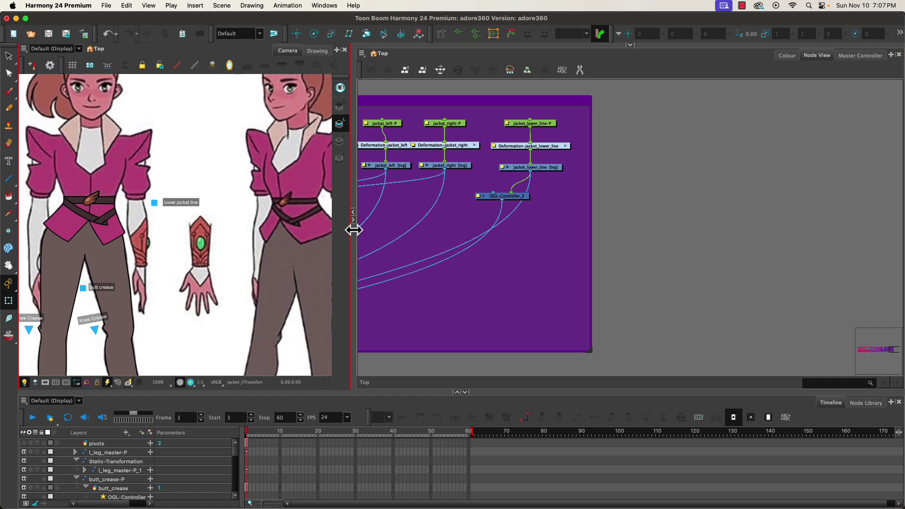
key(ctrl+super+f)
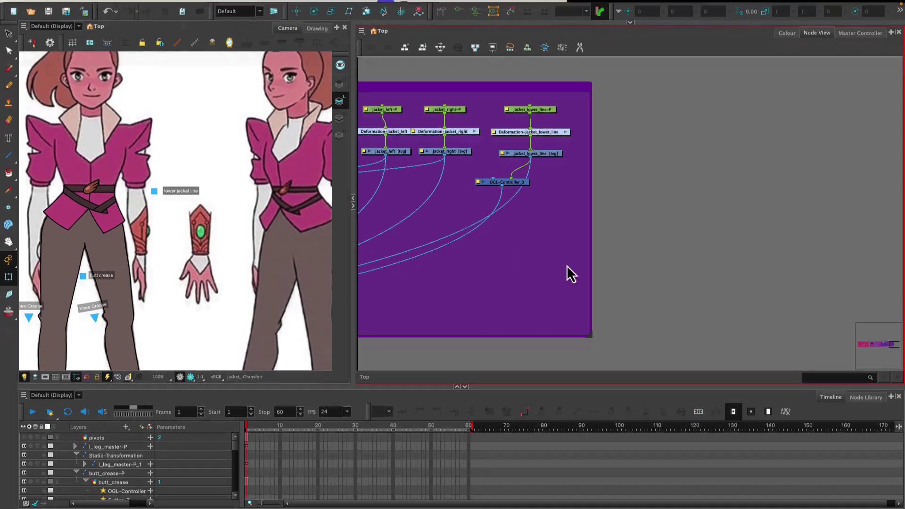
key(grave)
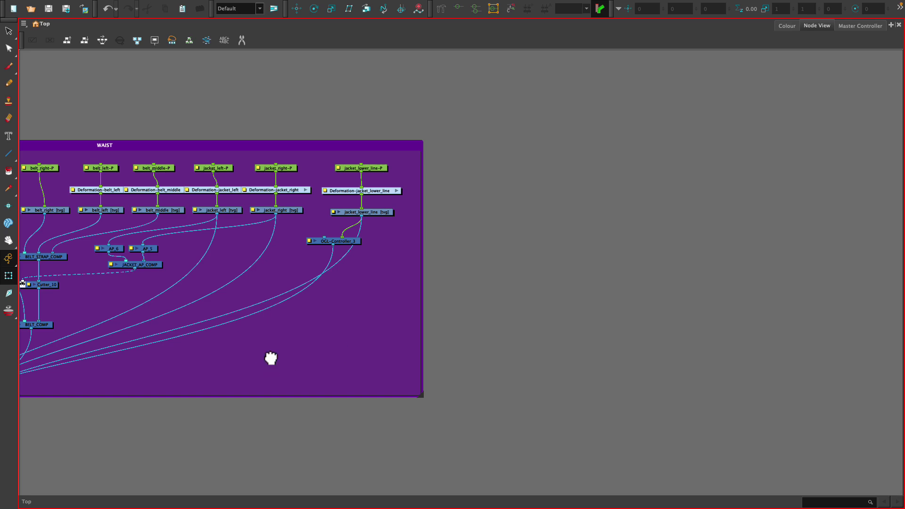
Parent the top row of WAIST pegs, from hips-P to jacket_lower_line-P, to one new peg placed above the backdrop
drag(269, 360, 653, 358)
scroll(227, 351, down, 2)
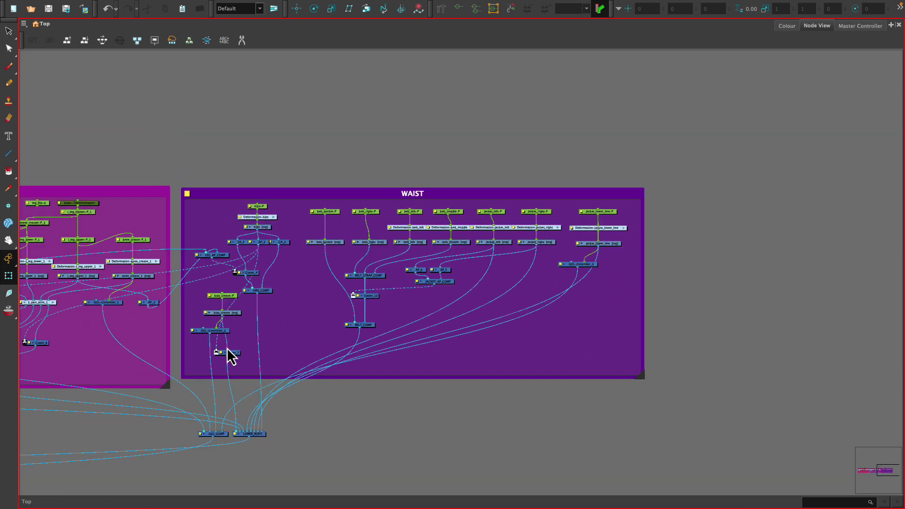
scroll(222, 363, down, 1)
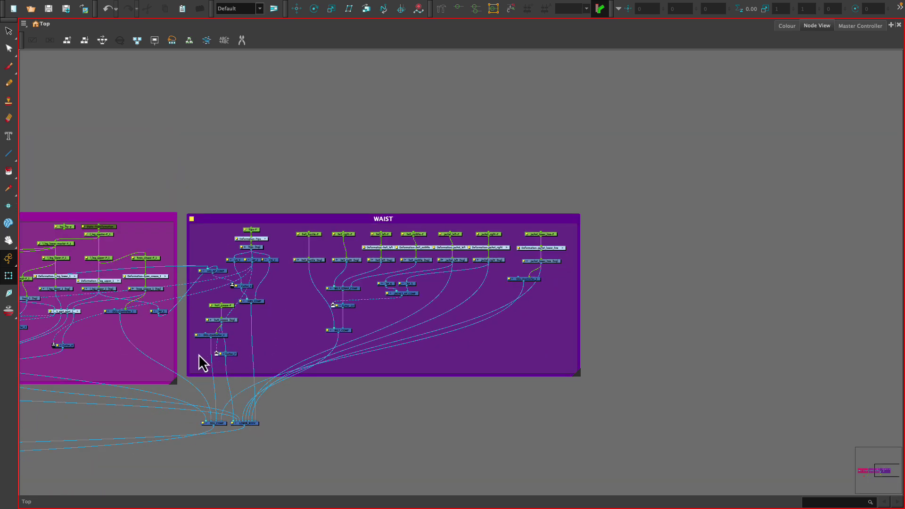
drag(203, 364, 355, 396)
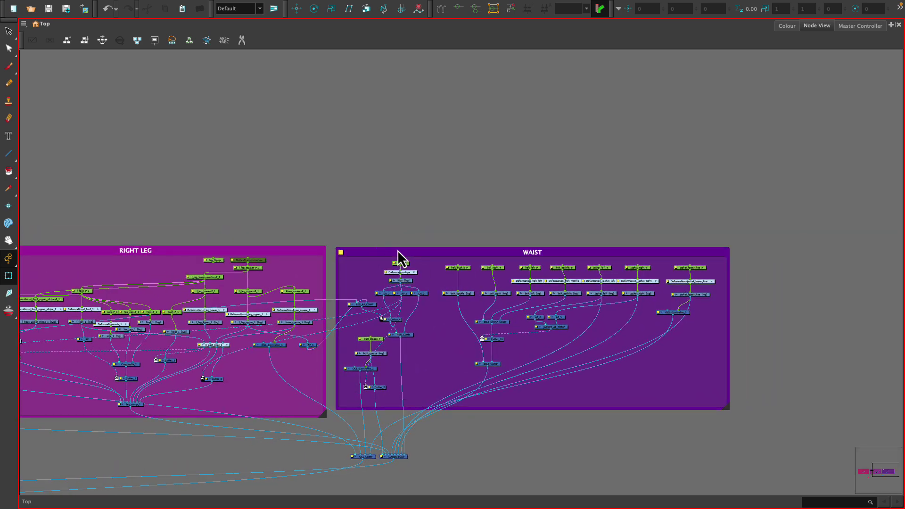
scroll(392, 284, up, 3)
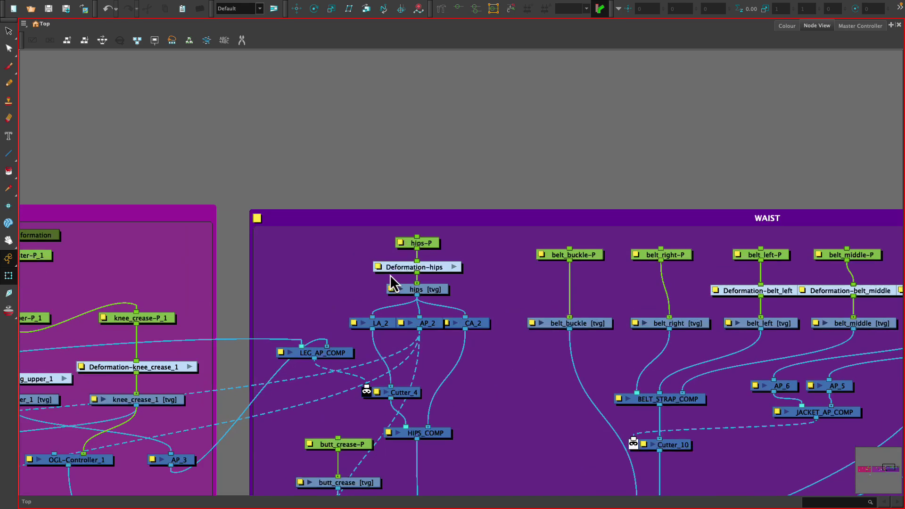
scroll(394, 281, down, 3)
scroll(395, 273, up, 2)
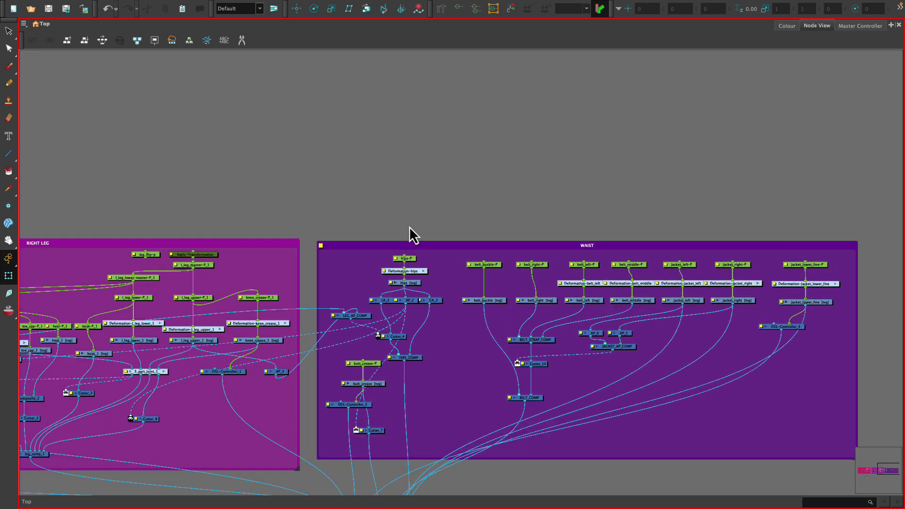
drag(409, 226, 811, 273)
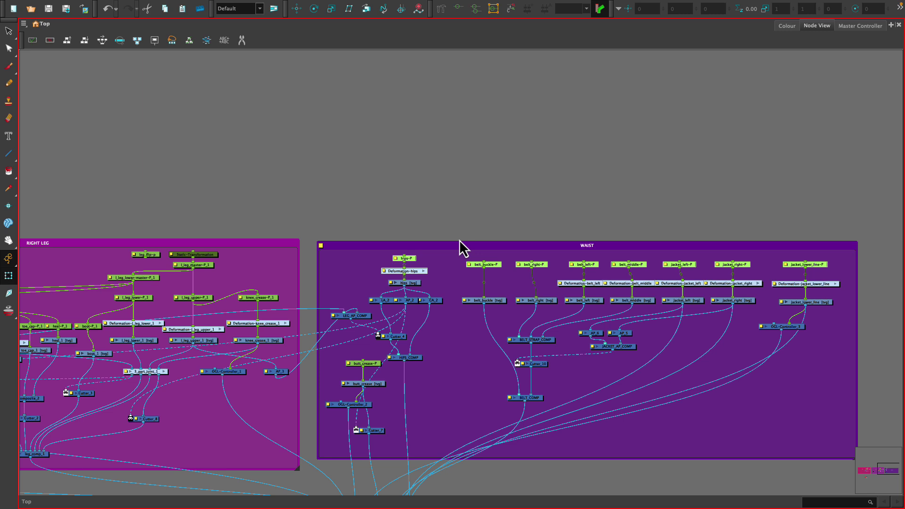
key(ctrl+p)
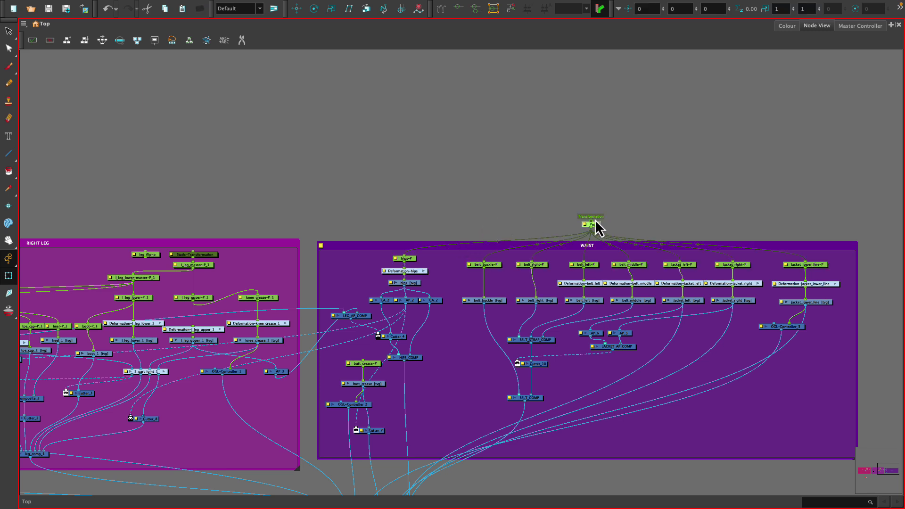
drag(596, 223, 569, 174)
Rename the new parent peg above the WAIST group as "waisr-p"
double_click(557, 175)
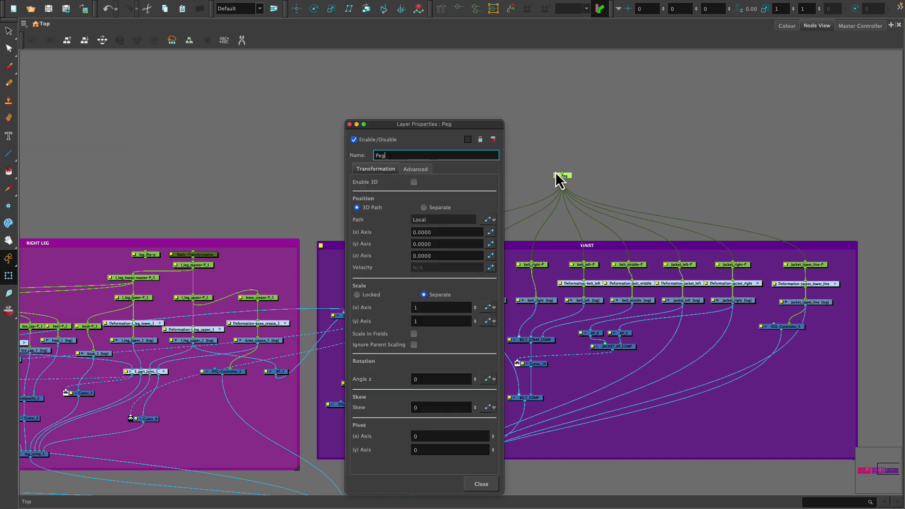
double_click(382, 154)
text(wai)
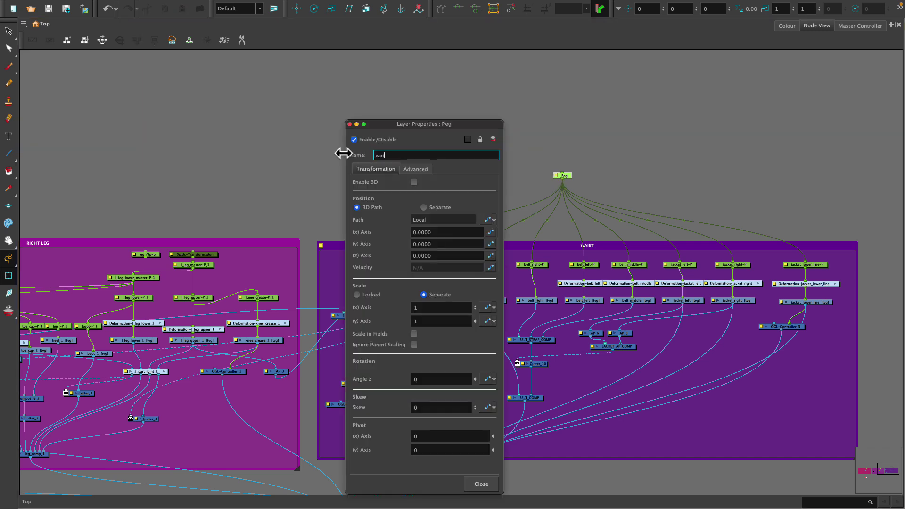
text(sr-p)
click(482, 485)
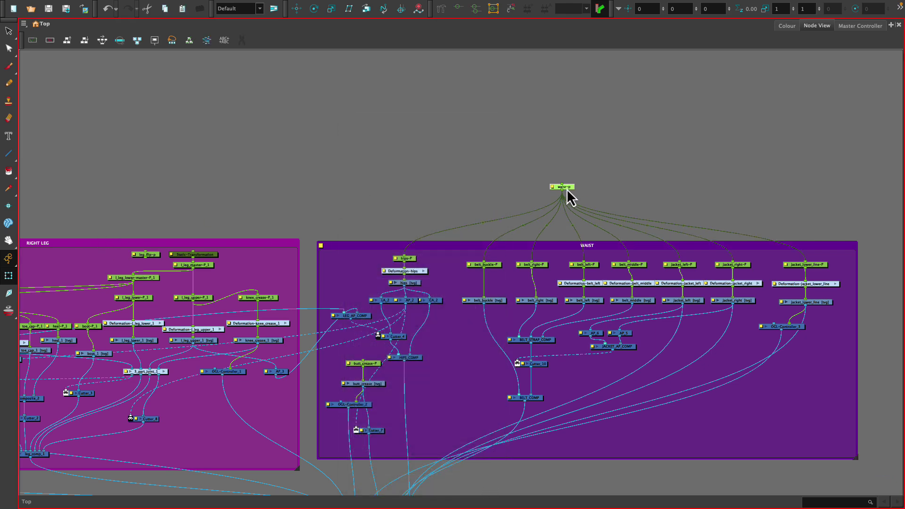
Examine the RIGHT LEG and LEFT LEG node groups and their layout next to the WAIST group
mouse_move(134, 338)
mouse_down()
mouse_move(245, 354)
mouse_move(335, 349)
mouse_up()
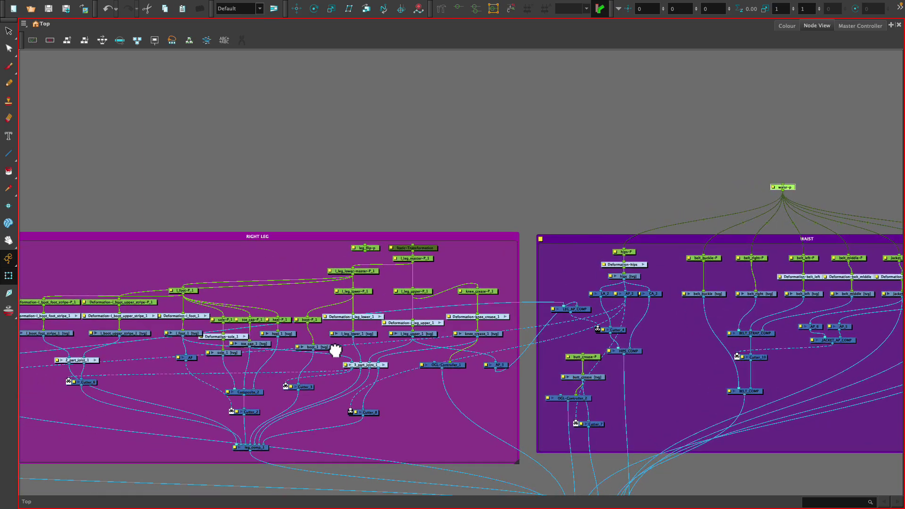
drag(192, 345, 727, 356)
drag(167, 348, 409, 332)
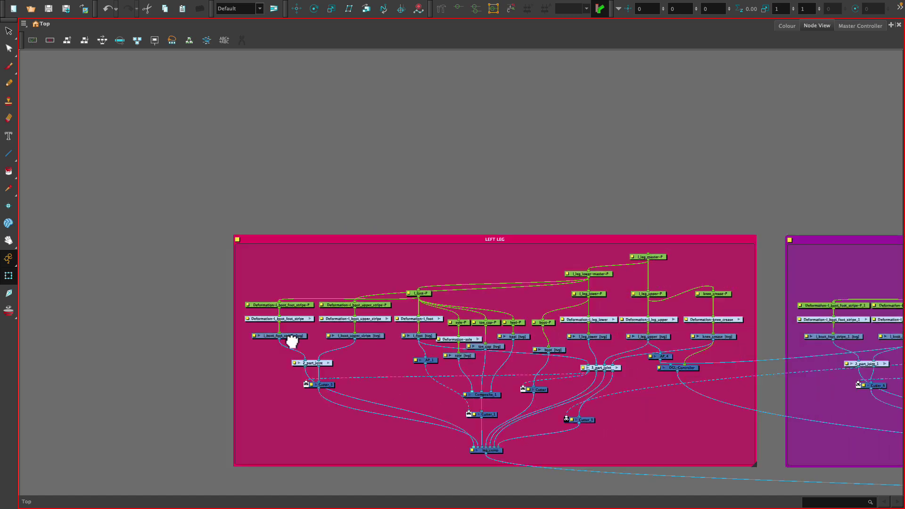
drag(293, 343, 71, 344)
scroll(210, 367, down, 2)
scroll(211, 366, down, 1)
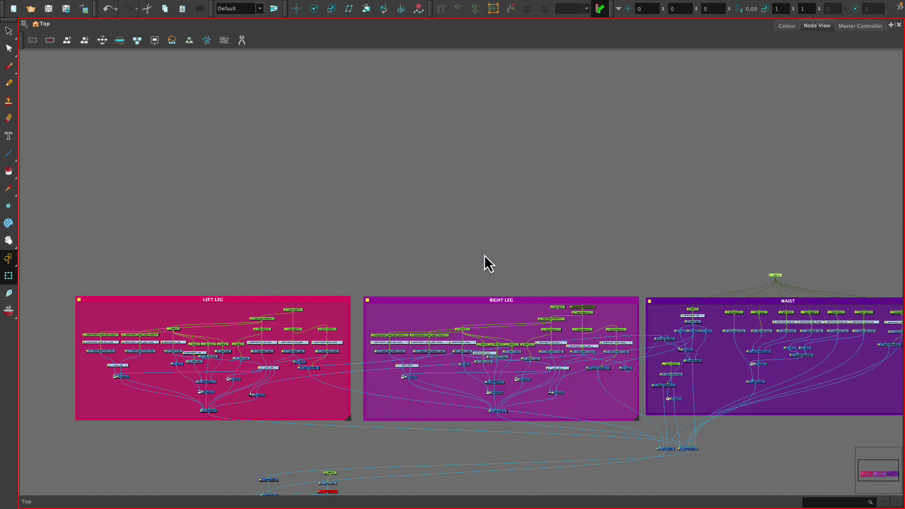
Add a new peg in the empty space above the RIGHT LEG group
key(Tab)
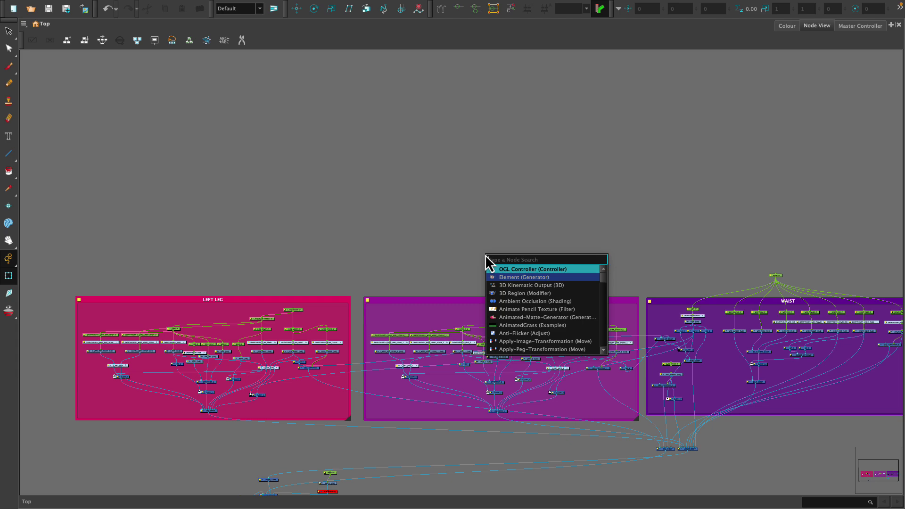
key(Escape)
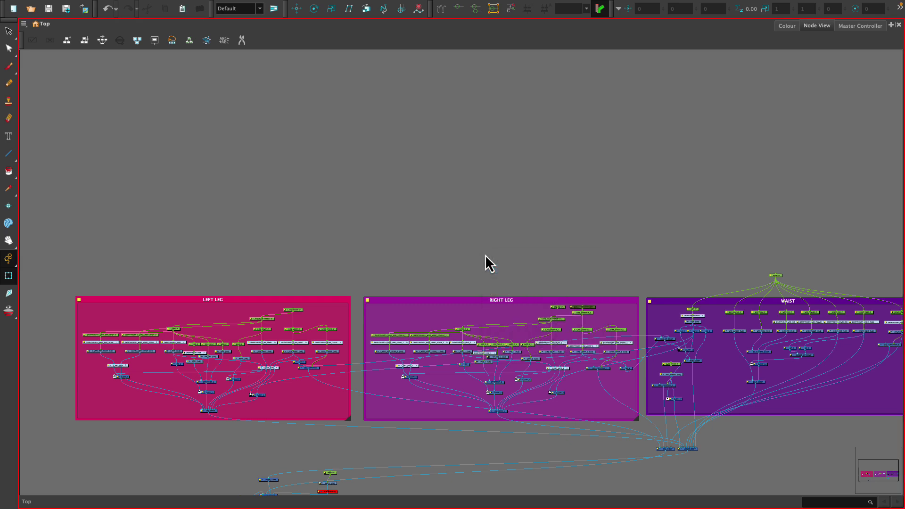
key(ctrl+p)
scroll(486, 257, up, 3)
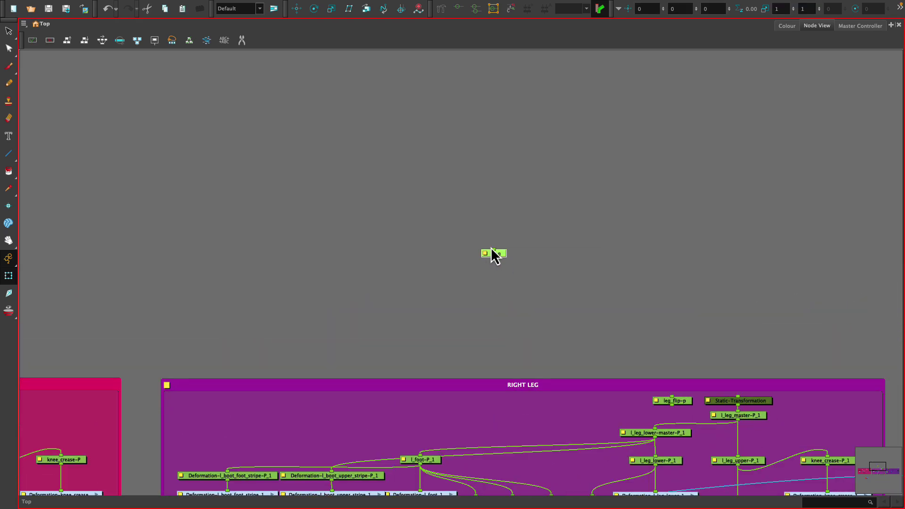
scroll(488, 252, up, 1)
Rename the new peg above the RIGHT LEG group as "lower_body-p" in its layer properties
double_click(500, 253)
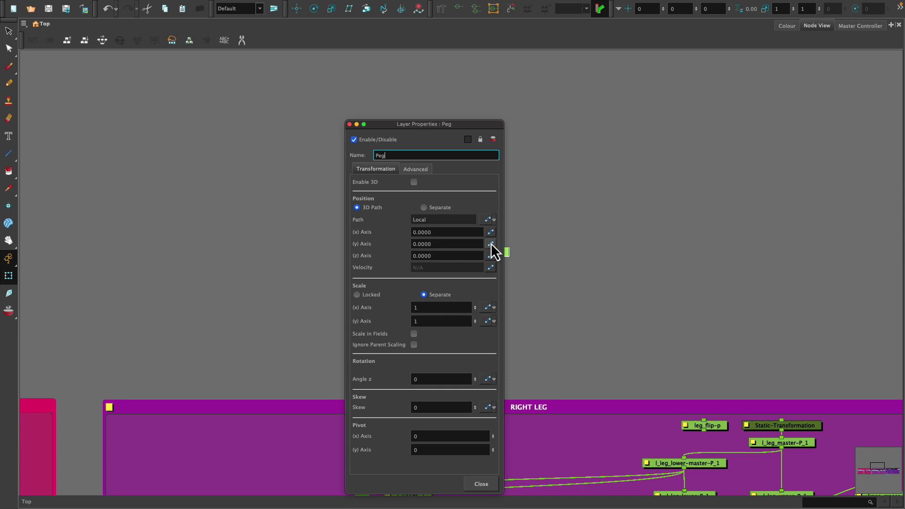
double_click(393, 152)
text(lower_bosy_-pp)
key(BackSpace)
key(BackSpace)
key(BackSpace)
key(BackSpace)
text(dt)
key(BackSpace)
text(y-)
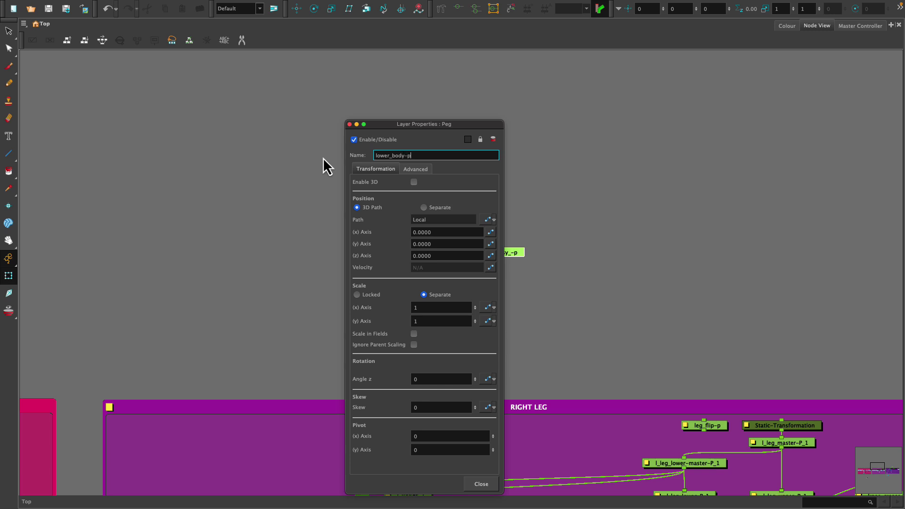
key(Return)
click(349, 125)
Parent the RIGHT LEG's Static-Transformation, the LEFT LEG's l_leg_master-P and the waisr-p peg to lower_body-p
drag(494, 259, 781, 420)
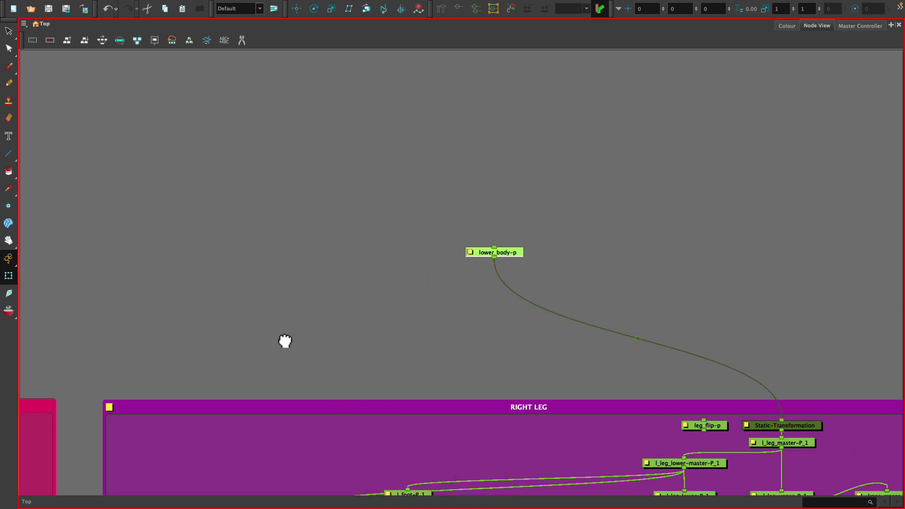
drag(285, 339, 715, 284)
drag(836, 233, 723, 227)
drag(807, 202, 201, 367)
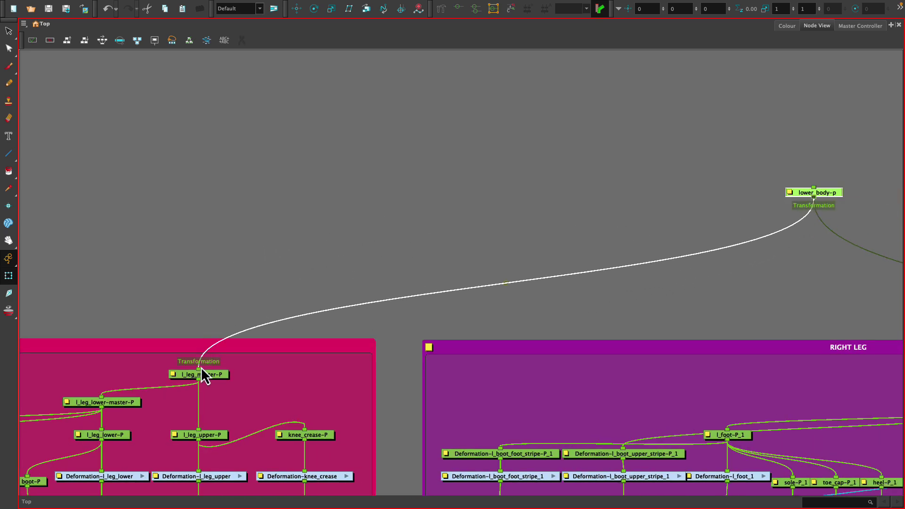
scroll(533, 298, down, 5)
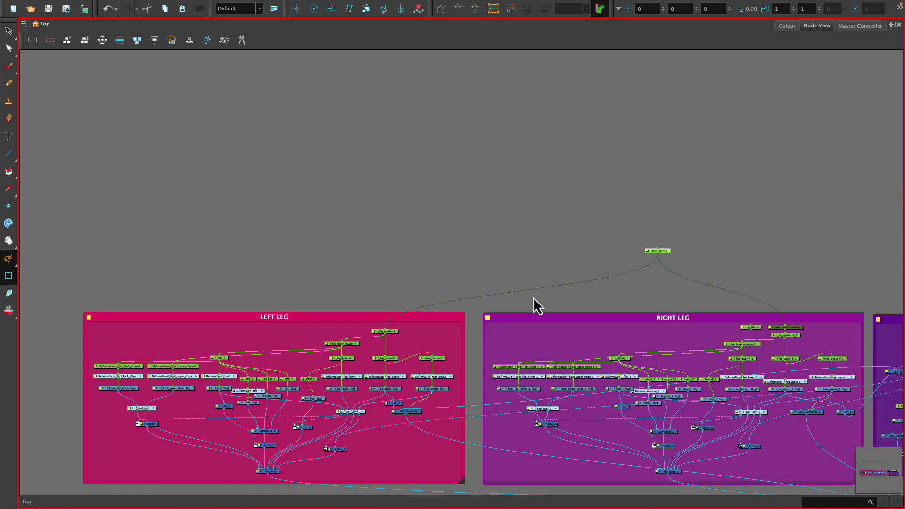
drag(616, 299, 655, 277)
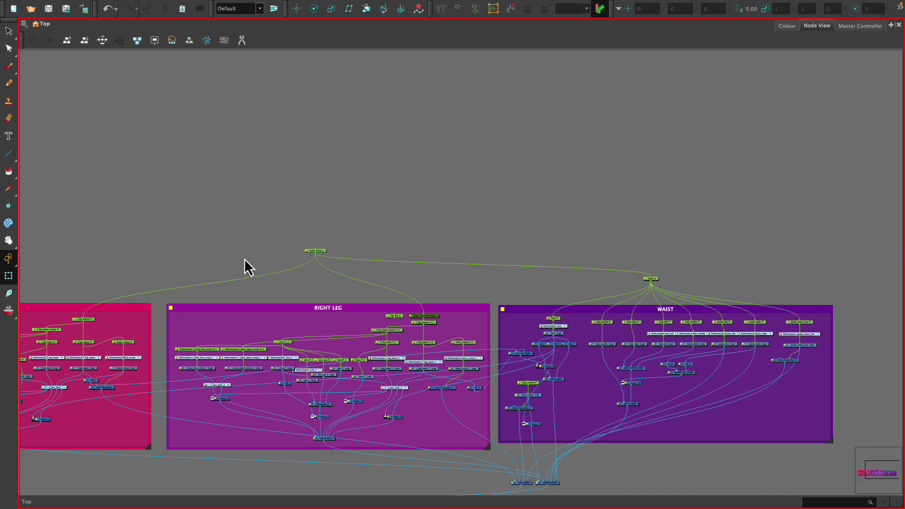
Restore the multi-view workspace and collapse the lower_body-p and butt_crease-P layers in the timeline
key(grave)
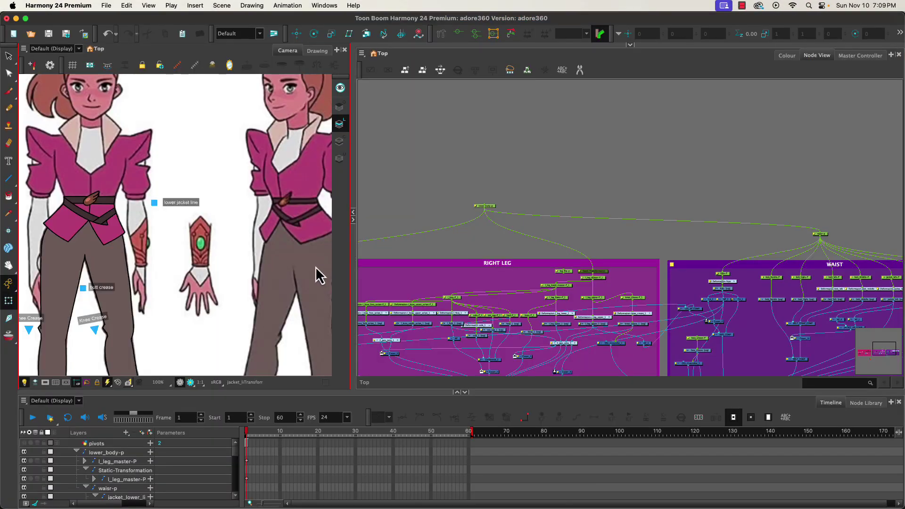
click(489, 207)
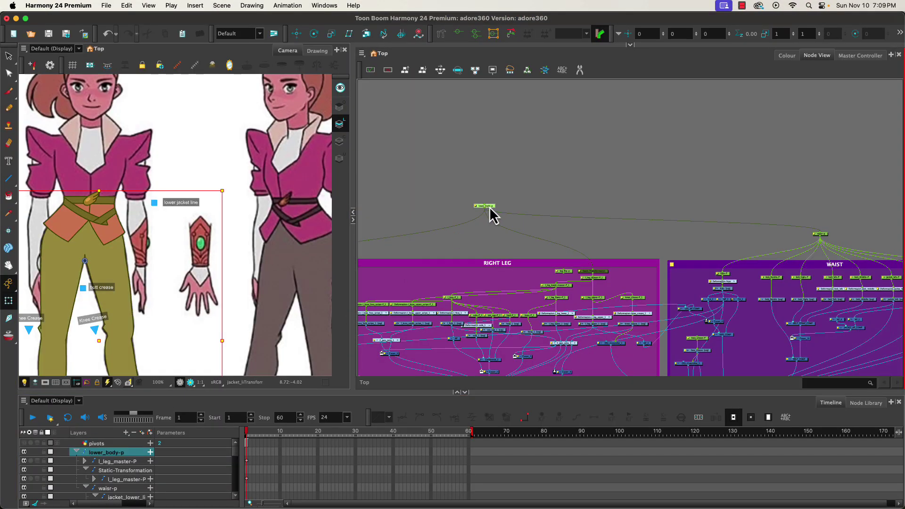
click(76, 452)
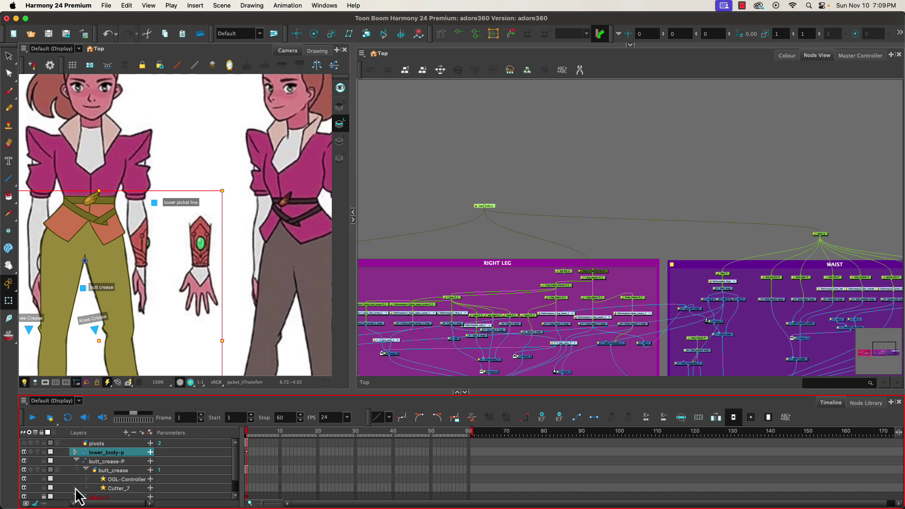
click(77, 460)
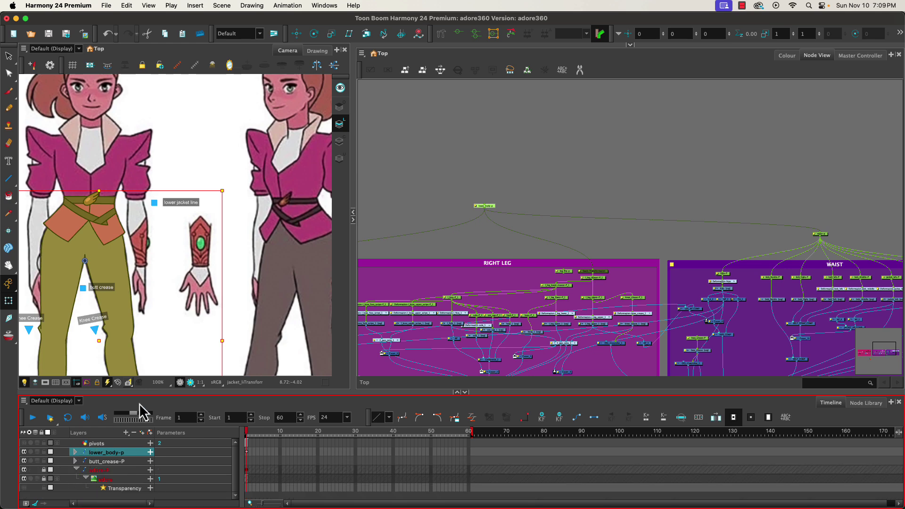
Parent butt_crease-P to the waisr-p peg and collapse the remaining red layer in the timeline
drag(497, 245, 489, 219)
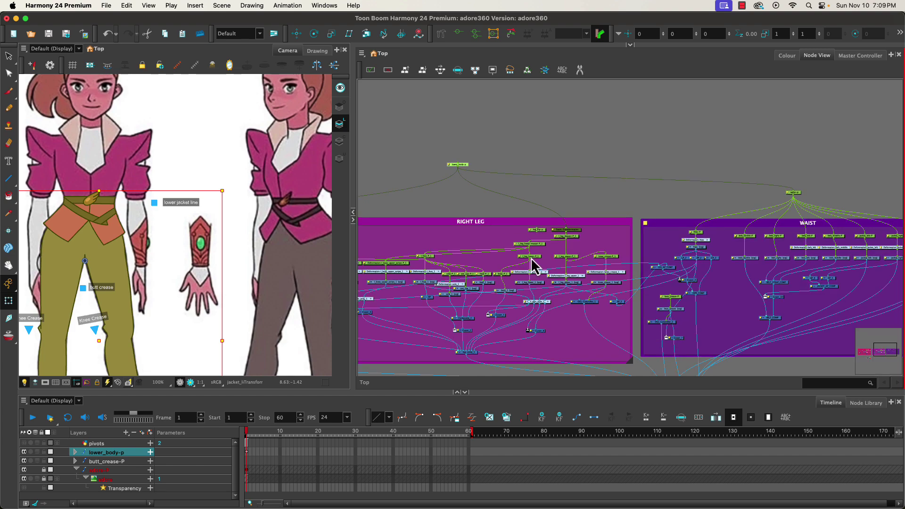
scroll(659, 313, up, 2)
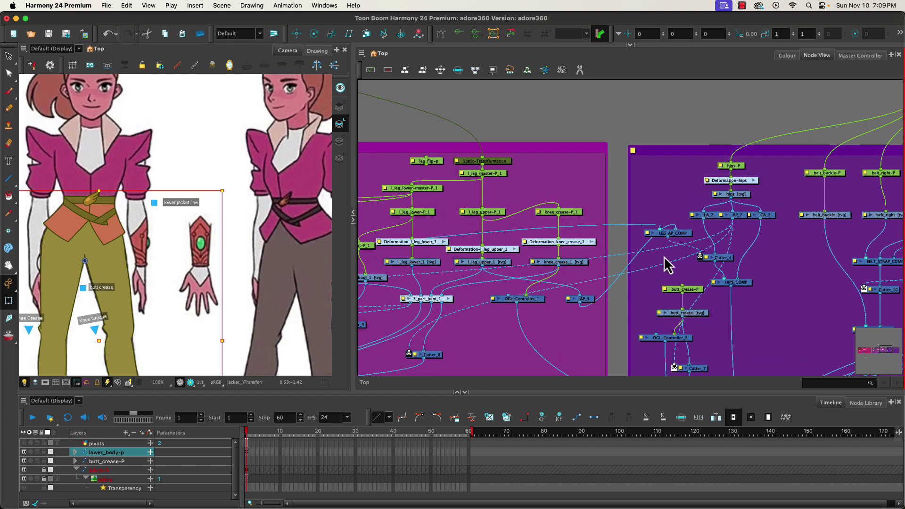
drag(667, 266, 728, 128)
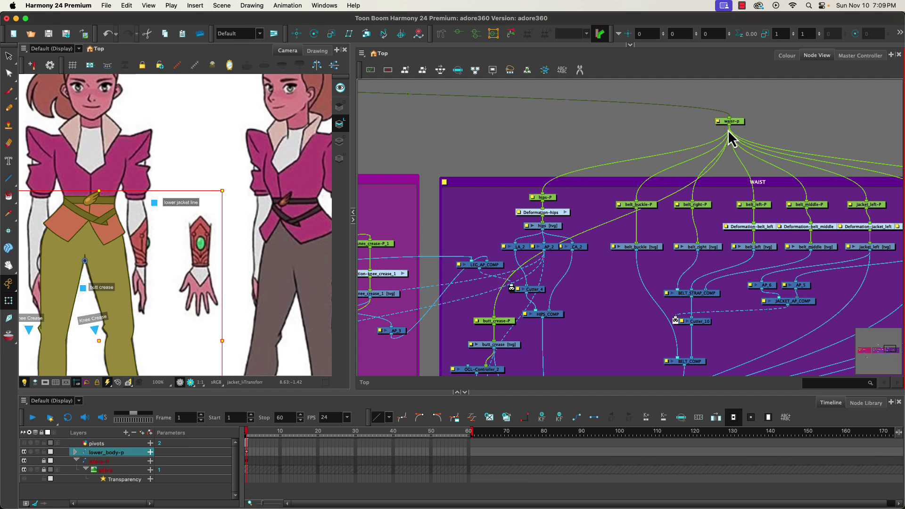
click(76, 460)
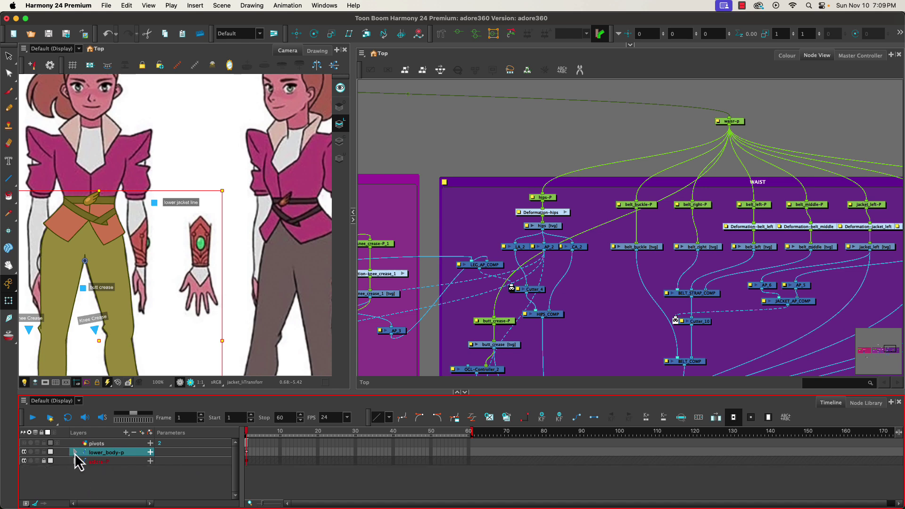
click(75, 452)
click(75, 451)
Move the pivot of the lower_body-p peg up to the centre of the belt buckle using the Rotate tool
click(732, 124)
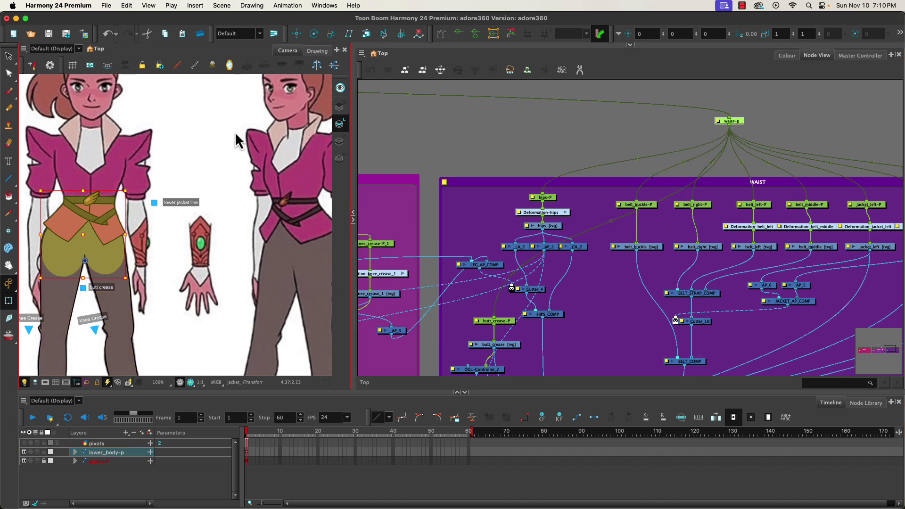
click(313, 34)
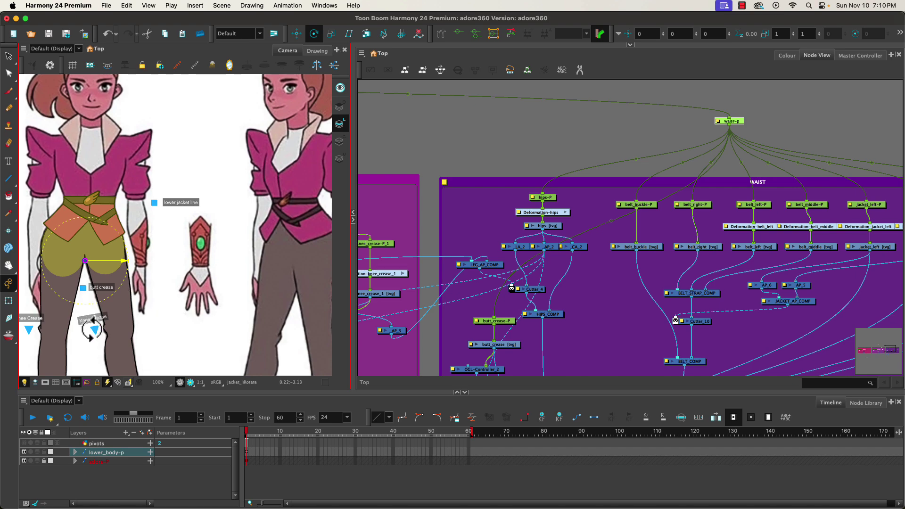
drag(454, 273, 818, 327)
click(460, 124)
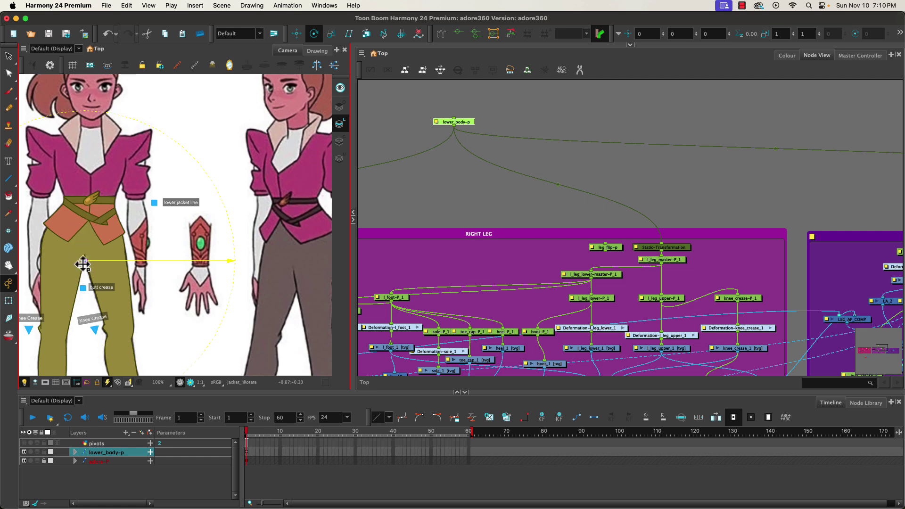
drag(85, 263, 90, 215)
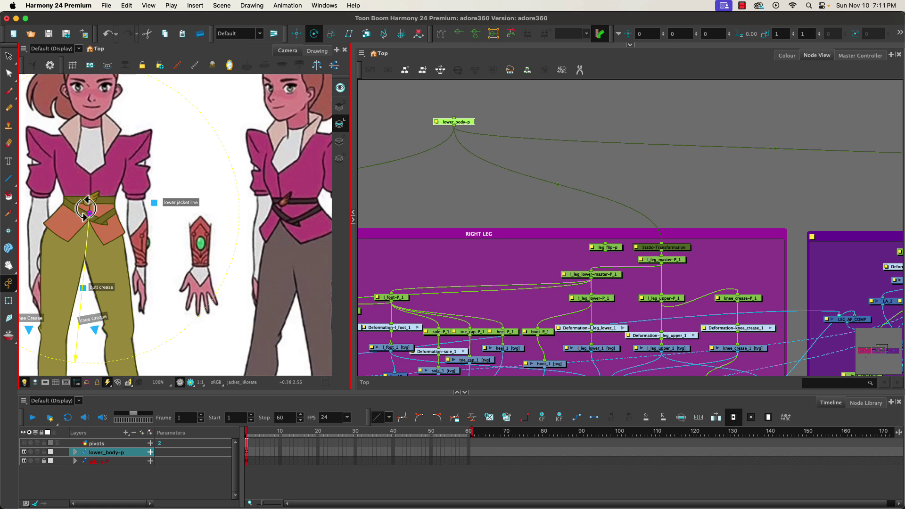
drag(89, 213, 89, 201)
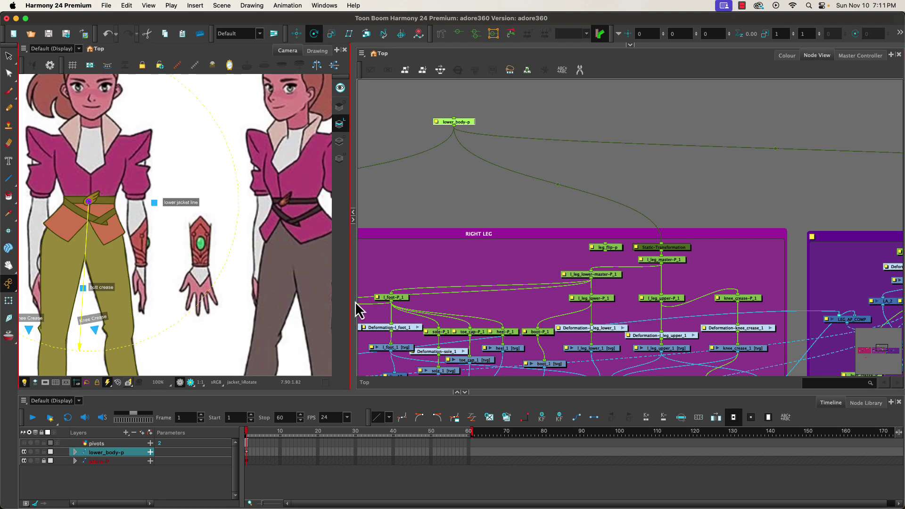
Add a Composite node in the empty area beside the WAIST group
drag(743, 285, 505, 208)
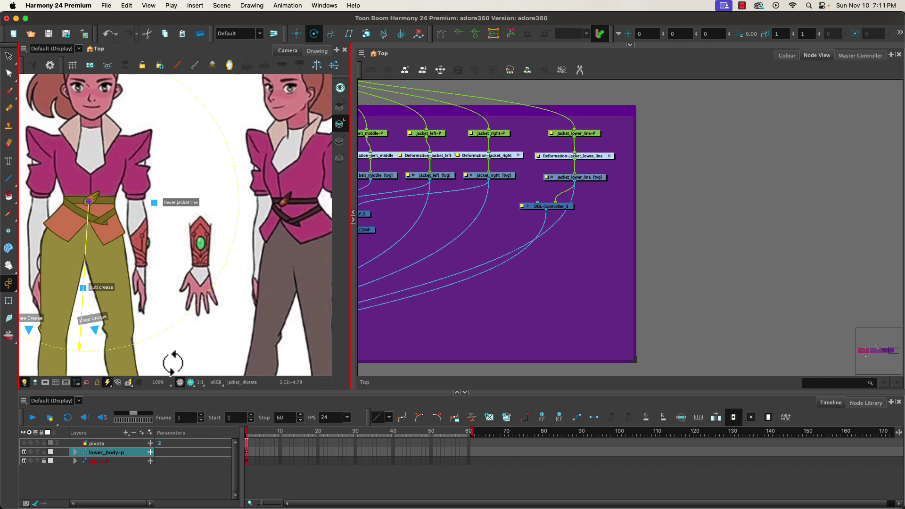
drag(122, 306, 205, 308)
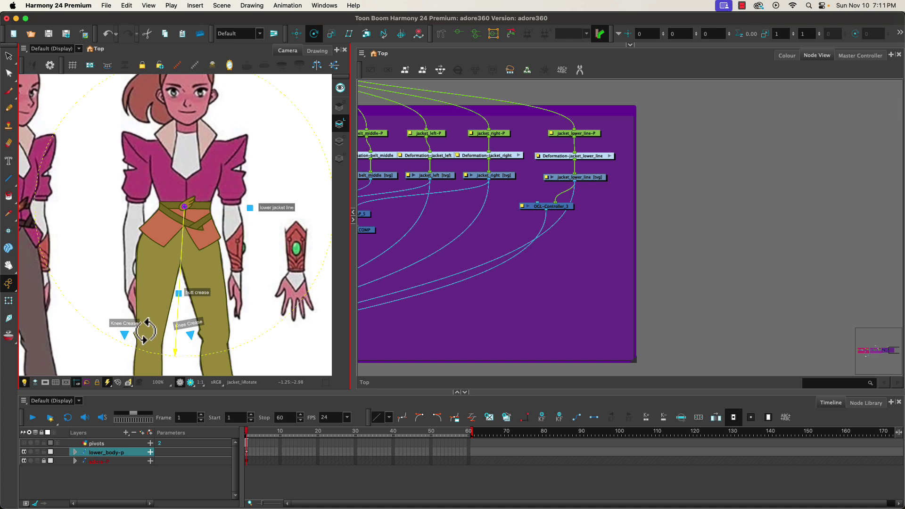
click(698, 212)
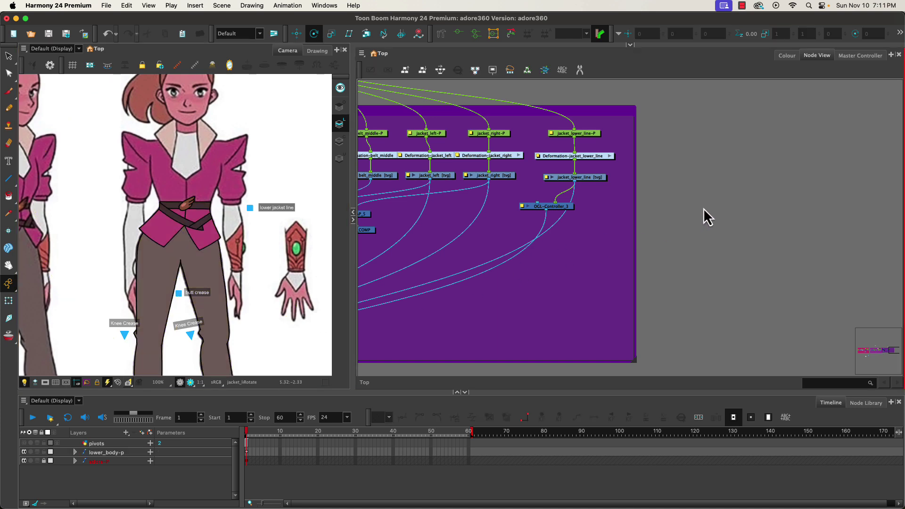
key(Tab)
text(com)
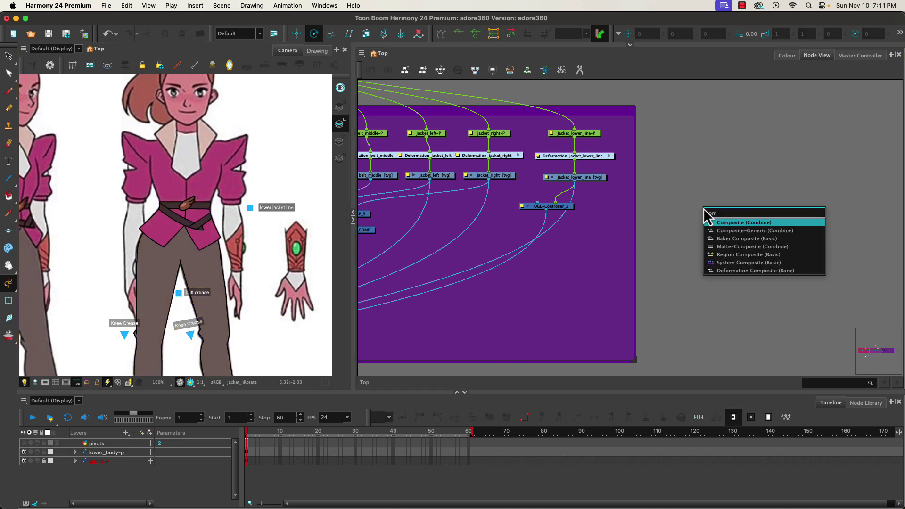
key(Return)
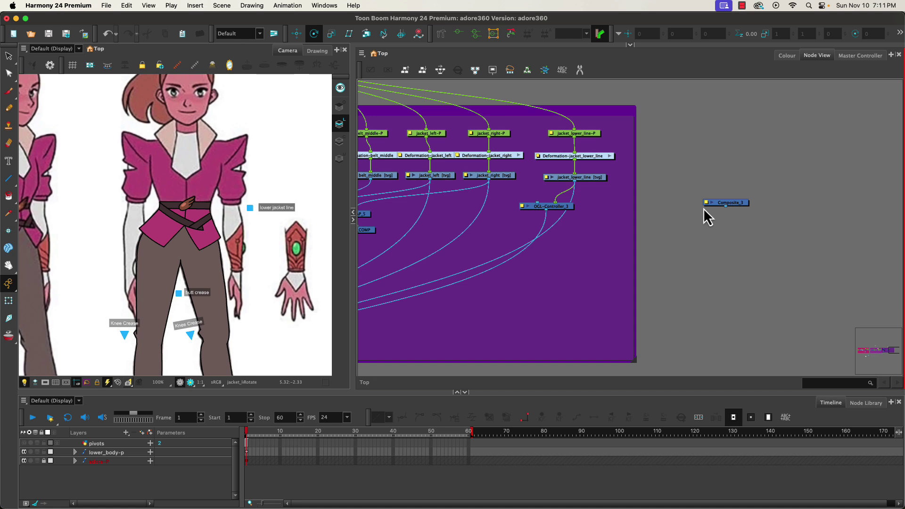
Add four Element drawing nodes beside the WAIST group and move the newest one off the stack
key(Tab)
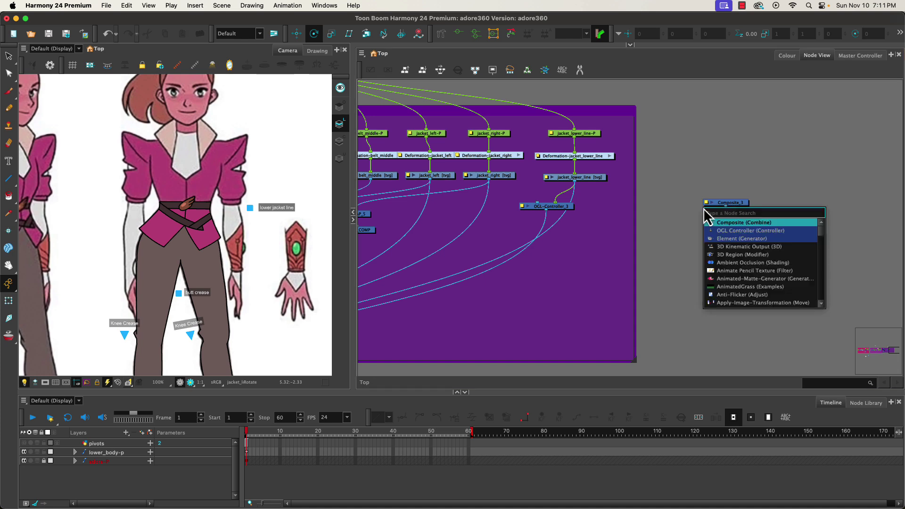
key(Down)
key(Down)
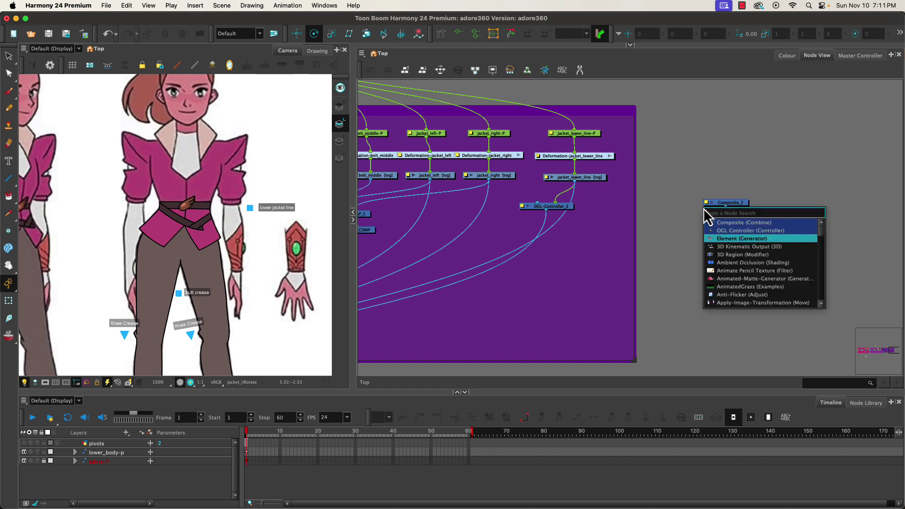
key(Return)
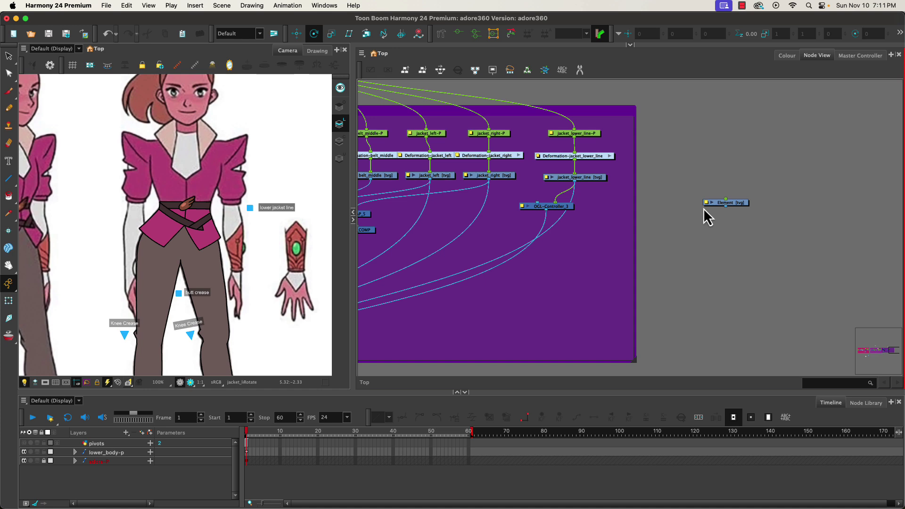
key(Tab)
key(Return)
key(Tab)
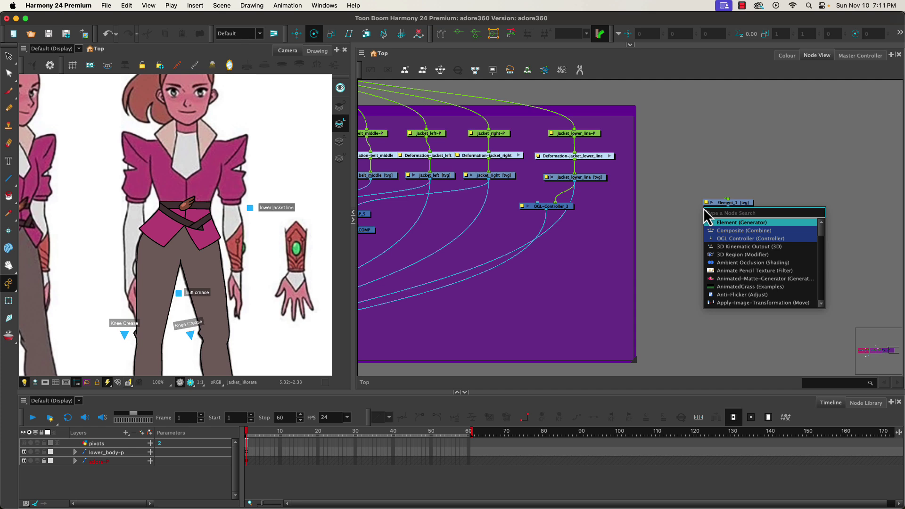
key(Return)
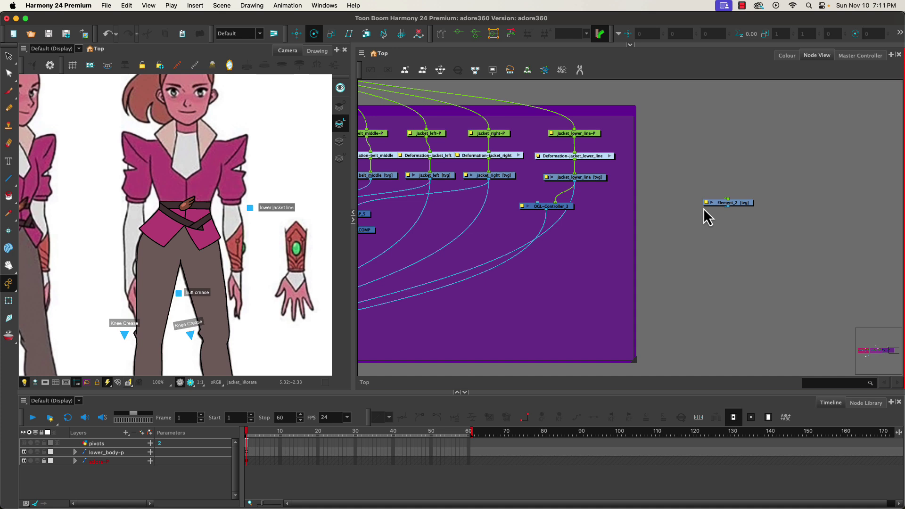
key(Tab)
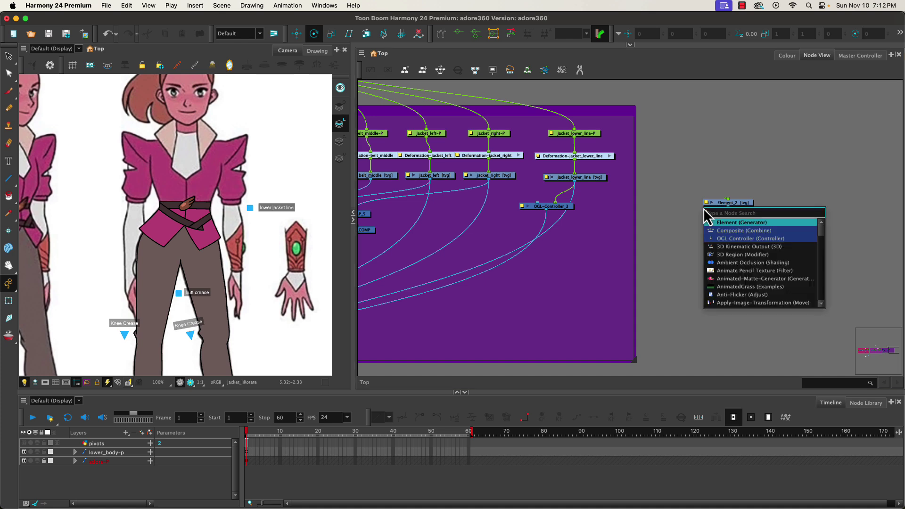
key(Return)
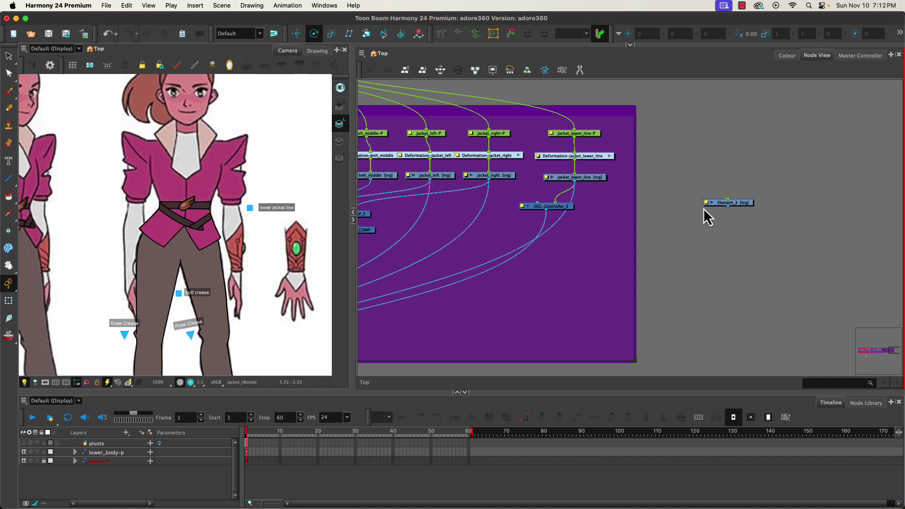
key(ctrl+d)
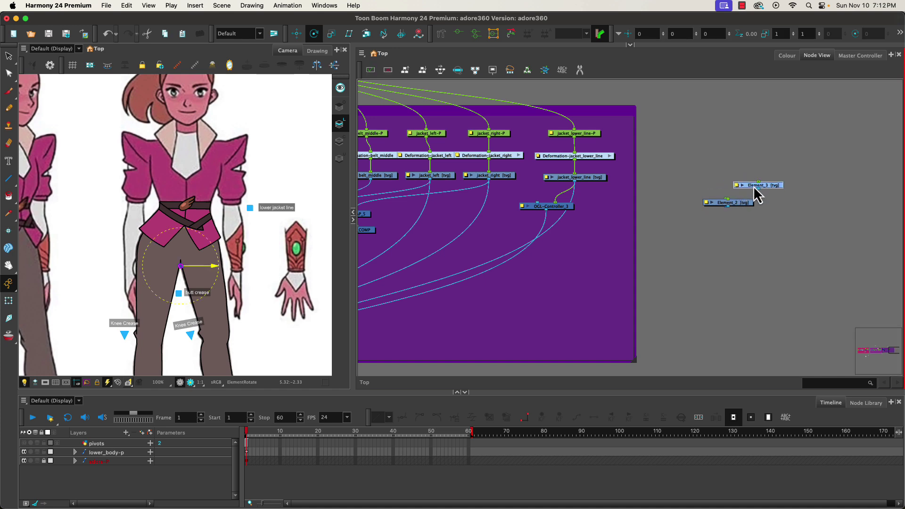
Rename the Element_3 drawing node beside the WAIST group as upper_jacket_line
double_click(753, 186)
double_click(408, 154)
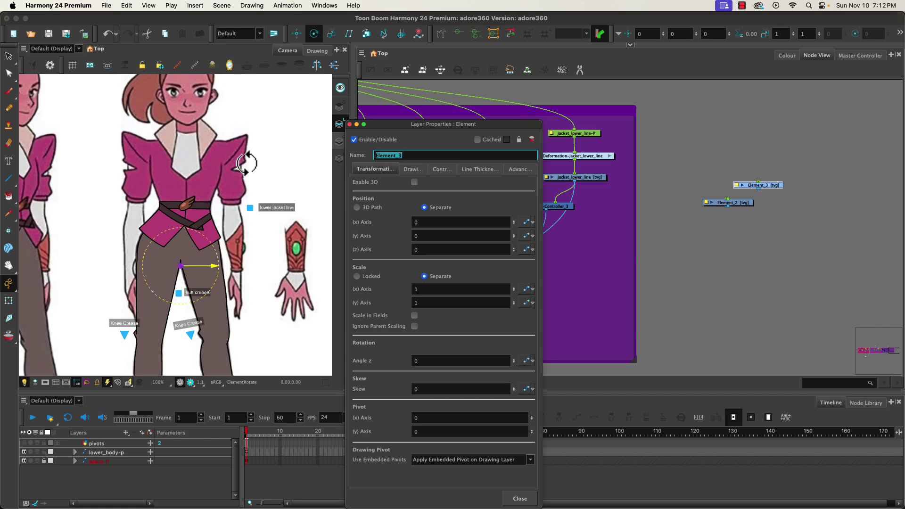
text(upper_jacket_line)
key(Return)
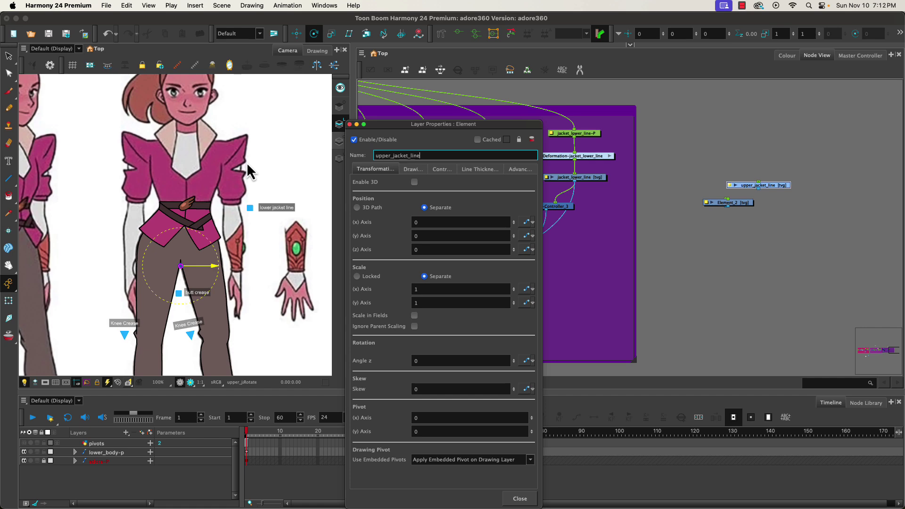
click(520, 499)
Rename the Element_2 drawing node as jacket and move it above the remaining stacked nodes
double_click(740, 203)
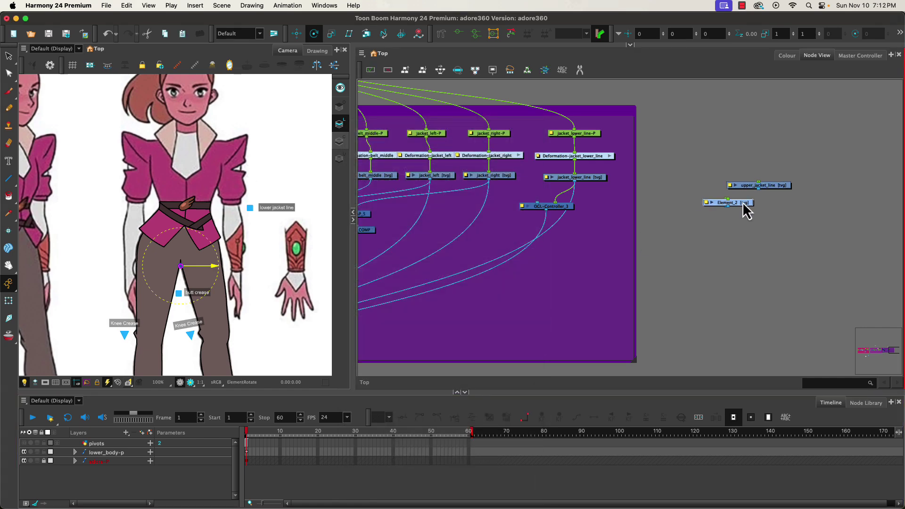
double_click(400, 155)
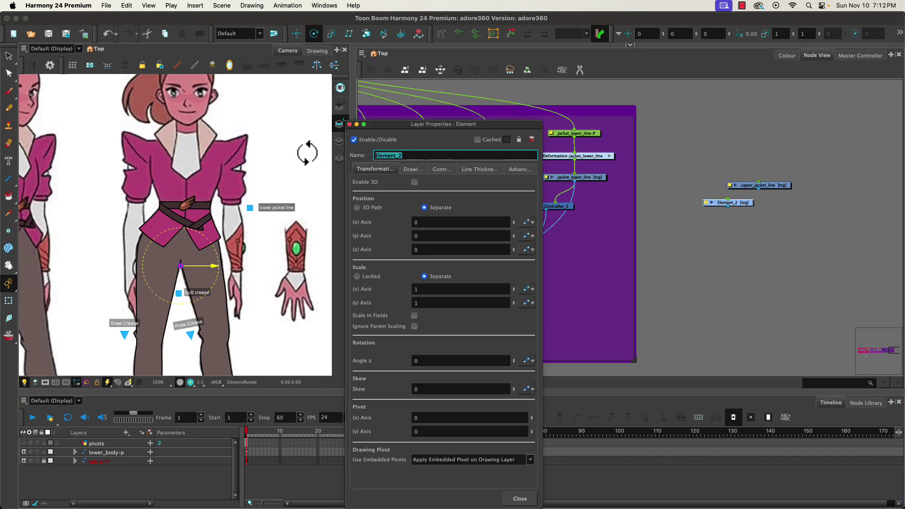
text(jacket)
key(Return)
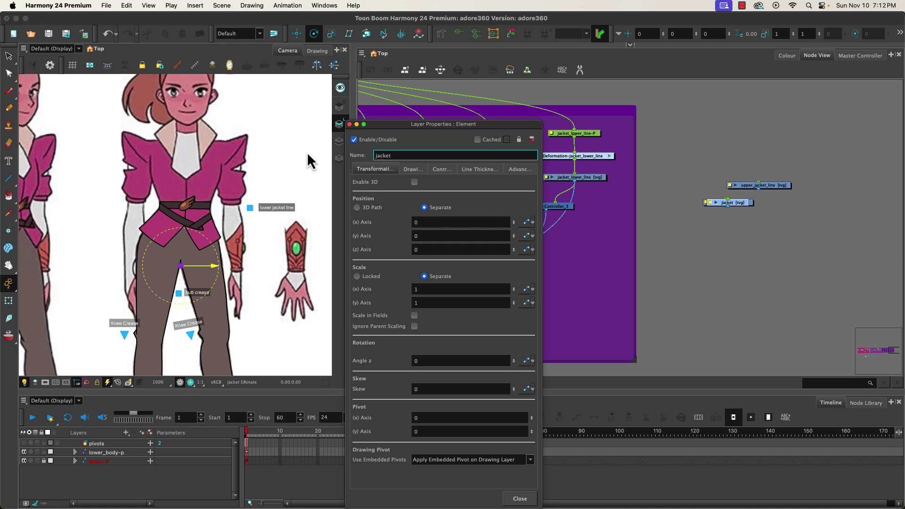
drag(740, 208, 731, 164)
Rename the Element_1 drawing node as neck and move it off the stack
click(738, 206)
double_click(736, 203)
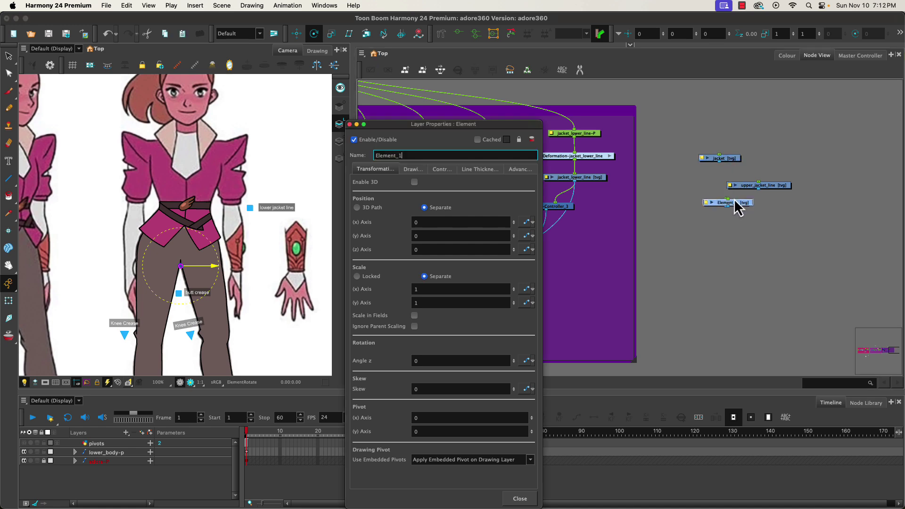
text(neck)
key(Return)
click(728, 204)
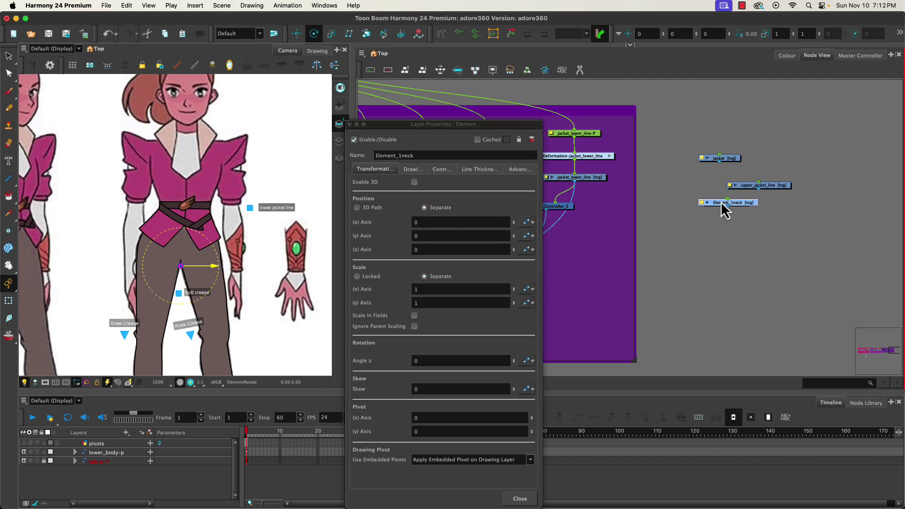
click(349, 124)
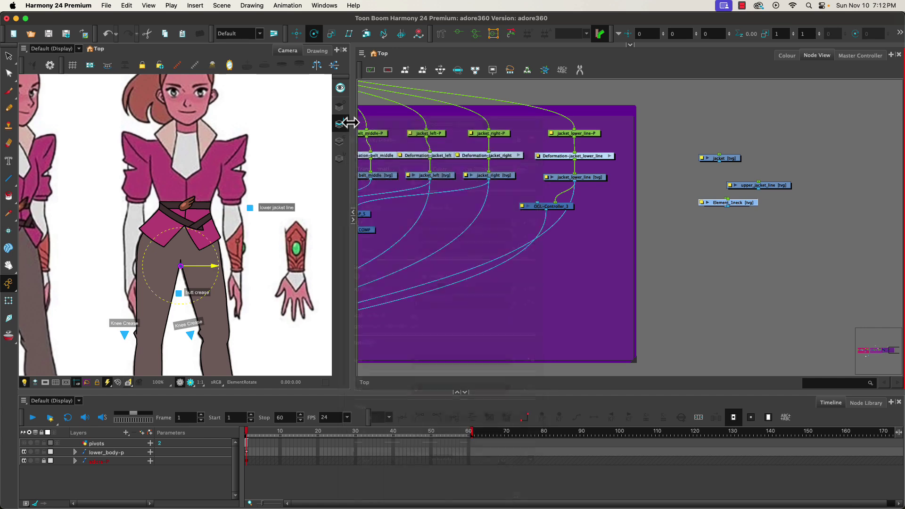
double_click(744, 205)
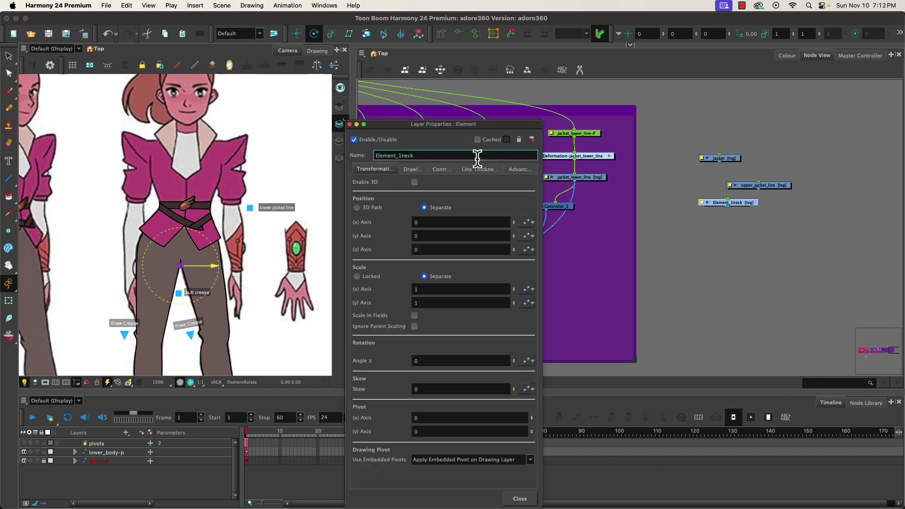
double_click(395, 155)
text(n)
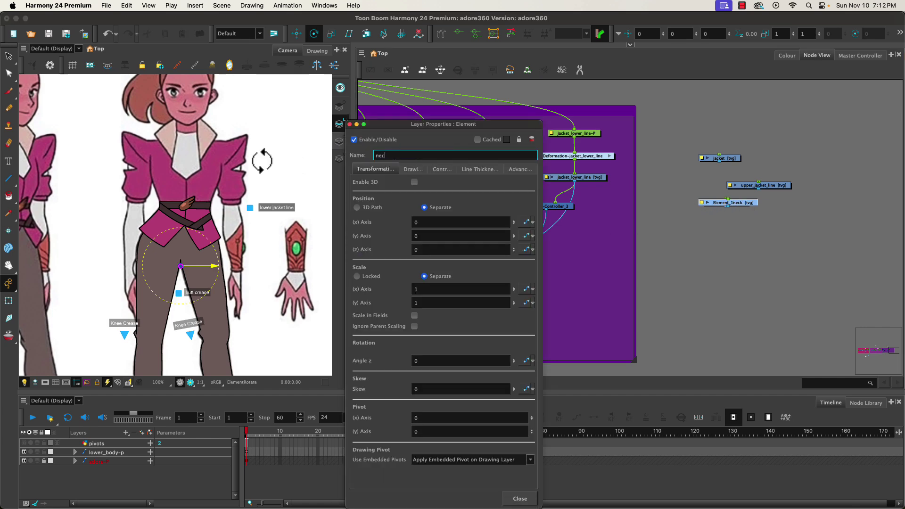
click(350, 124)
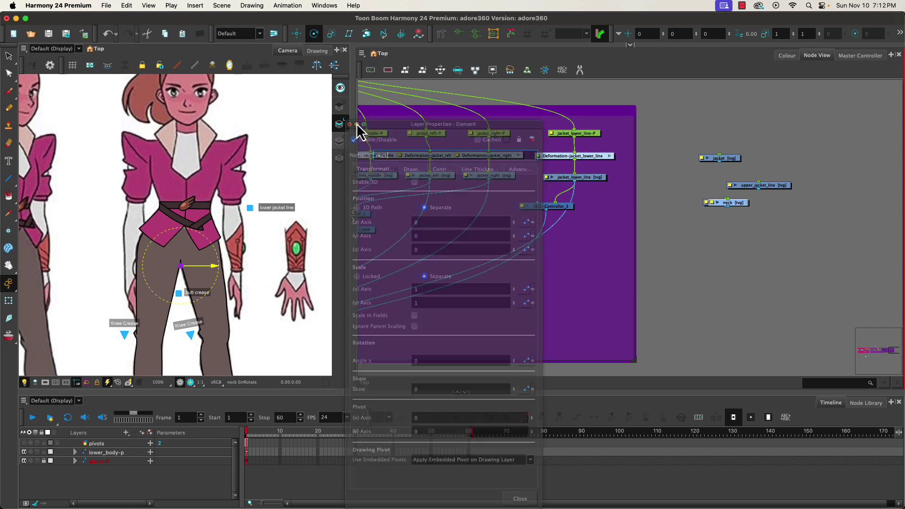
drag(731, 204, 710, 175)
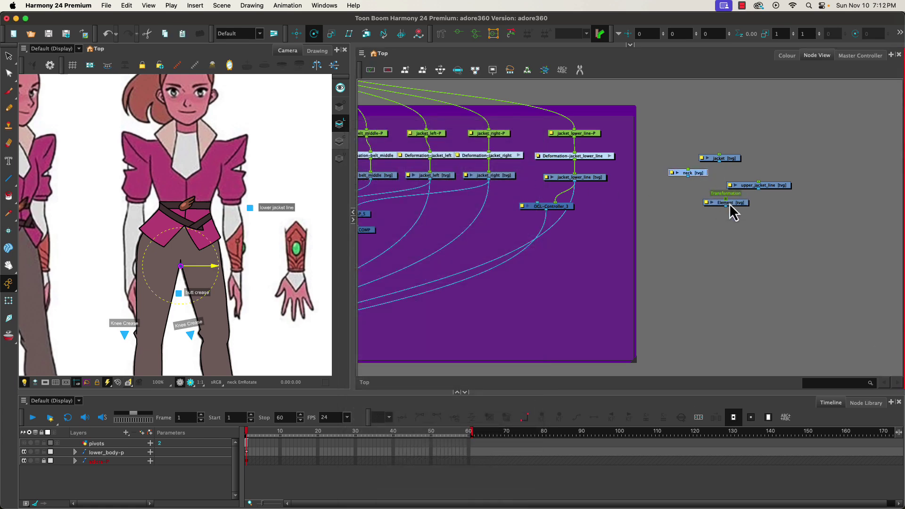
Rename the remaining Element drawing node as shirt_front and move it off the composite beneath it
drag(726, 207, 724, 242)
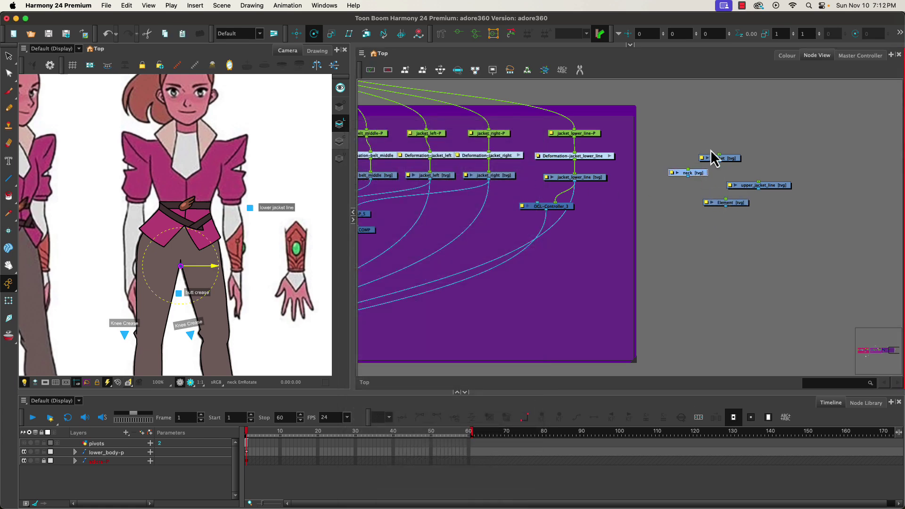
double_click(721, 203)
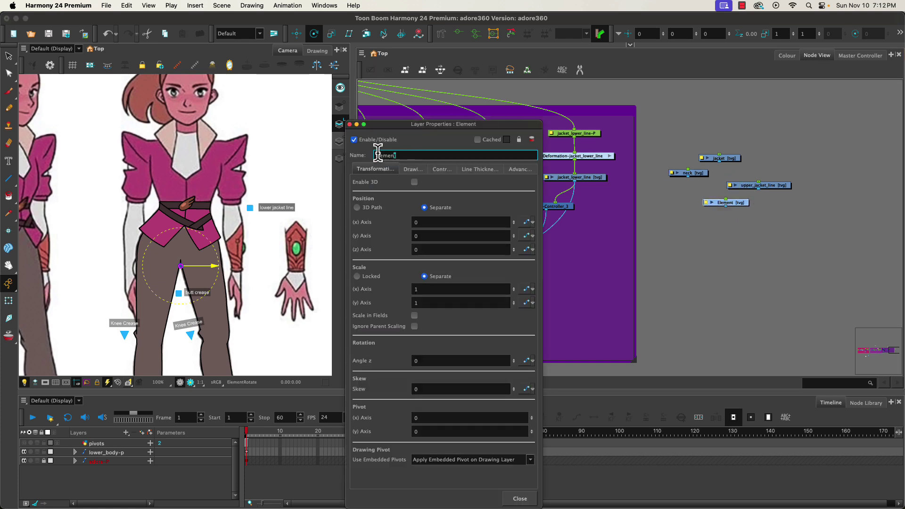
text(shirt_front)
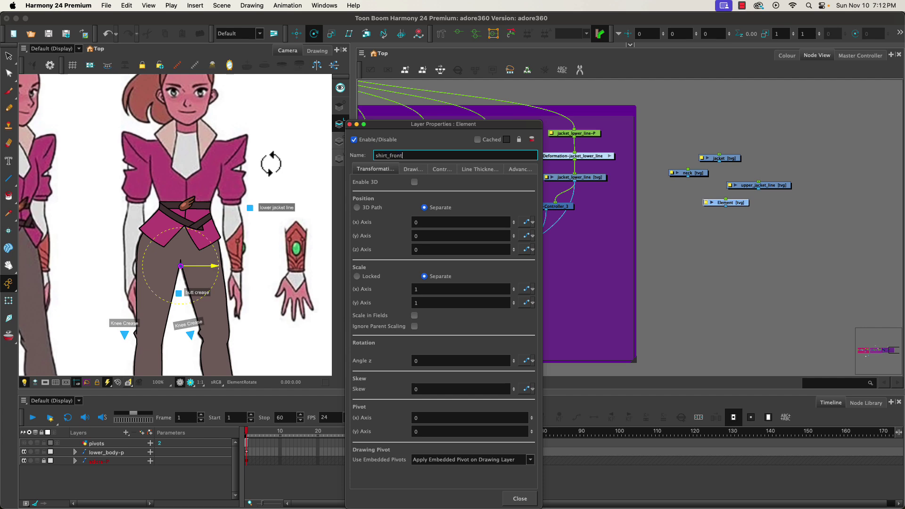
key(Return)
click(520, 498)
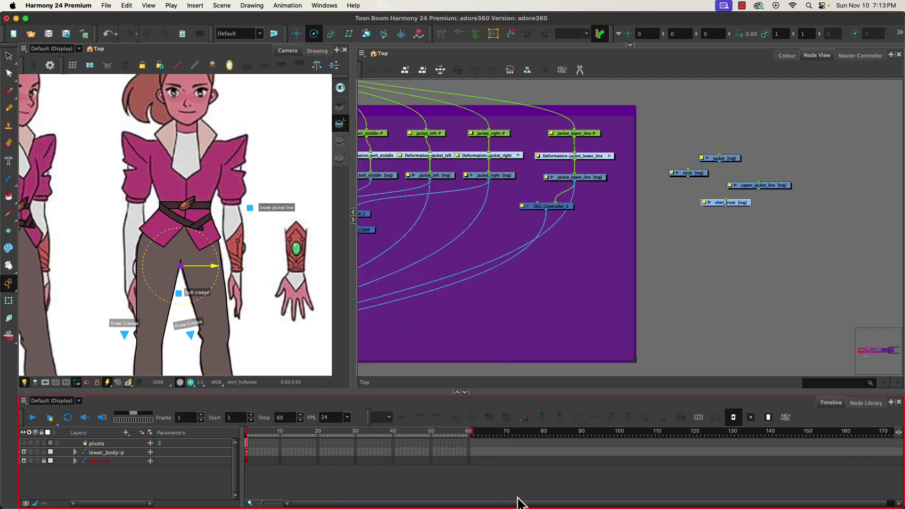
drag(735, 204, 707, 244)
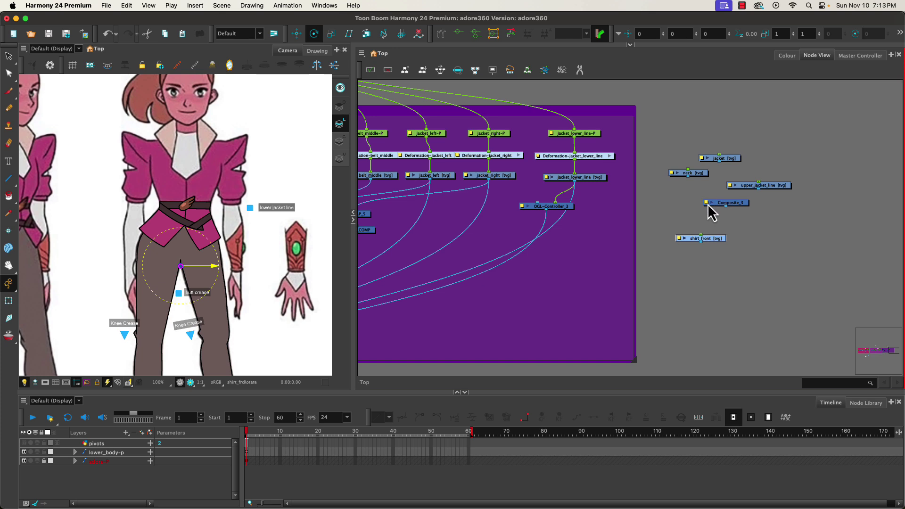
Rename the Composite_3 node as UPPER_BODY
double_click(736, 203)
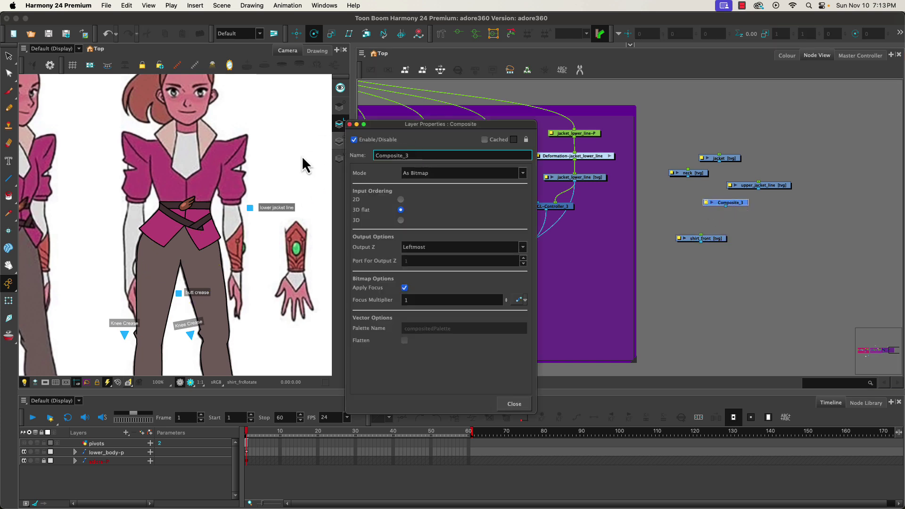
double_click(409, 155)
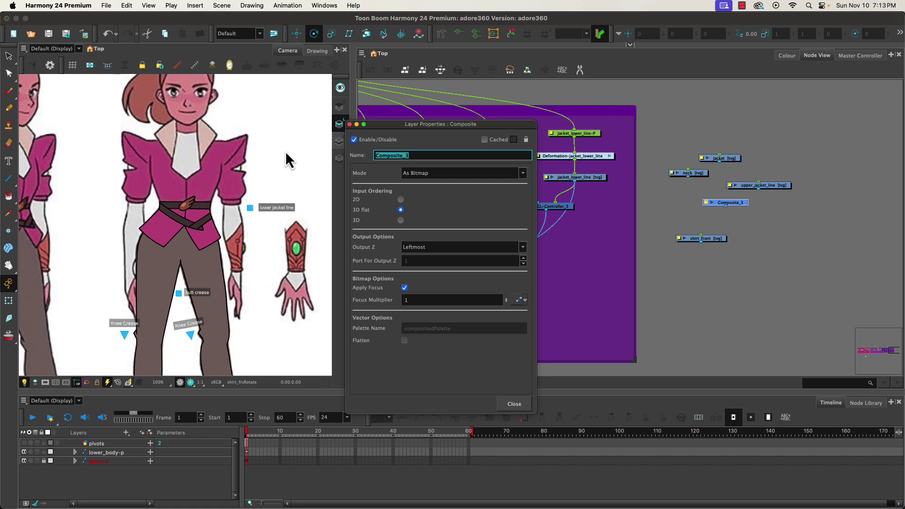
text(upper_body)
key(BackSpace)
key(BackSpace)
key(BackSpace)
key(BackSpace)
key(BackSpace)
key(BackSpace)
key(BackSpace)
key(BackSpace)
key(BackSpace)
text(UPPER_BODY)
click(514, 406)
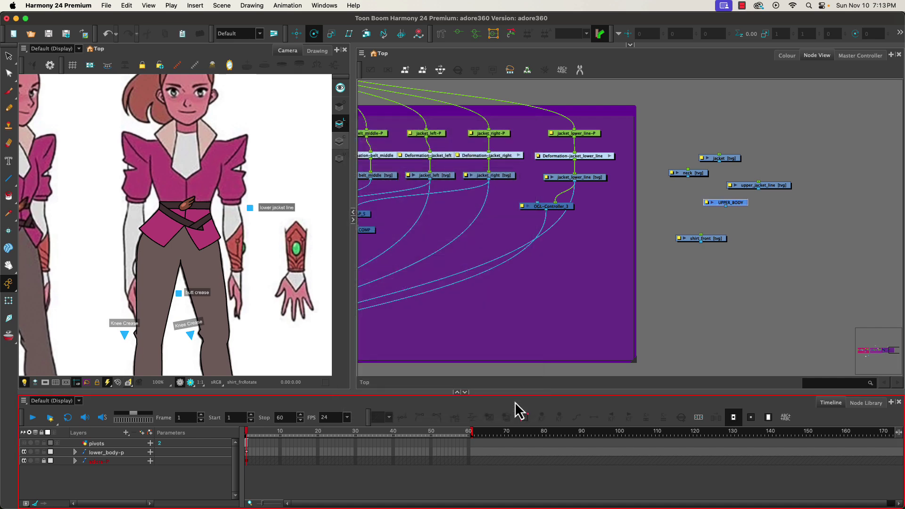
Arrange neck, shirt_front, upper_jacket_line and jacket in an evenly spaced row beside the WAIST group, above the UPPER_BODY composite
drag(733, 207, 741, 302)
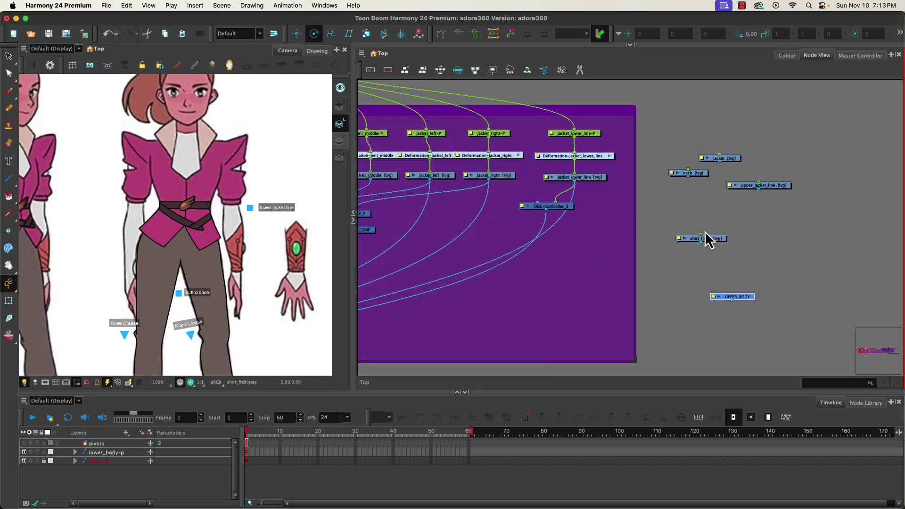
drag(719, 236, 691, 205)
drag(766, 186, 747, 206)
drag(719, 158, 810, 206)
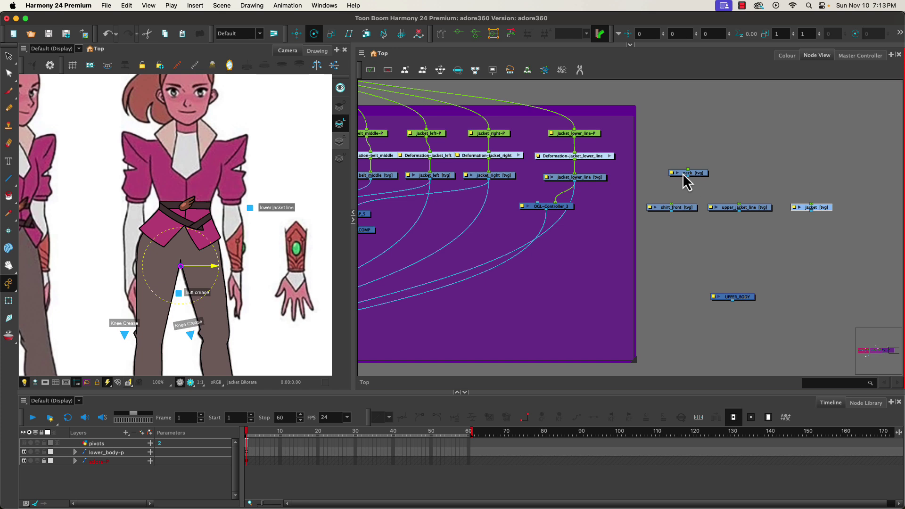
drag(699, 177, 759, 221)
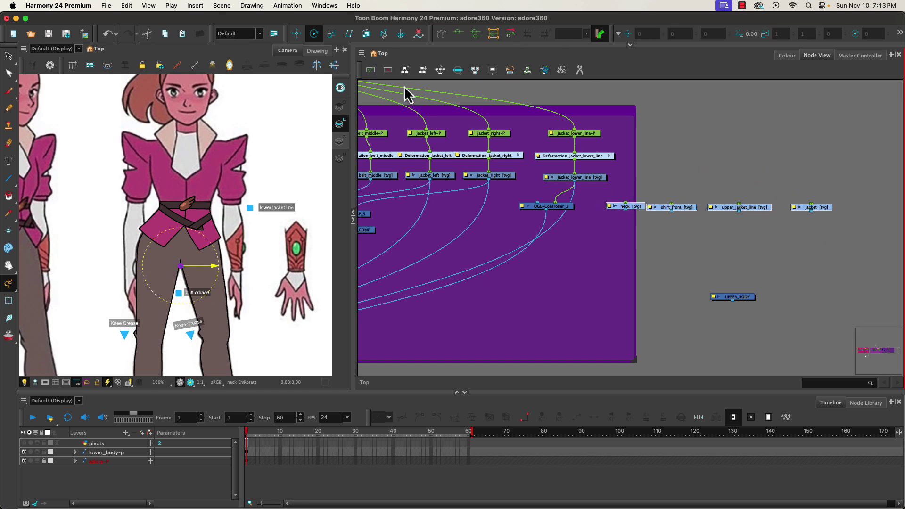
click(438, 71)
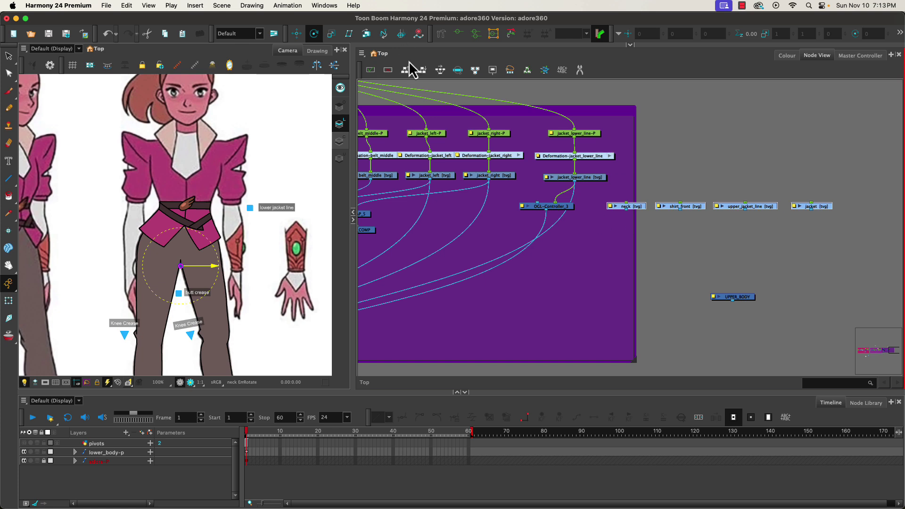
drag(643, 210, 727, 194)
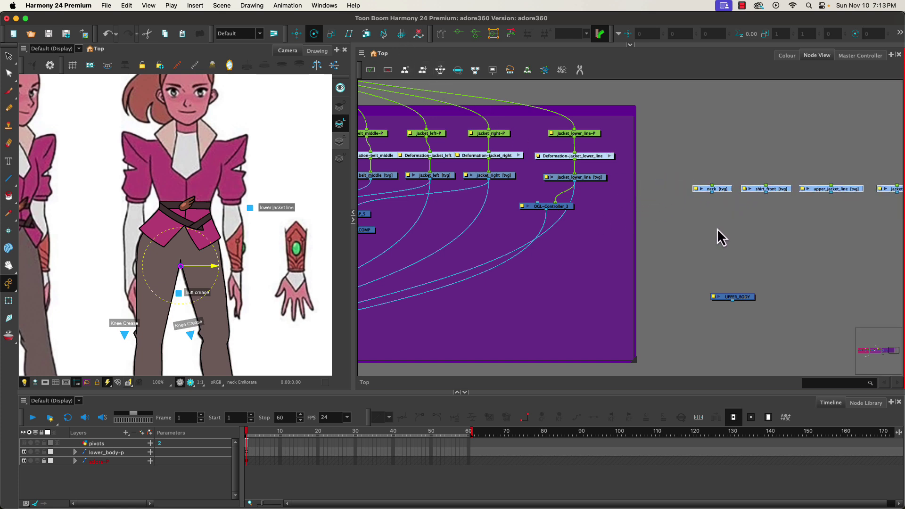
Centre the UPPER_BODY composite under the row and connect the four drawing nodes to it
drag(744, 300, 842, 309)
drag(714, 152, 833, 214)
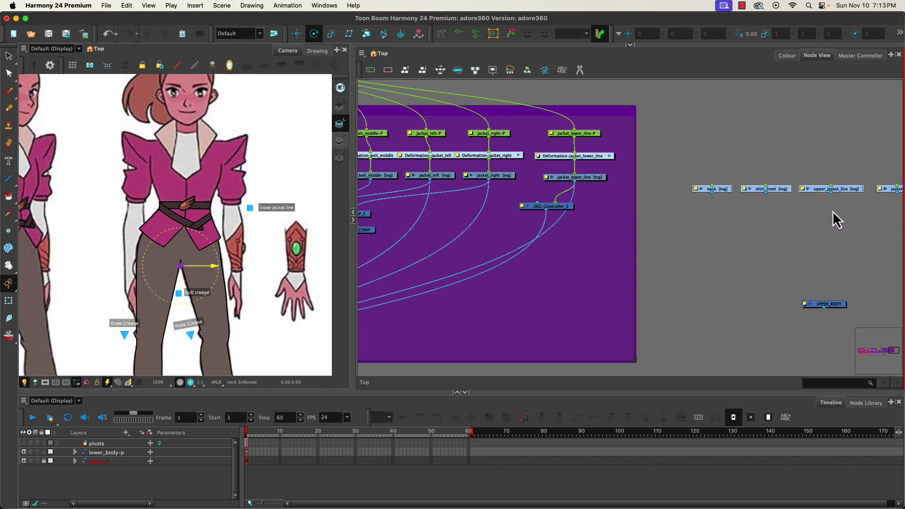
click(833, 306)
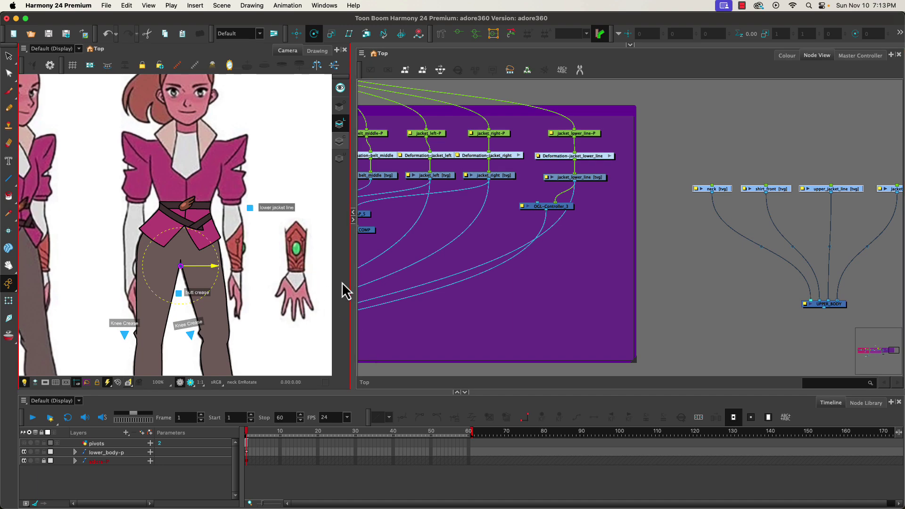
Enlarge the Node View to fill the workspace and connect UPPER_BODY to the main Composite node above Display
key(ctrl+super+f)
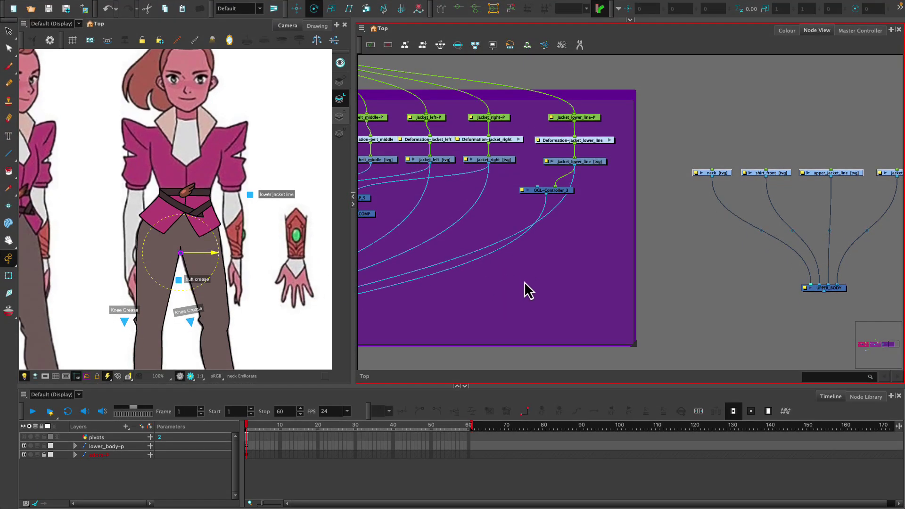
key(grave)
drag(254, 380, 428, 293)
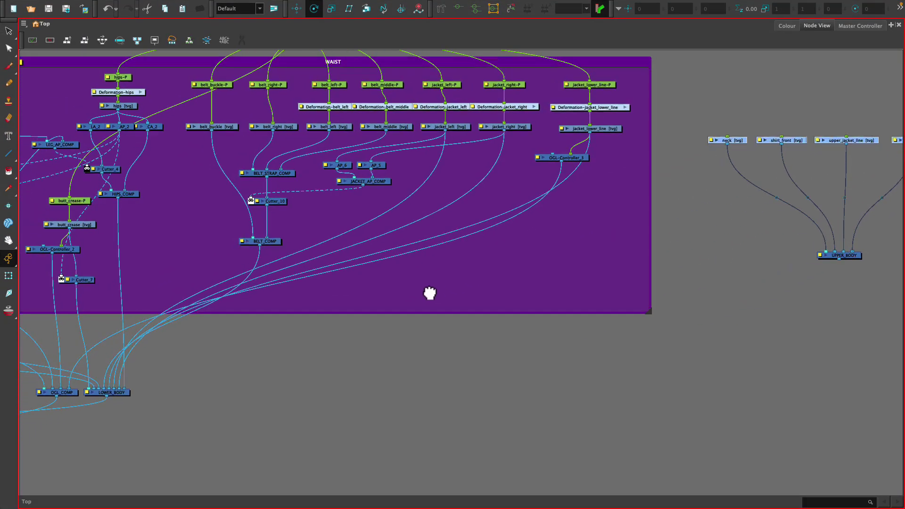
click(855, 255)
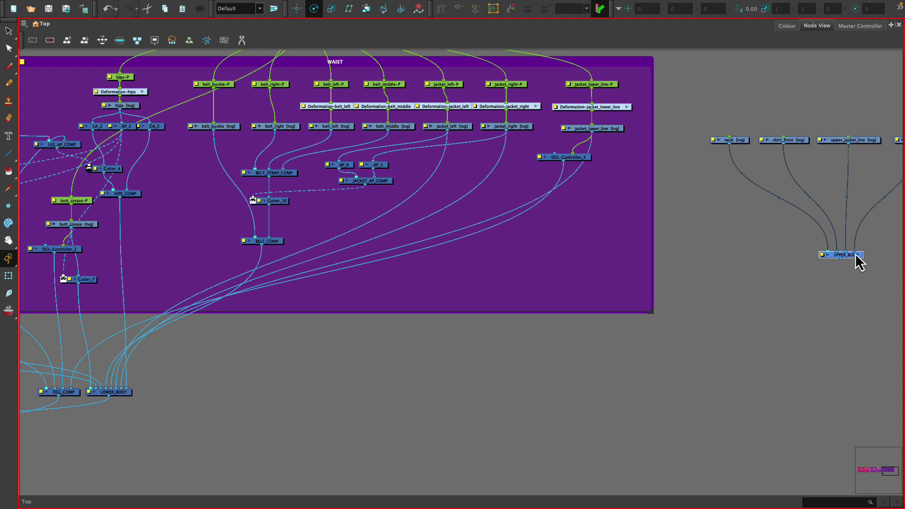
drag(178, 399, 539, 338)
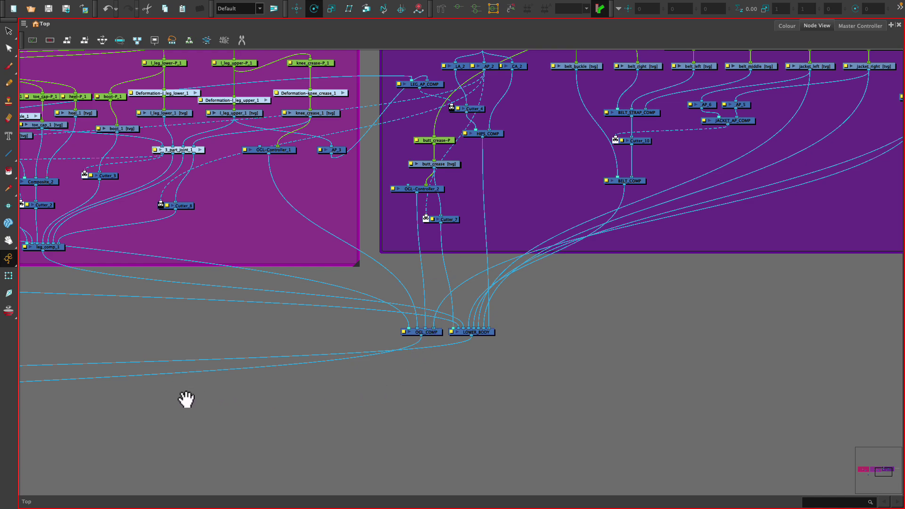
drag(184, 399, 677, 337)
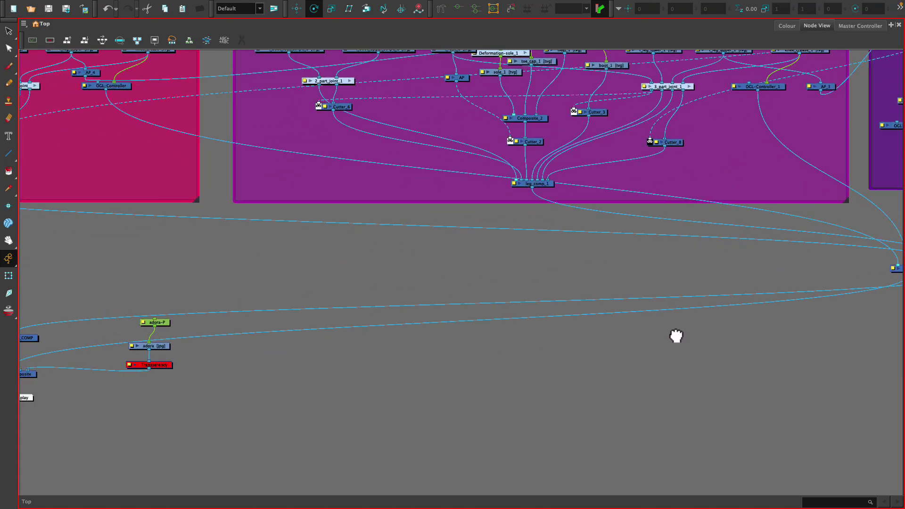
drag(162, 403, 372, 386)
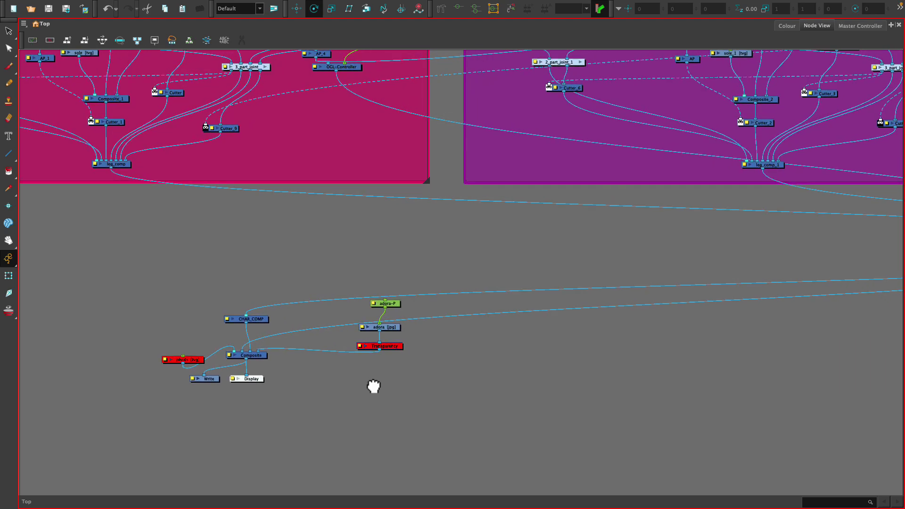
click(253, 357)
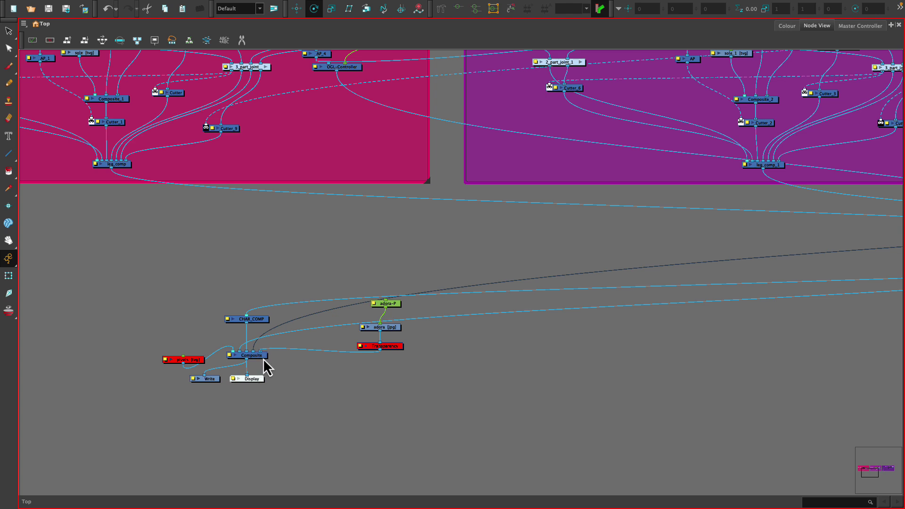
Reroute the UPPER_BODY output cable from the main Composite to CHAR_COMP, beside its existing input
click(229, 320)
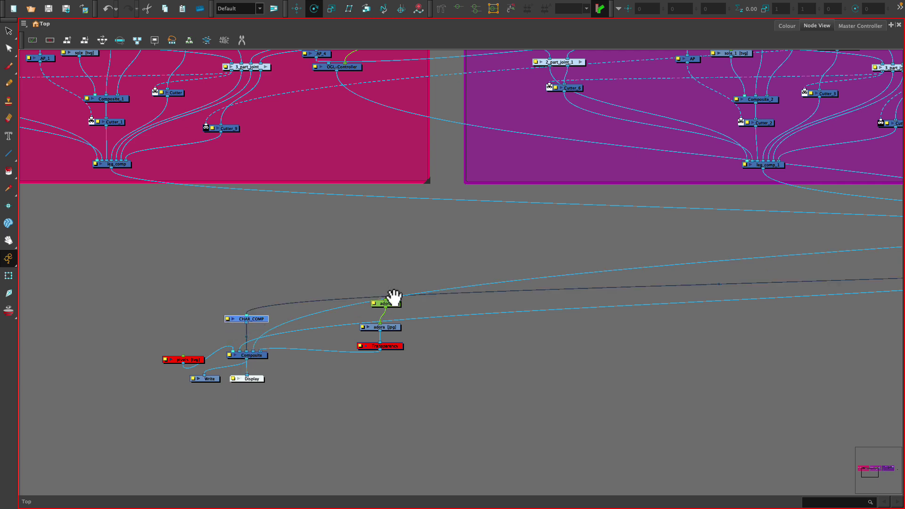
drag(797, 347, 766, 348)
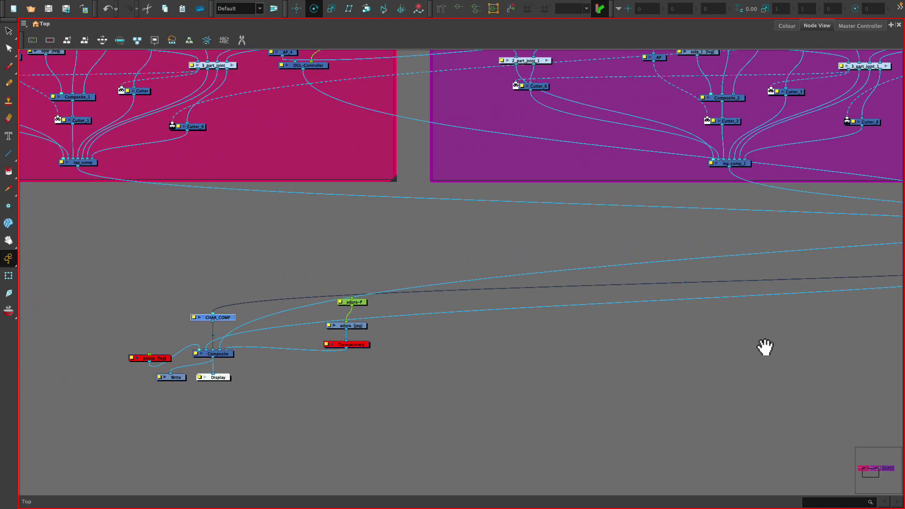
drag(223, 352, 218, 315)
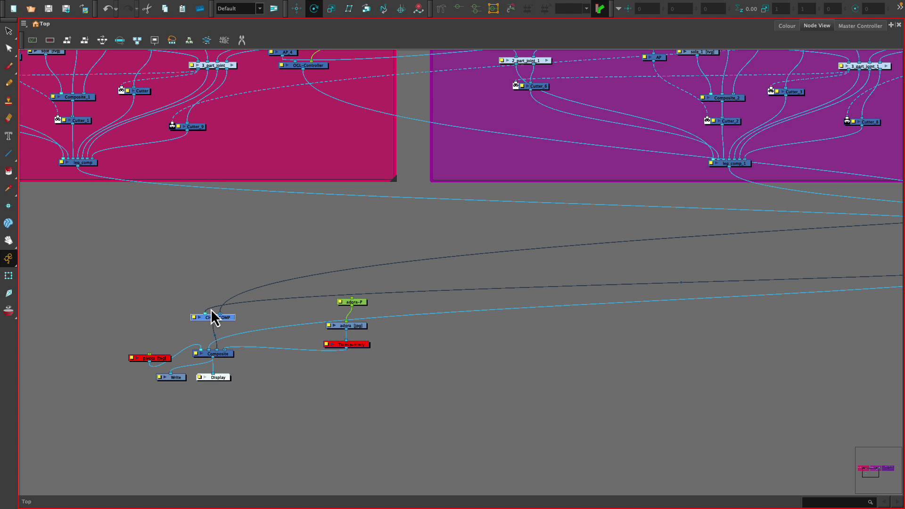
click(223, 285)
click(236, 296)
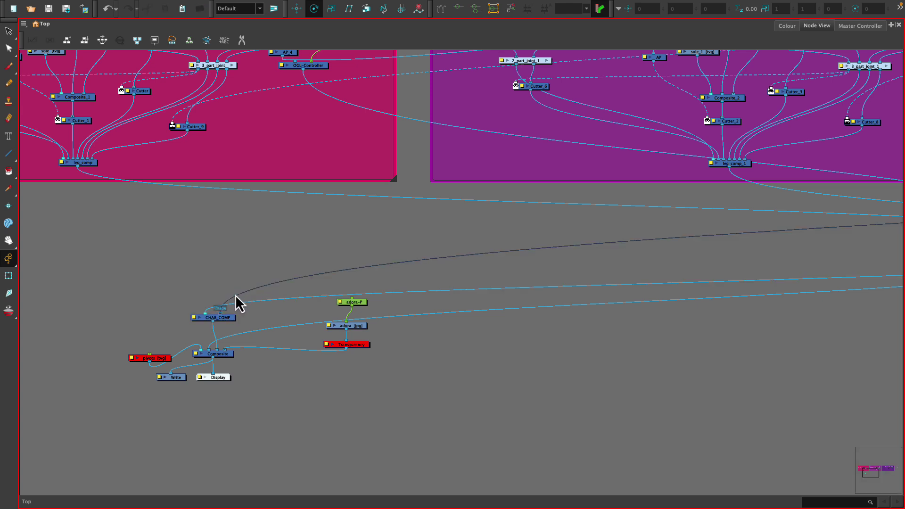
Trace the remaining cable back to OGL_COMP and reroute it from the main Composite to CHAR_COMP as its leftmost input
drag(581, 338, 496, 358)
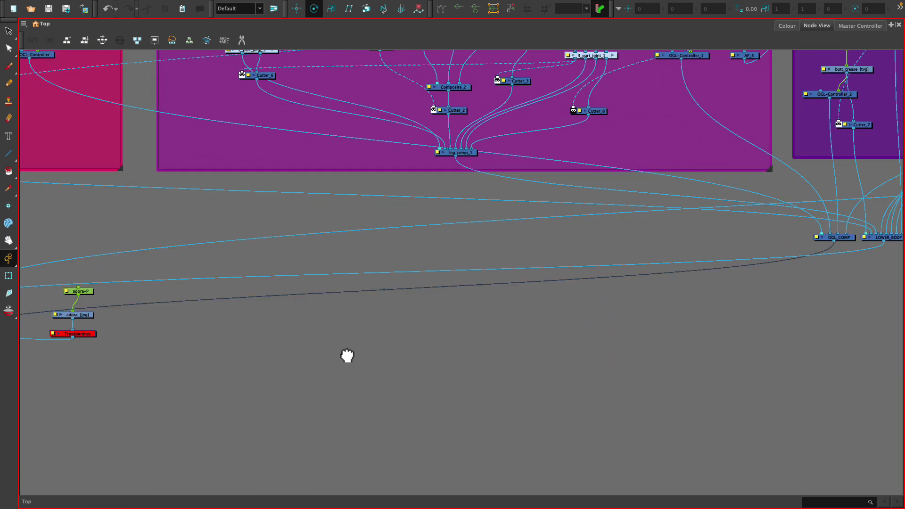
drag(347, 356, 697, 358)
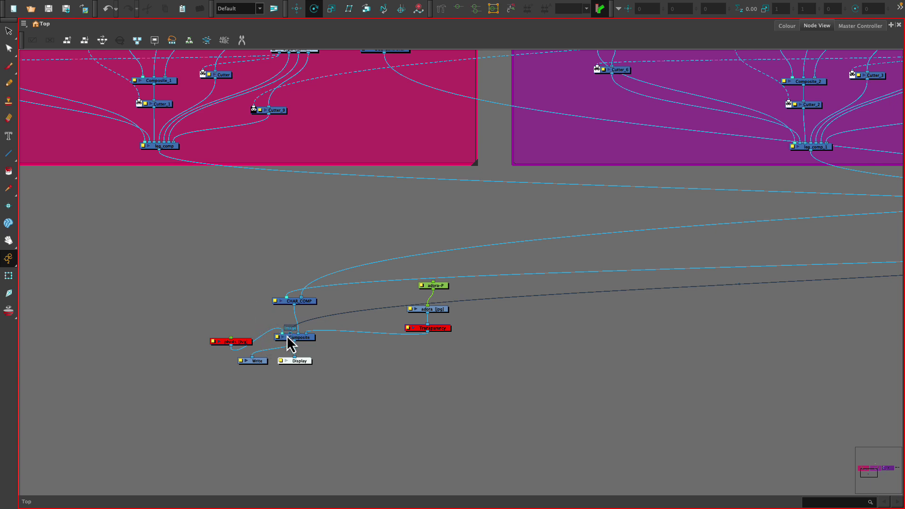
drag(291, 341, 282, 297)
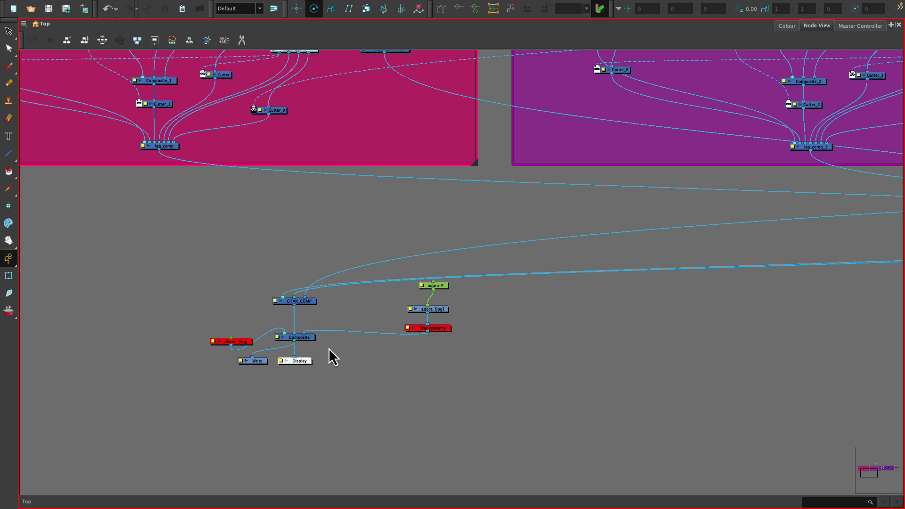
Restore the normal workspace layout and insert a backdrop behind neck, shirt_front, upper_jacket_line, jacket and UPPER_BODY
scroll(770, 378, right, 15)
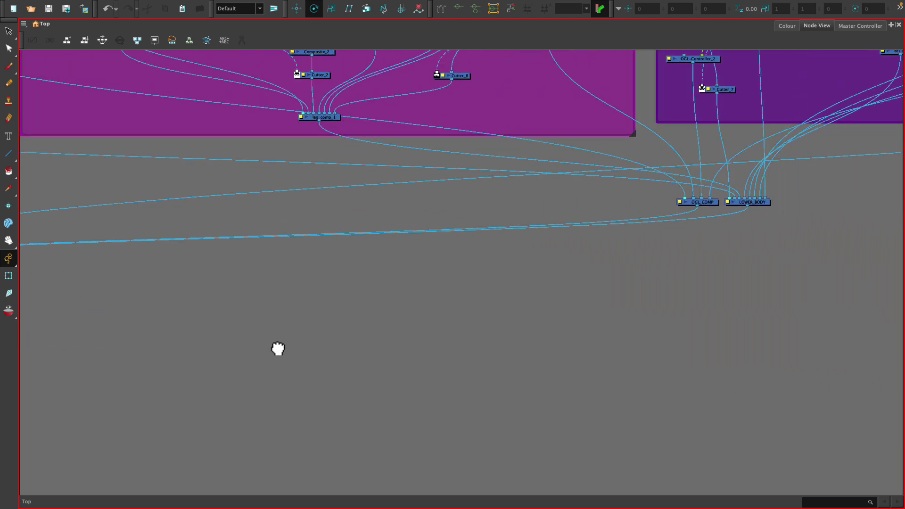
scroll(540, 390, right, 15)
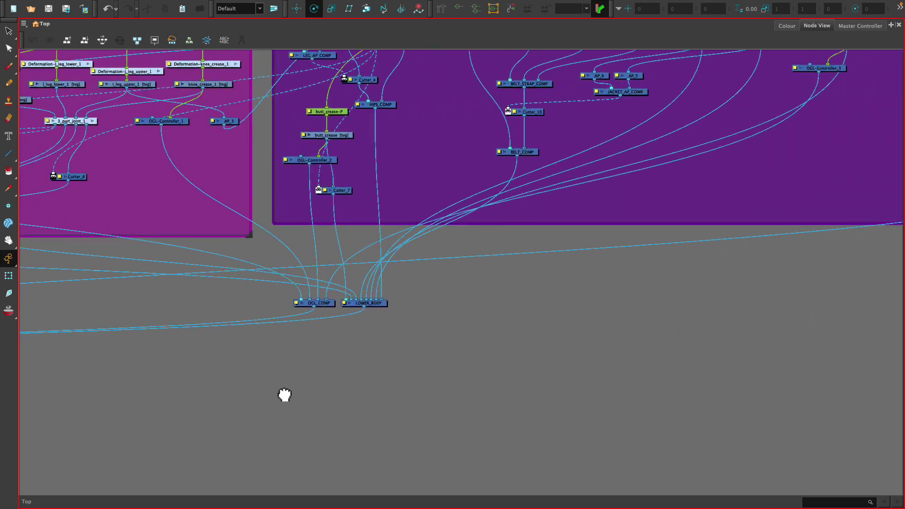
scroll(545, 349, right, 1)
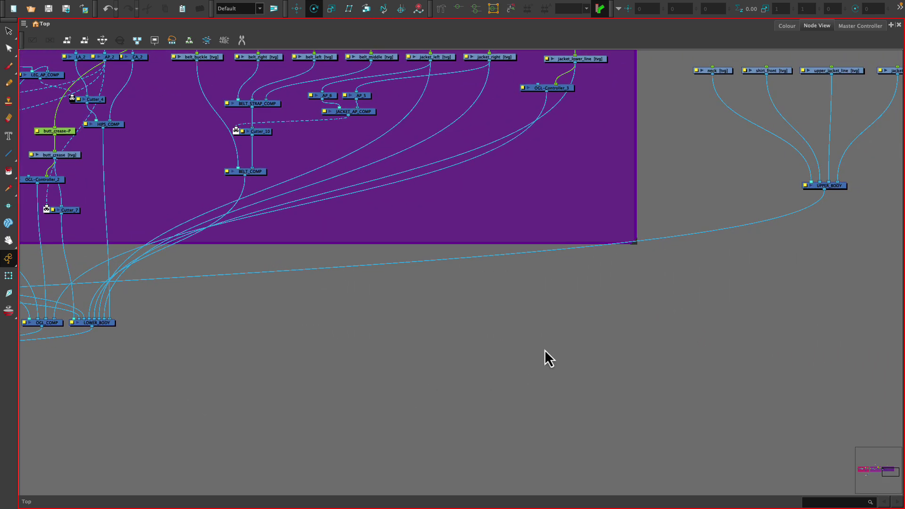
key(grave)
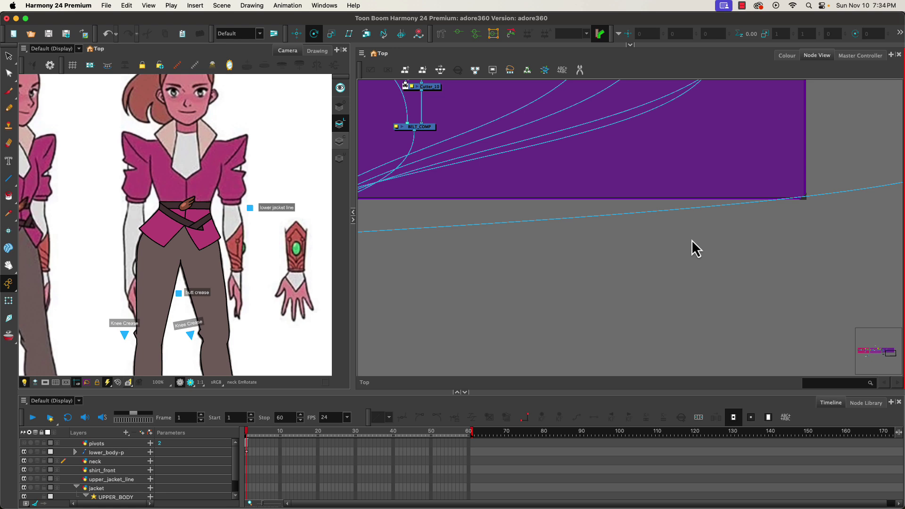
drag(692, 239, 313, 396)
drag(478, 124, 761, 352)
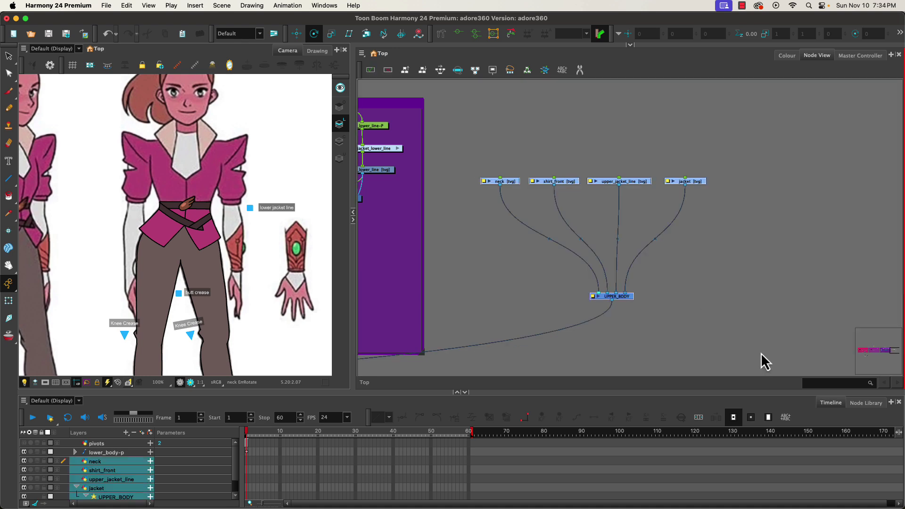
click(364, 55)
mouse_move(374, 97)
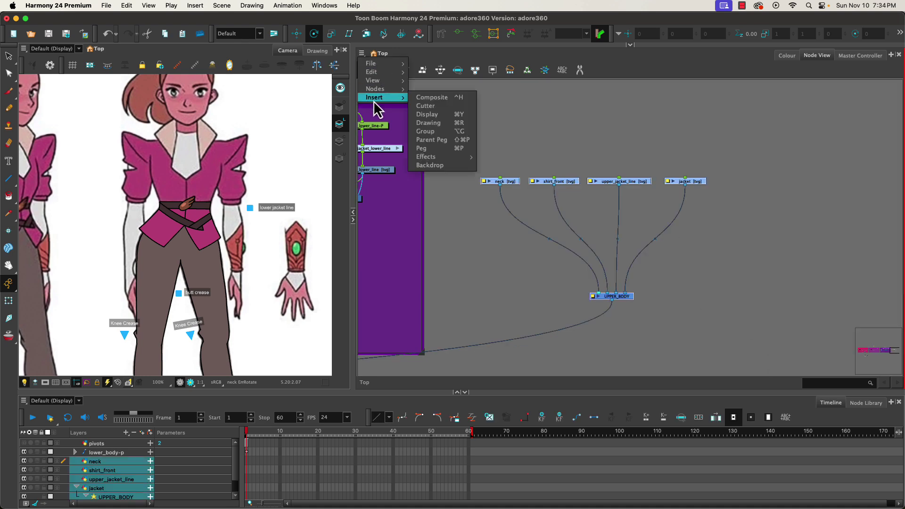
click(438, 166)
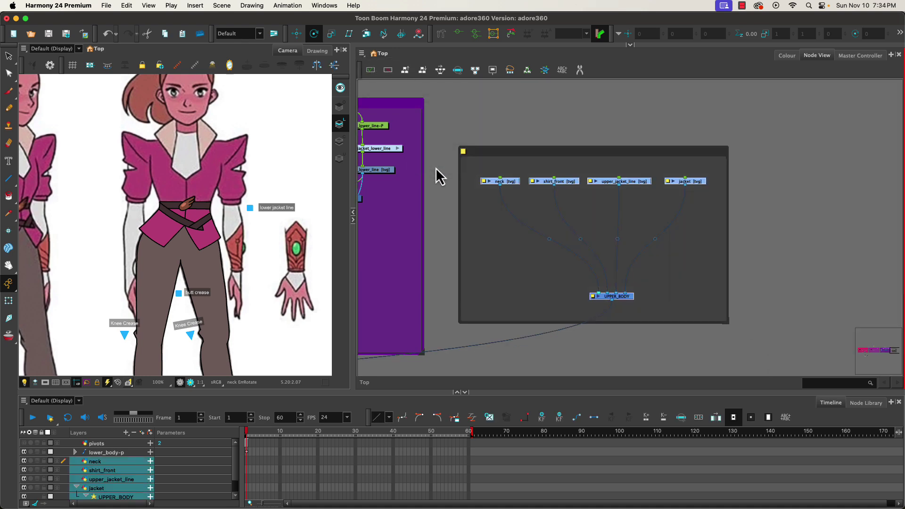
Set the new backdrop's colour to blue-violet and name it JACKET UPPER
double_click(469, 152)
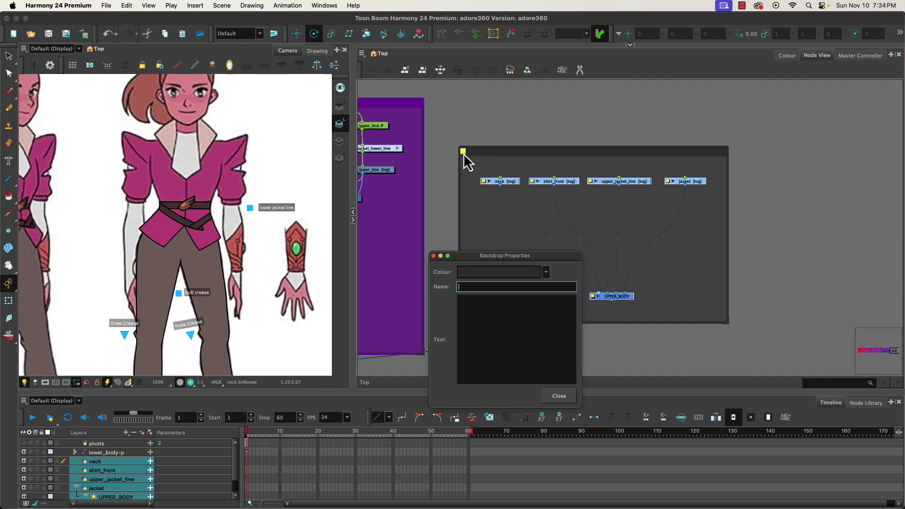
click(489, 273)
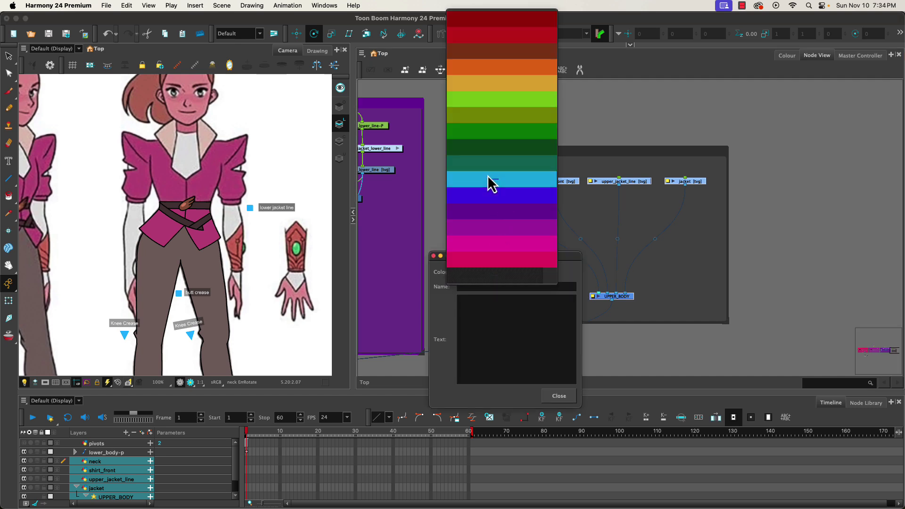
click(516, 200)
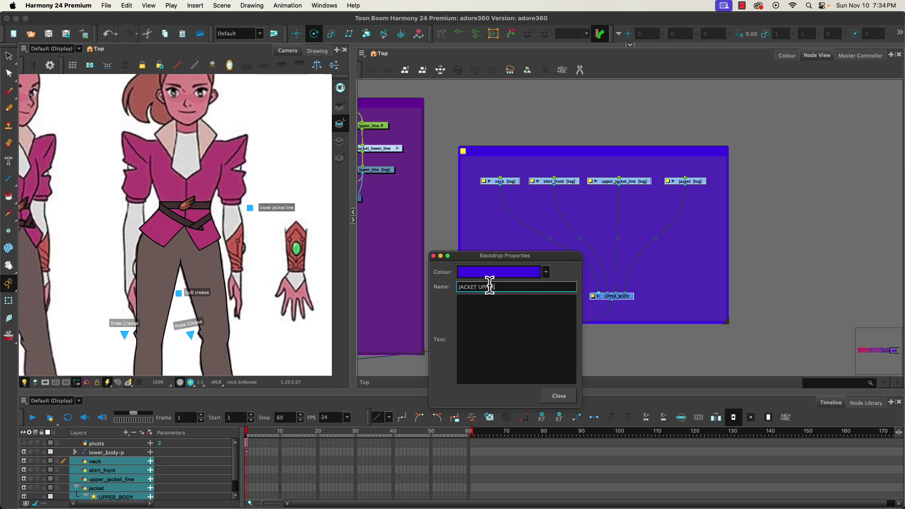
click(557, 396)
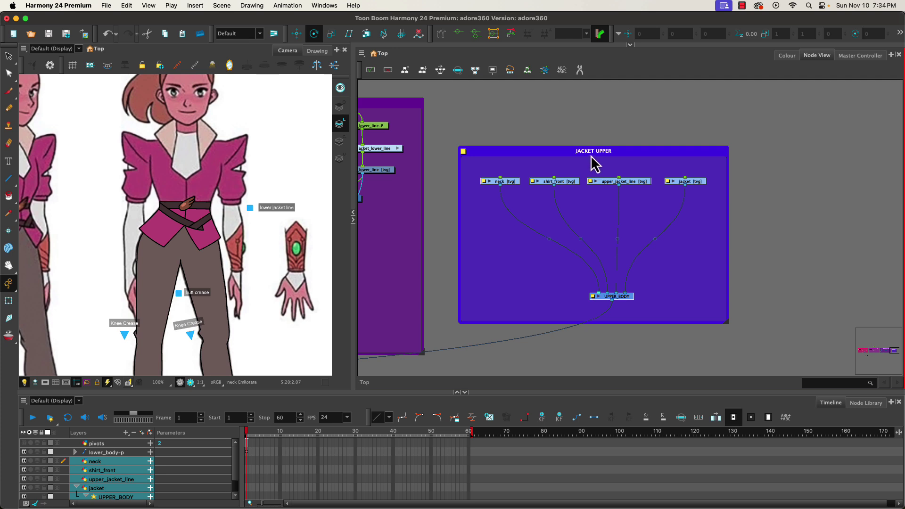
Move the JACKET UPPER backdrop up level with its neighbour, enlarge it to match that height, and shift its nodes towards the centre
drag(591, 157, 588, 110)
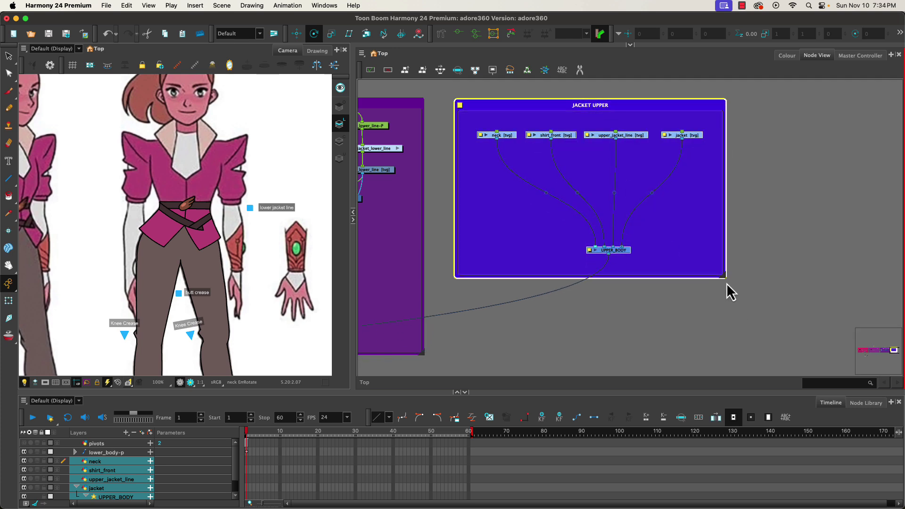
drag(725, 278, 852, 356)
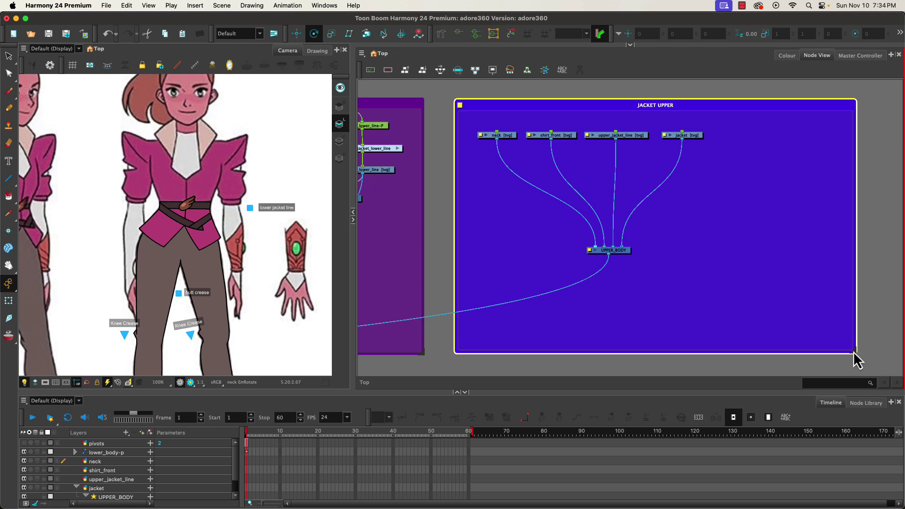
drag(483, 120, 686, 220)
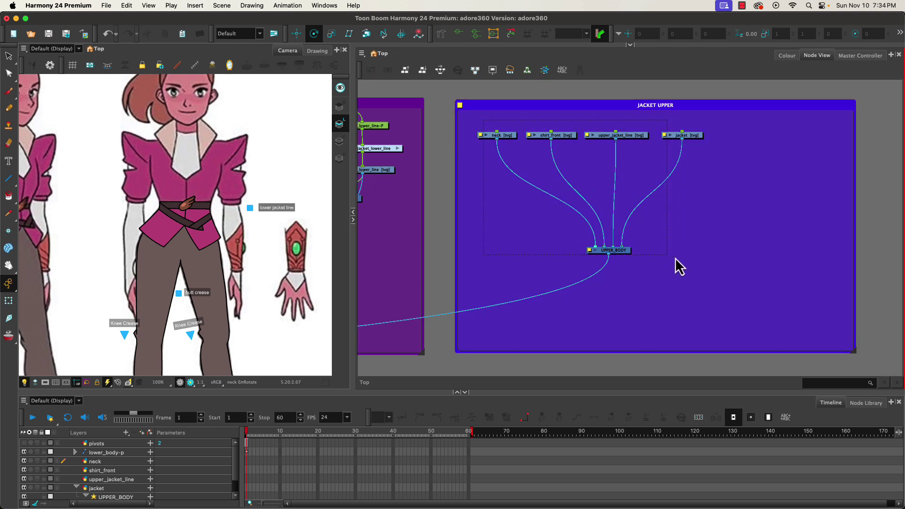
drag(675, 257, 679, 259)
Move UPPER_BODY outside the JACKET UPPER backdrop and cut the four cables linking the drawing nodes to it
drag(631, 262, 903, 383)
click(684, 372)
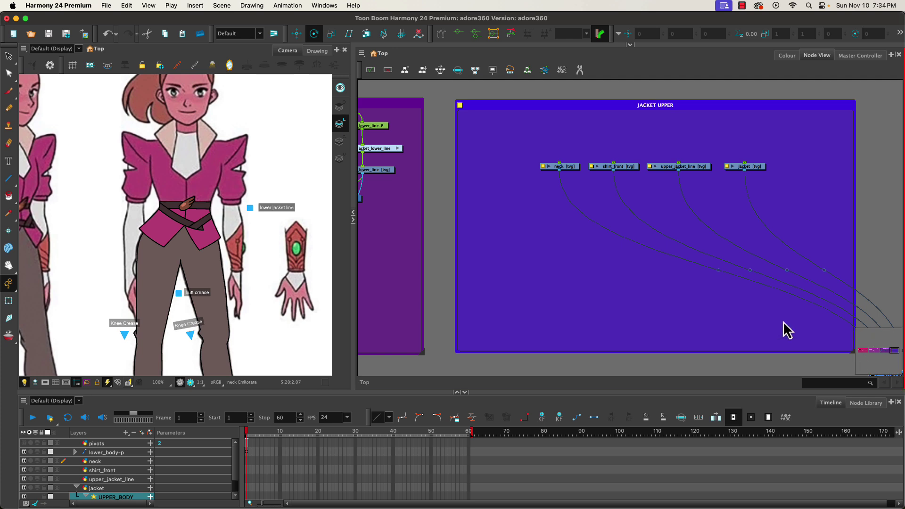
drag(798, 324, 687, 306)
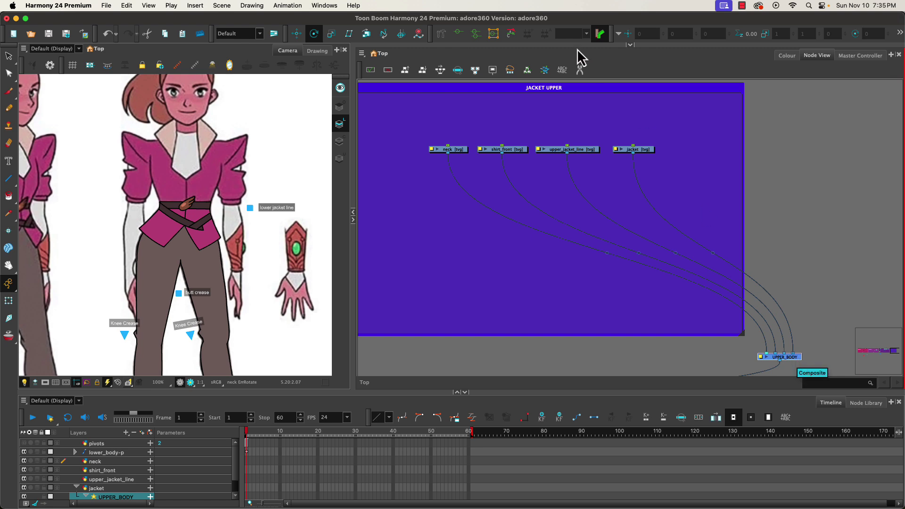
click(580, 69)
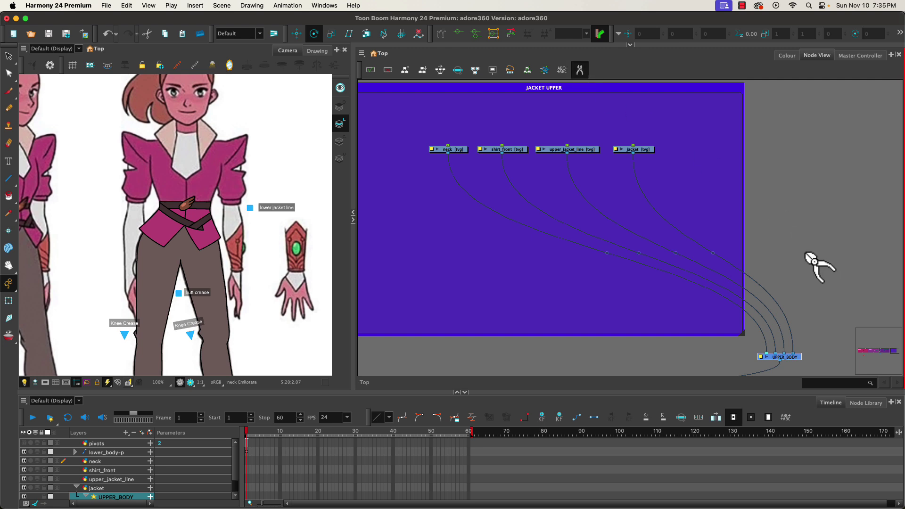
drag(819, 262, 712, 336)
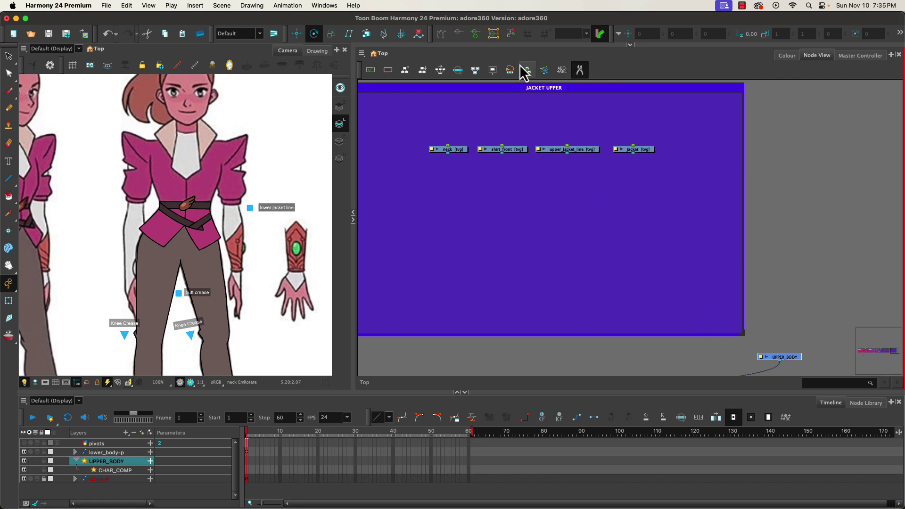
click(580, 70)
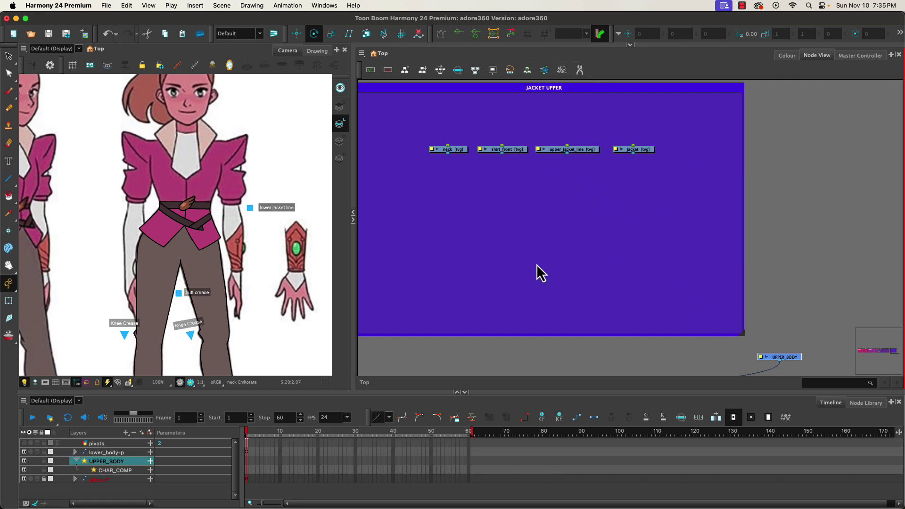
Add a new Composite node and place it unconnected beneath the drawing nodes inside the JACKET UPPER backdrop
key(Tab)
key(Down)
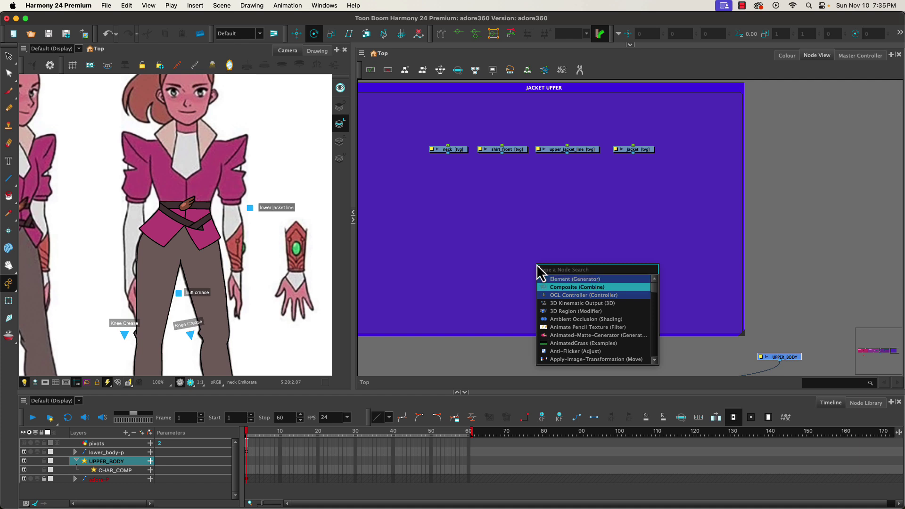
key(Return)
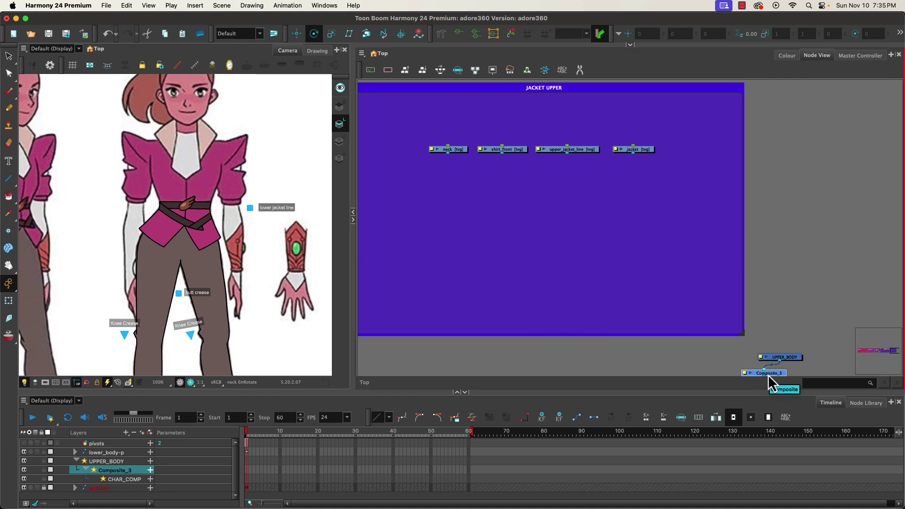
drag(768, 375, 661, 278)
drag(622, 254, 538, 251)
Rename the new composite node as JACKET
double_click(516, 250)
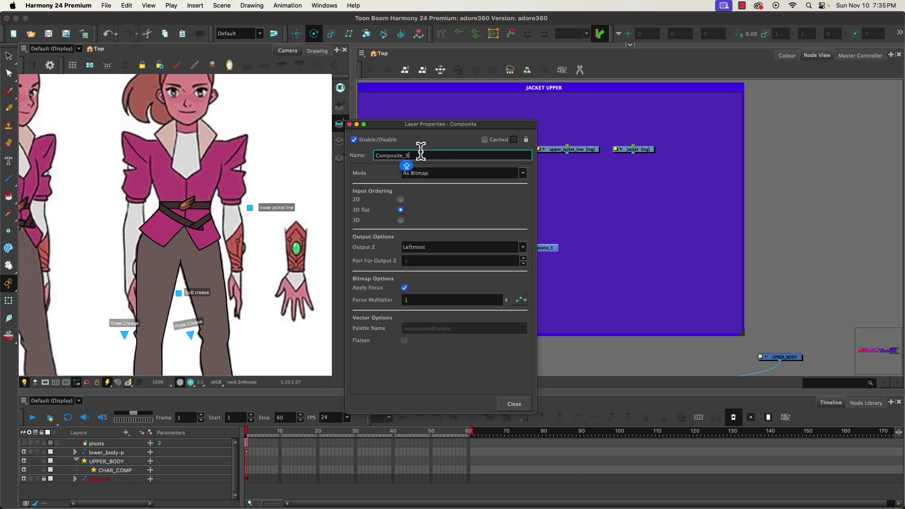
double_click(392, 155)
text(JACKET)
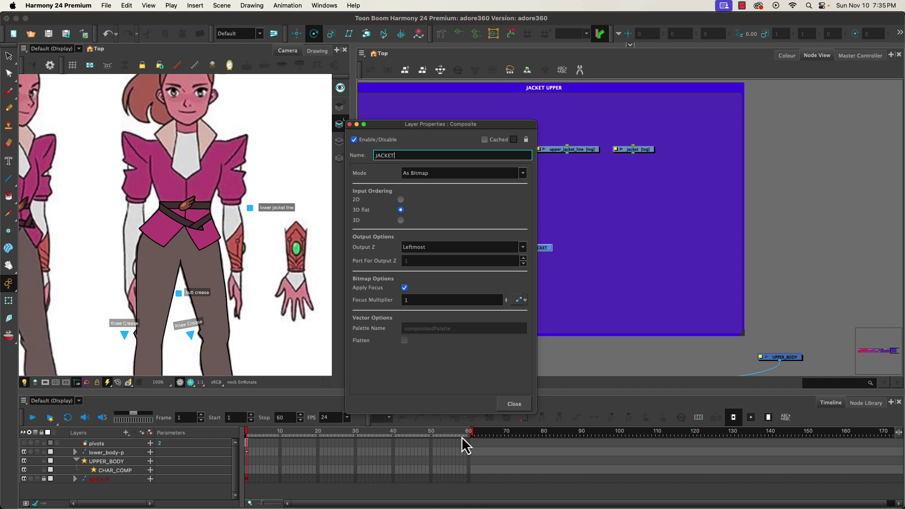
click(515, 406)
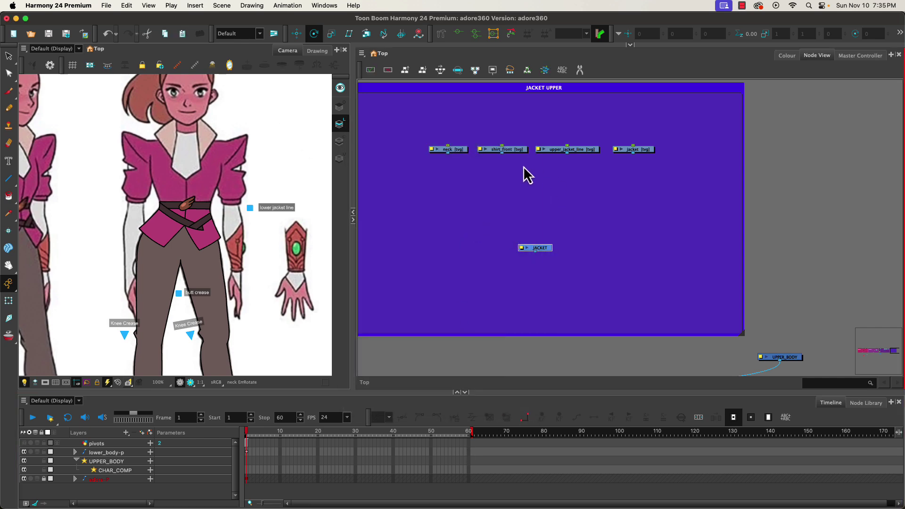
Connect the drawing nodes to JACKET and JACKET to UPPER_BODY, rerouting the neck cable straight into UPPER_BODY's left input
click(449, 150)
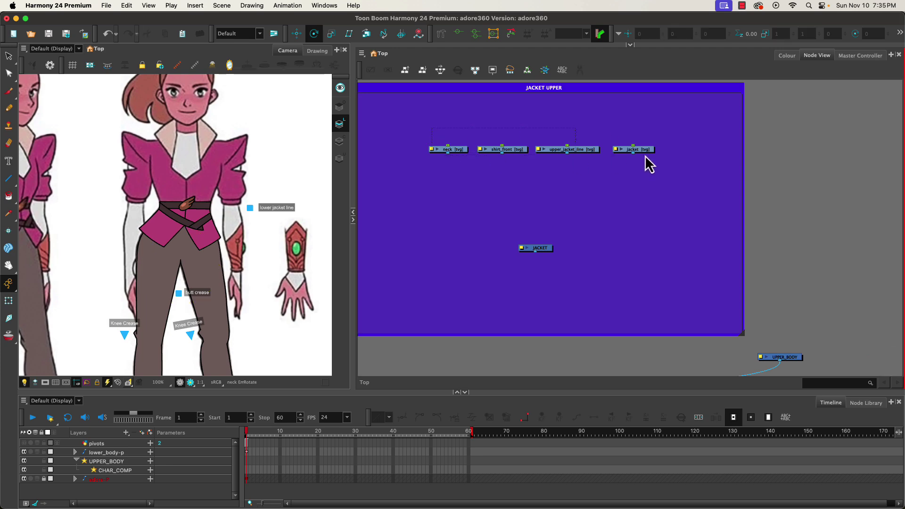
click(542, 251)
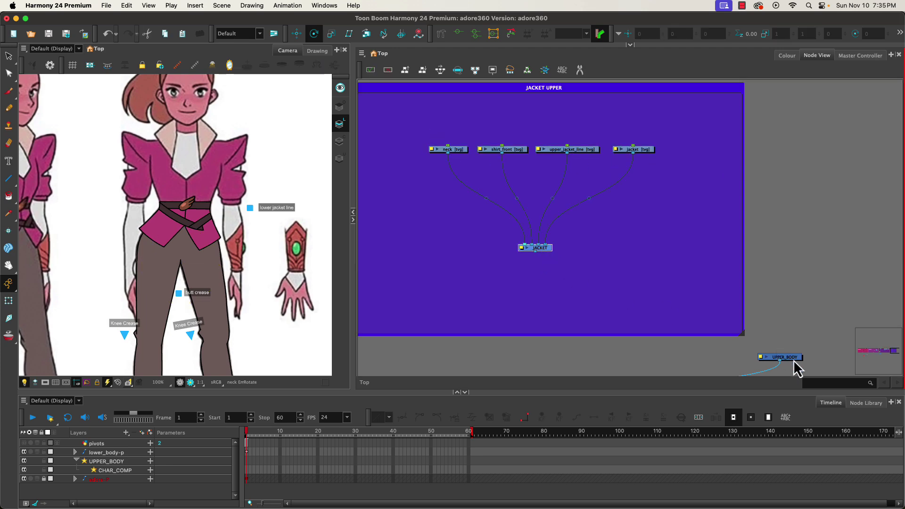
drag(797, 368, 794, 366)
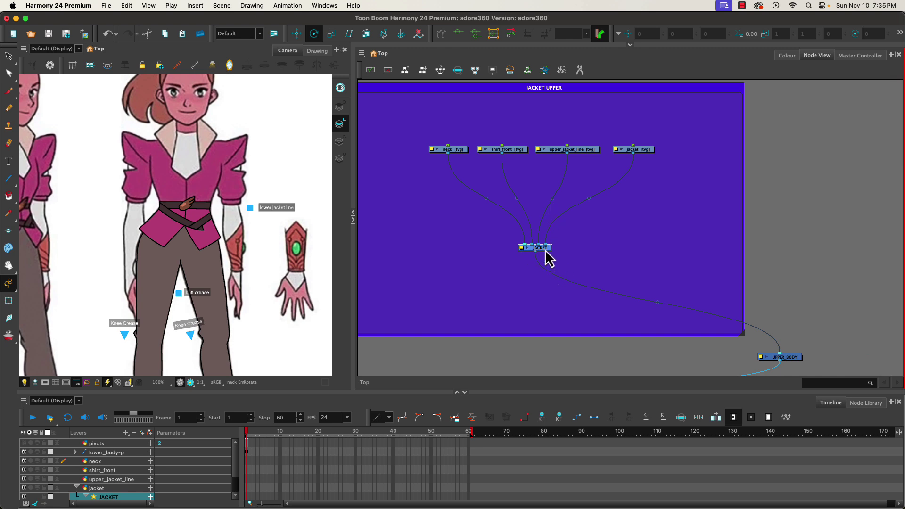
drag(545, 251, 771, 354)
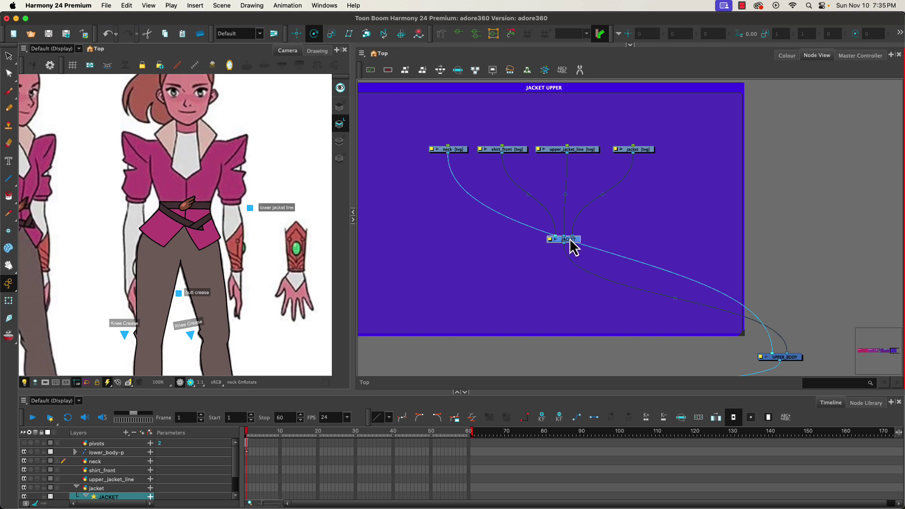
Move the JACKET composite up and right, closer beneath the jacket drawing nodes
drag(570, 239, 603, 235)
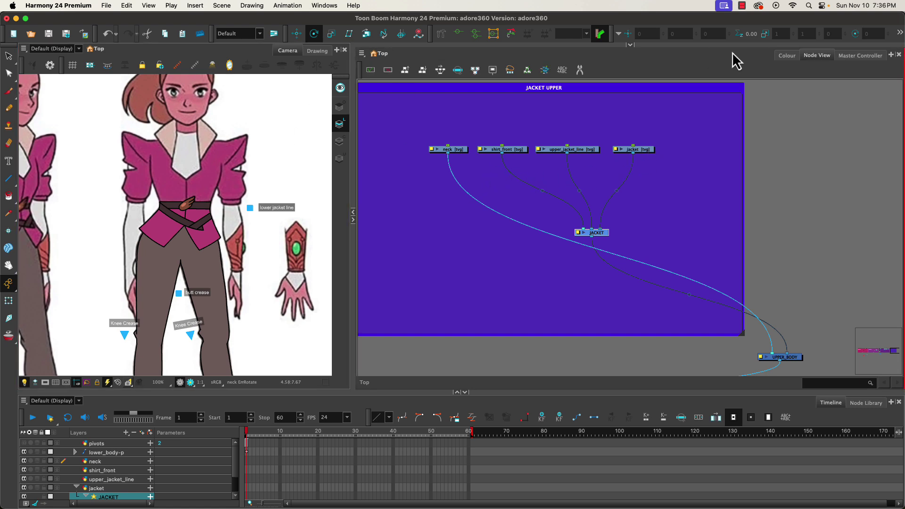
Add a colour swatch named shirt to the adore360 palette, sampled from the reference character's white shirt front
click(787, 56)
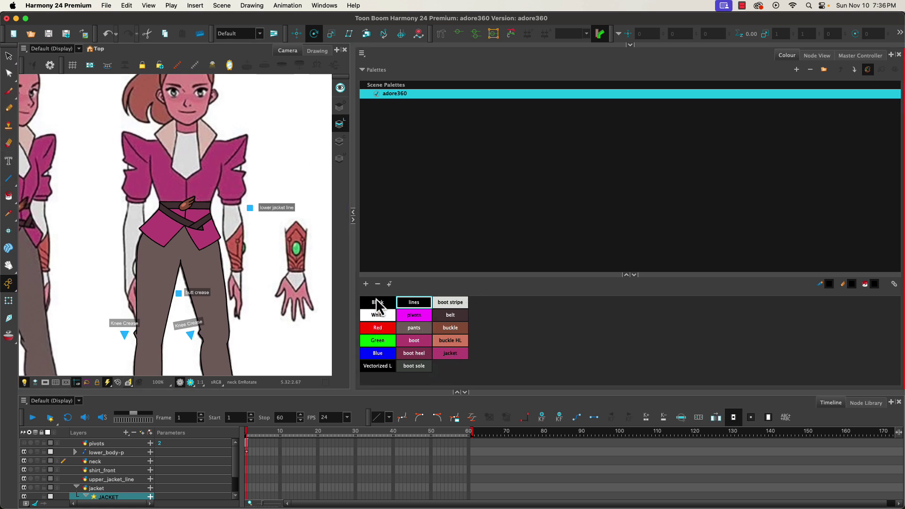
click(366, 283)
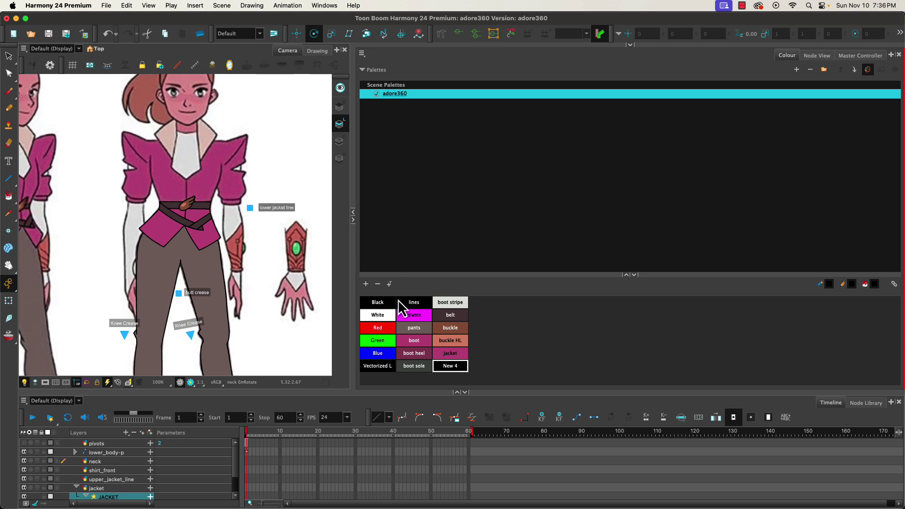
double_click(437, 366)
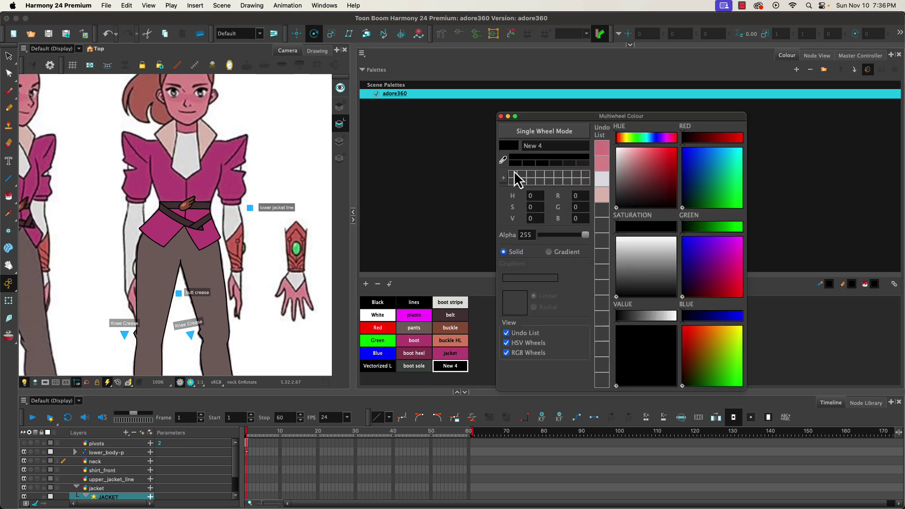
click(502, 161)
click(198, 156)
triple_click(542, 141)
text(shirt)
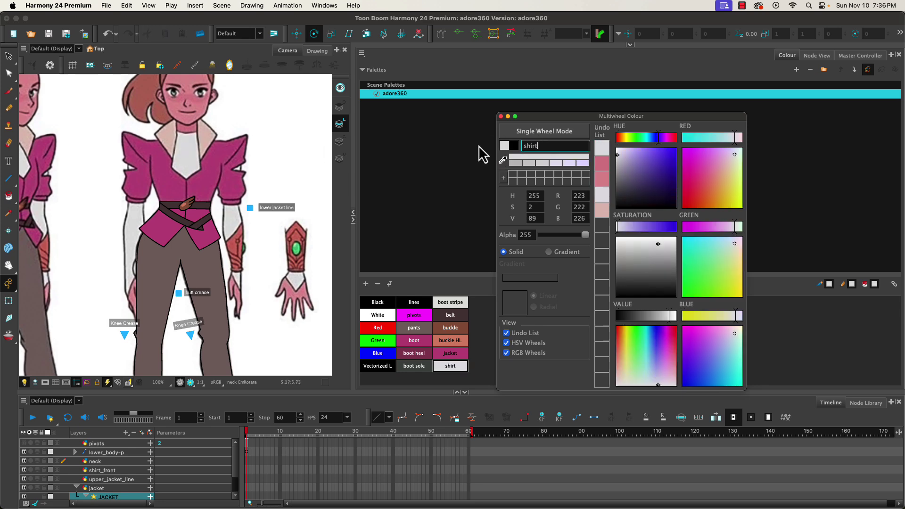
Add a swatch named collar, with its colour sampled from the jacket collar in the reference
click(366, 285)
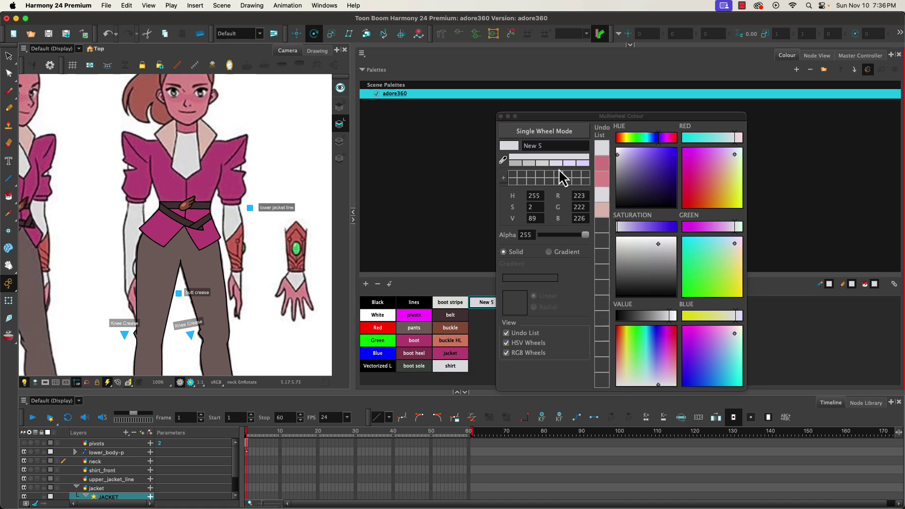
click(504, 161)
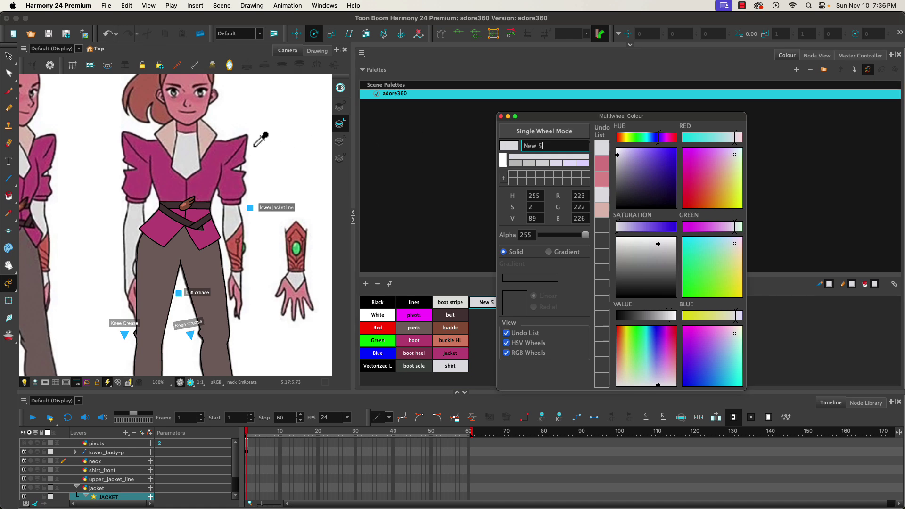
click(215, 131)
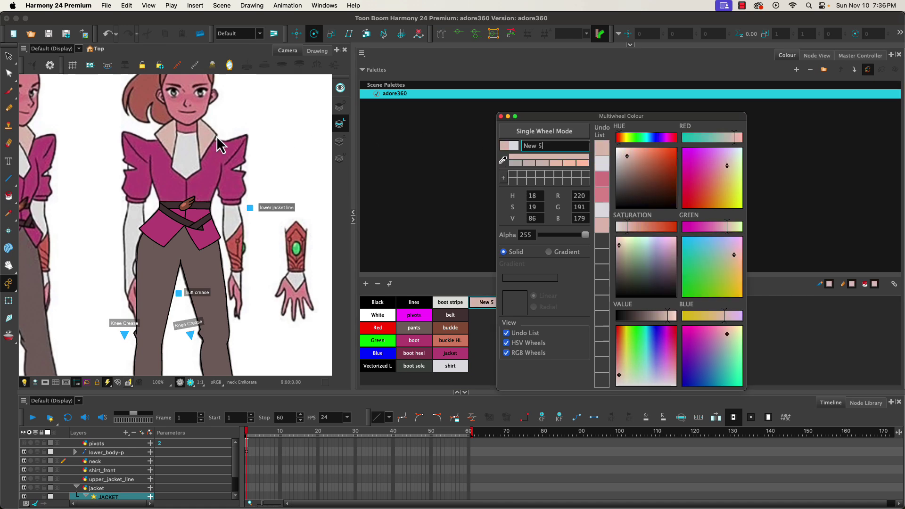
double_click(531, 146)
text(collar)
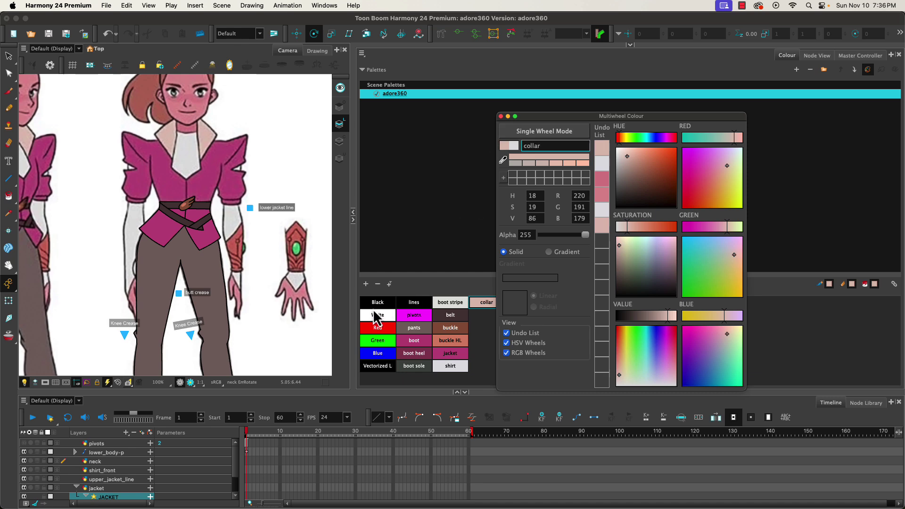
Add a swatch named skin shadow, with its colour sampled from the shaded neck in the reference
click(365, 284)
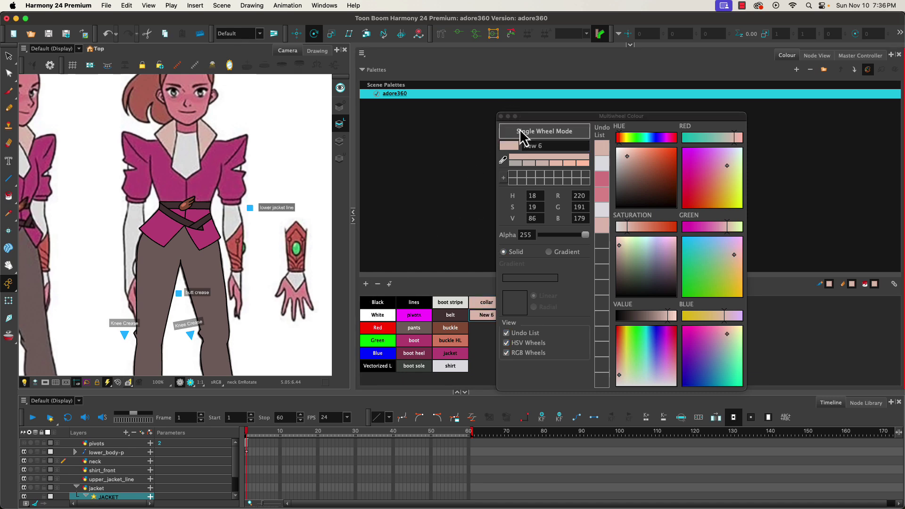
click(503, 161)
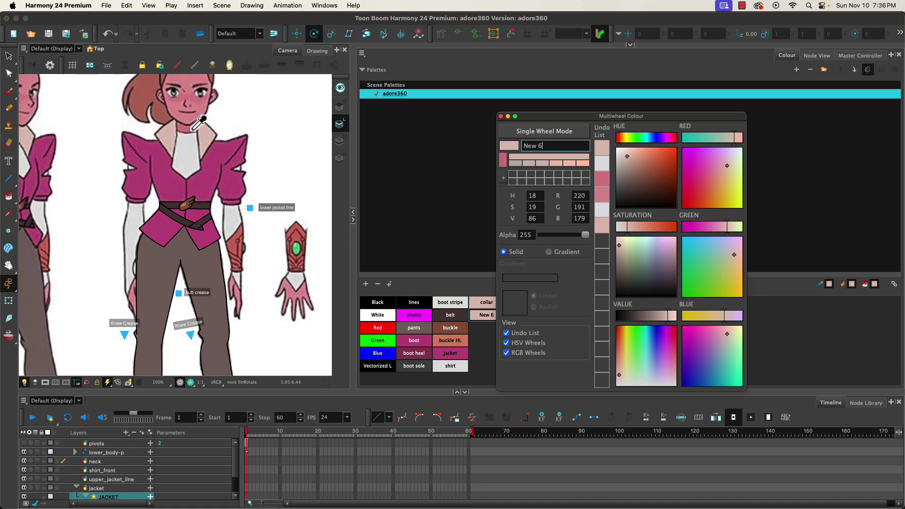
click(192, 129)
key(super+a)
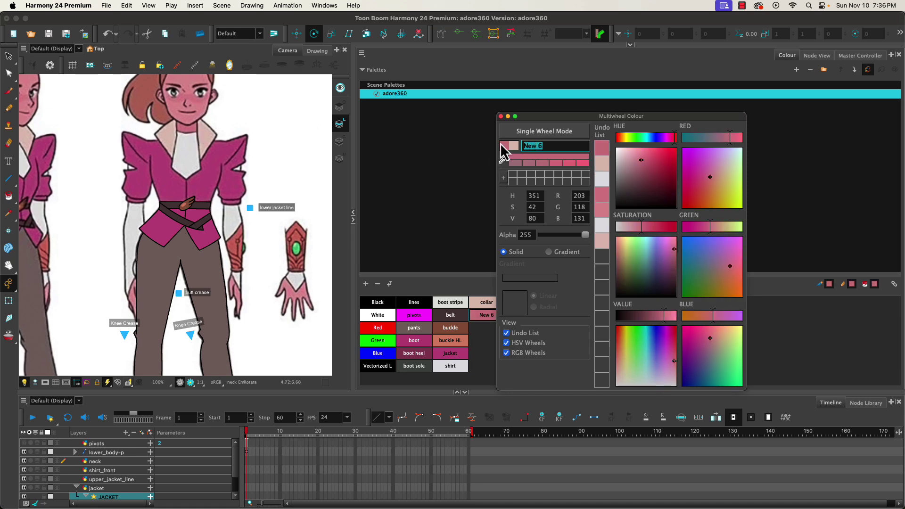
text(skin shadow)
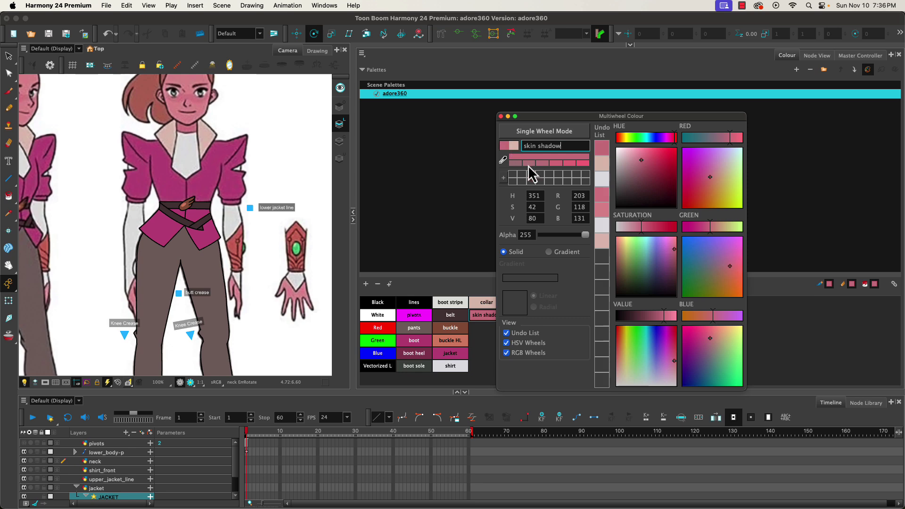
Add a swatch named skin, with its colour sampled from the reference character's face
click(364, 284)
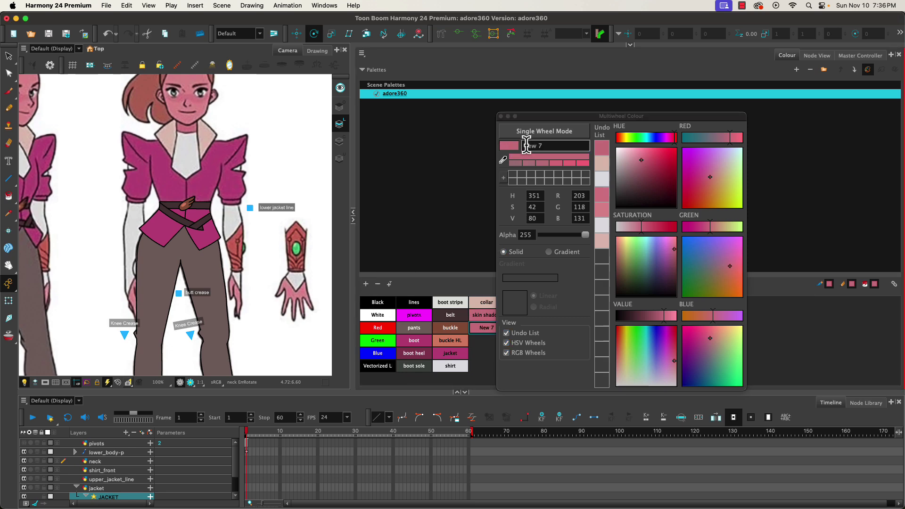
click(522, 146)
click(502, 160)
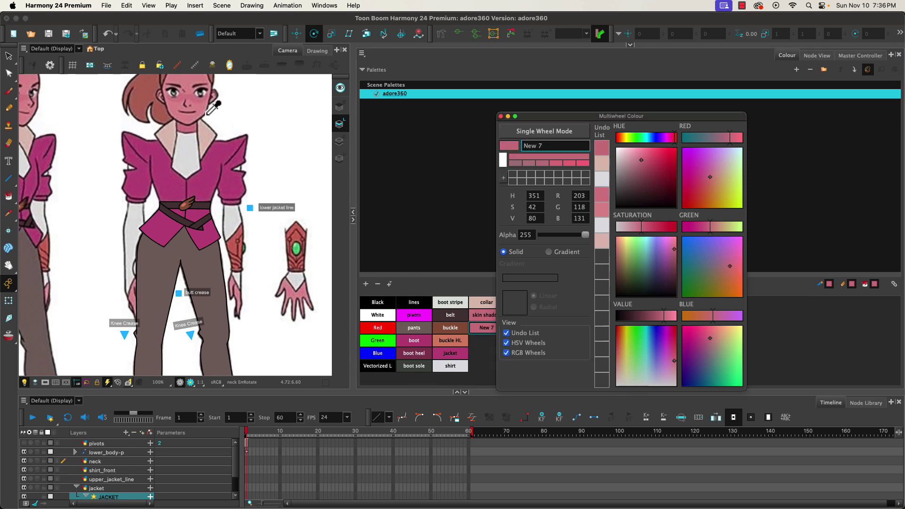
click(202, 110)
click(202, 110)
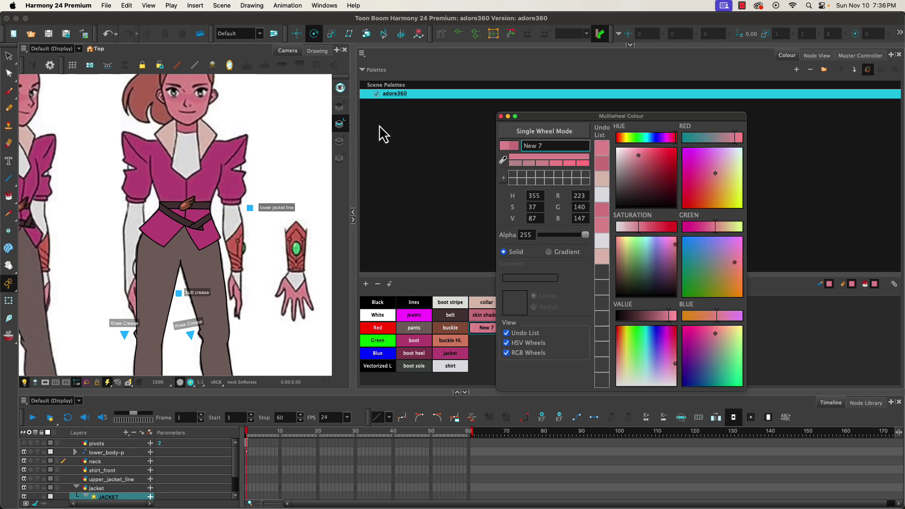
triple_click(549, 144)
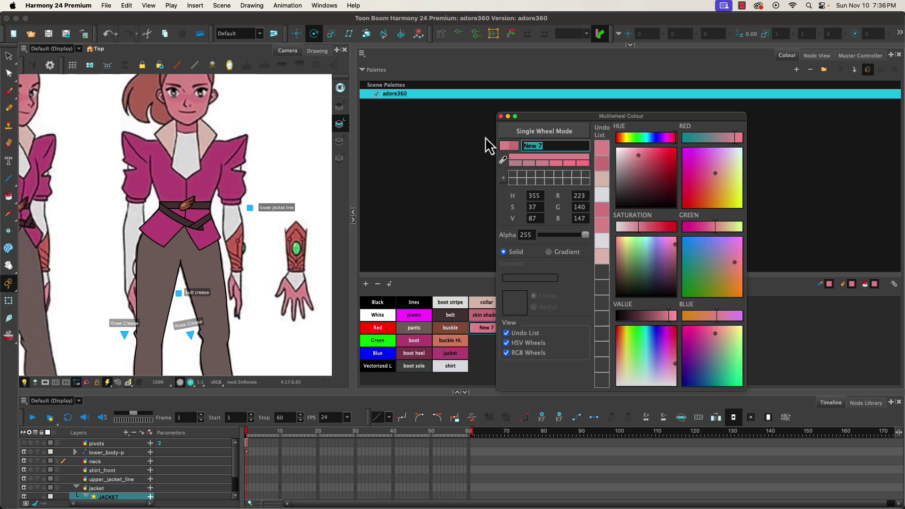
text(skin)
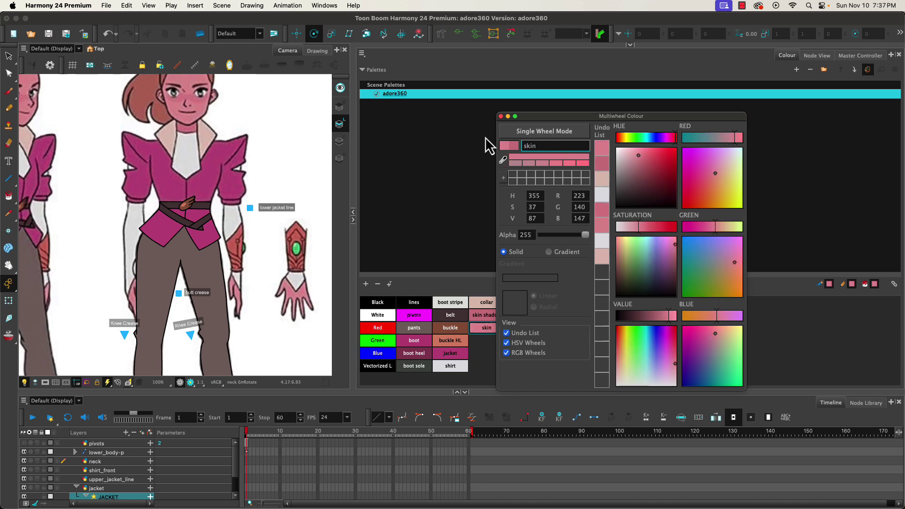
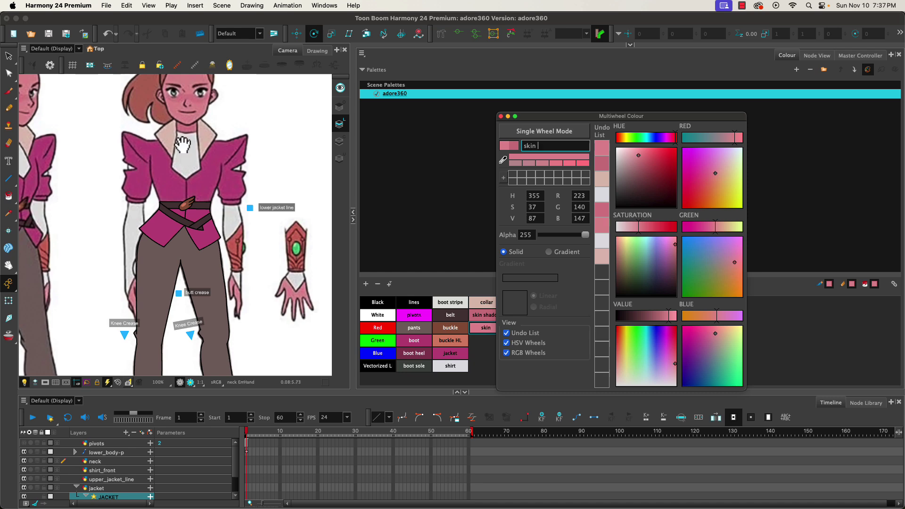
Add a swatch named hair, with its colour sampled from the reference character's ponytail
drag(182, 145, 181, 180)
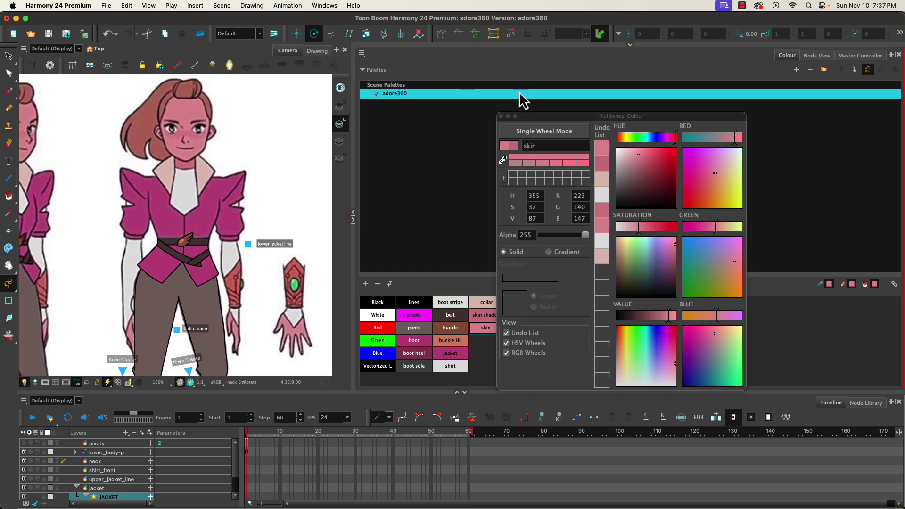
click(365, 284)
click(503, 160)
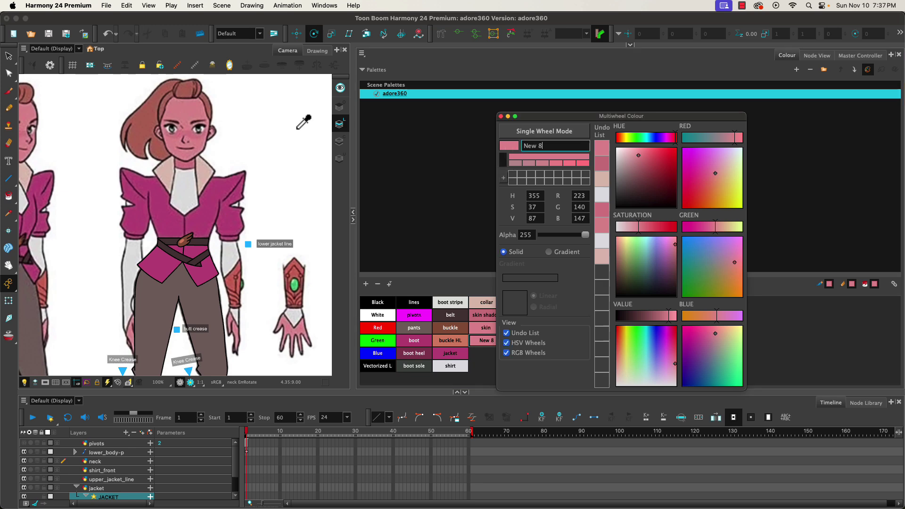
click(145, 123)
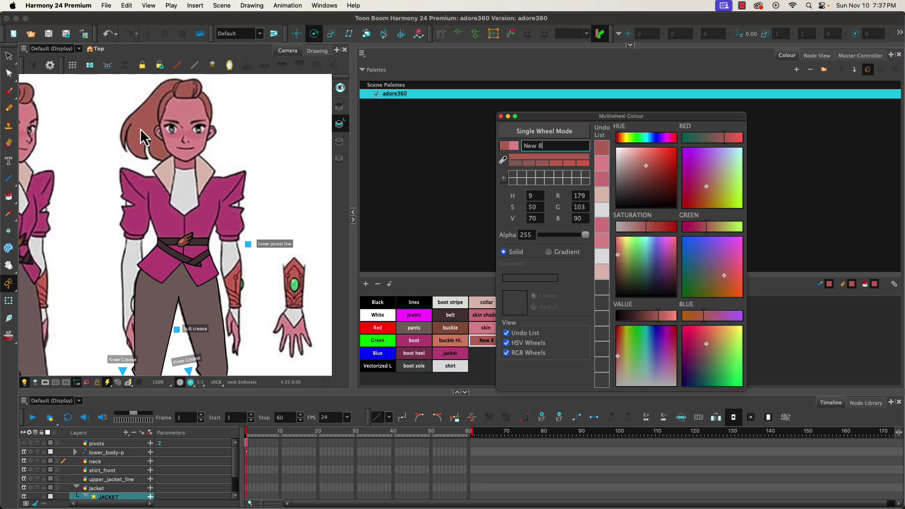
drag(111, 165, 93, 156)
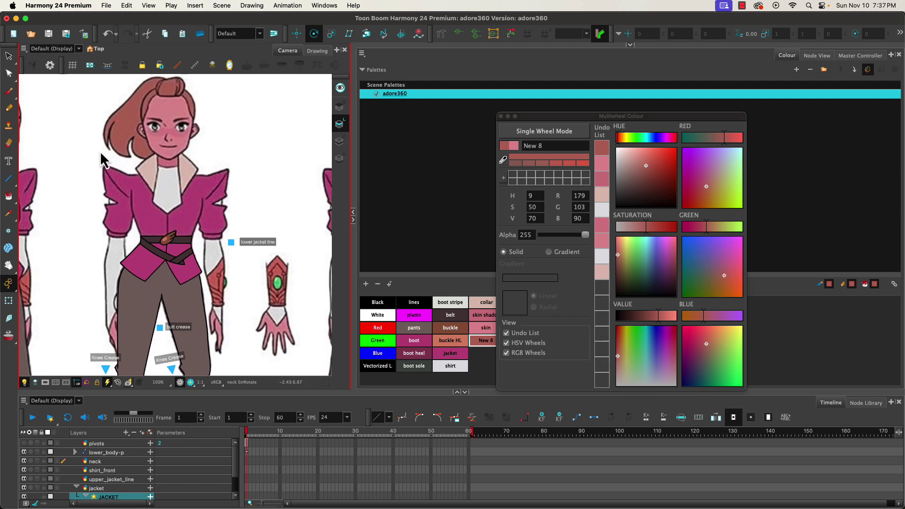
double_click(535, 146)
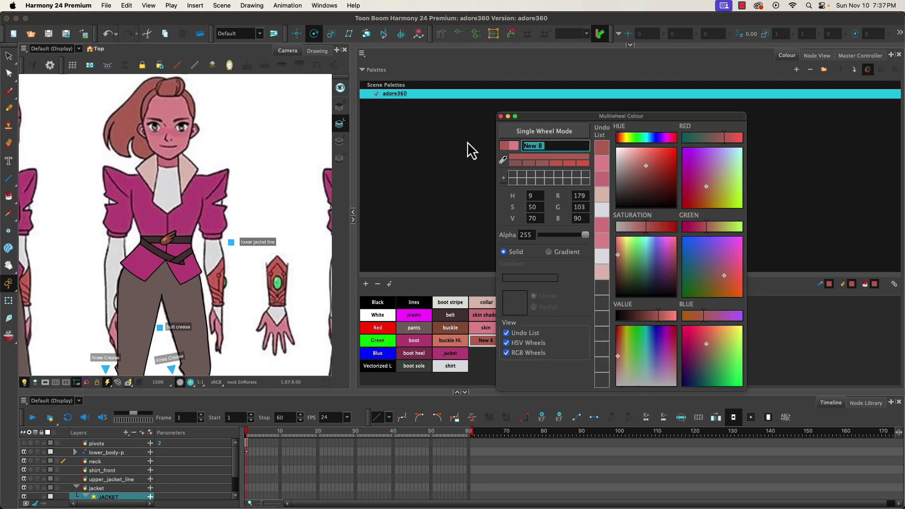
text(hair)
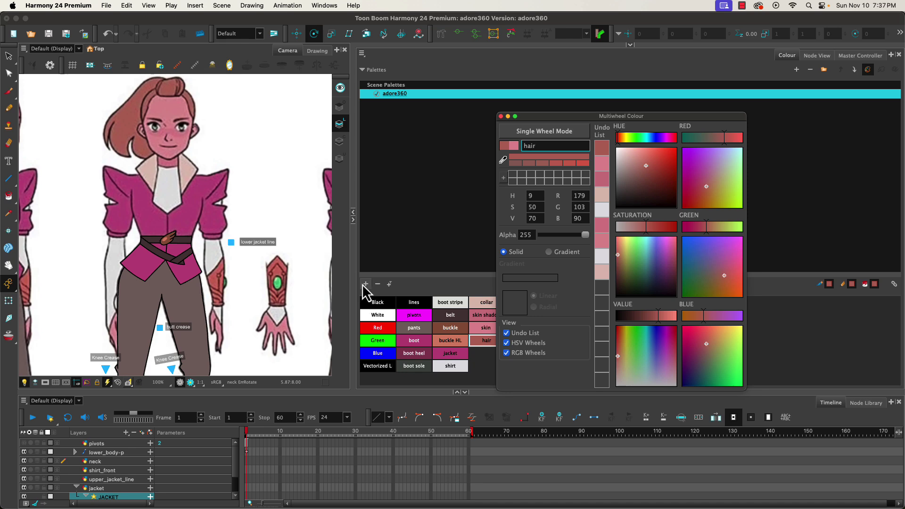
Add a swatch named bracer, with its colour sampled from the tip of the separate red bracer in the reference
scroll(283, 301, up, 2)
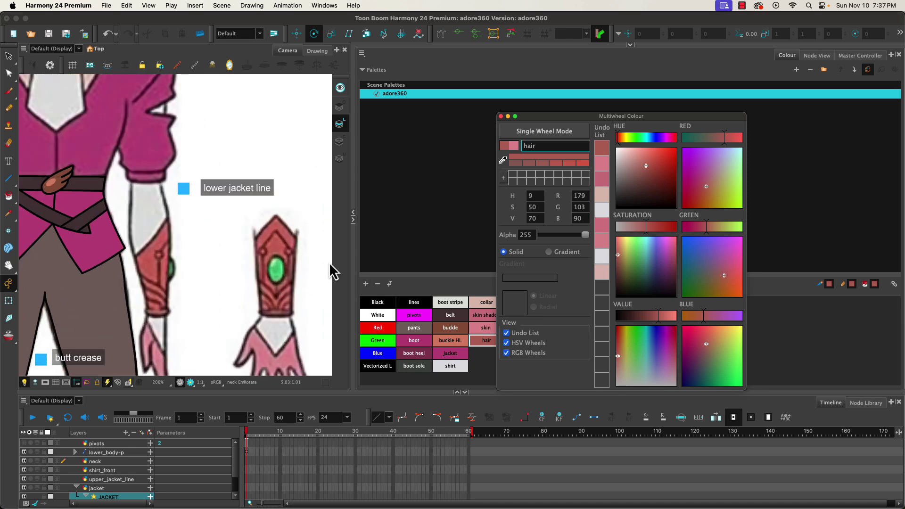
click(366, 283)
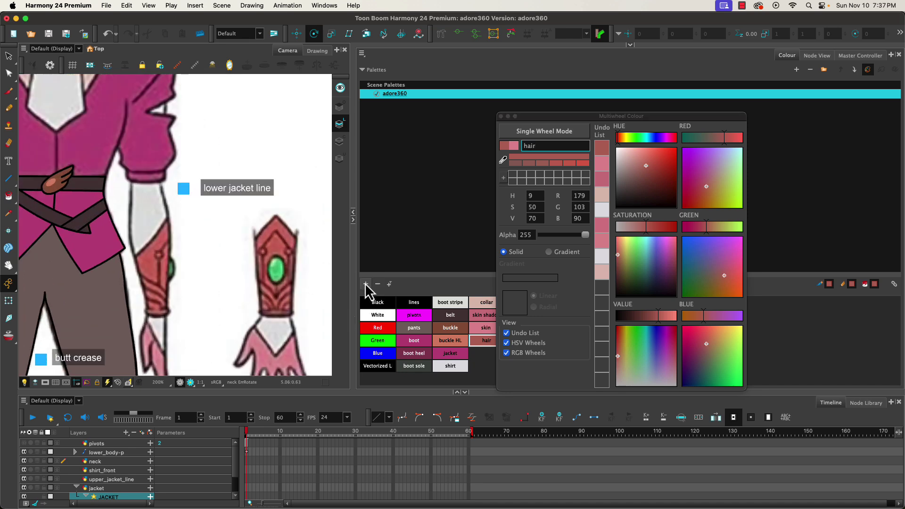
click(511, 165)
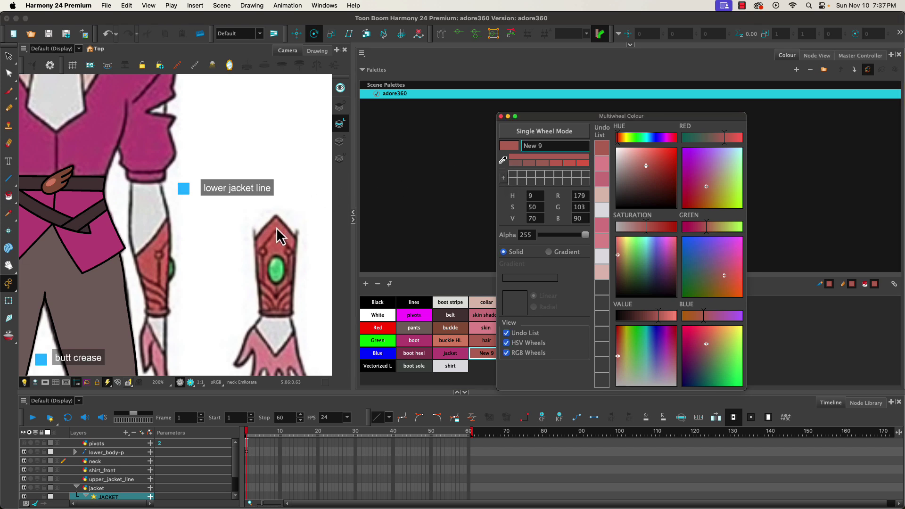
click(503, 160)
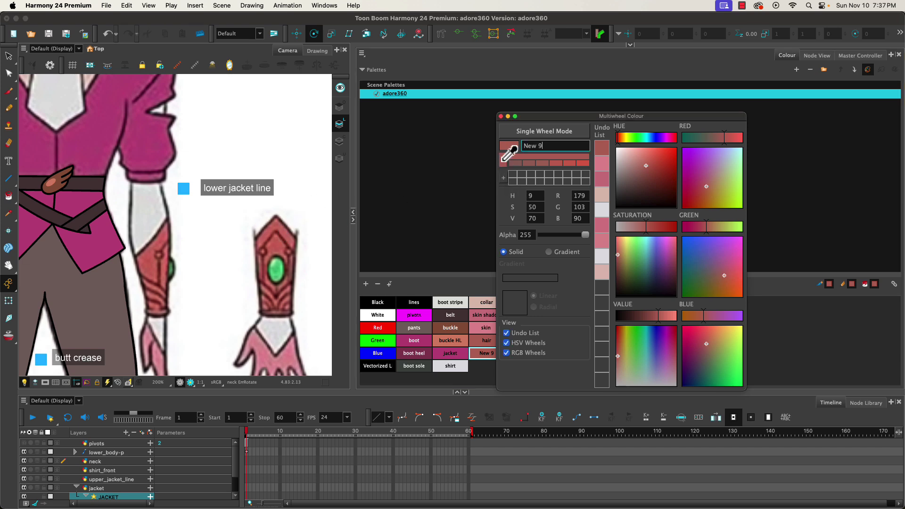
click(284, 226)
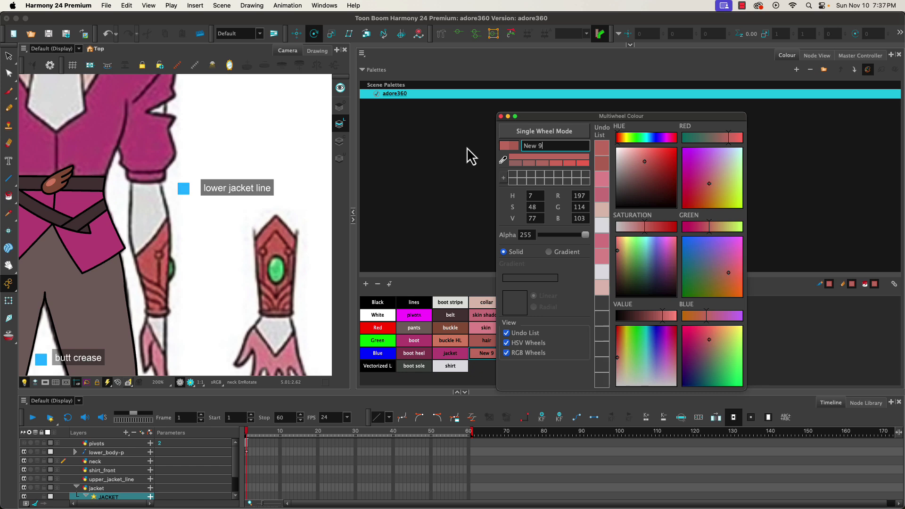
drag(546, 145, 503, 144)
text(bracer)
Add a swatch named gem, with its colour sampled from the green stone on the bracer
click(365, 284)
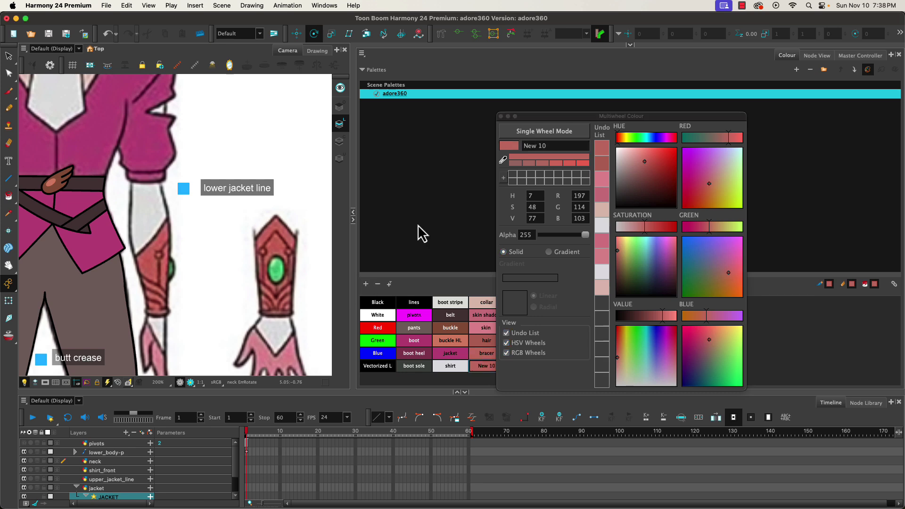
click(502, 160)
click(285, 268)
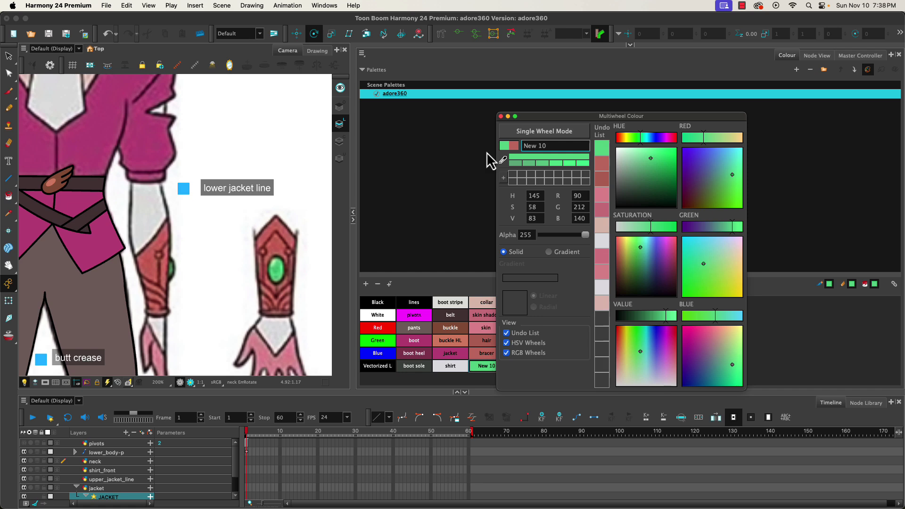
key(BackSpace)
key(BackSpace)
key(BackSpace)
key(BackSpace)
key(BackSpace)
key(BackSpace)
text(gem)
key(Return)
Add a swatch named gem highlight, with its colour sampled from the pale highlight on the bracer's green stone
click(366, 284)
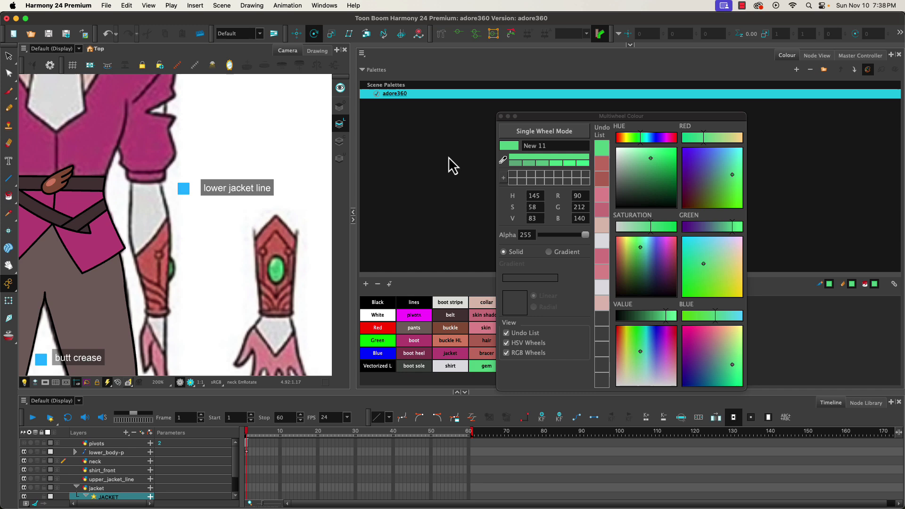
click(502, 161)
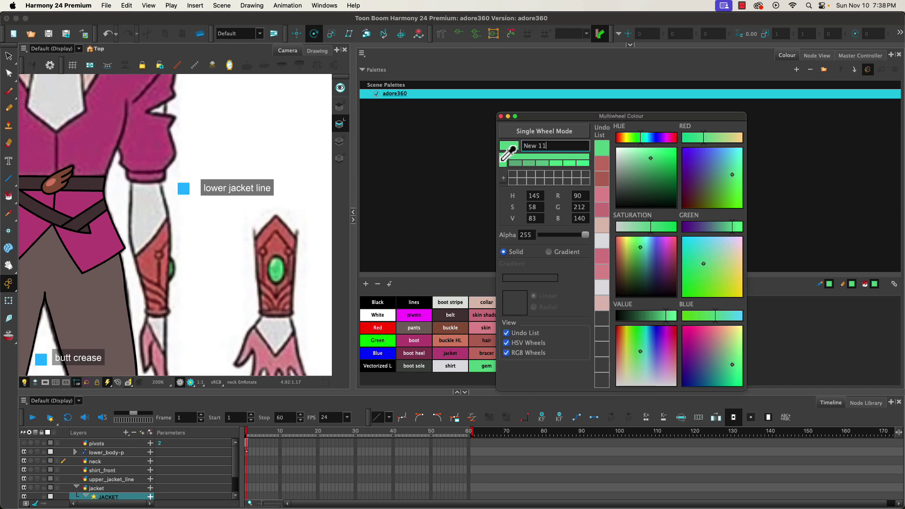
click(274, 262)
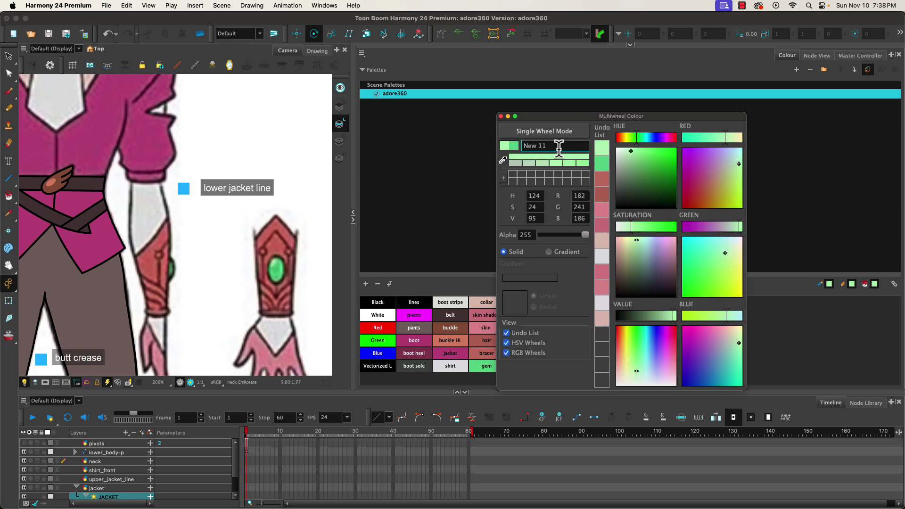
drag(559, 146, 522, 146)
text(gem highlight)
click(501, 117)
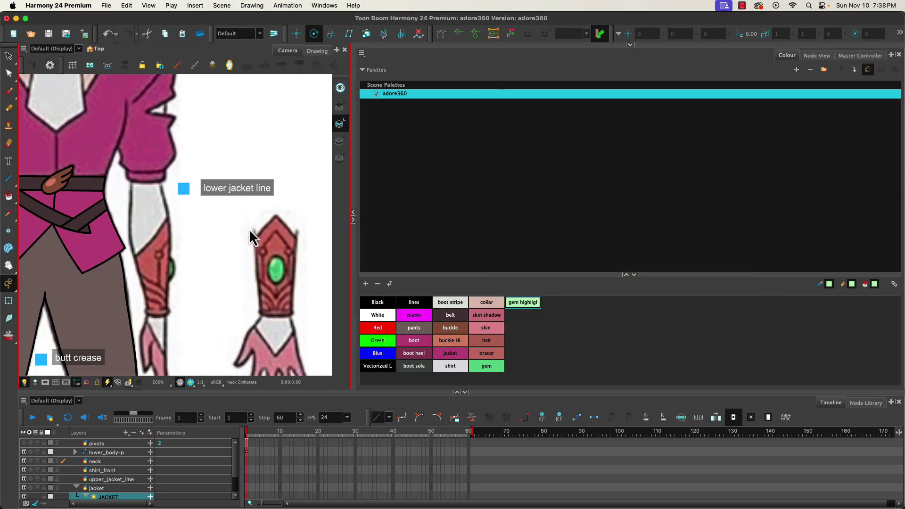
double_click(531, 302)
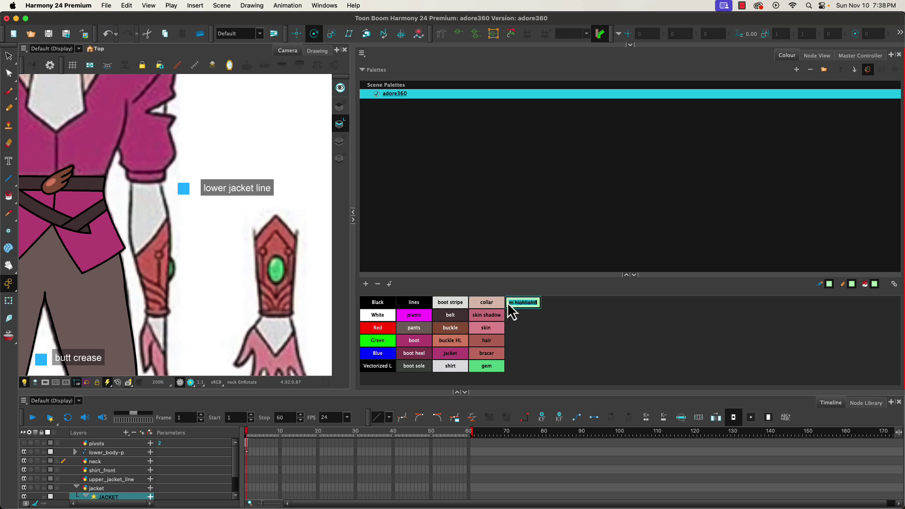
double_click(507, 302)
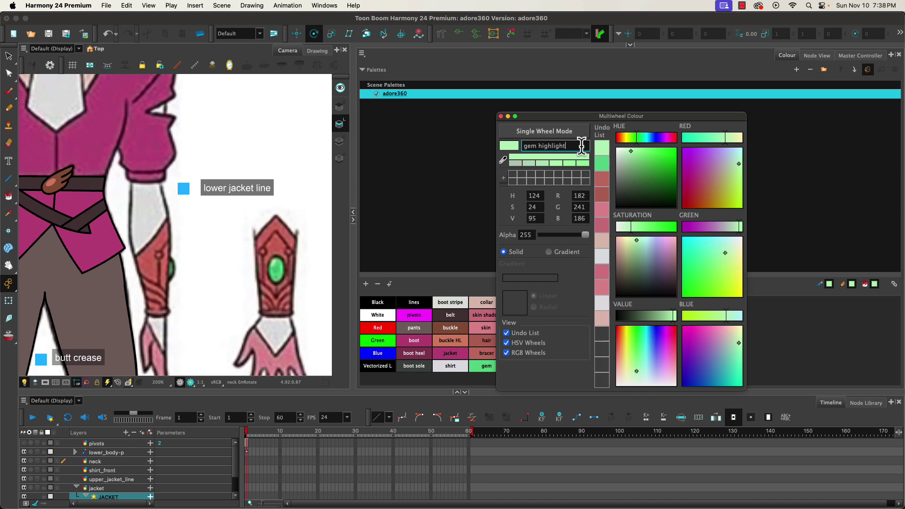
click(500, 116)
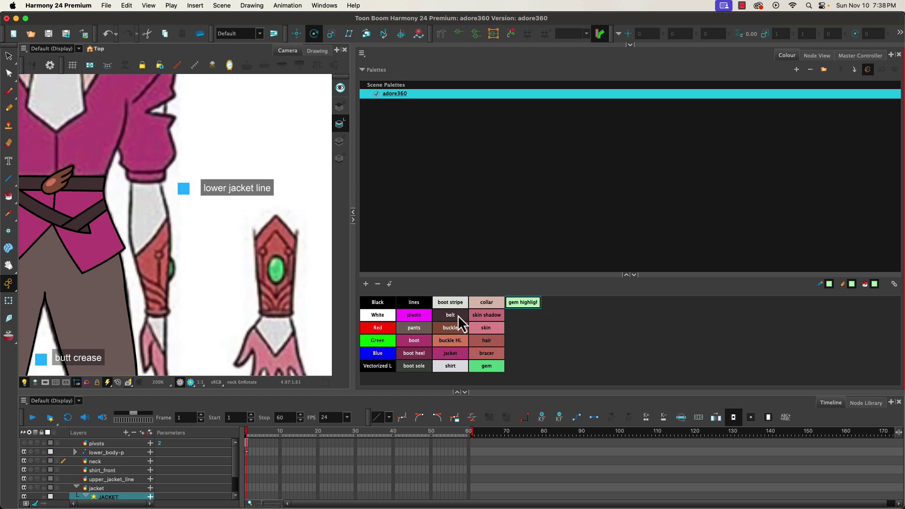
Draw the two vertical sides of the neck on frame 1 of the neck drawing, using the Line tool and the lines swatch
click(409, 302)
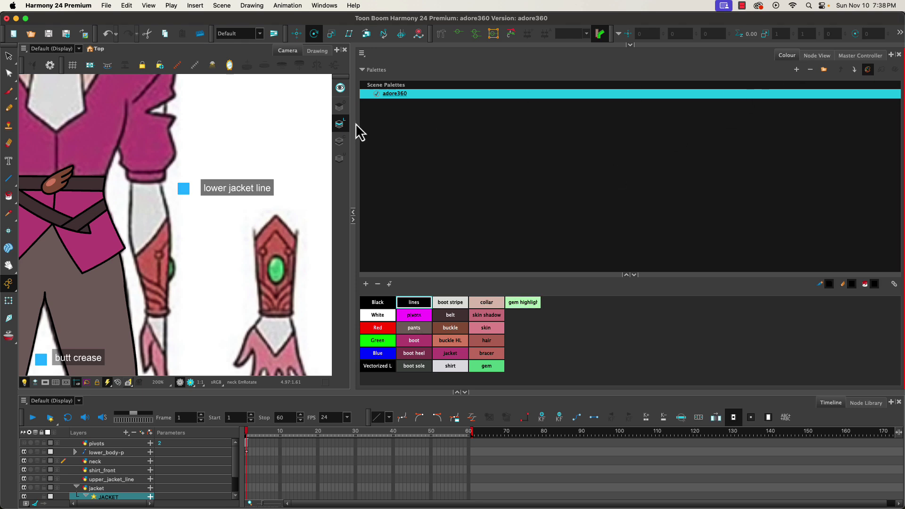
click(817, 56)
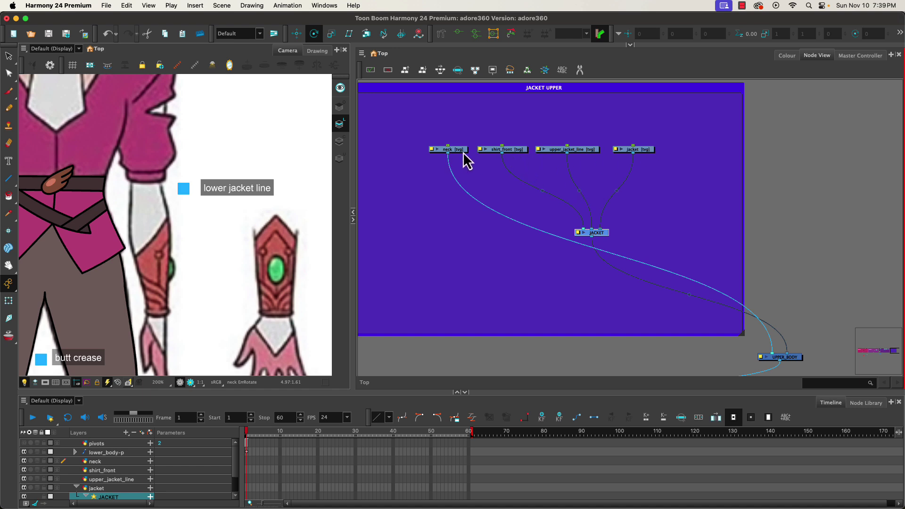
drag(80, 171, 166, 314)
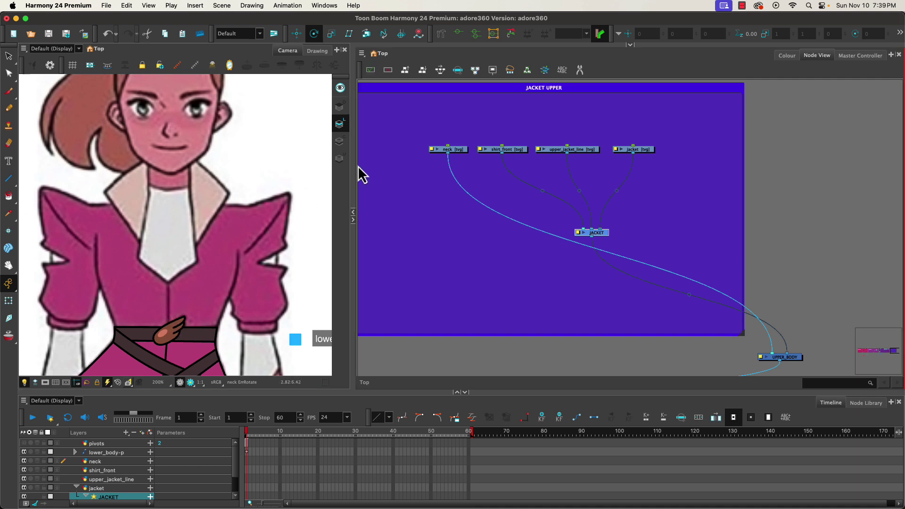
click(461, 150)
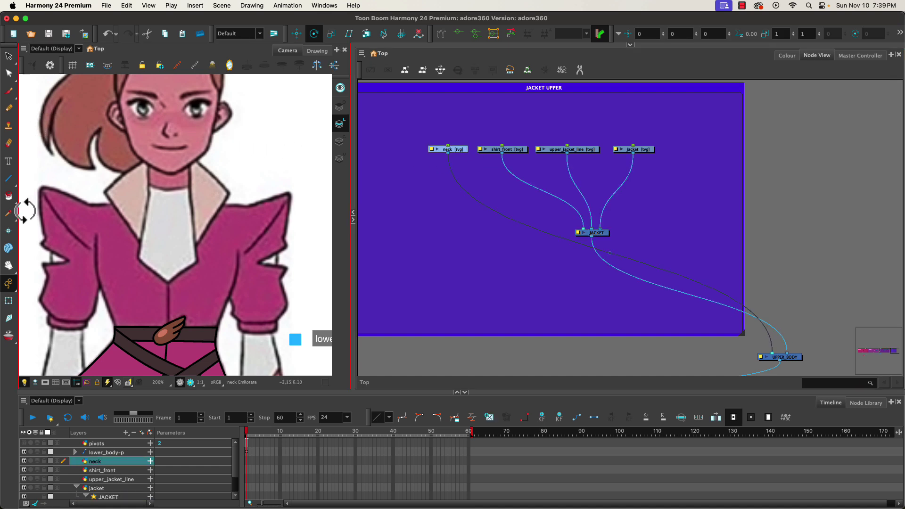
click(9, 179)
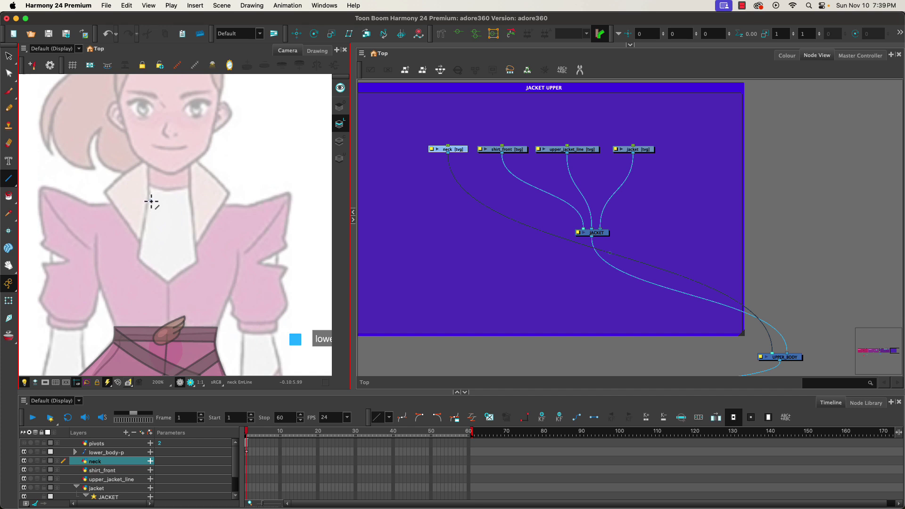
key(space)
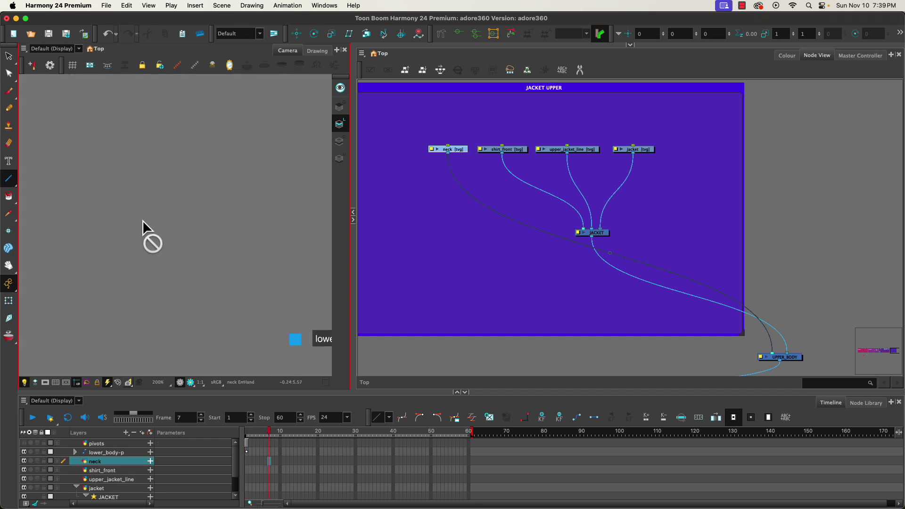
click(249, 430)
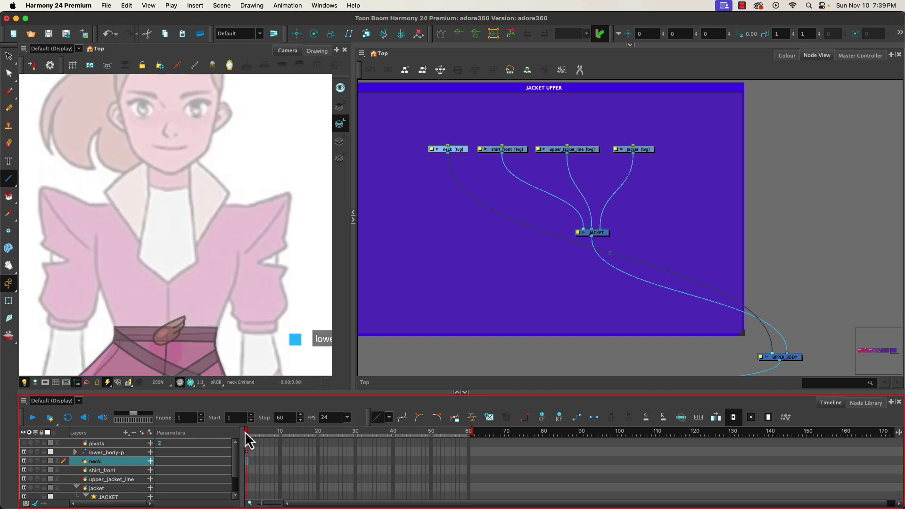
scroll(131, 256, down, 5)
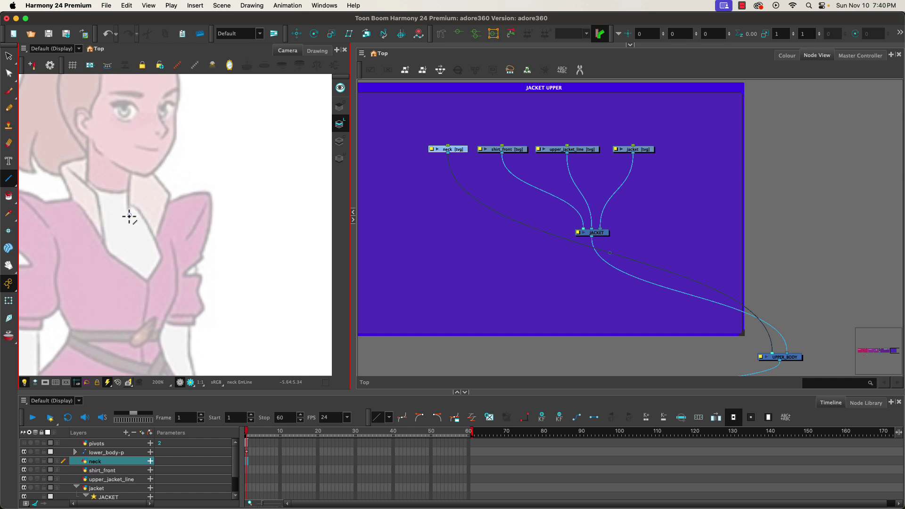
key(space)
drag(235, 235, 317, 243)
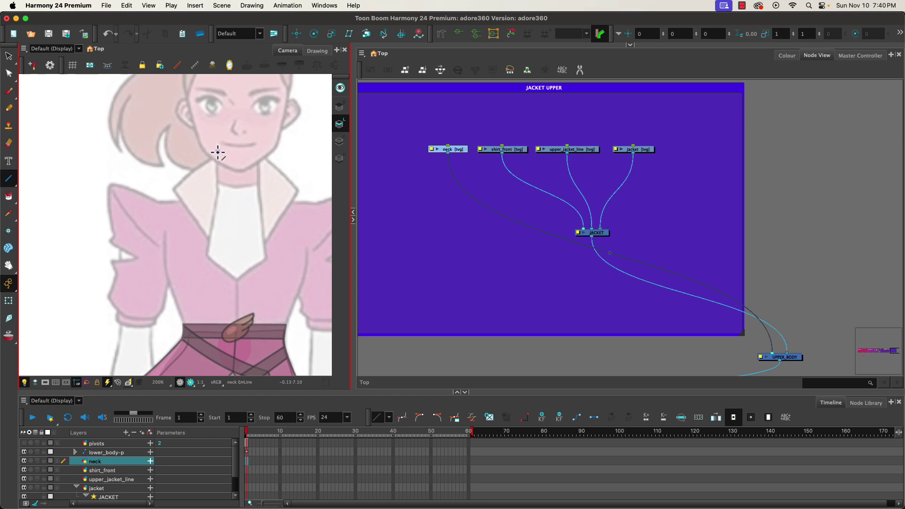
drag(218, 152, 219, 201)
drag(219, 203, 218, 203)
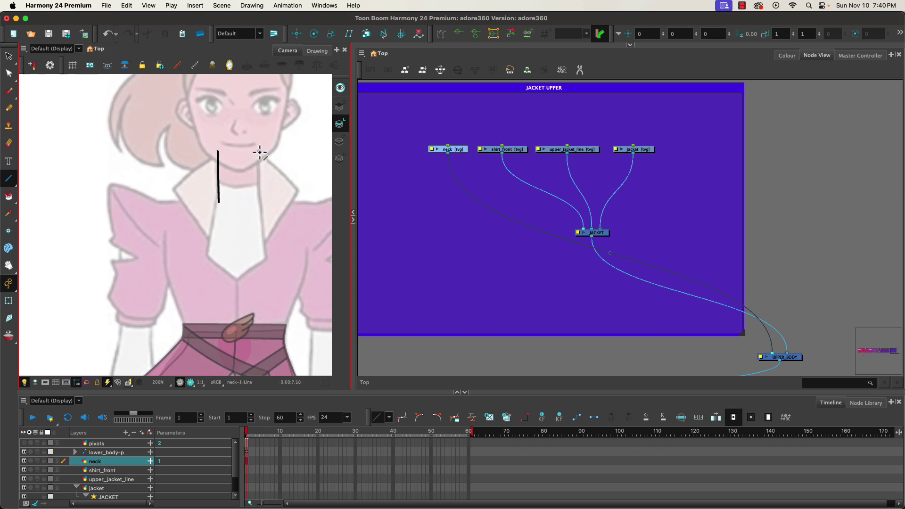
drag(258, 151, 258, 204)
Close the neck outline with straight lines across its top and bottom, and draw a downward-curving neckline across its lower part
click(629, 45)
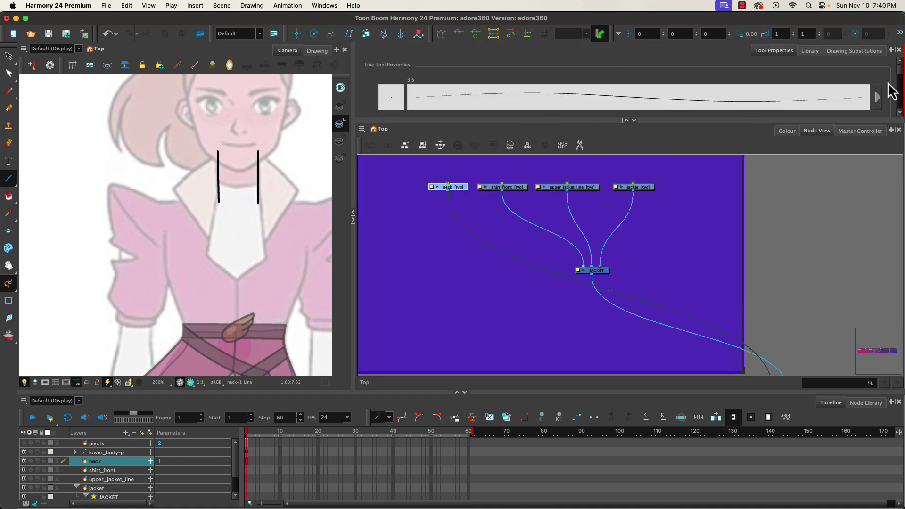
scroll(899, 85, down, 2)
scroll(900, 85, down, 4)
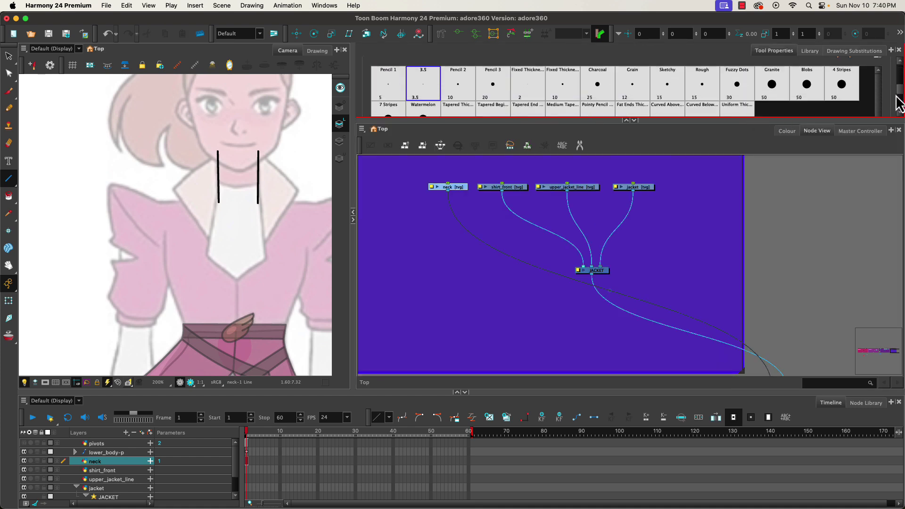
scroll(894, 92, up, 2)
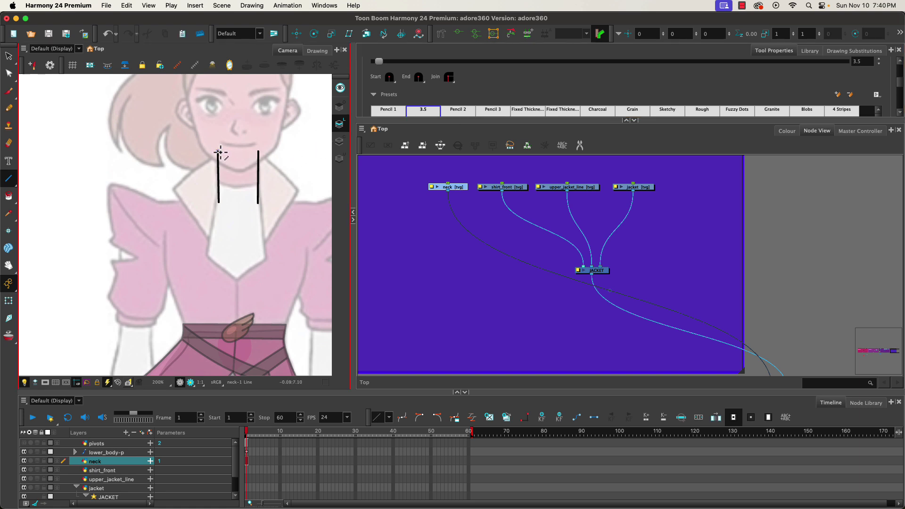
drag(218, 152, 259, 151)
drag(218, 203, 257, 204)
mouse_move(218, 183)
mouse_down()
mouse_move(255, 183)
mouse_move(237, 195)
mouse_up()
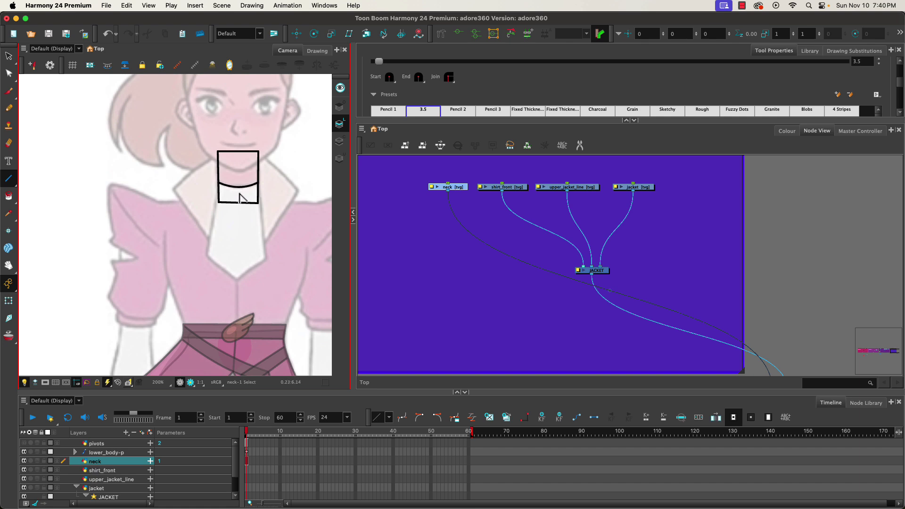
Open the node search just below the neck drawing node in the JACKET UPPER section
drag(263, 235, 5, 243)
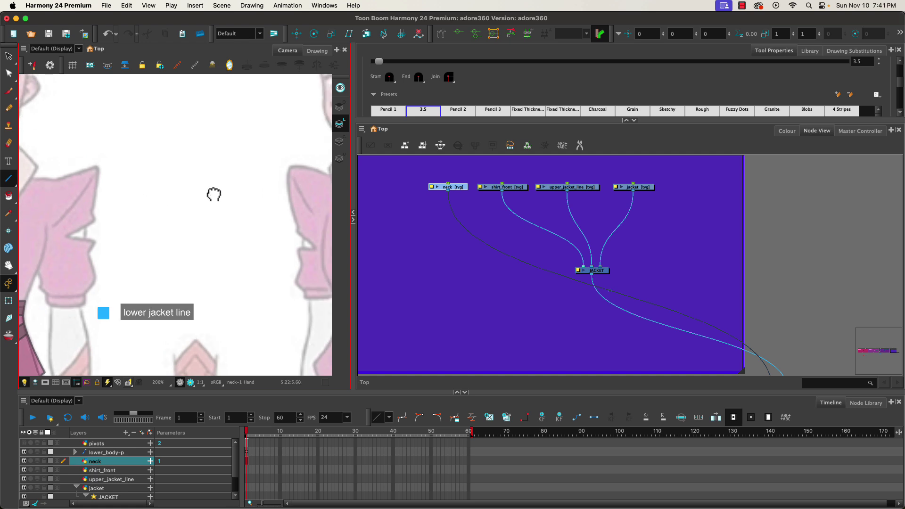
drag(212, 194, 178, 197)
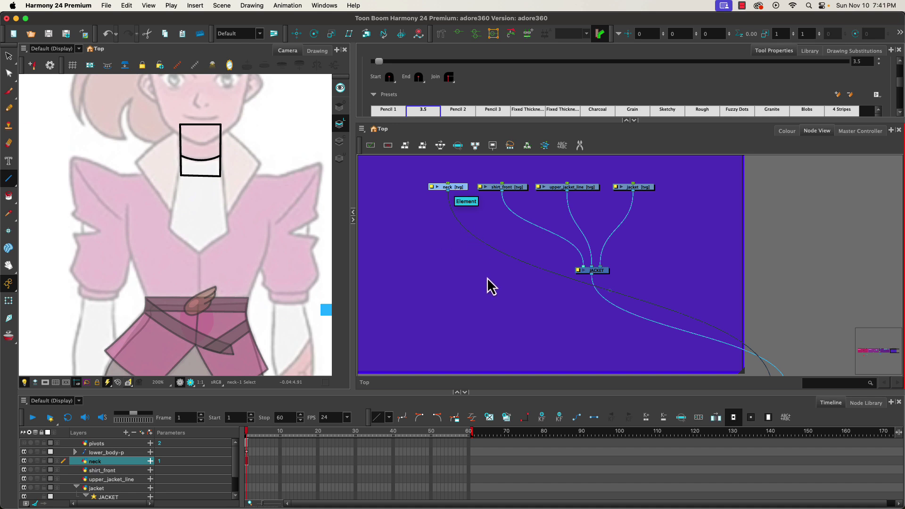
key(Tab)
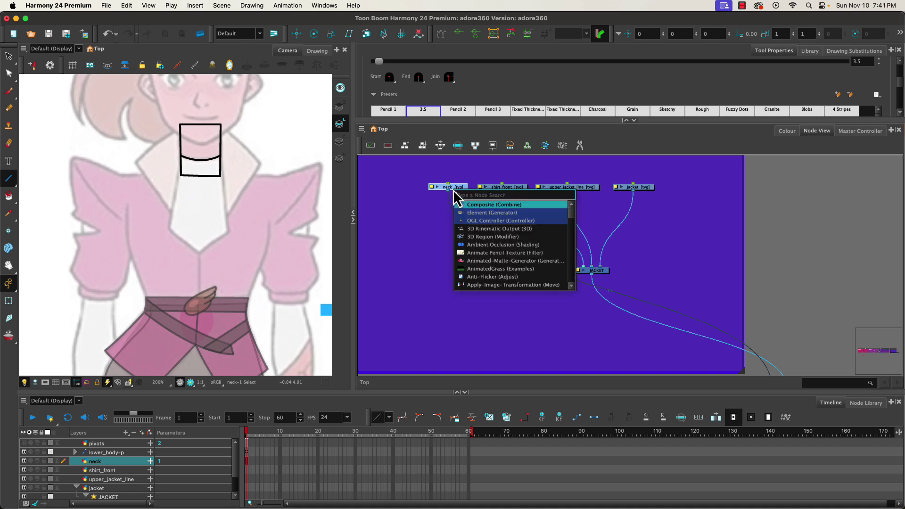
Add a new Element drawing node next to the neck node in the node network
key(Down)
key(Return)
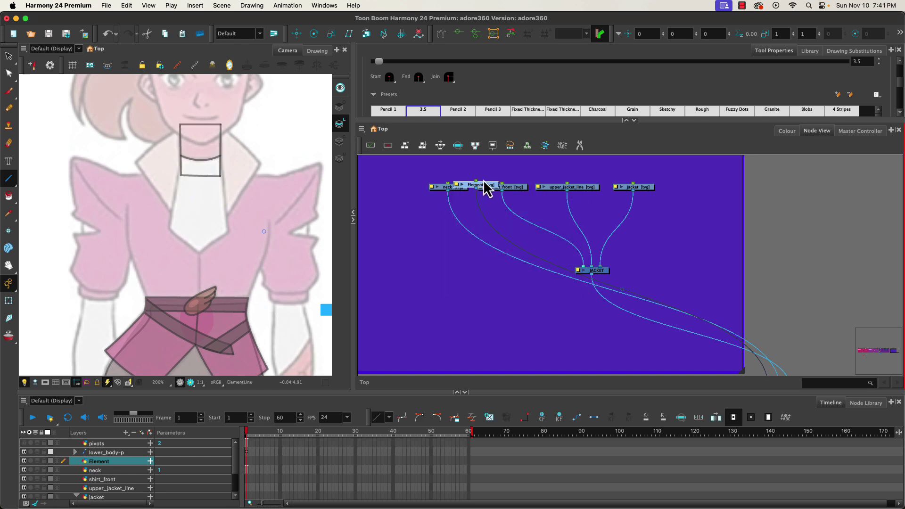
drag(398, 206, 477, 187)
click(405, 233)
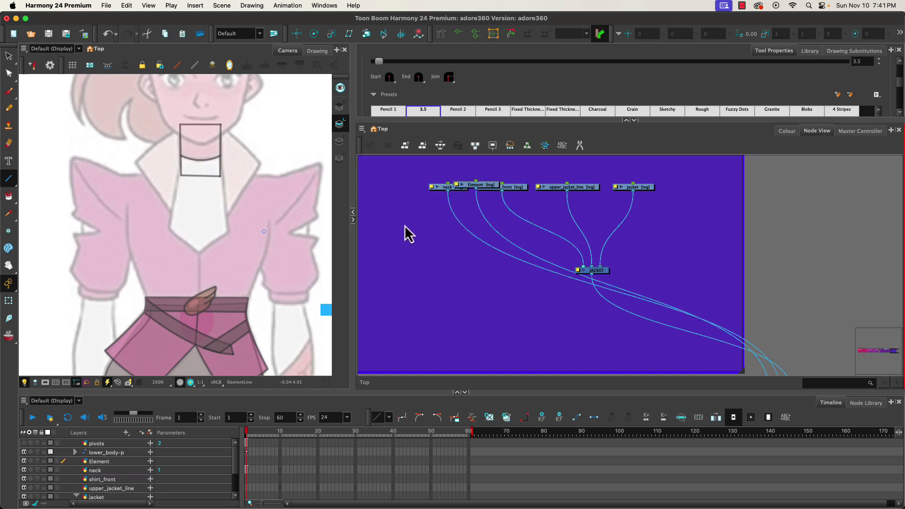
click(450, 187)
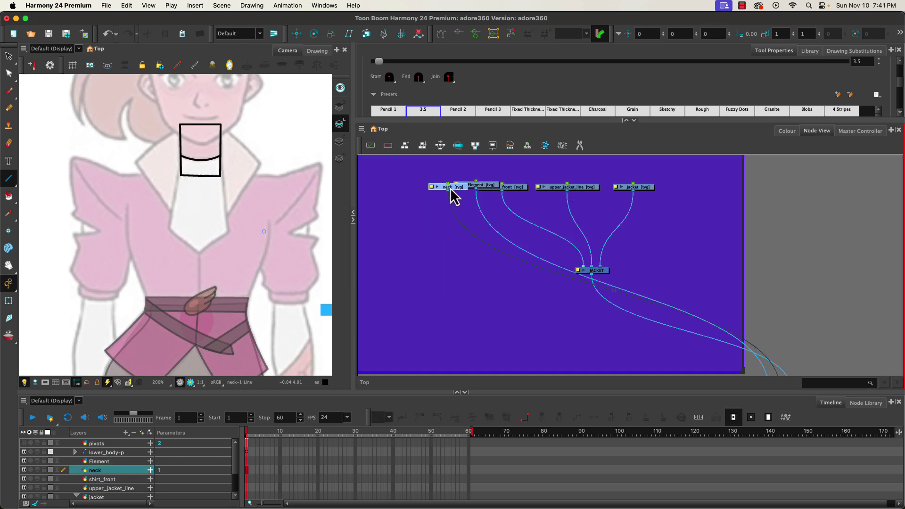
Rename the new Element node to neck_shirt and place it beside the neck node, on the side away from shirt_front
double_click(488, 185)
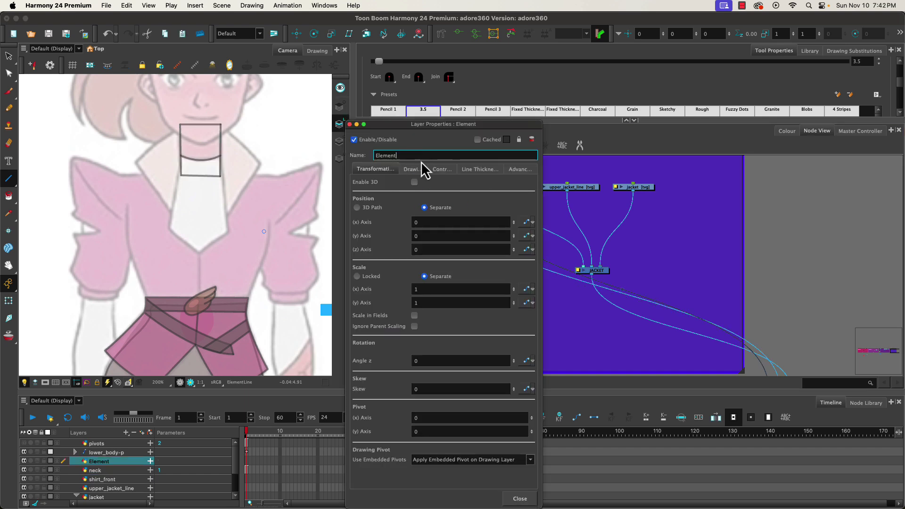
drag(404, 153, 309, 147)
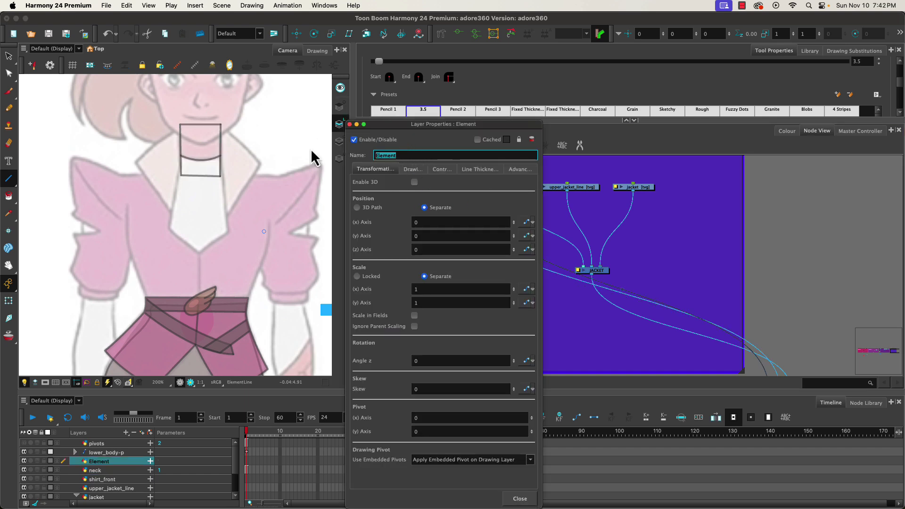
text(neck_shirt)
key(Return)
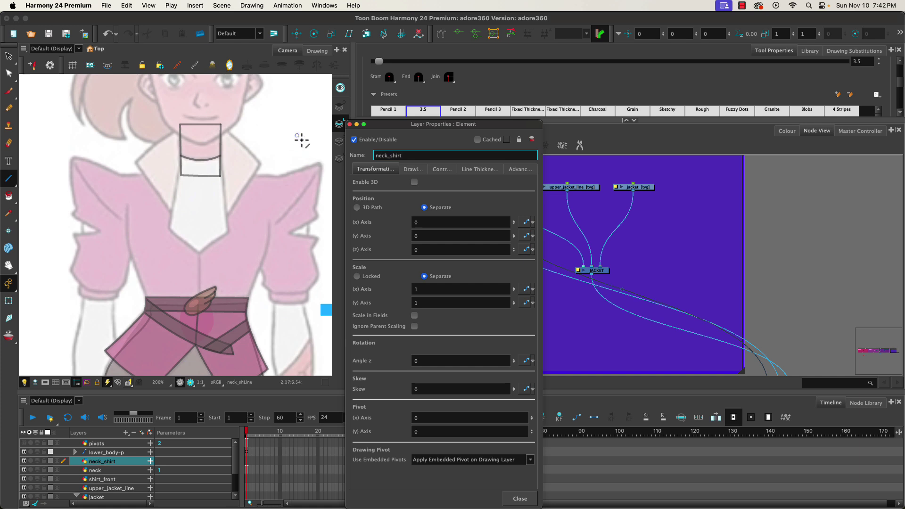
click(520, 499)
drag(487, 185, 403, 186)
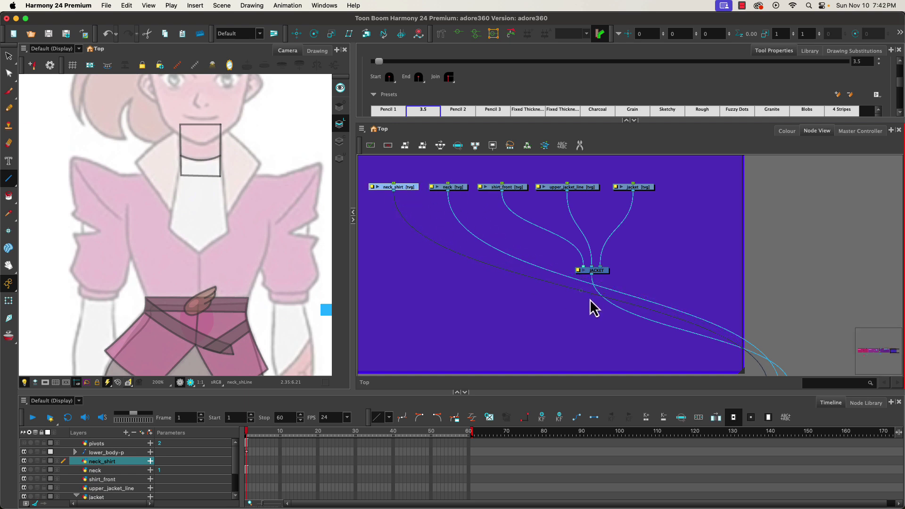
Delete the curved shirt-collar line from inside the rectangle of the neck drawing
drag(590, 298, 512, 249)
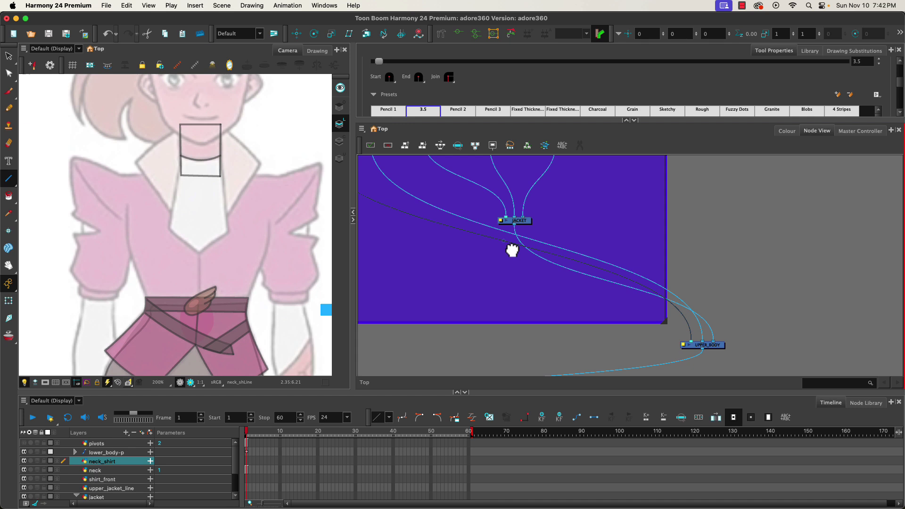
drag(512, 250, 672, 299)
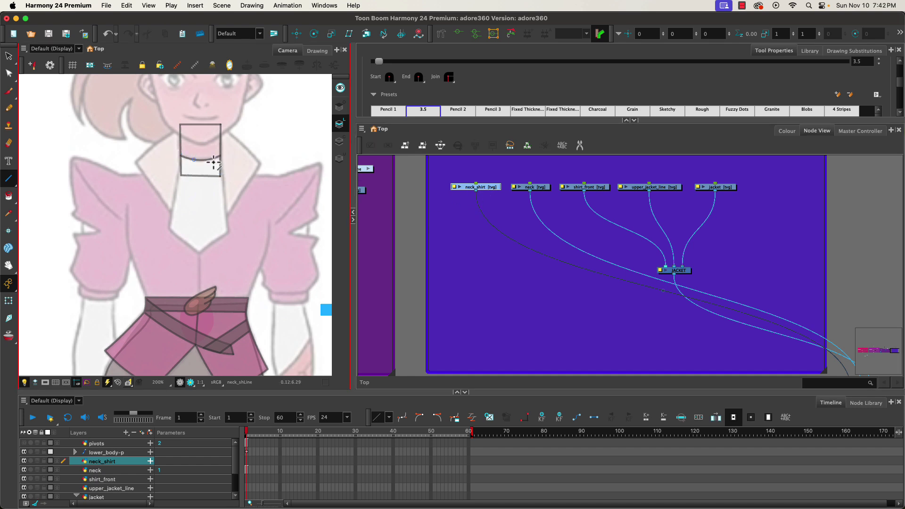
click(538, 188)
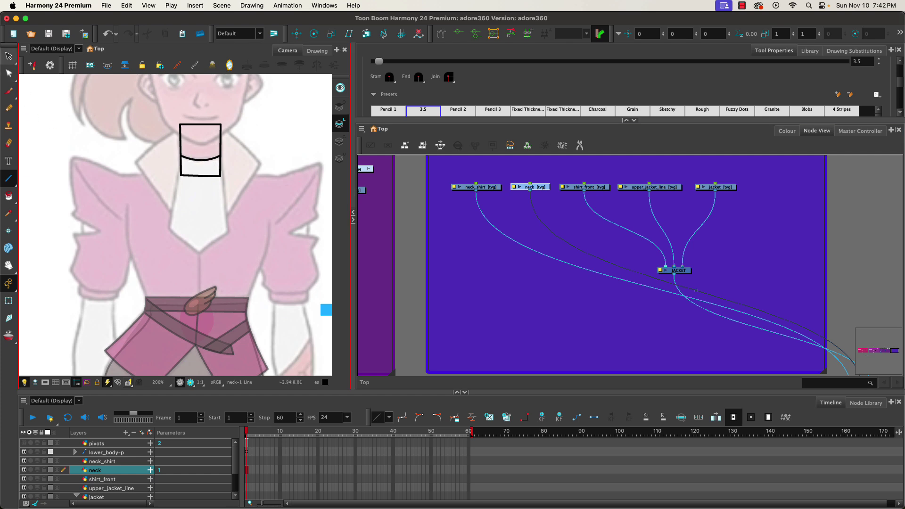
click(9, 55)
click(203, 159)
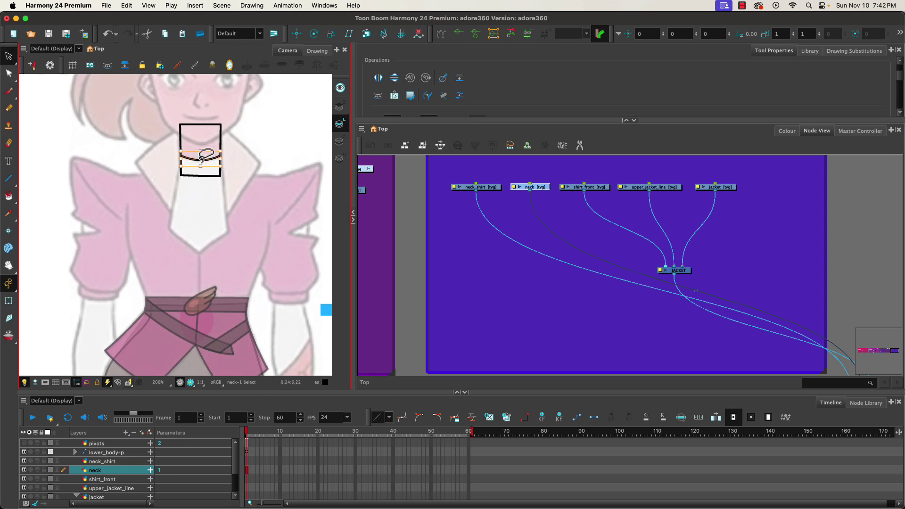
key(Delete)
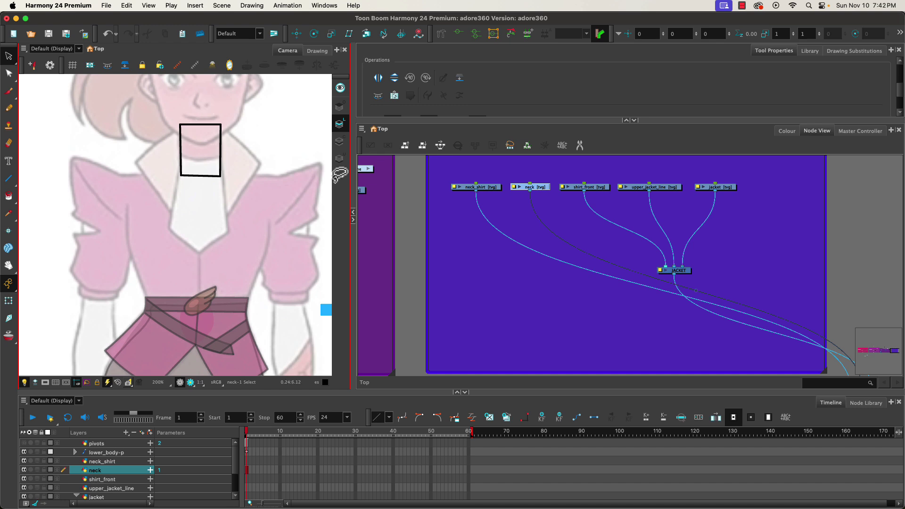
With the neck_shirt layer selected, examine the neck and collar area across the reference character's different view angles
click(488, 190)
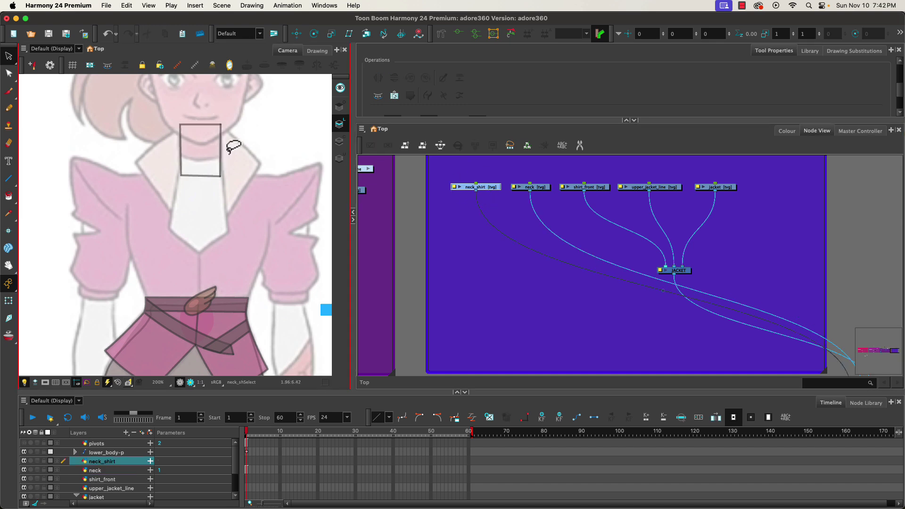
drag(204, 153, 198, 158)
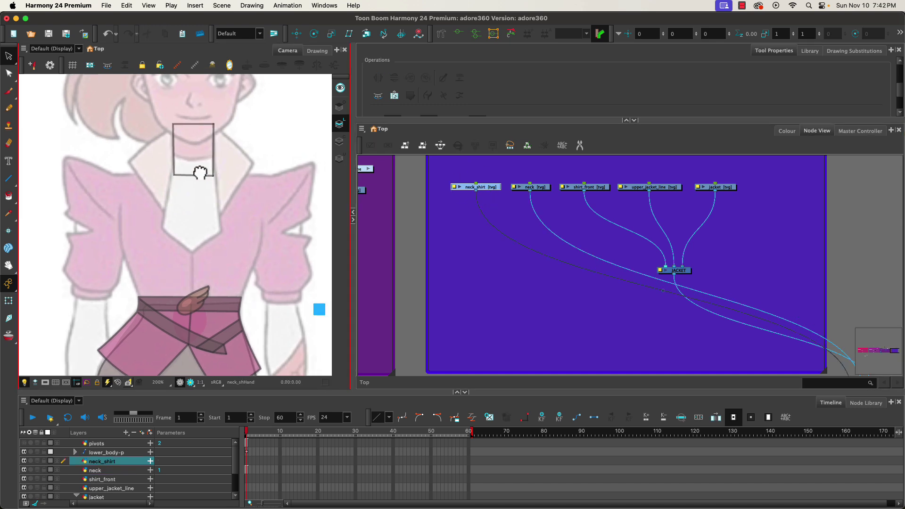
scroll(236, 170, right, 10)
drag(299, 191, 147, 206)
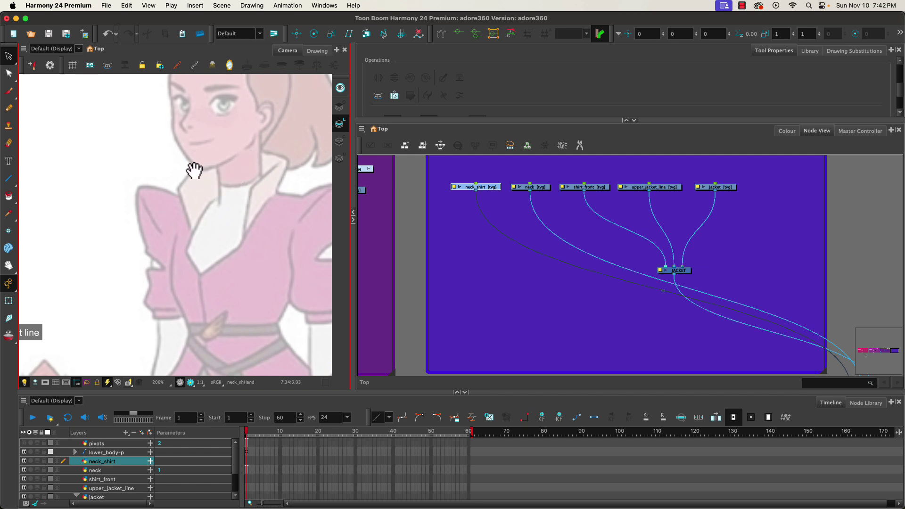
drag(236, 208, 282, 230)
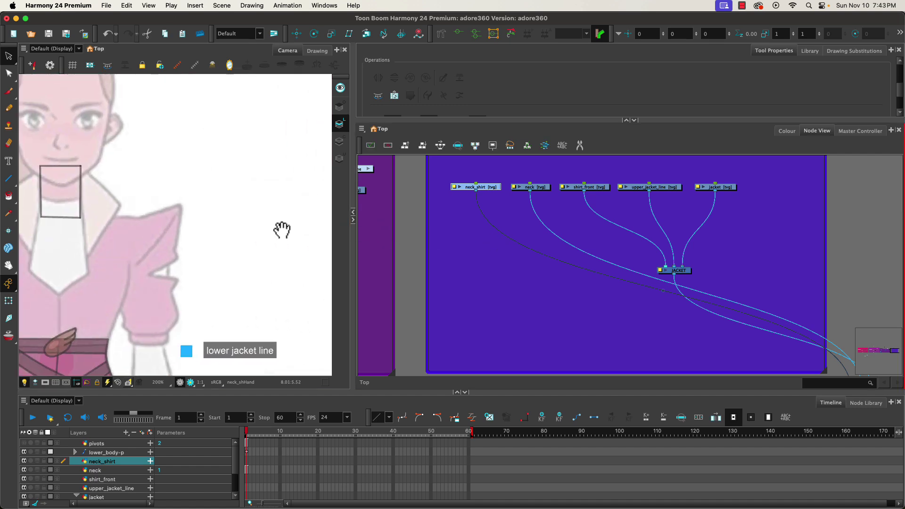
drag(66, 204, 401, 228)
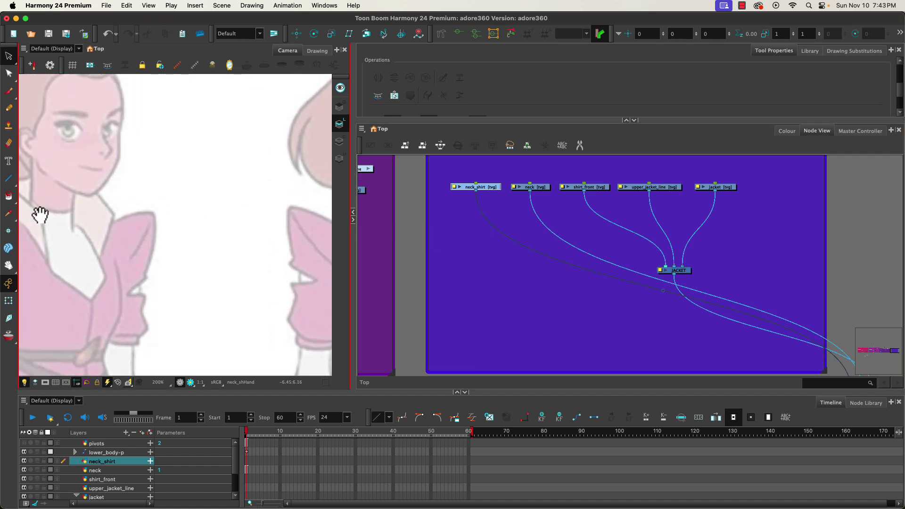
drag(38, 213, 230, 218)
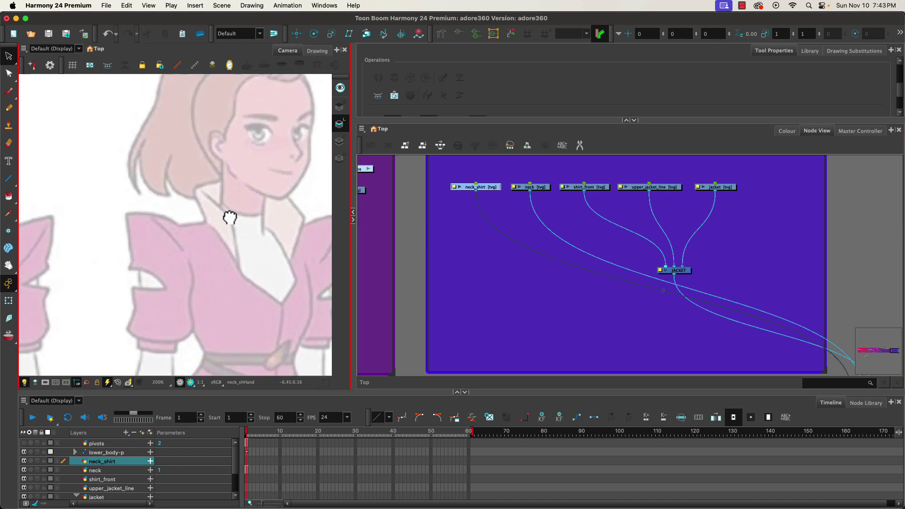
key(space)
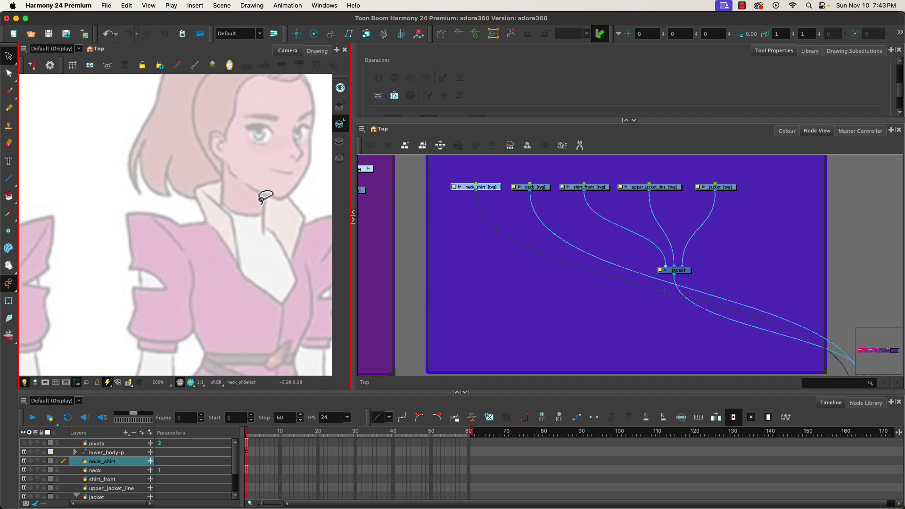
key(space)
drag(228, 226, 145, 211)
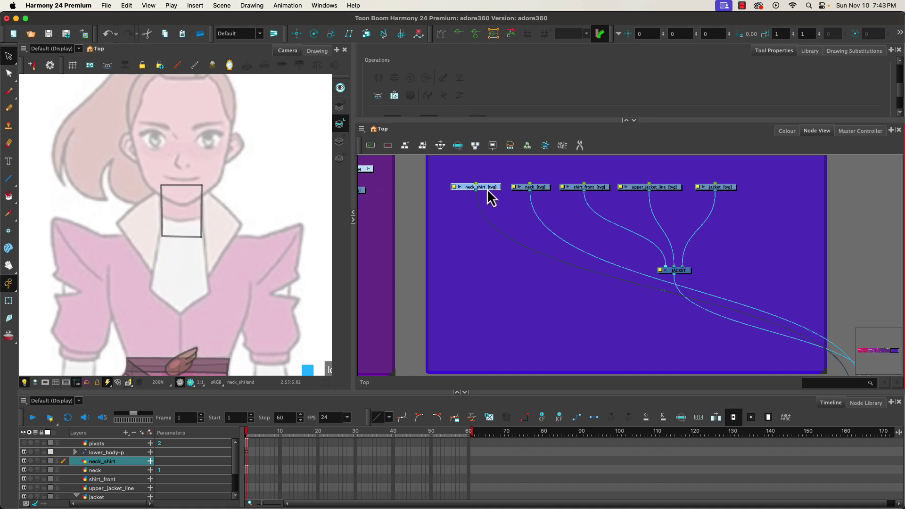
With the Line tool, draw a closed shirt-collar shape across the neck on the neck_shirt layer, with a downward-curved upper edge and straight lower edge
click(8, 178)
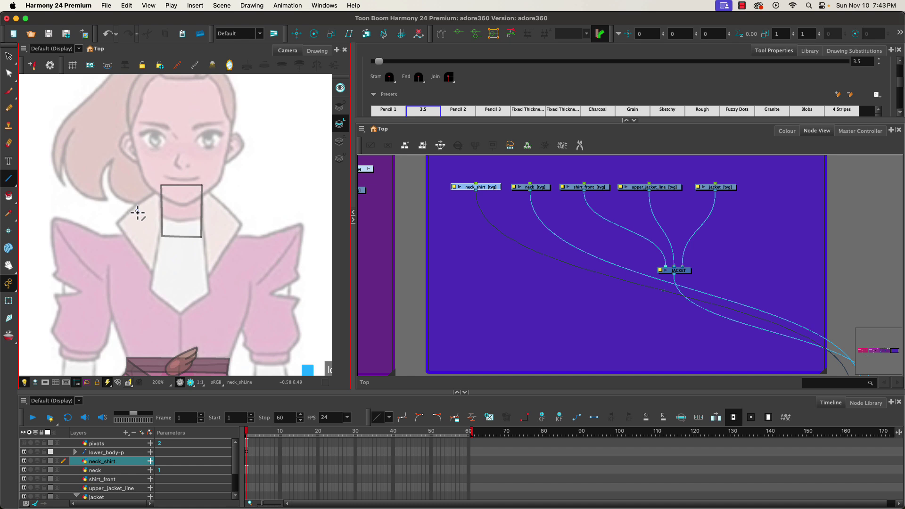
drag(138, 213, 230, 213)
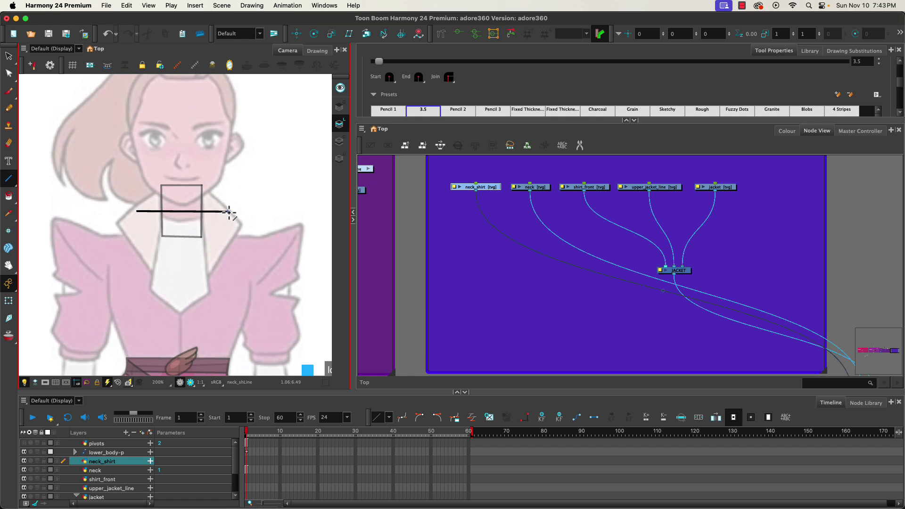
mouse_move(229, 213)
mouse_down()
mouse_move(219, 235)
mouse_move(186, 235)
mouse_up()
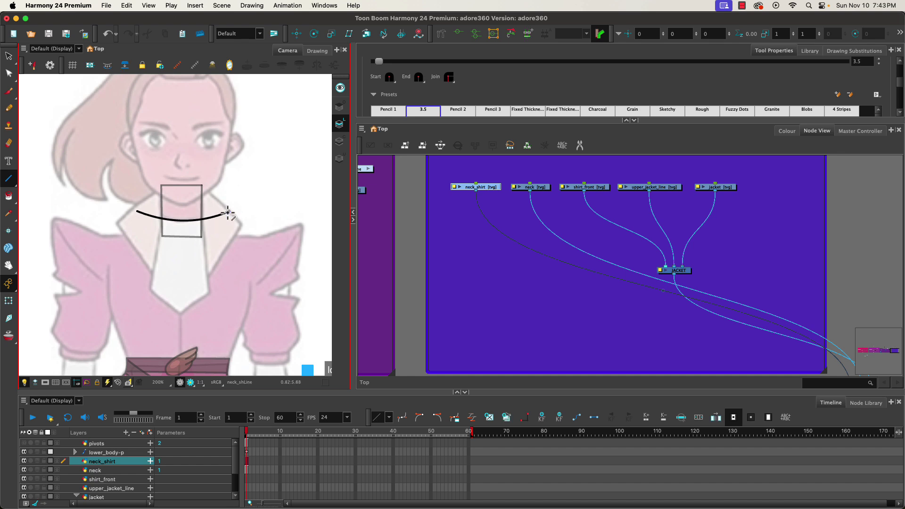
drag(228, 214, 231, 211)
mouse_move(229, 227)
mouse_down()
mouse_move(228, 250)
mouse_move(137, 244)
mouse_up()
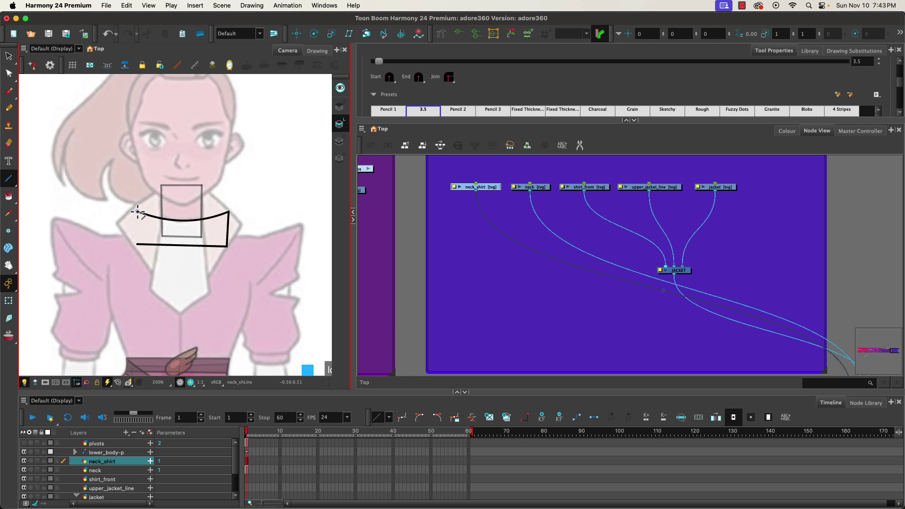
drag(137, 212, 138, 245)
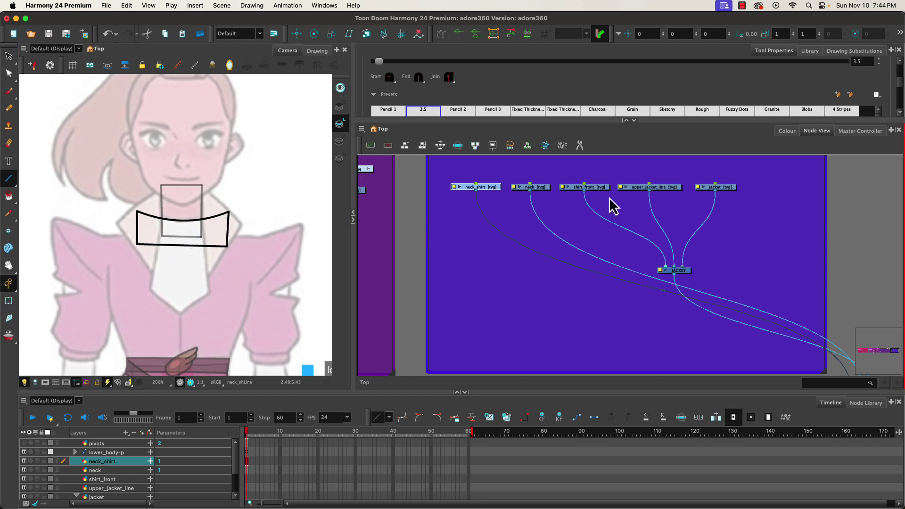
Outline the white shirt front on the shirt_front layer as a closed five-sided shape tapering to a point at the chest
click(592, 188)
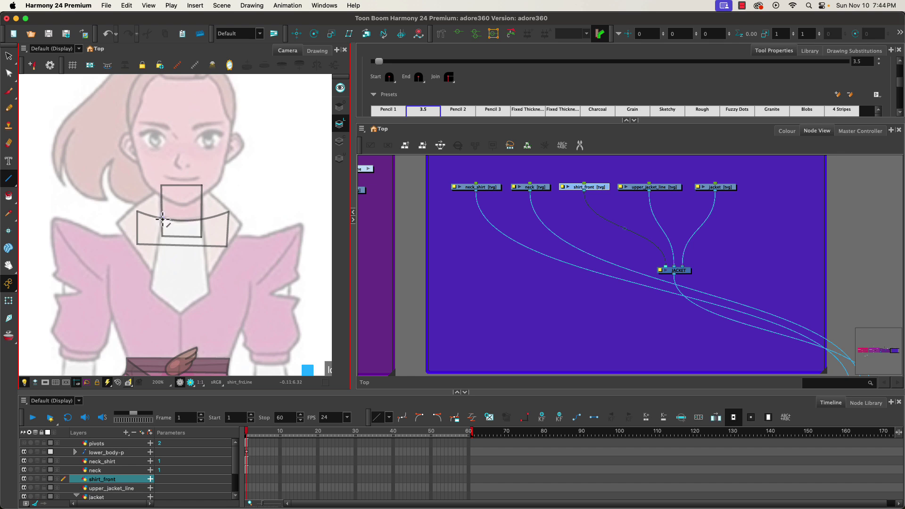
mouse_move(162, 218)
mouse_down()
mouse_move(201, 219)
mouse_move(218, 310)
mouse_move(211, 292)
mouse_up()
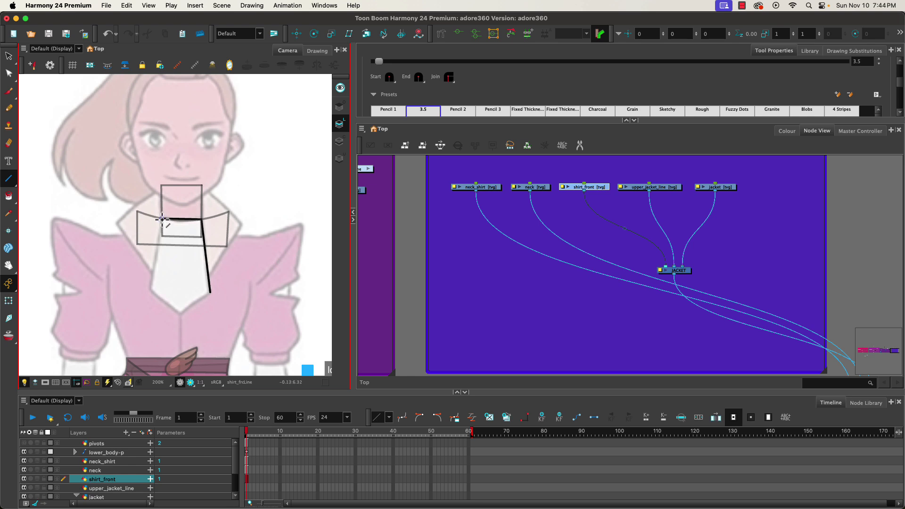
mouse_move(156, 232)
mouse_down()
mouse_move(149, 297)
mouse_move(148, 288)
mouse_move(181, 314)
mouse_up()
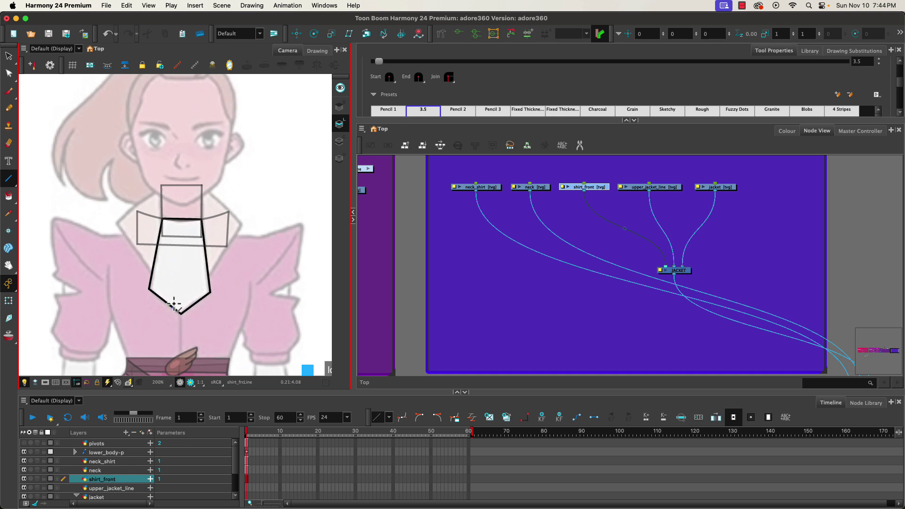
Draw a vertical line on the upper_jacket_line layer from just above the shirt front's point down to the belt
click(662, 188)
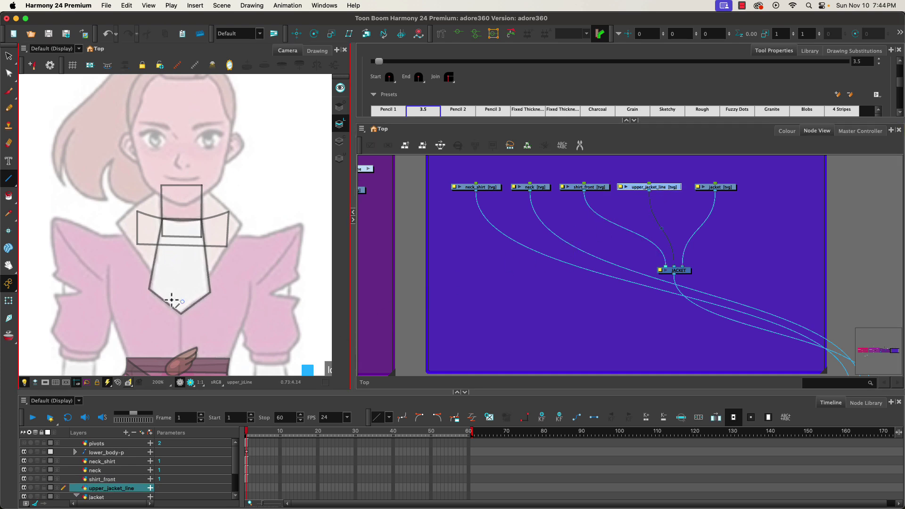
drag(168, 302, 178, 263)
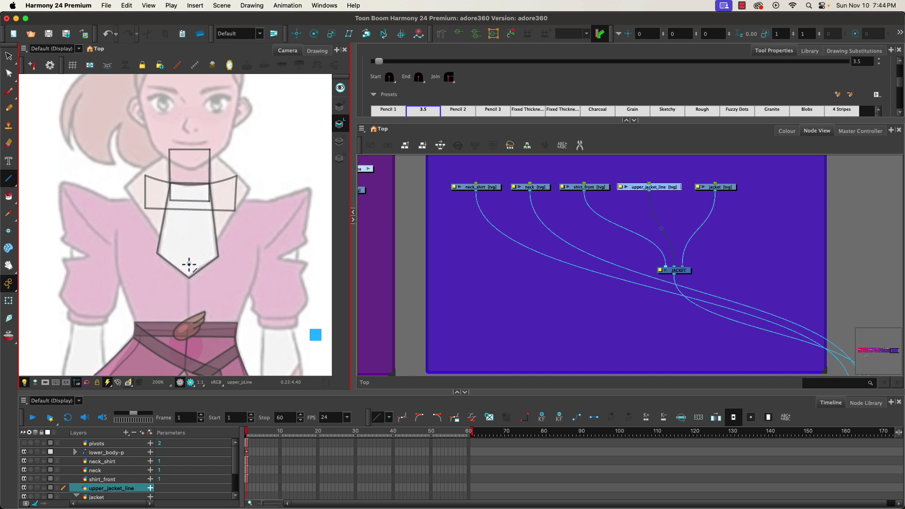
drag(189, 265, 189, 333)
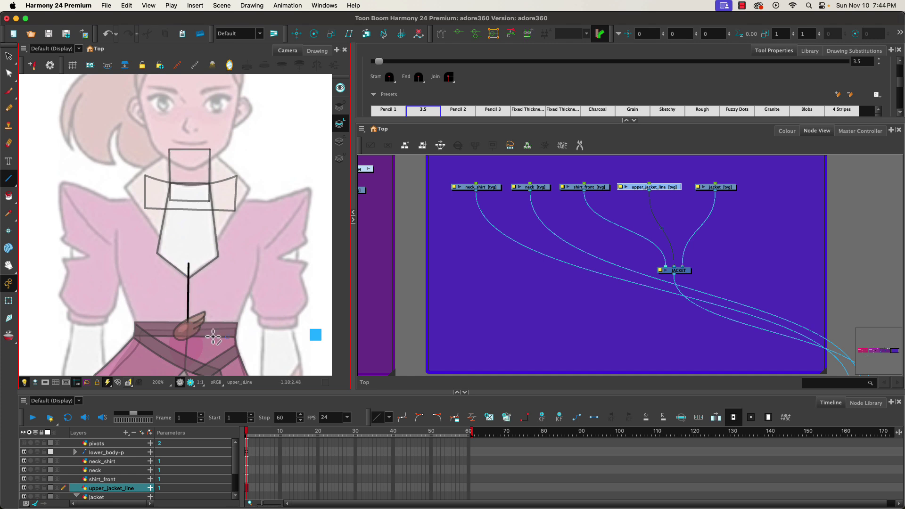
key(super+z)
drag(188, 270, 189, 332)
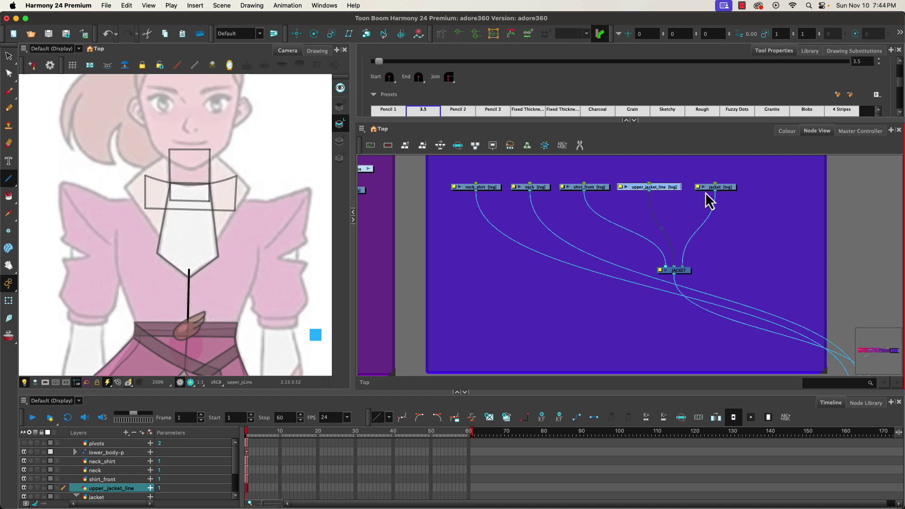
On the jacket layer, draw a downward-curved line between the two ends of the belt's upper edge as the jacket's bottom
click(721, 188)
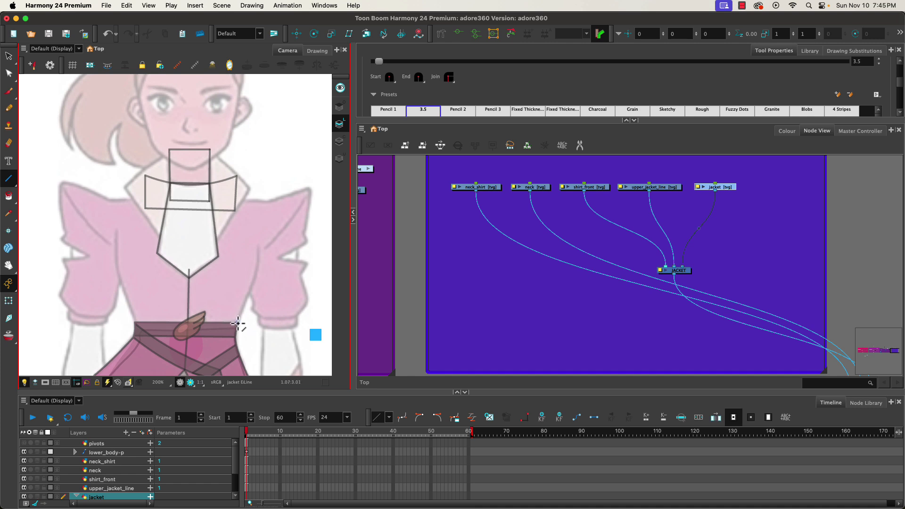
mouse_move(238, 323)
mouse_down()
mouse_move(207, 343)
mouse_move(125, 320)
mouse_move(203, 348)
mouse_move(186, 408)
mouse_up()
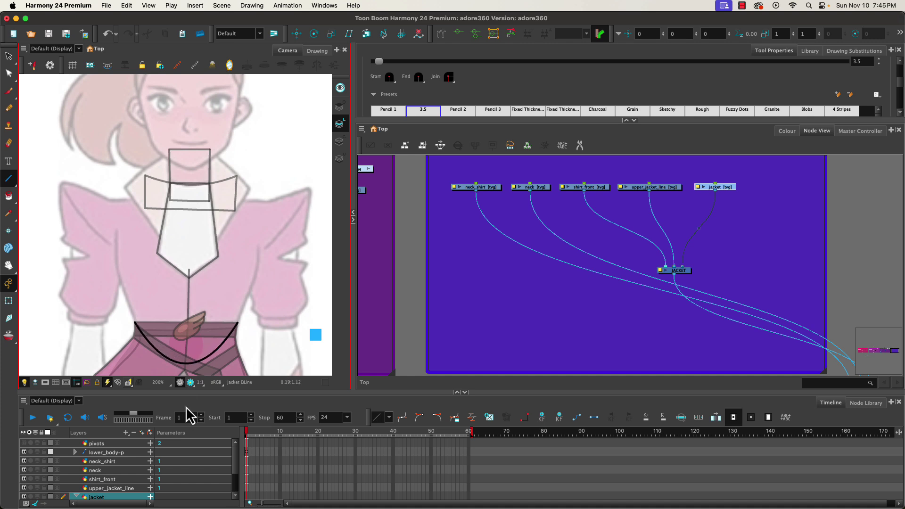
drag(190, 415, 189, 412)
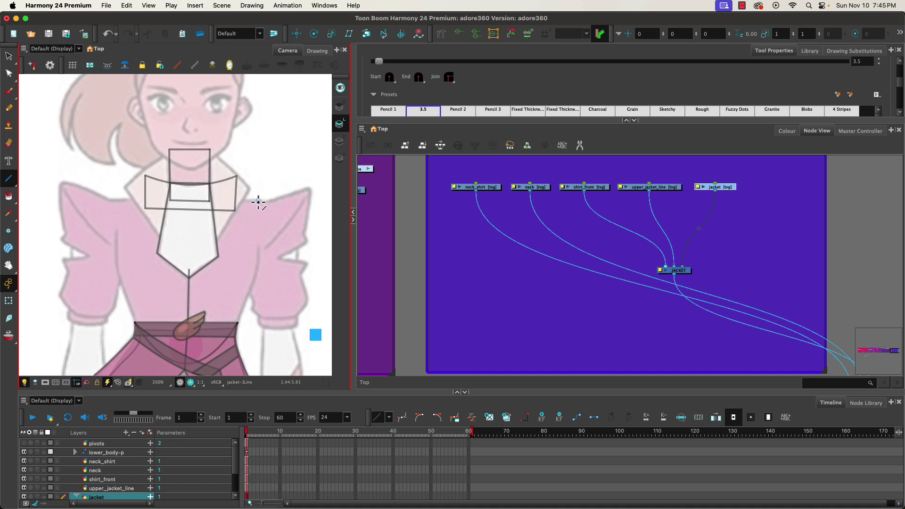
Trace both sides of the jacket torso with connected line segments from the waist up to the shoulders
click(268, 217)
drag(267, 242, 5, 238)
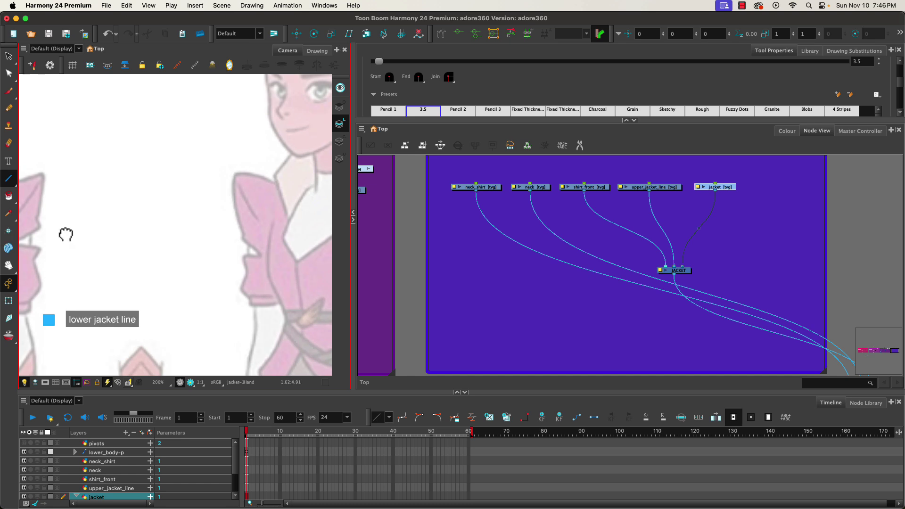
drag(67, 235, 256, 238)
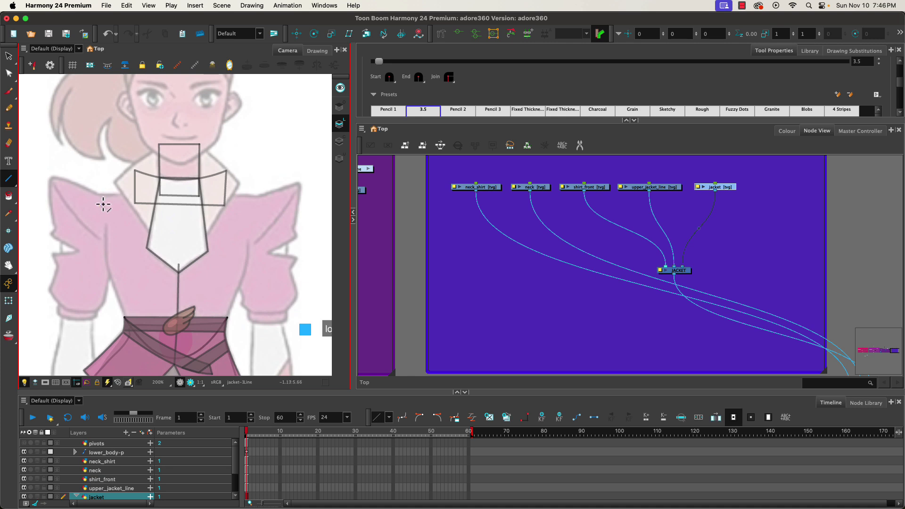
drag(100, 197, 104, 223)
drag(106, 229, 106, 259)
mouse_move(106, 260)
mouse_down()
mouse_move(125, 319)
mouse_move(118, 309)
mouse_move(125, 305)
mouse_move(109, 304)
mouse_move(119, 297)
mouse_up()
key(super+z)
drag(125, 320, 107, 261)
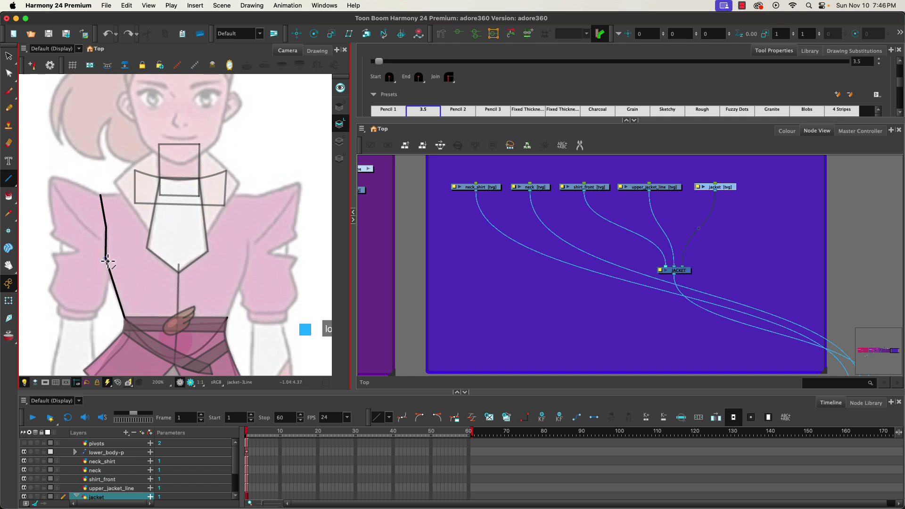
drag(107, 261, 107, 261)
mouse_move(228, 319)
mouse_down()
mouse_move(242, 293)
mouse_move(218, 307)
mouse_move(244, 273)
mouse_move(250, 244)
mouse_up()
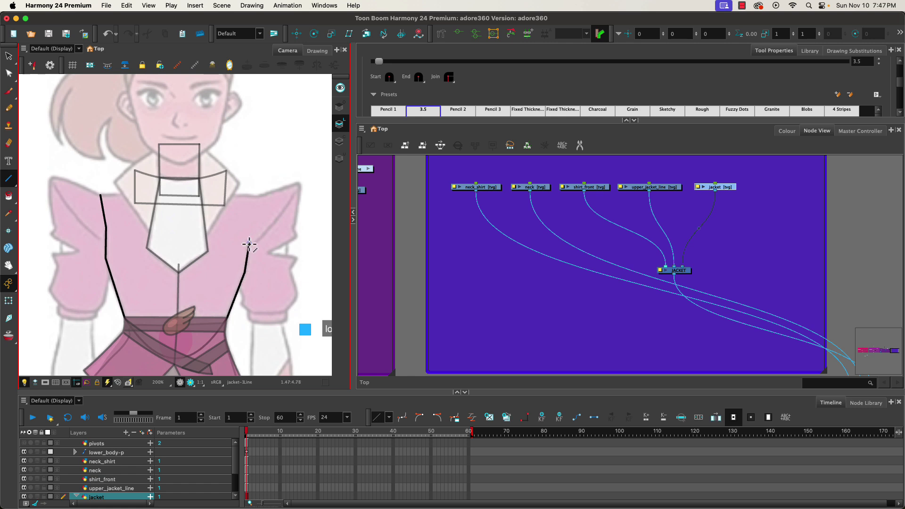
drag(249, 245, 257, 198)
Close the top of the jacket with a slightly upward-curved line from shoulder to shoulder
key(space)
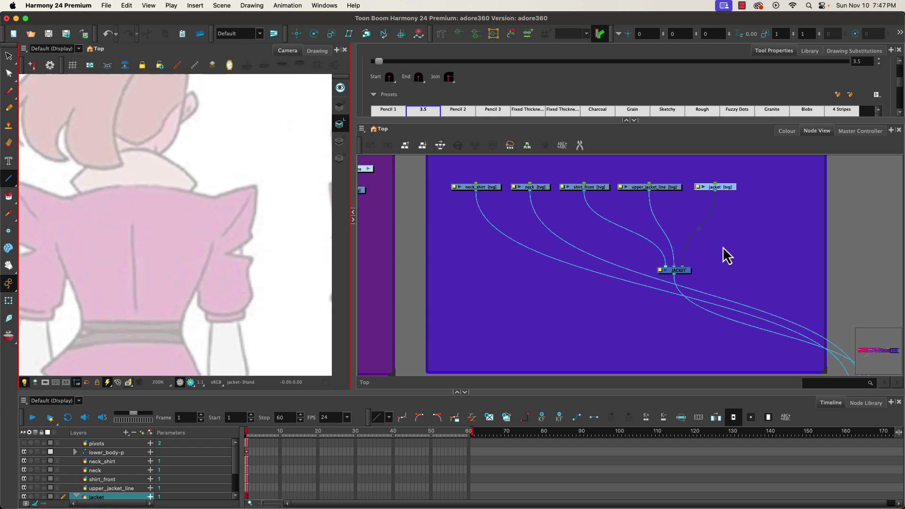
drag(330, 250, 15, 244)
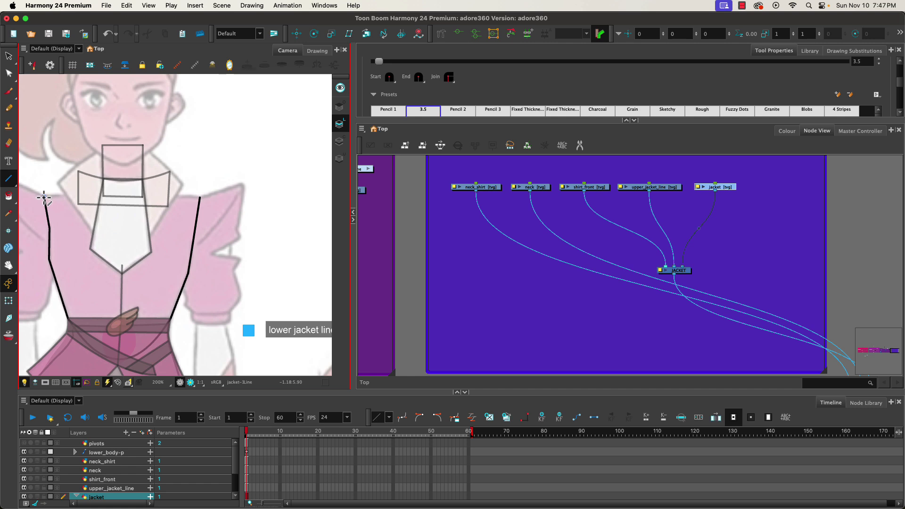
mouse_move(44, 198)
mouse_down()
mouse_move(210, 202)
mouse_move(198, 200)
mouse_up()
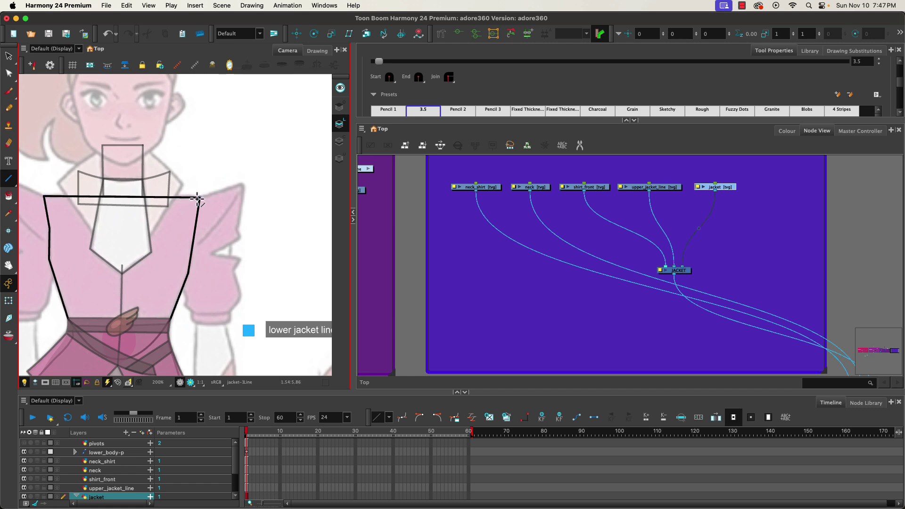
drag(99, 198, 118, 195)
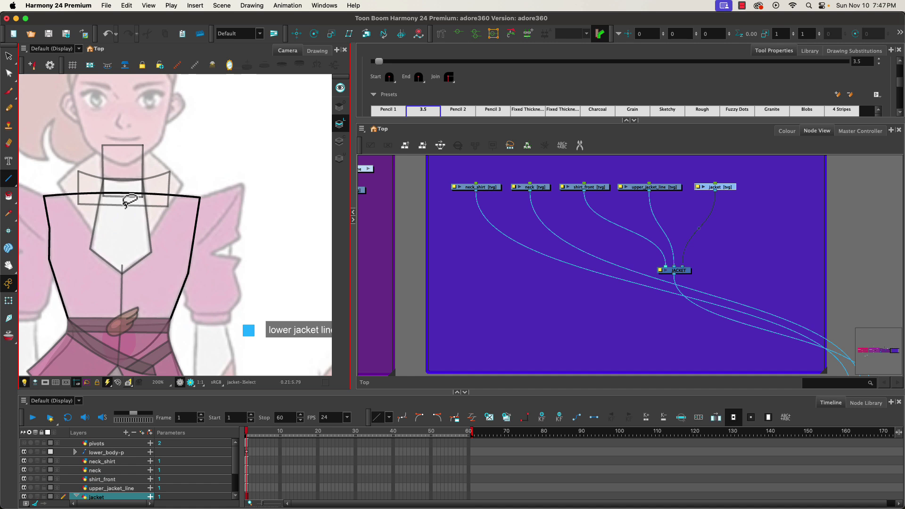
With the Contour Editor, smooth the left side of the jacket outline by adjusting the curve handles at its lower side point
click(9, 74)
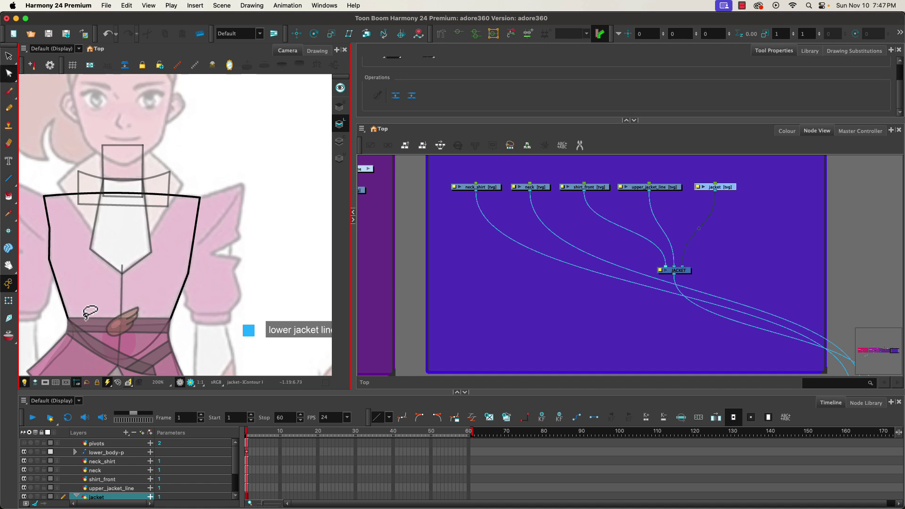
click(50, 231)
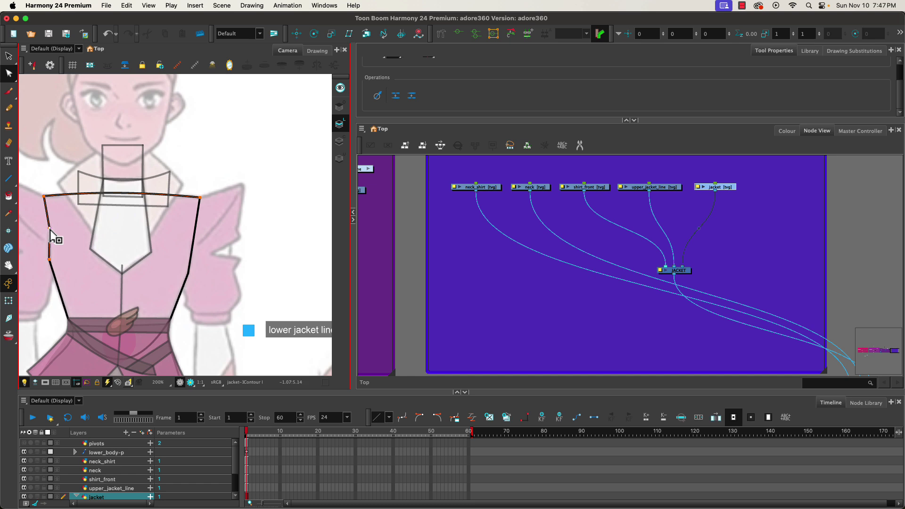
click(50, 260)
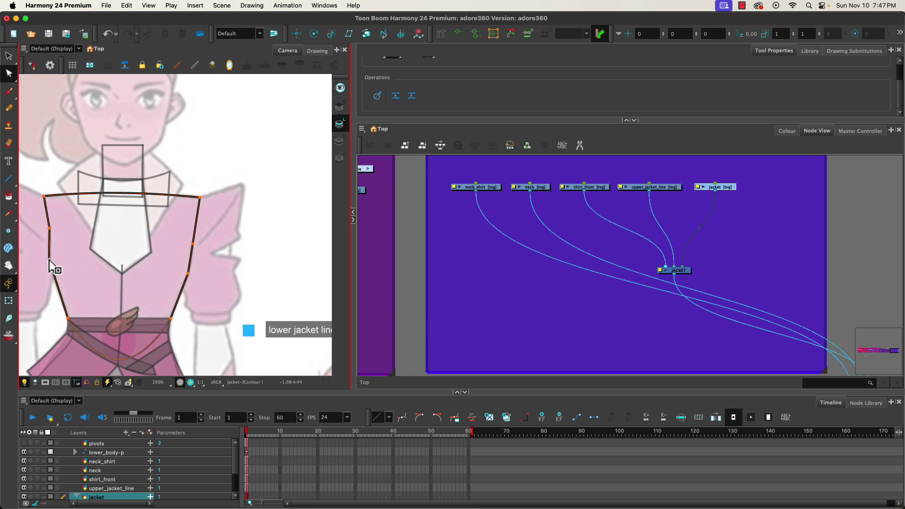
mouse_move(49, 260)
mouse_down()
mouse_move(44, 254)
mouse_move(63, 263)
mouse_move(59, 277)
mouse_move(44, 245)
mouse_up()
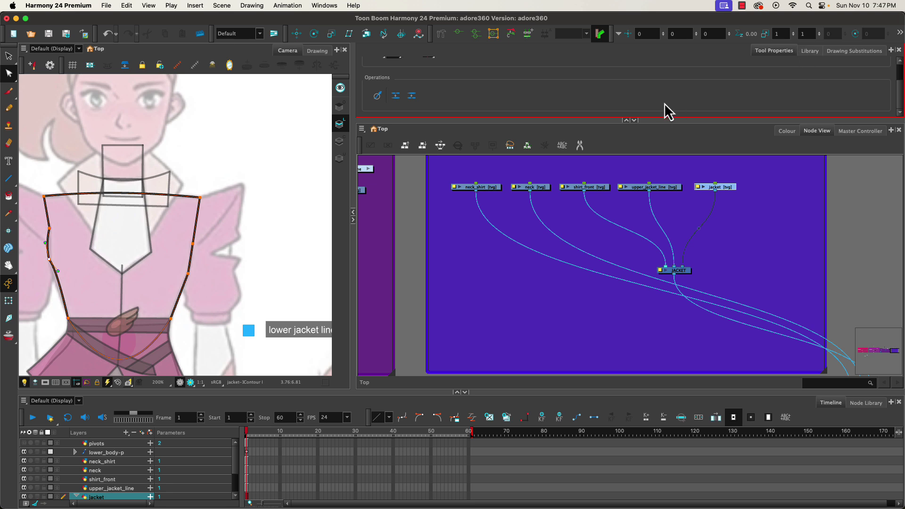
scroll(898, 92, up, 2)
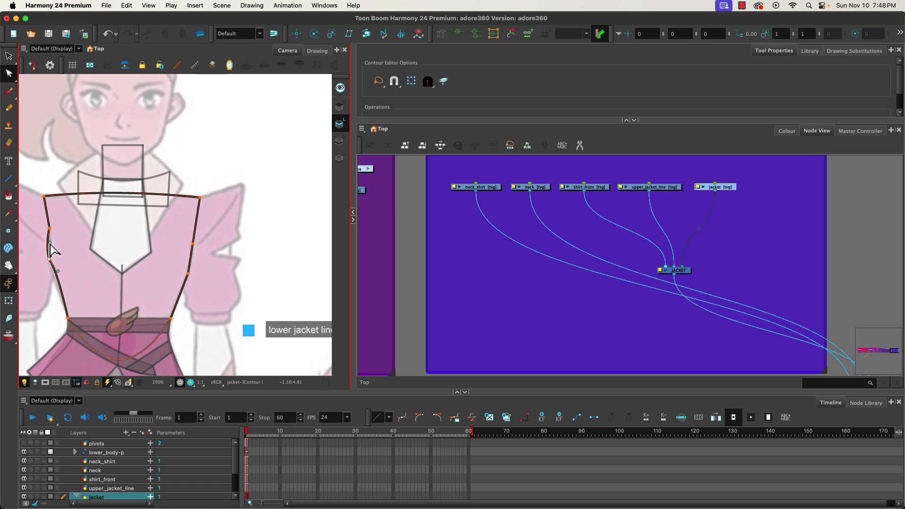
drag(58, 271, 56, 286)
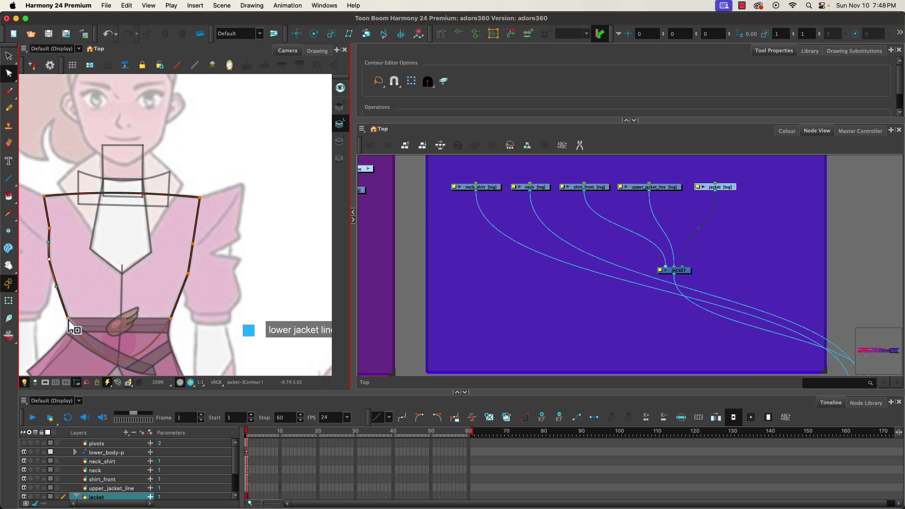
Curve the jacket outline into both waist corners and reshape the bottom edge into a wider, deeper downward arc
drag(70, 321, 76, 339)
drag(171, 319, 163, 340)
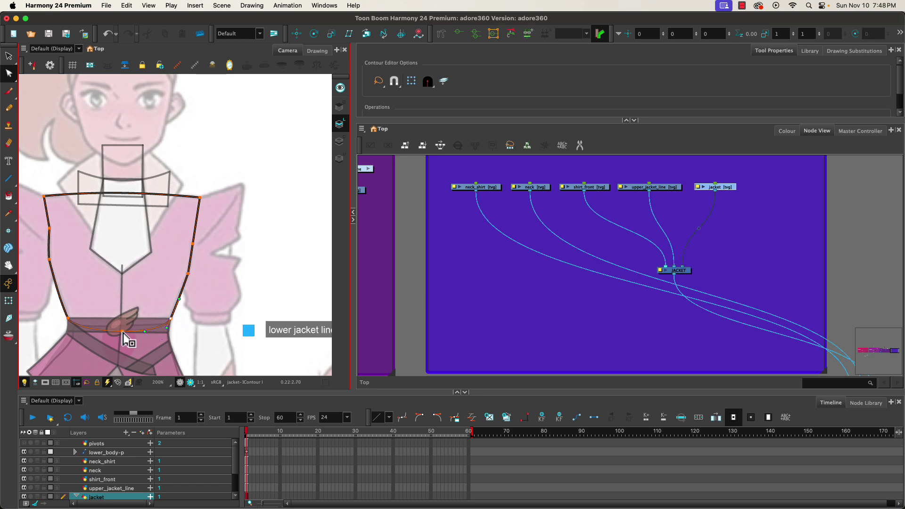
drag(122, 333, 120, 364)
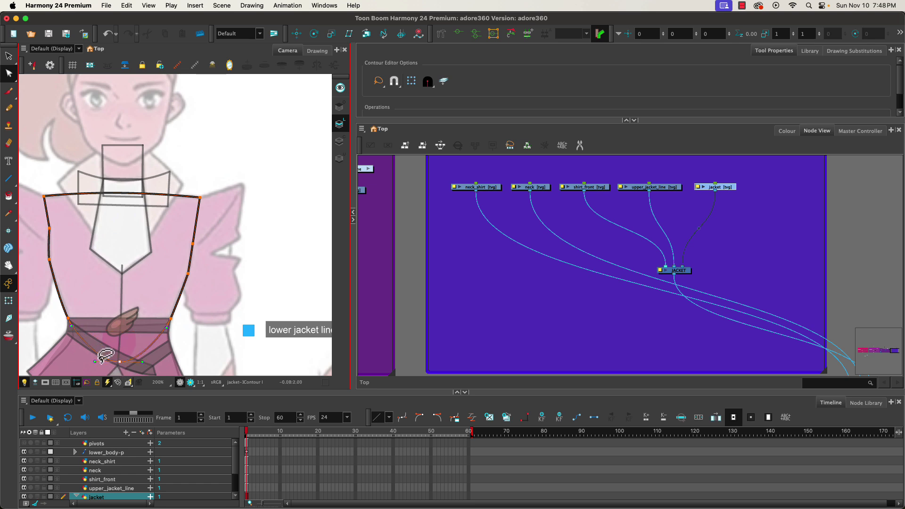
click(103, 357)
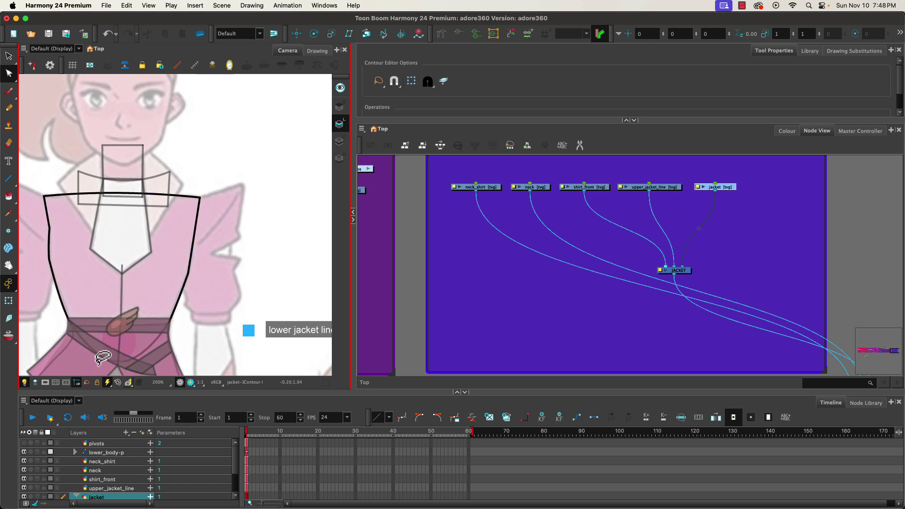
click(125, 364)
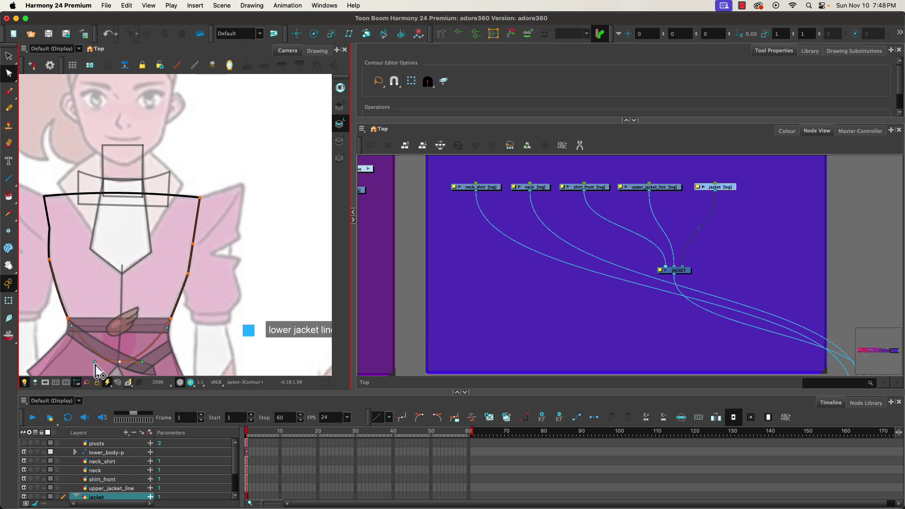
drag(95, 362, 84, 363)
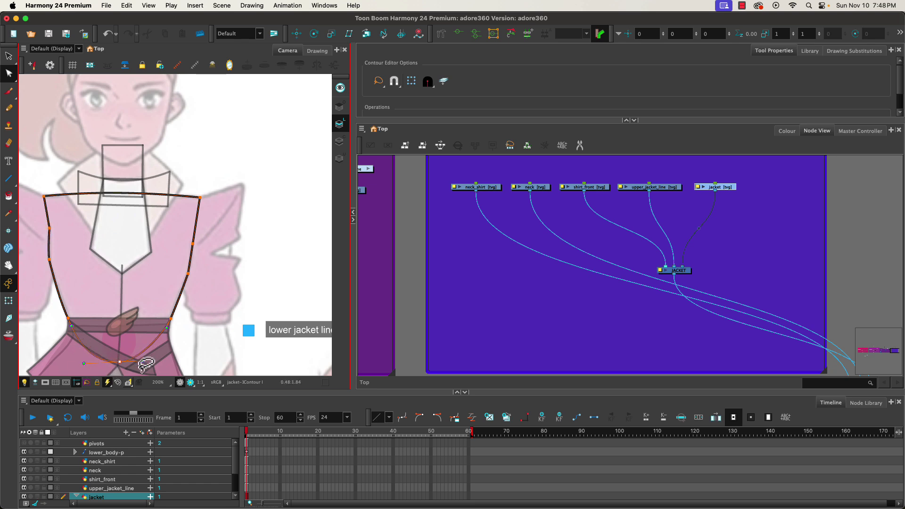
drag(143, 362, 151, 363)
Smooth the points along the right side of the jacket outline and raise the middle of the shoulder line slightly
click(188, 274)
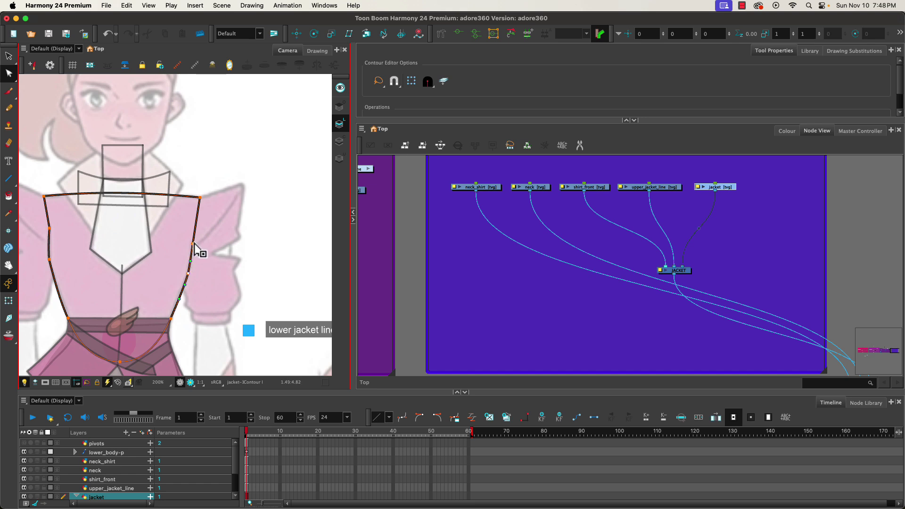
drag(193, 243, 173, 232)
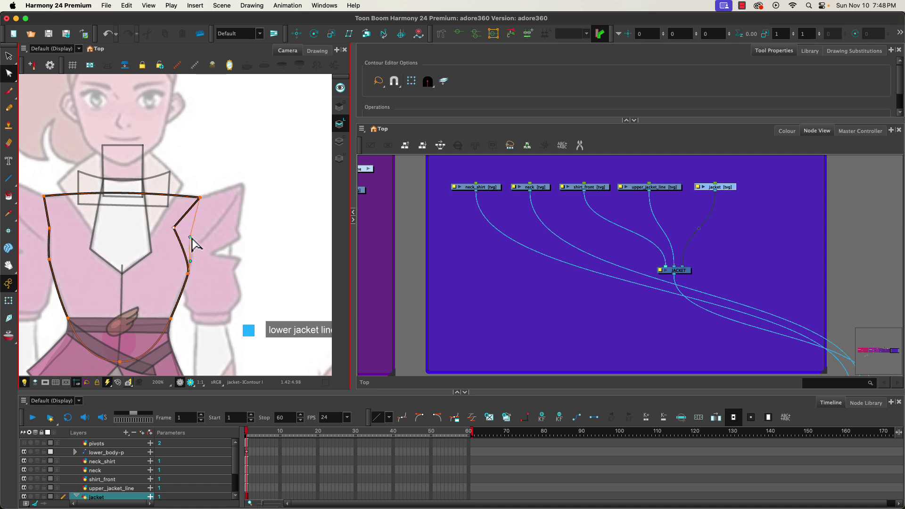
key(super+z)
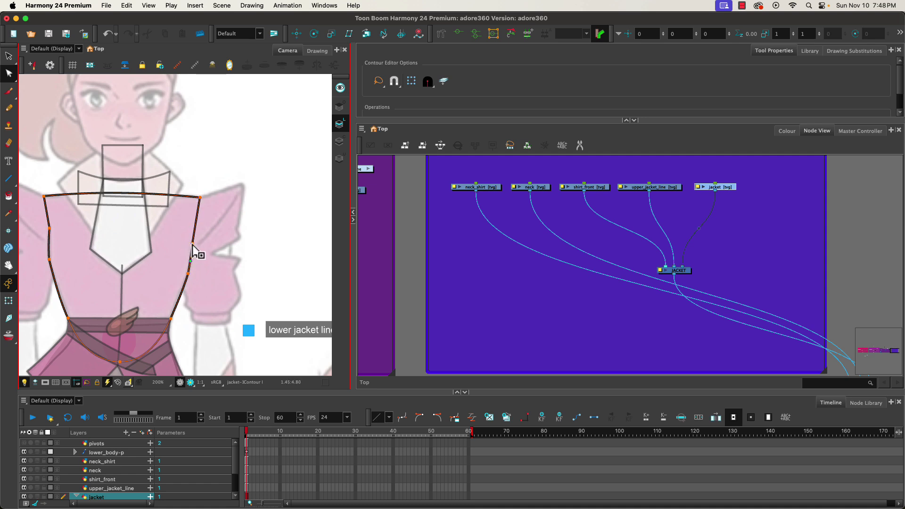
click(193, 244)
drag(187, 248, 193, 256)
mouse_move(123, 194)
mouse_down()
mouse_move(160, 187)
mouse_move(125, 190)
mouse_up()
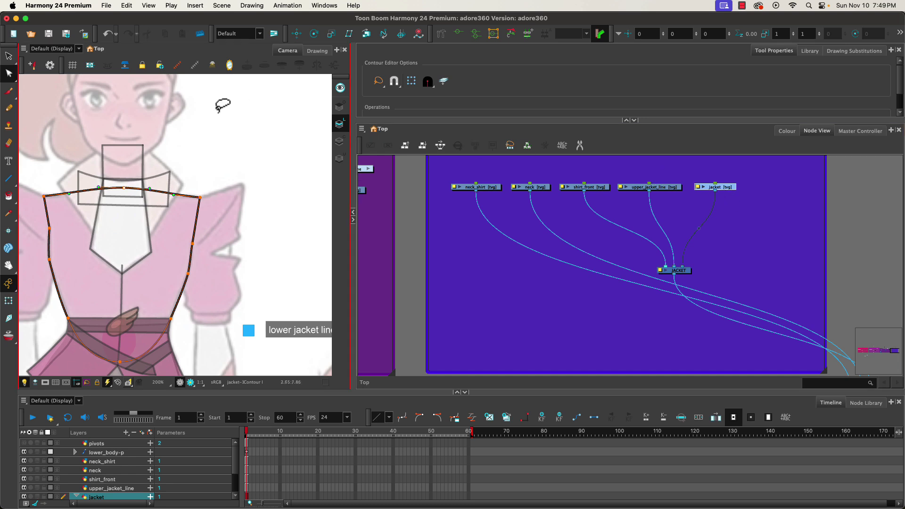
Create colour art from the line art on the closed jacket, shirt_front, neck and neck_shirt drawings, leaving neck_shirt selected
click(124, 70)
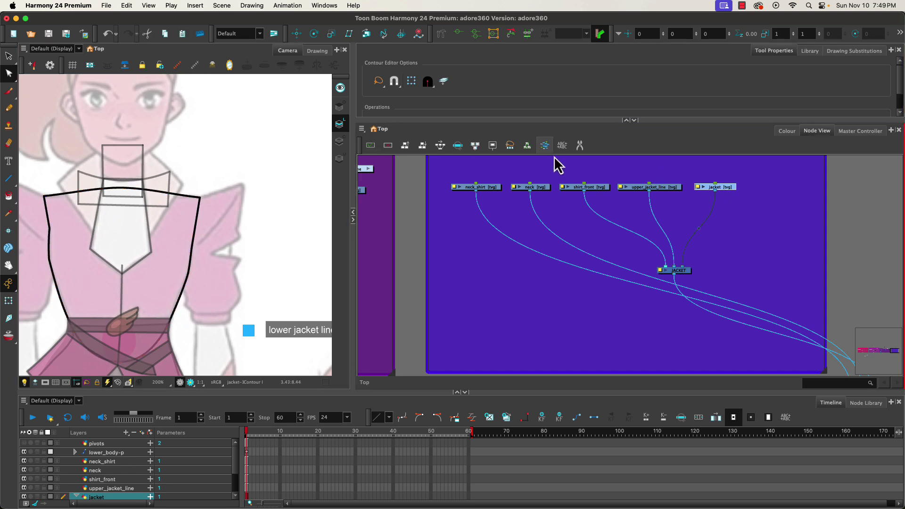
click(657, 187)
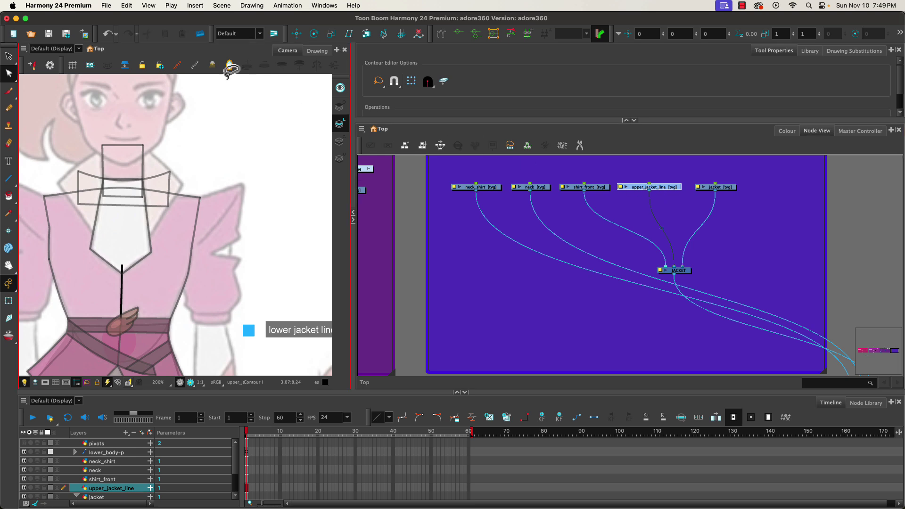
click(591, 188)
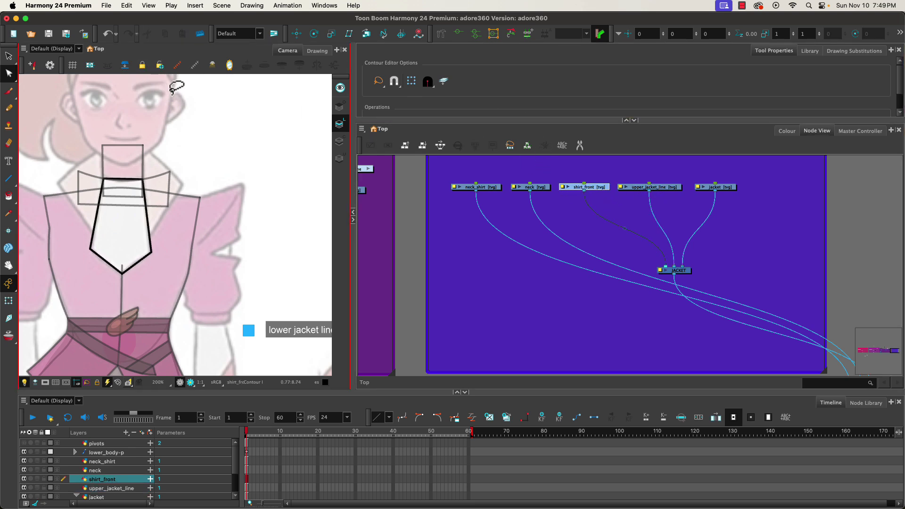
key(super+z)
click(8, 56)
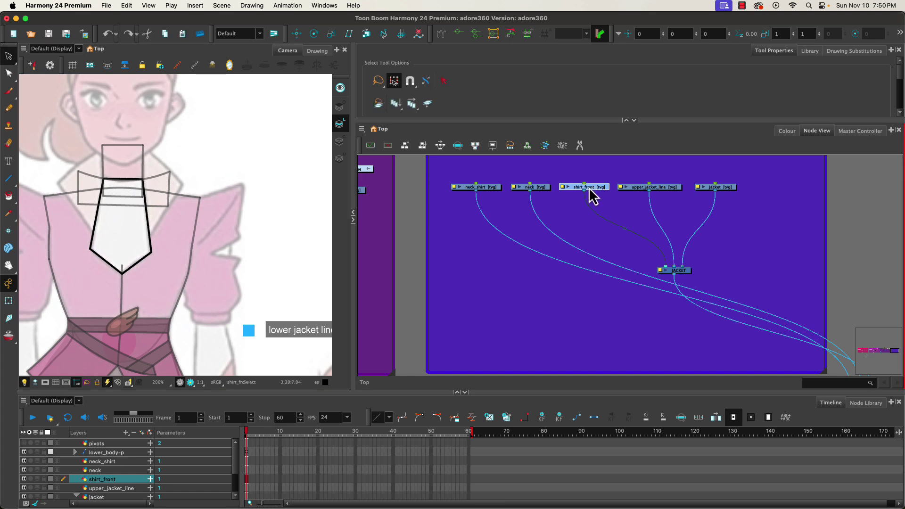
click(542, 188)
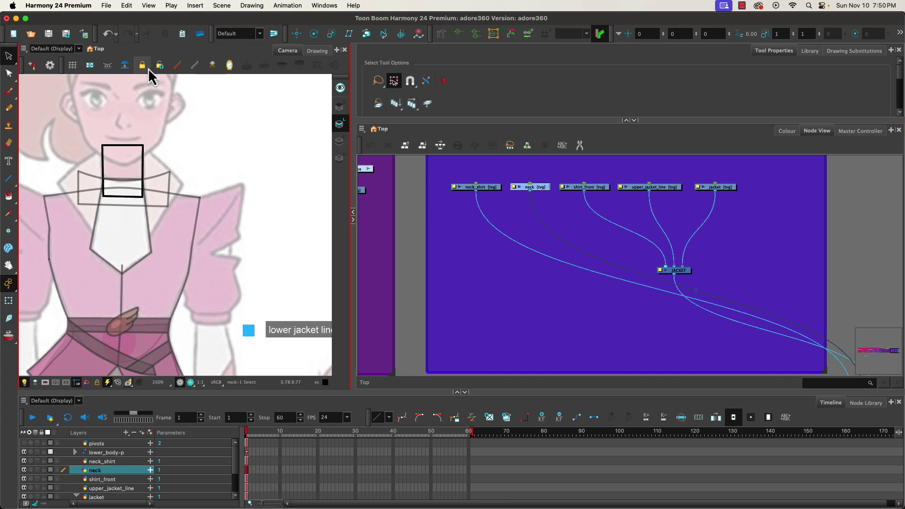
click(586, 193)
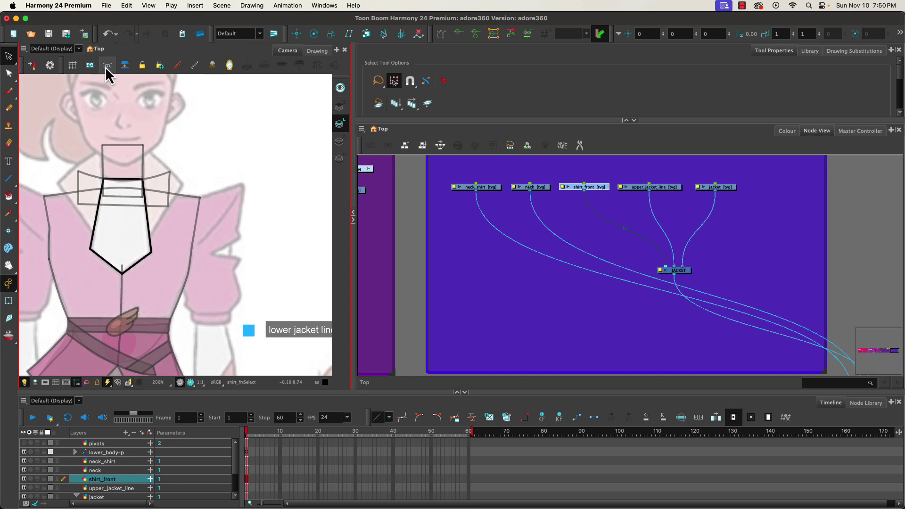
click(482, 188)
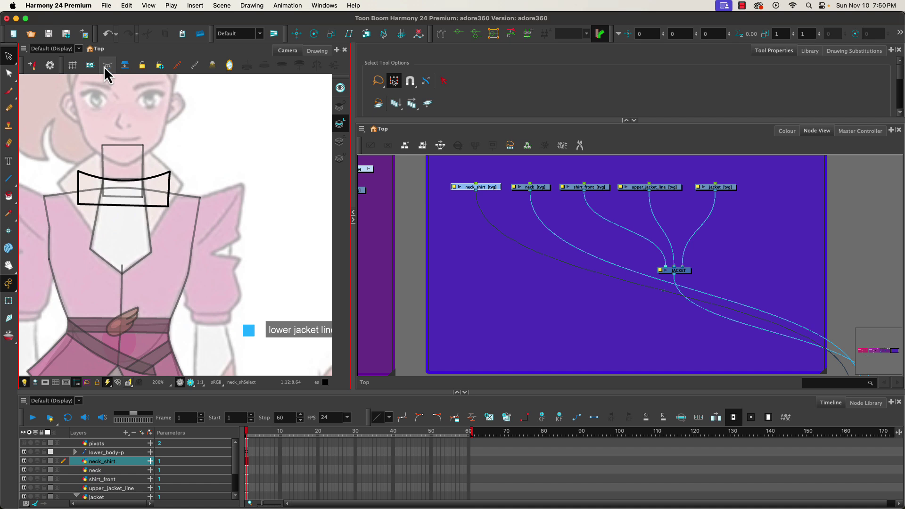
On the colour art layer, fill the neck_shirt and shirt_front drawings with the shirt colour using the Paint tool
click(340, 141)
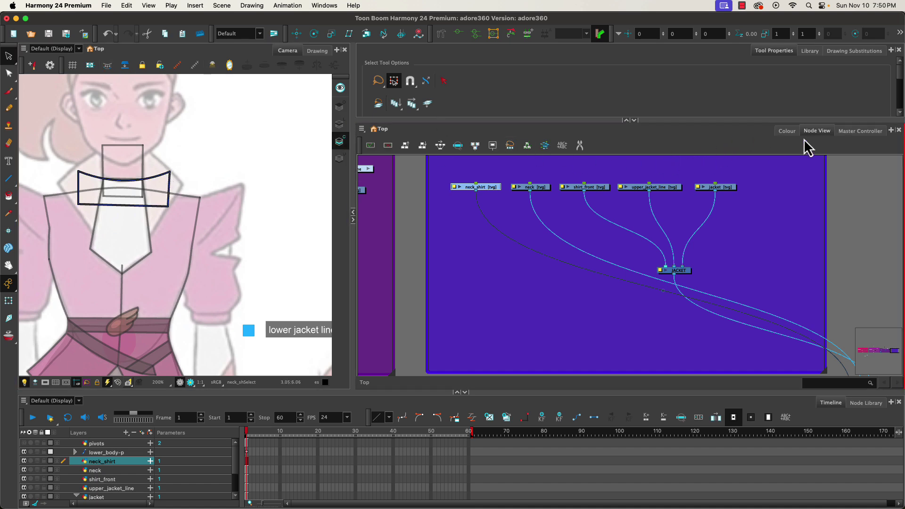
click(787, 132)
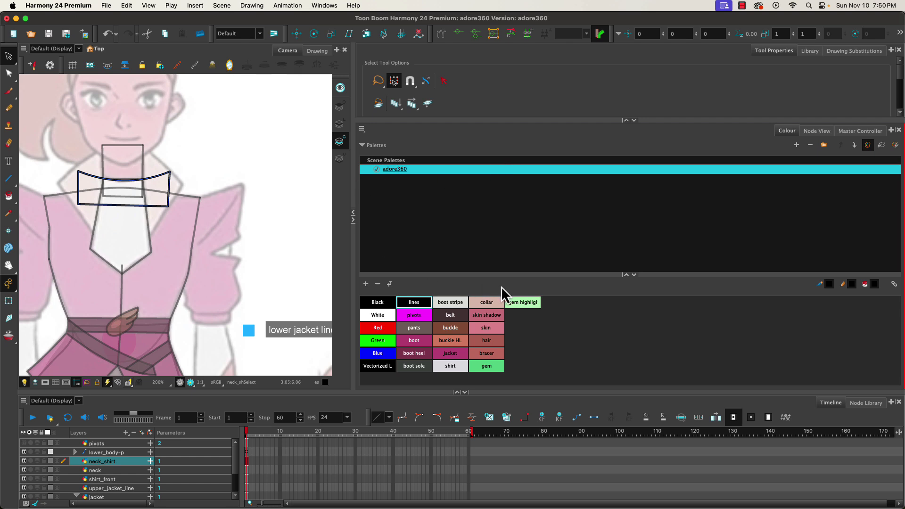
click(458, 367)
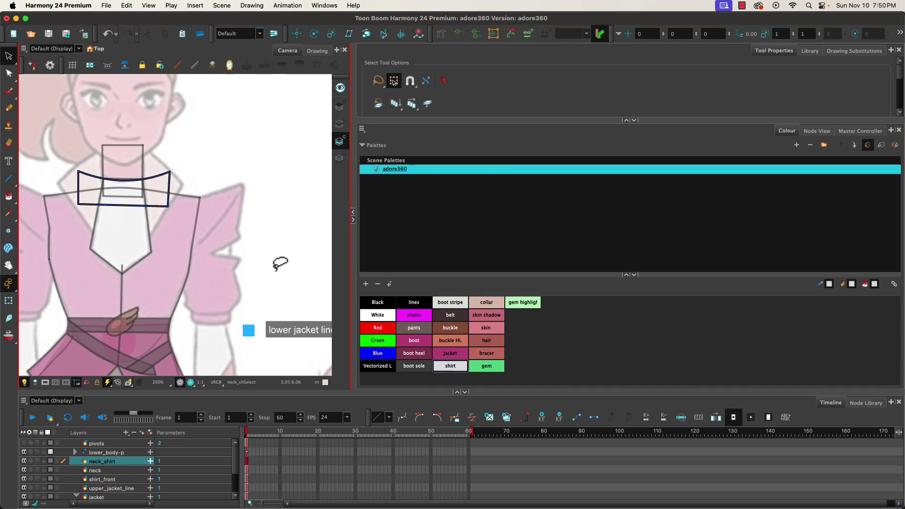
click(9, 195)
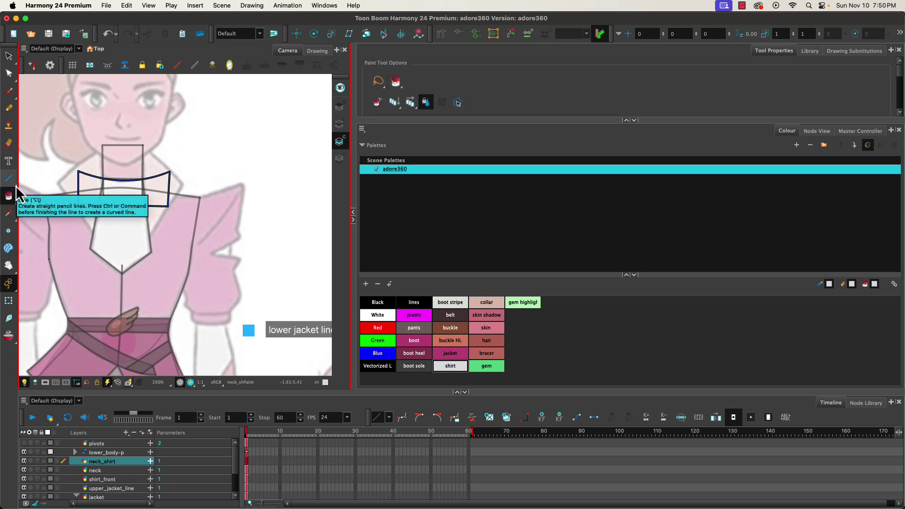
click(84, 180)
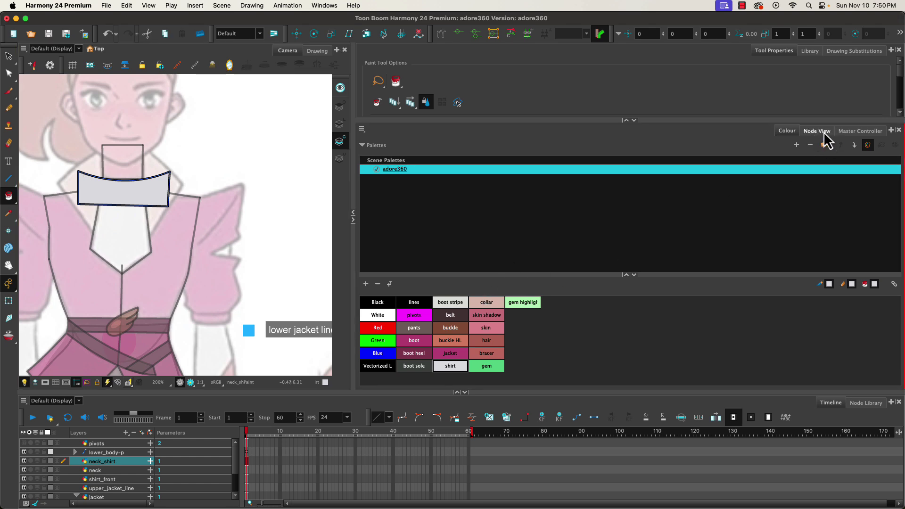
click(824, 132)
click(597, 188)
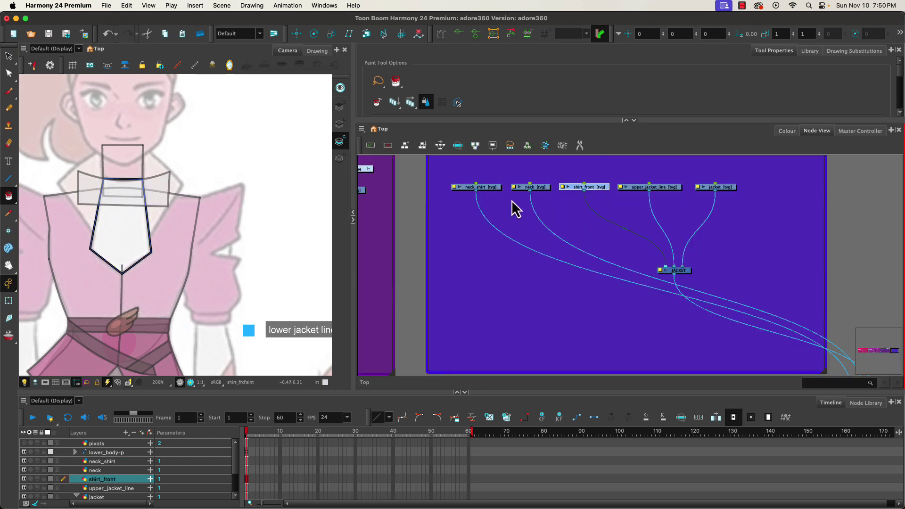
click(114, 252)
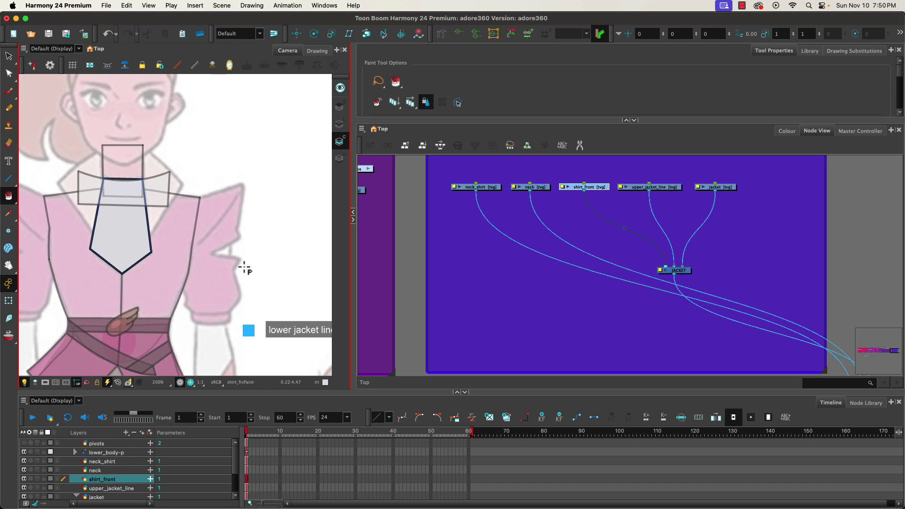
Fill the neck drawing's colour art with the skin shadow colour
click(540, 188)
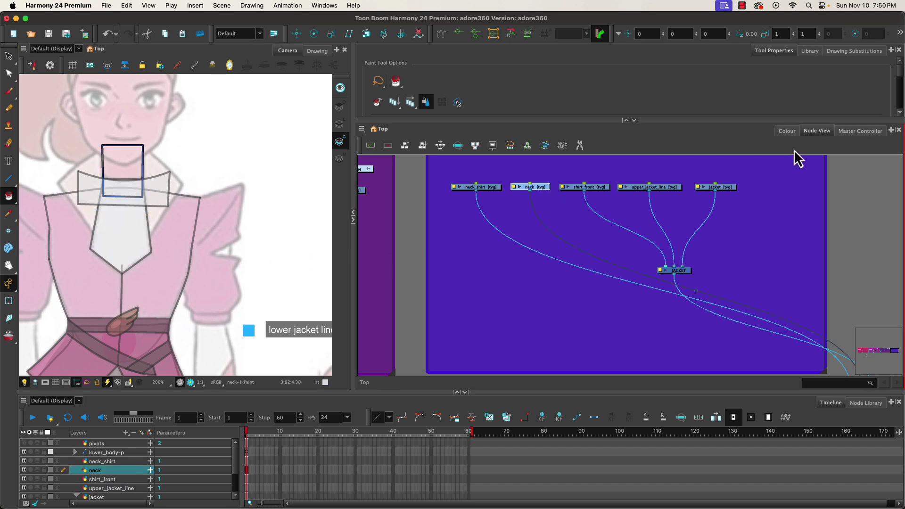
click(792, 132)
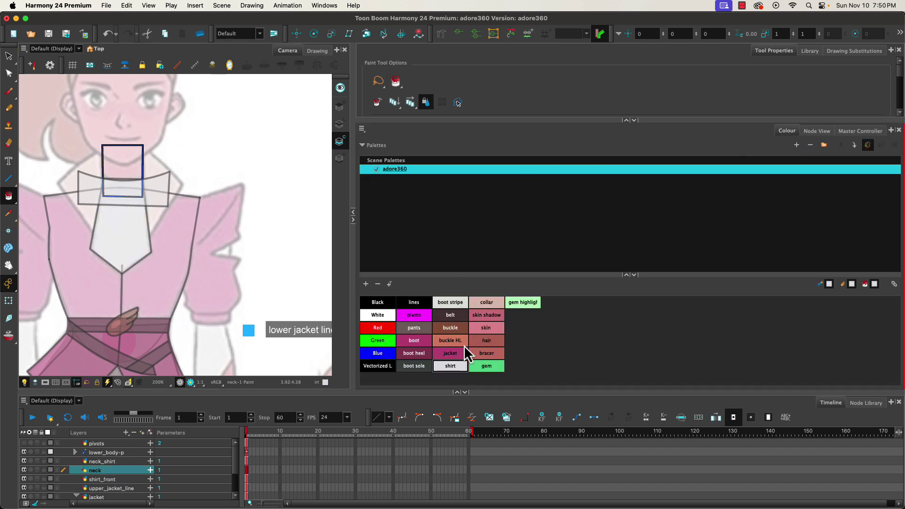
click(480, 330)
click(480, 316)
click(114, 172)
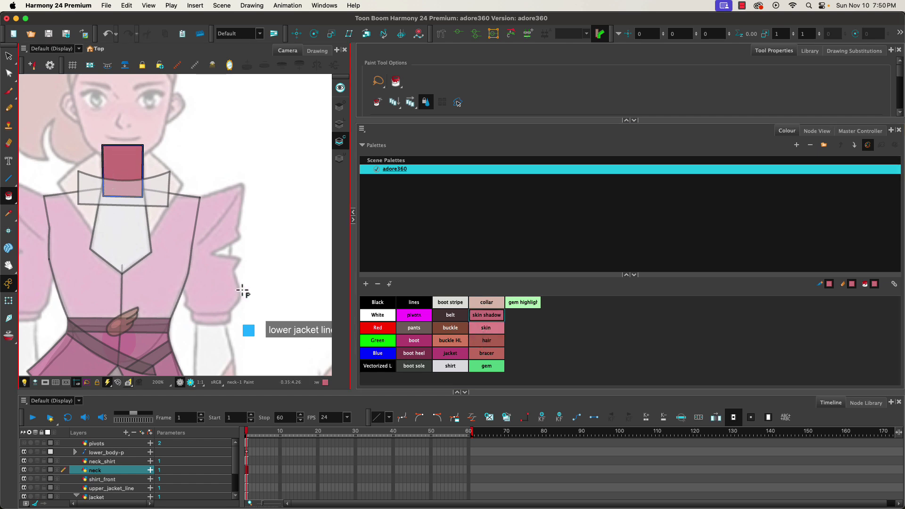
Create colour art from the line art on the jacket drawing and fill it with the jacket colour
click(449, 354)
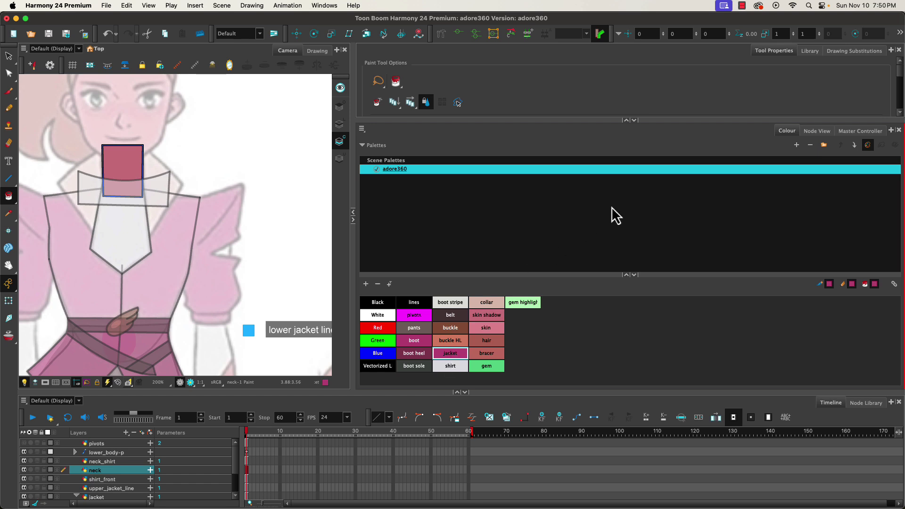
click(818, 133)
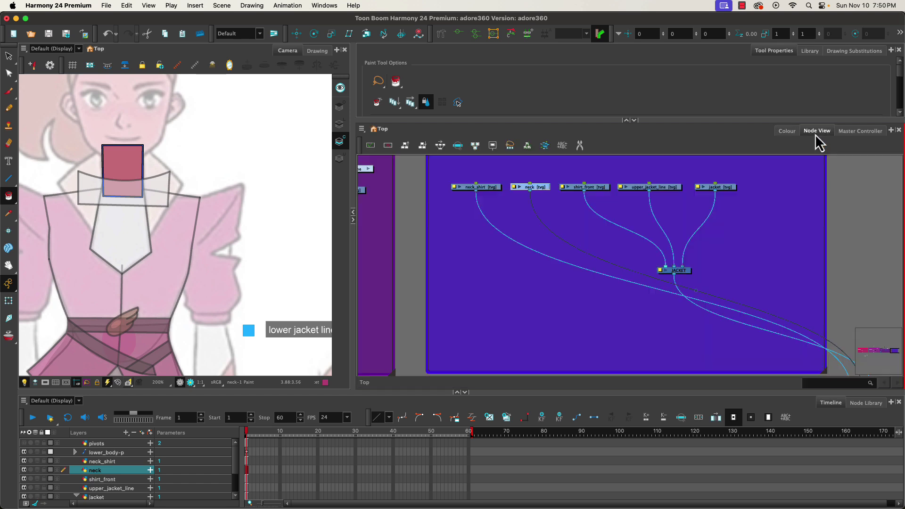
click(727, 189)
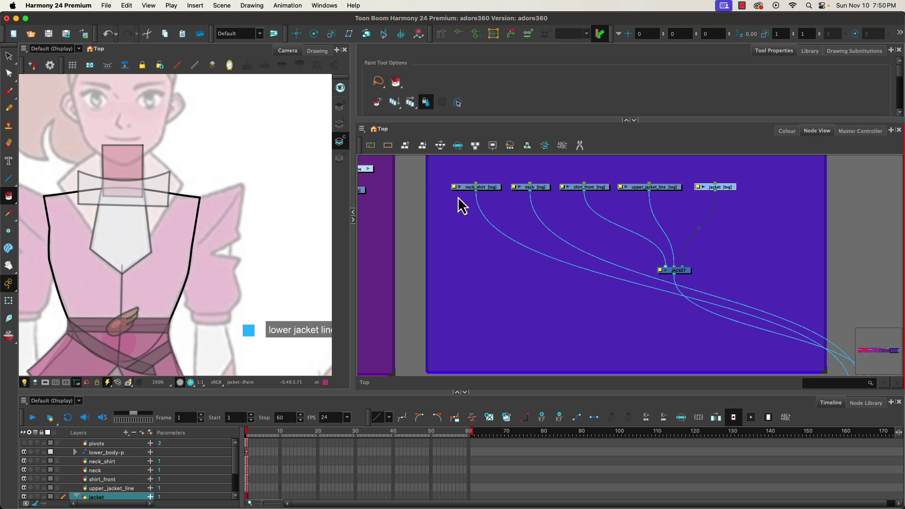
click(339, 124)
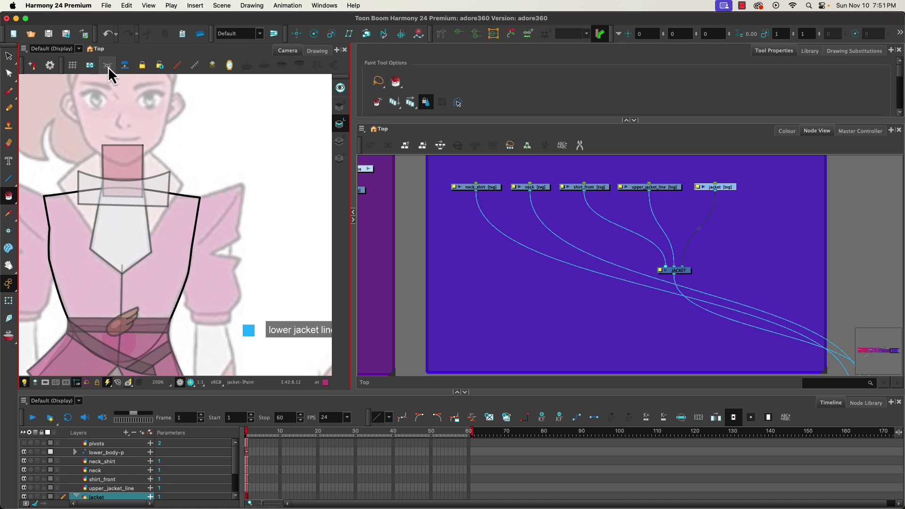
click(340, 141)
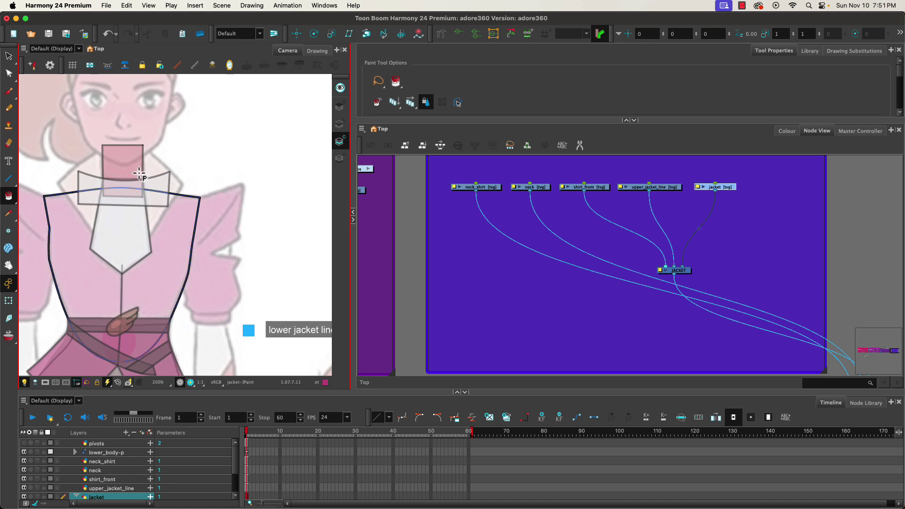
click(83, 291)
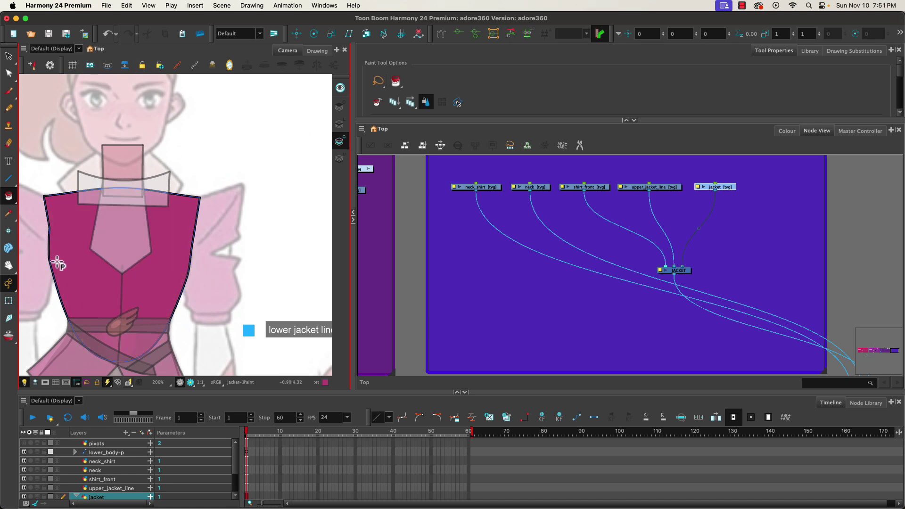
Deselect the drawings, switch to the Transform tool and add a Cutter node inside the JACKET UPPER backdrop
click(408, 327)
click(8, 300)
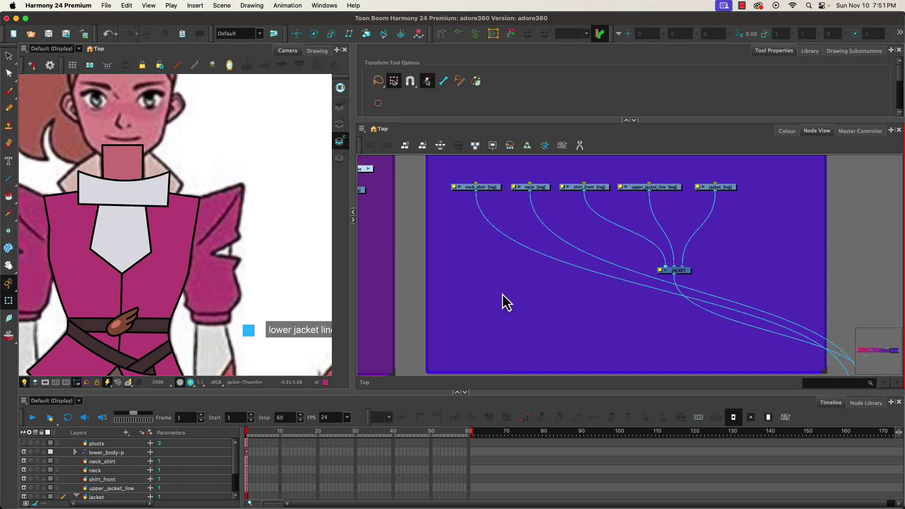
key(Tab)
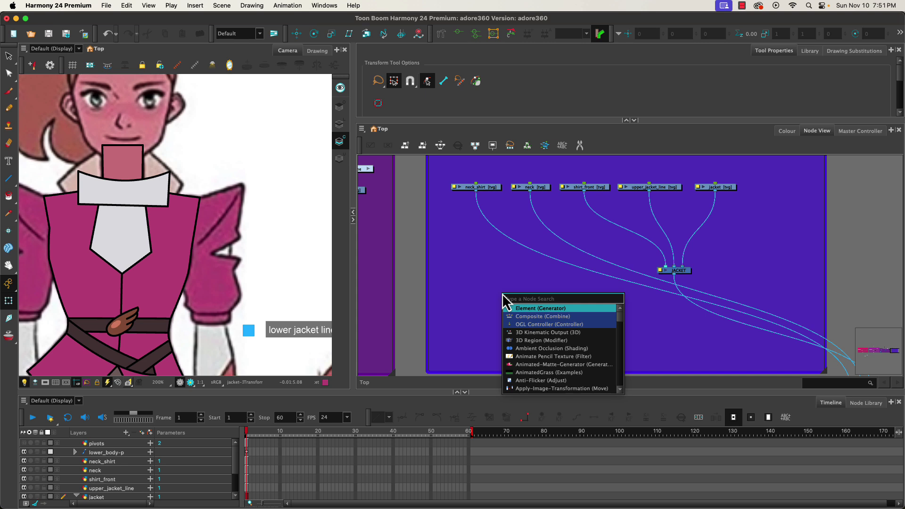
text(cu)
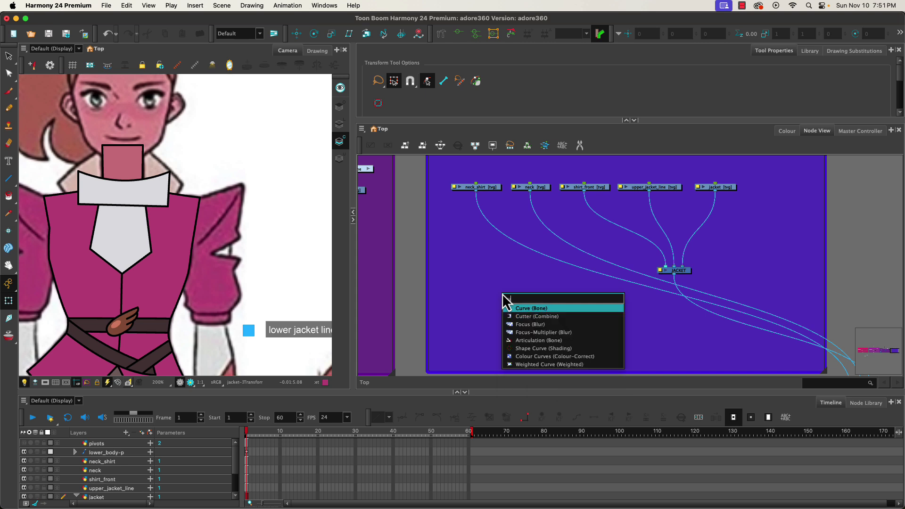
text(t)
key(Return)
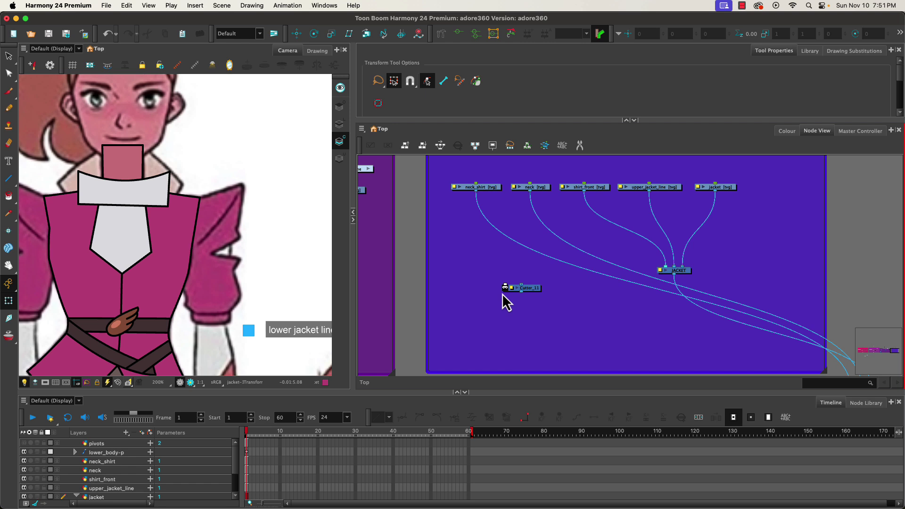
key(Tab)
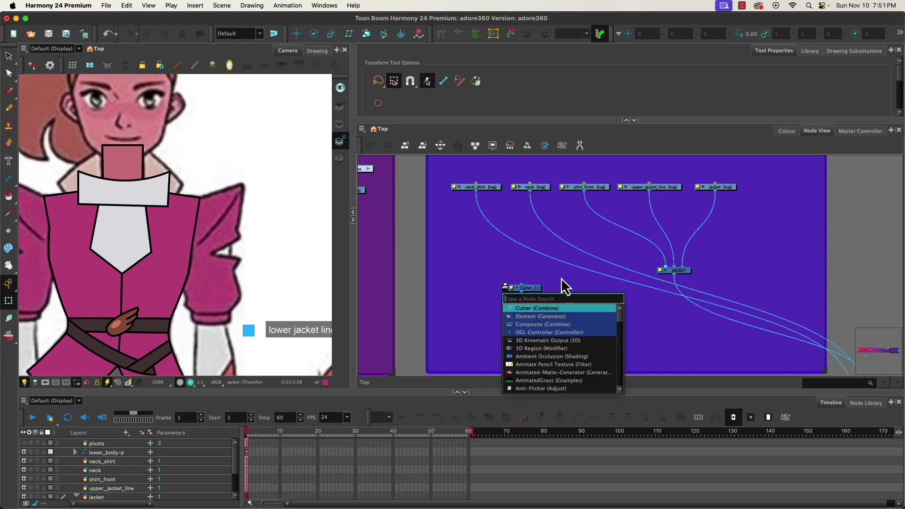
Import the art layers.tpl template from the rigging library folder into the node network
click(805, 51)
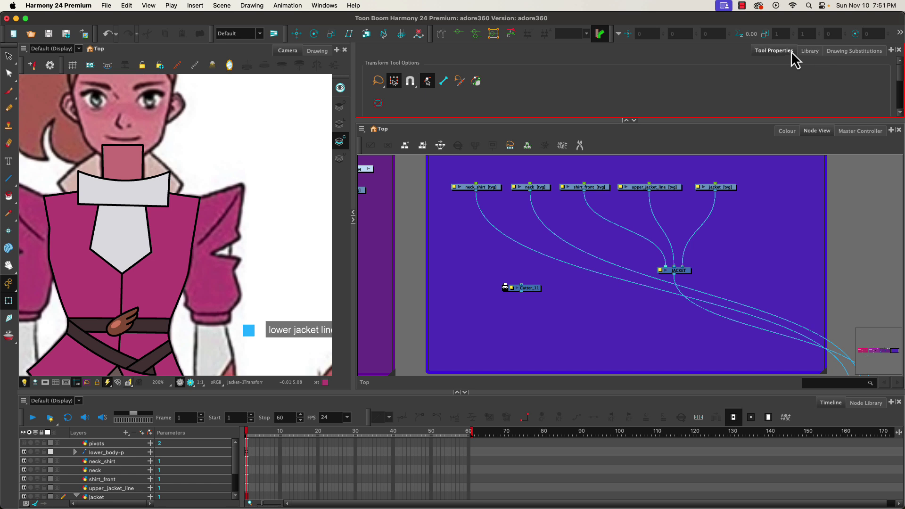
click(821, 51)
drag(574, 118, 572, 204)
click(403, 208)
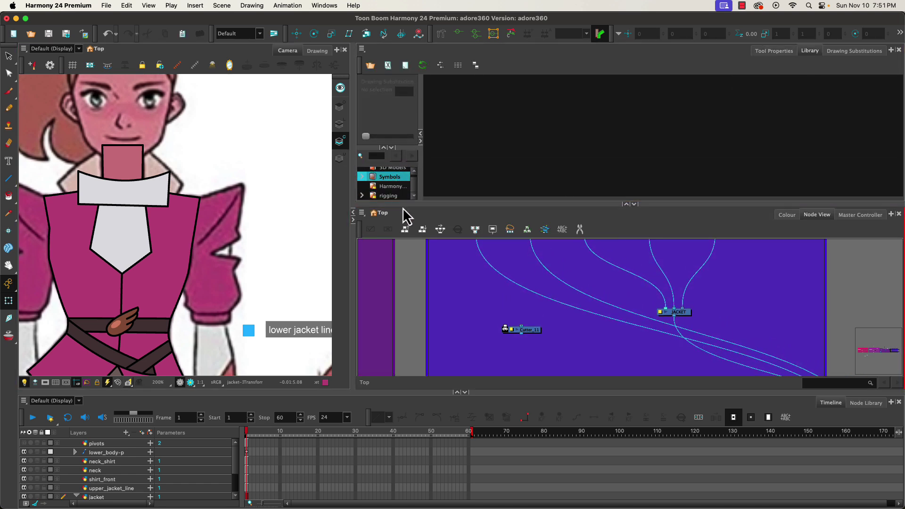
drag(467, 204, 458, 248)
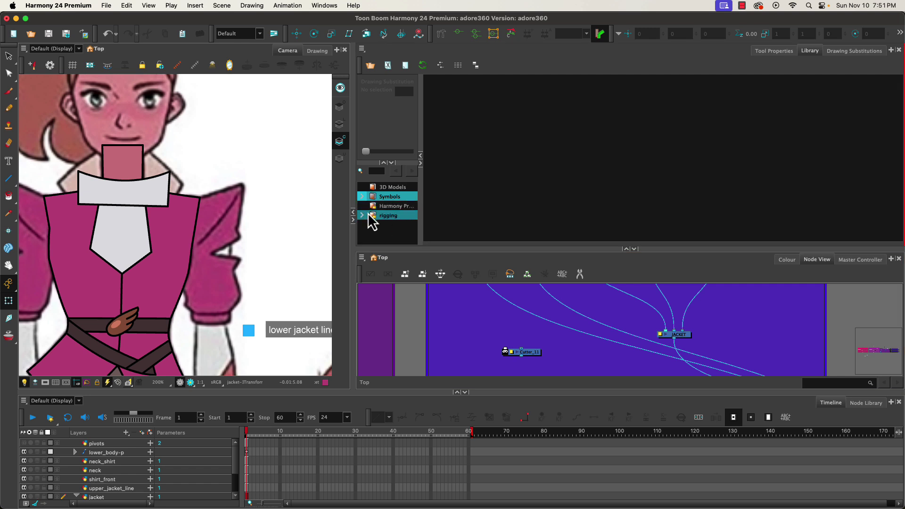
click(382, 216)
click(452, 99)
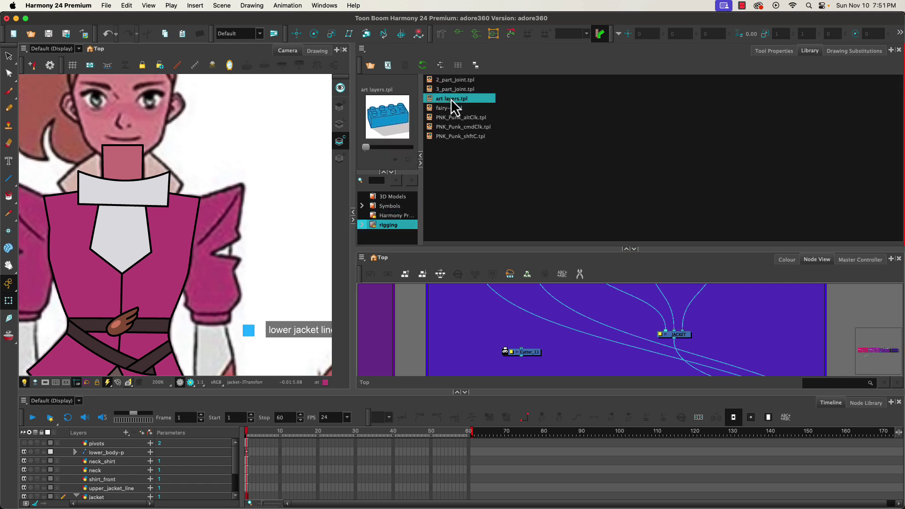
drag(454, 106, 457, 315)
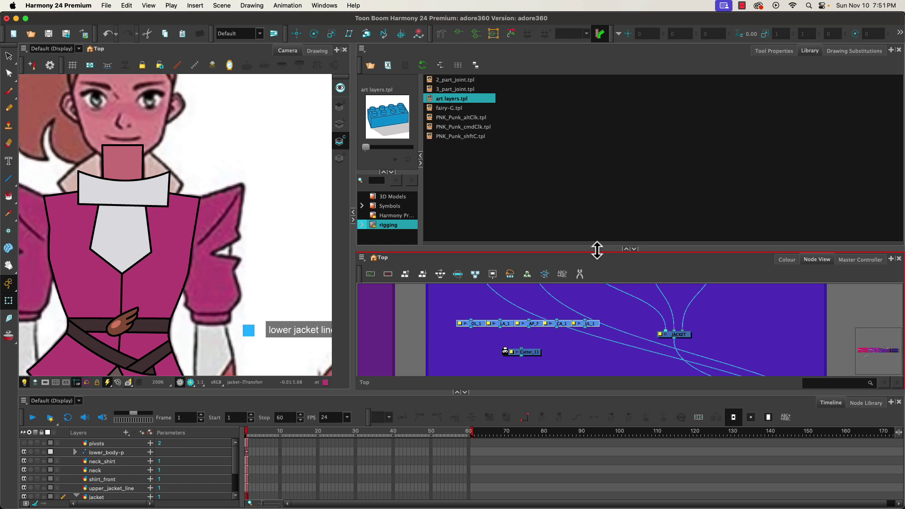
Enlarge the node network area and move the imported art layer nodes below the JACKET UPPER backdrop
drag(598, 249, 593, 198)
drag(594, 177, 595, 171)
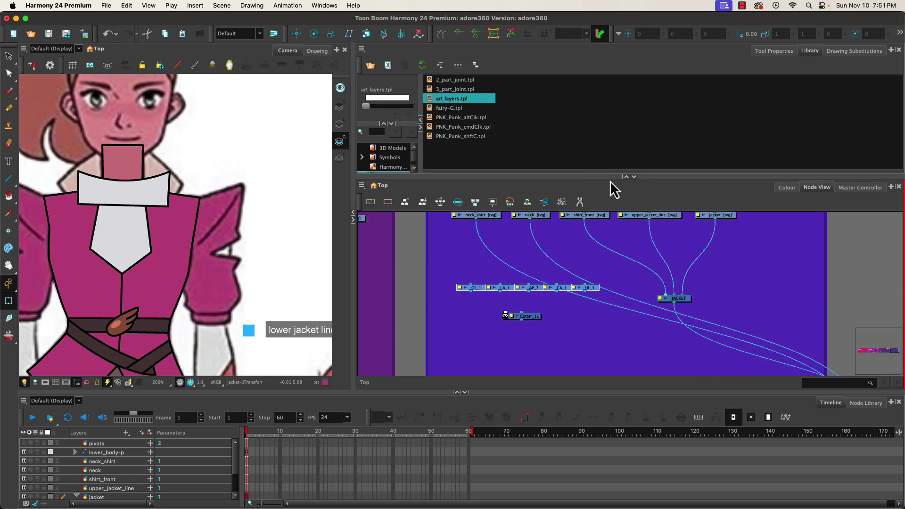
click(627, 178)
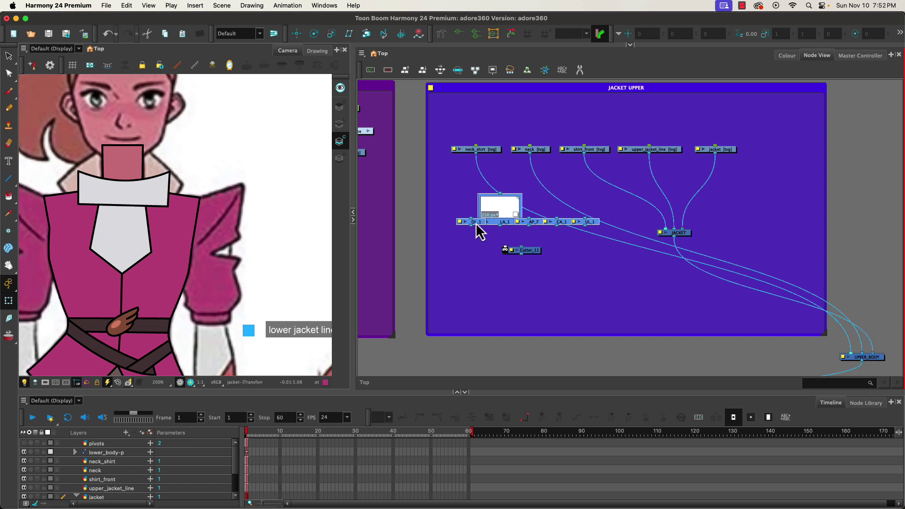
drag(484, 222, 507, 337)
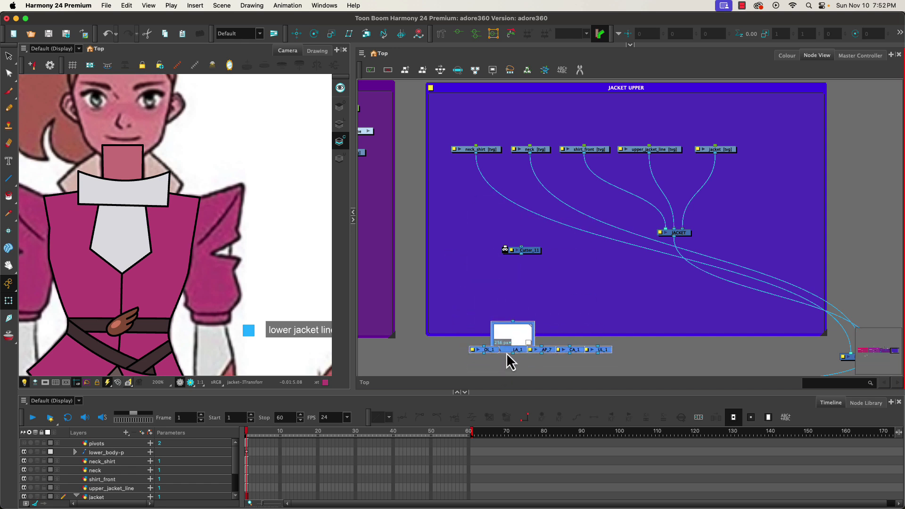
click(450, 344)
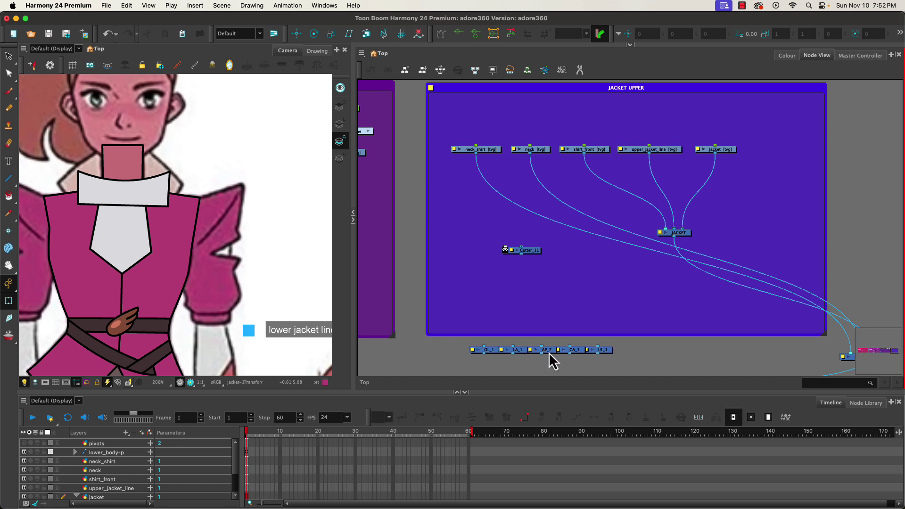
Insert Cutter_11 on the neck_shirt connection, using the neck drawing routed through the AP_7 node as its matte
drag(549, 352, 572, 188)
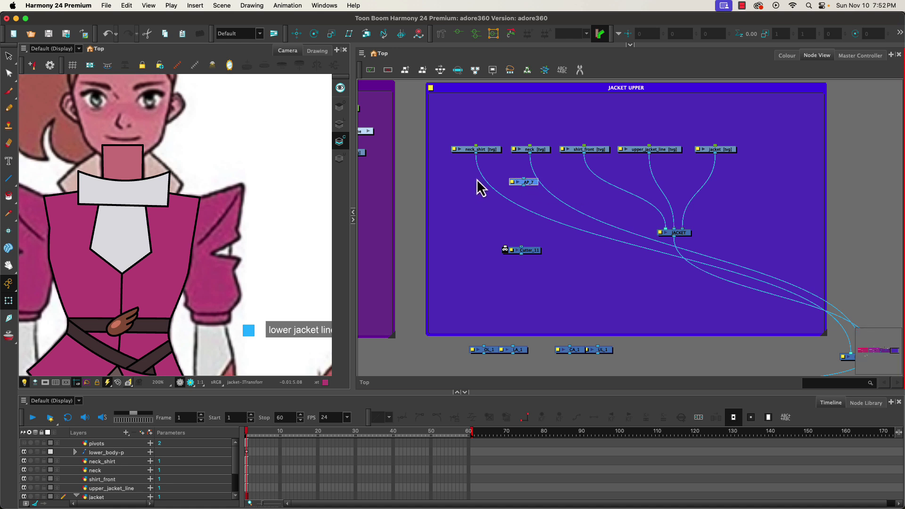
click(527, 162)
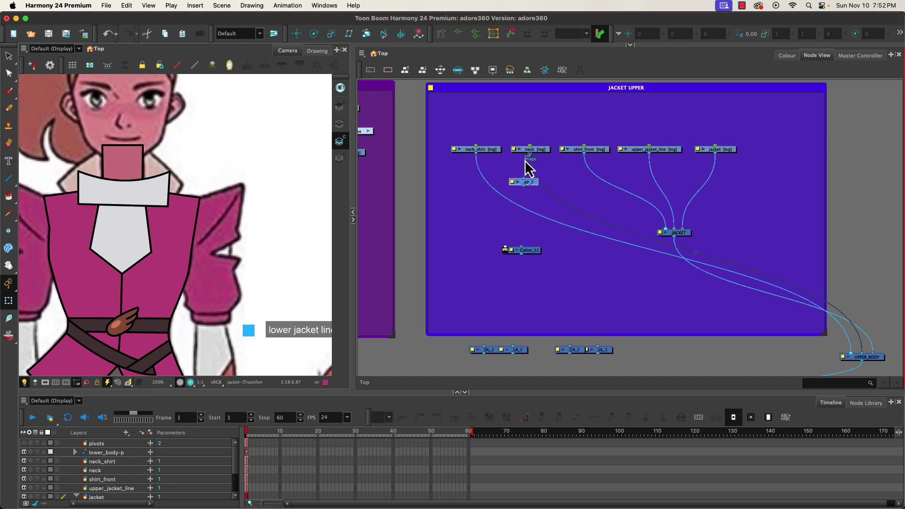
drag(519, 185, 494, 202)
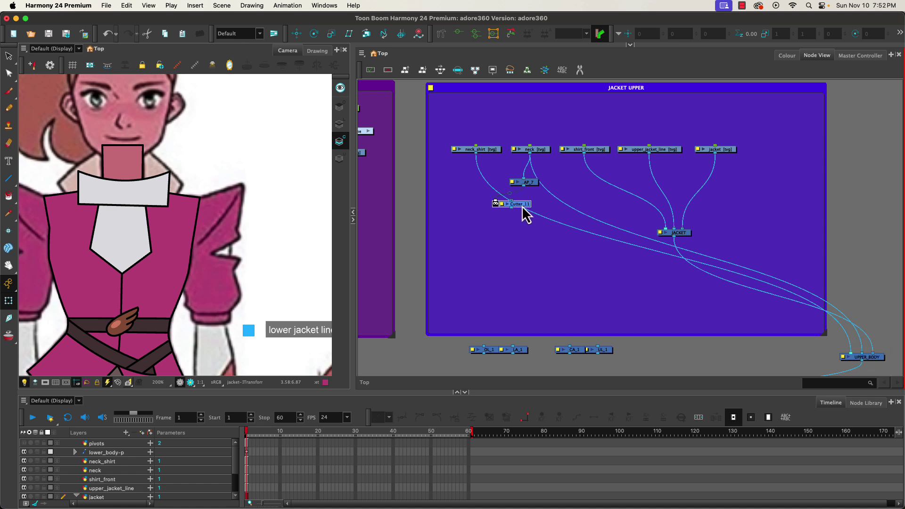
drag(523, 210, 526, 209)
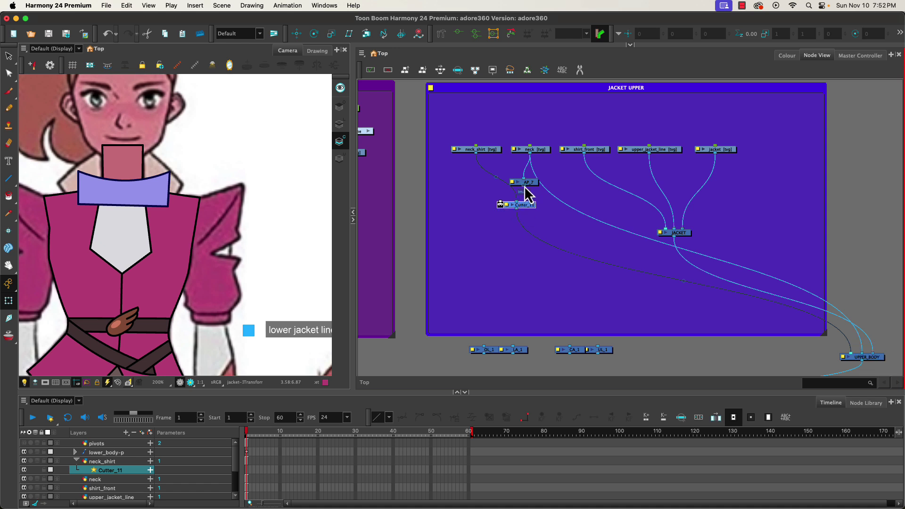
drag(525, 186, 499, 206)
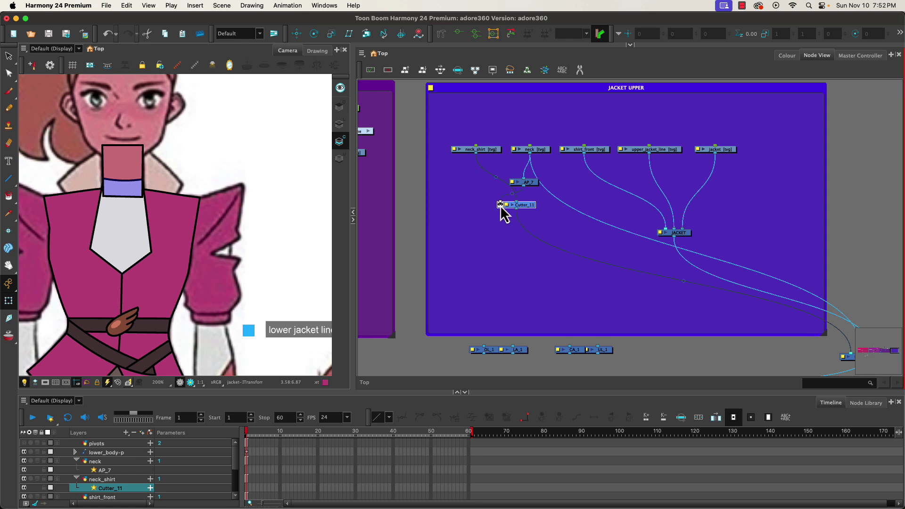
Reposition the AP_7 and Cutter_11 nodes so they sit beneath the neck_shirt drawing in the JACKET UPPER backdrop
click(528, 184)
drag(529, 185, 476, 178)
drag(528, 209, 485, 194)
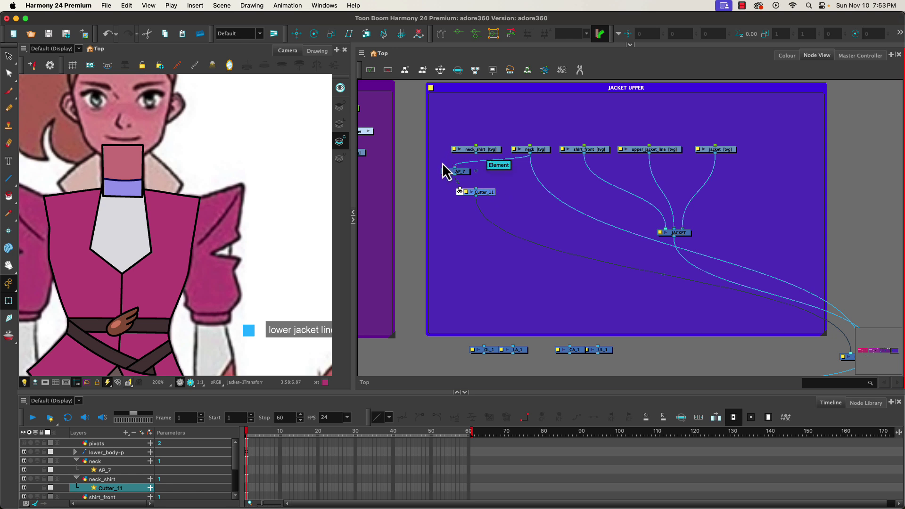
Delete the bottom outline of the neck drawing on its line art layer, then return to the Transform tool
click(539, 157)
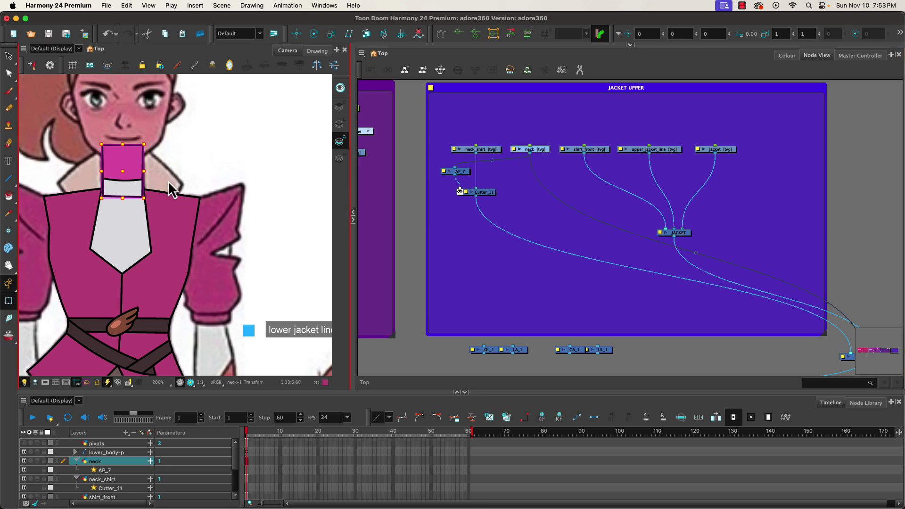
click(339, 123)
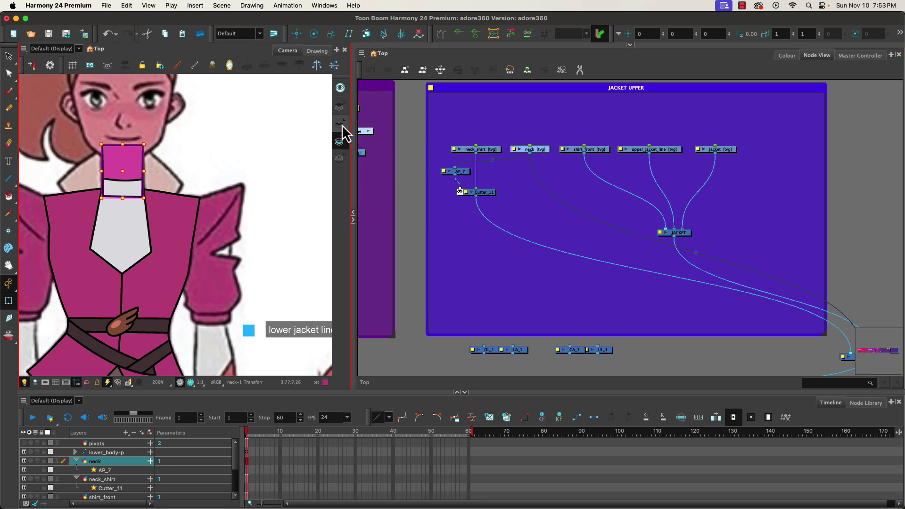
click(8, 73)
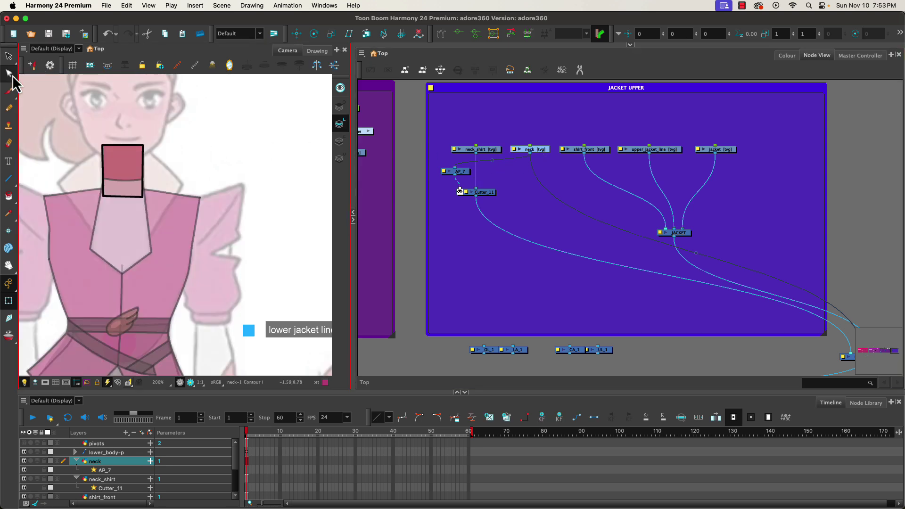
click(127, 202)
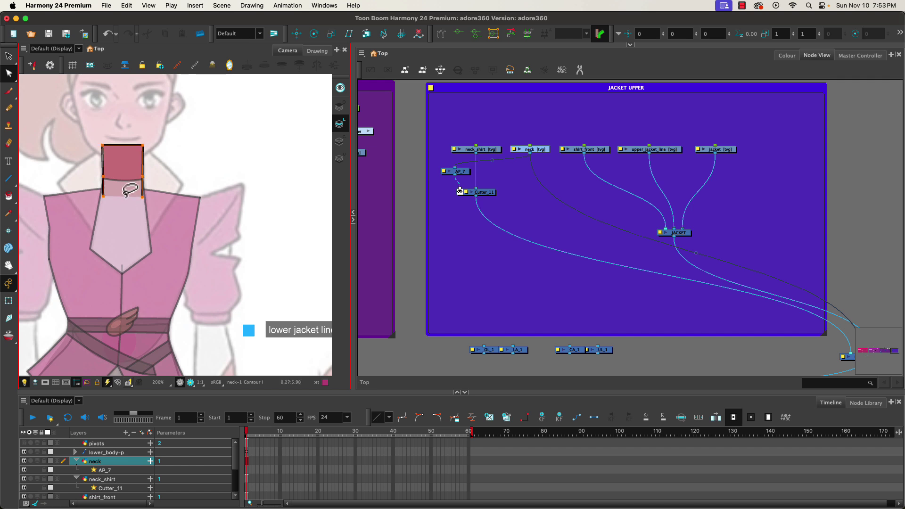
click(416, 243)
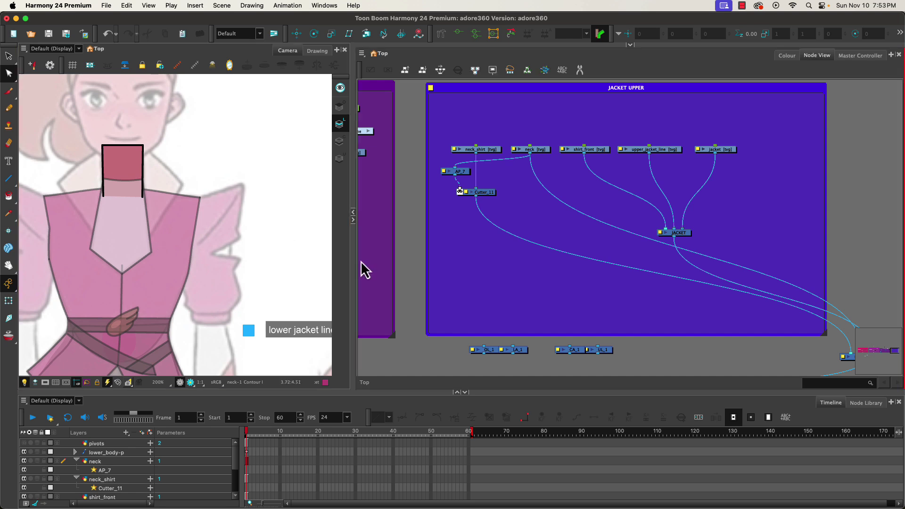
click(8, 302)
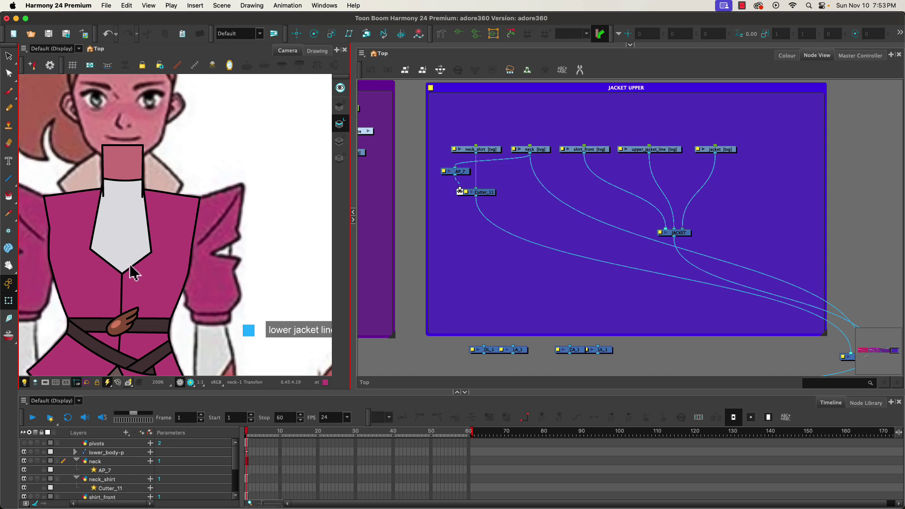
Disable and re-enable the UPPER_BODY composite to compare the rig's upper body with the reference artwork
drag(91, 218, 60, 211)
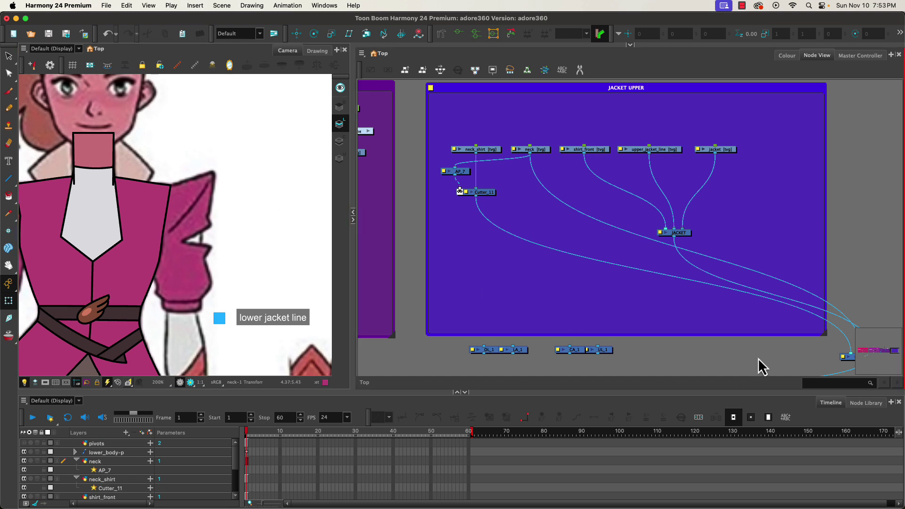
click(851, 358)
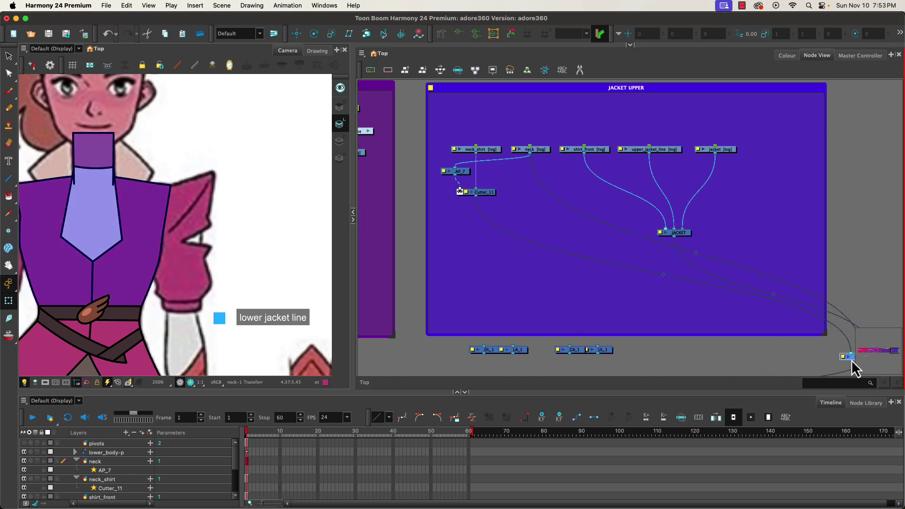
key(d)
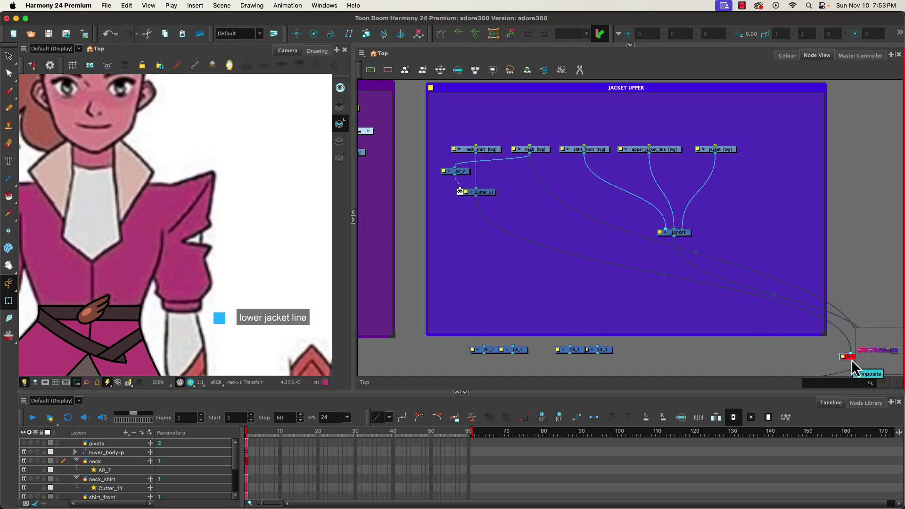
key(d)
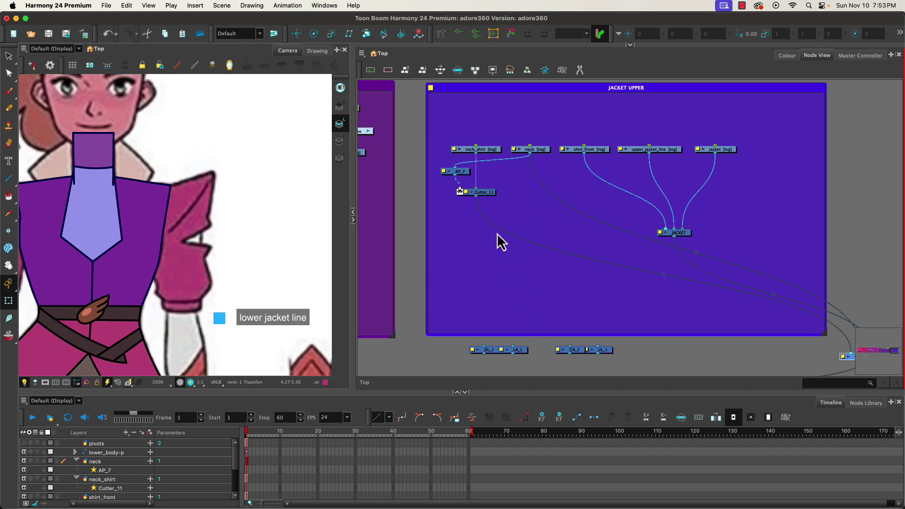
Duplicate Cutter_11 and place the copy in open space below the neck drawing
click(482, 192)
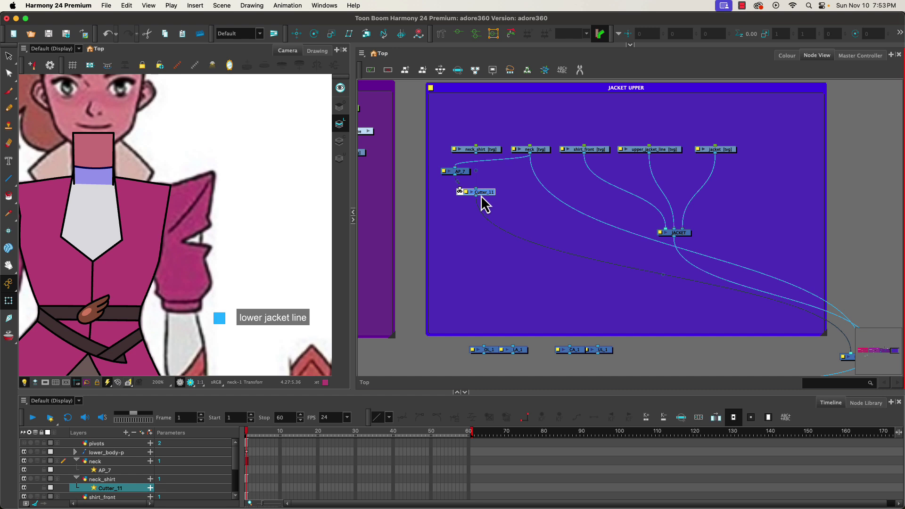
key(super+v)
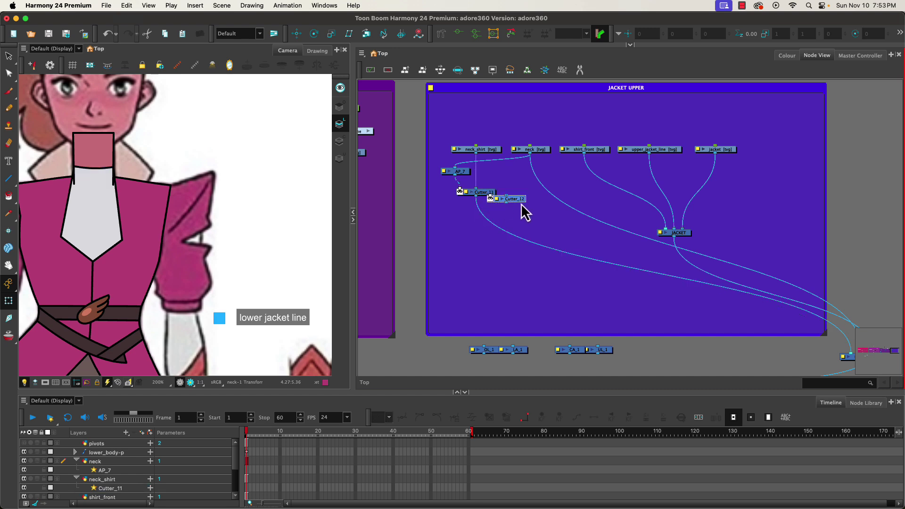
drag(519, 199, 550, 211)
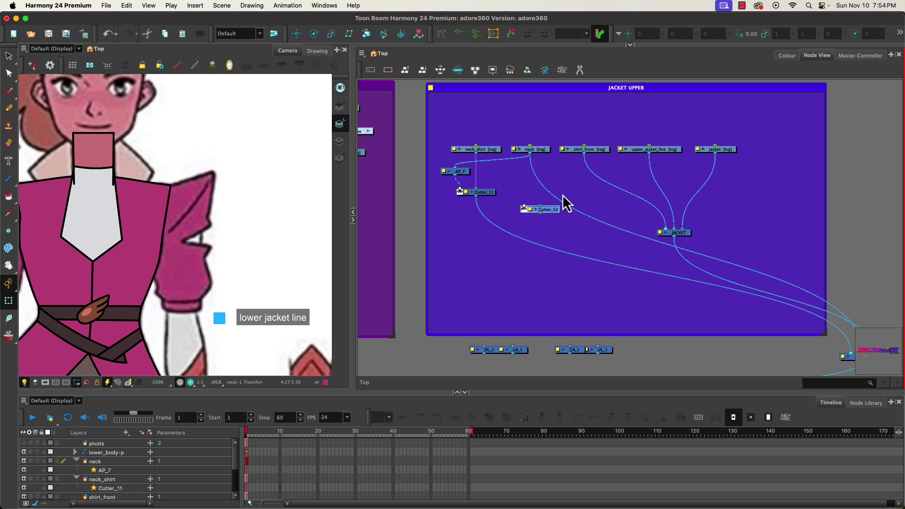
Add an Element node and an Image-Switch node above the duplicated cutter
key(Tab)
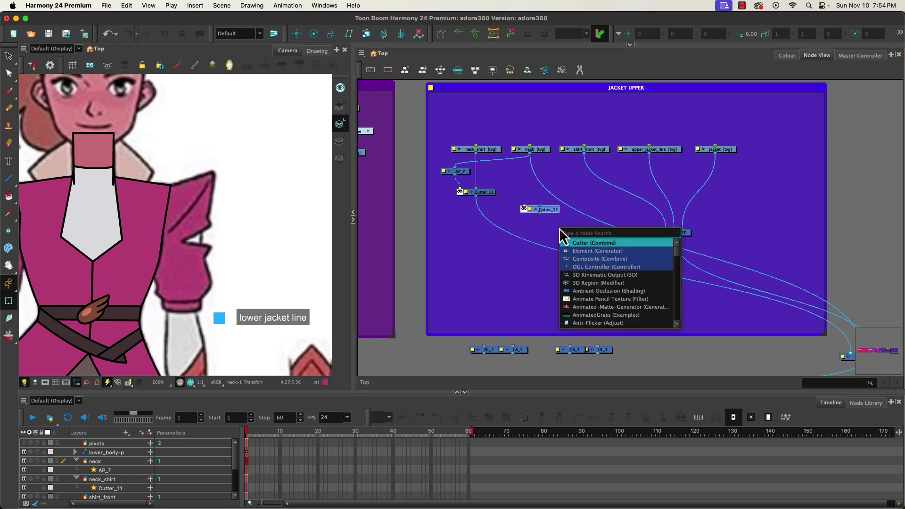
key(Down)
key(Return)
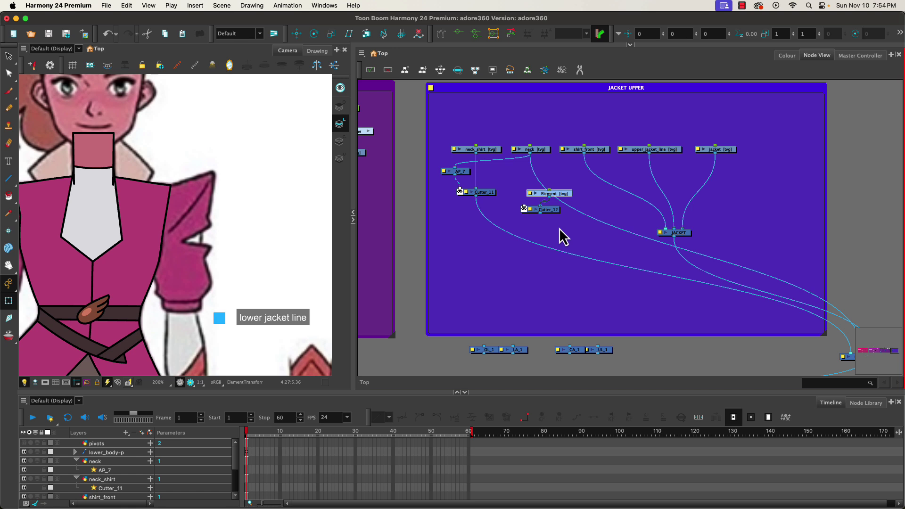
key(Tab)
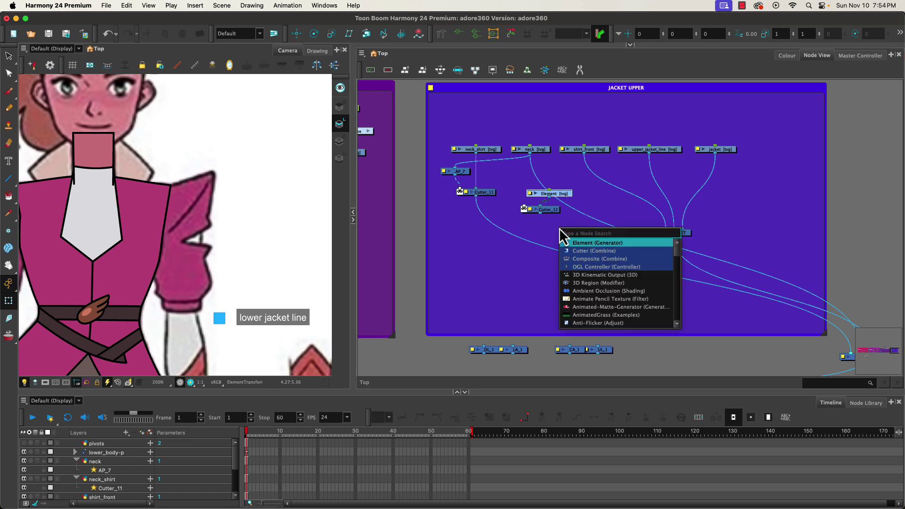
text(ima)
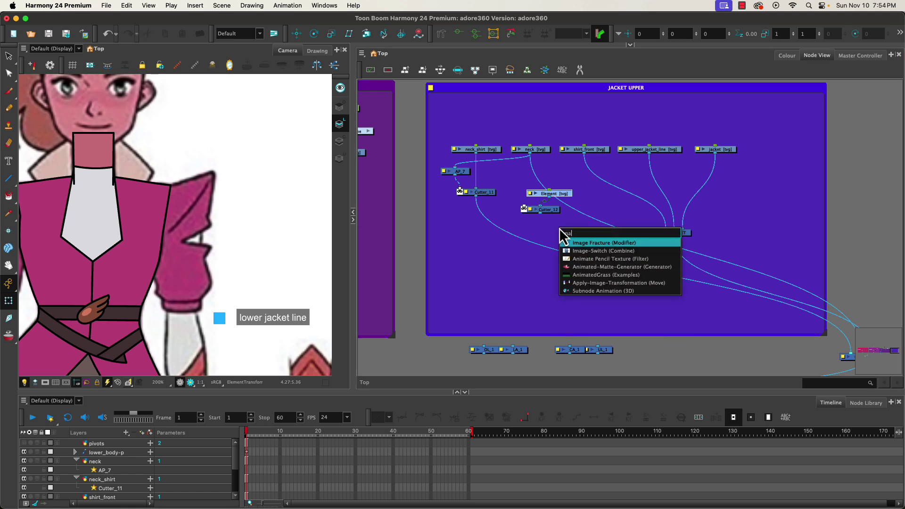
key(Down)
key(Return)
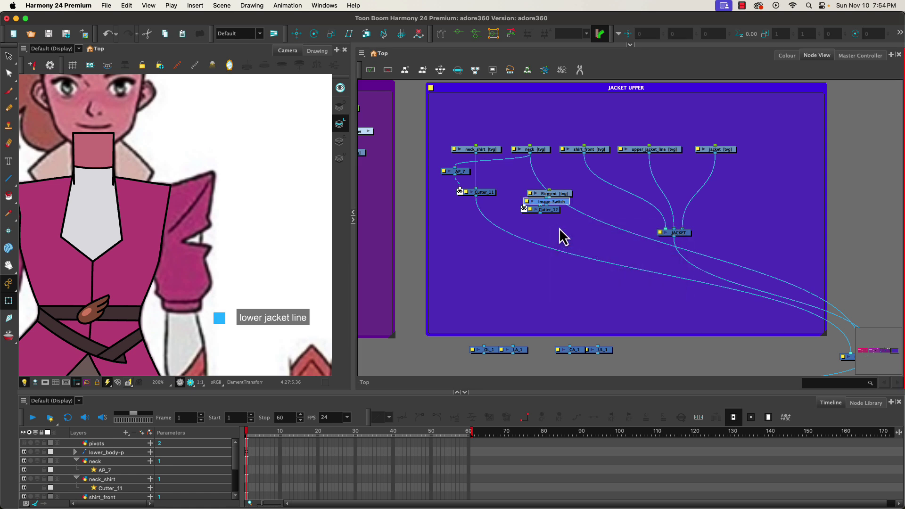
Space out the Element, Image-Switch and Cutter_12 nodes and chain them in that order below the neck drawing
drag(554, 212, 566, 232)
drag(564, 196, 541, 202)
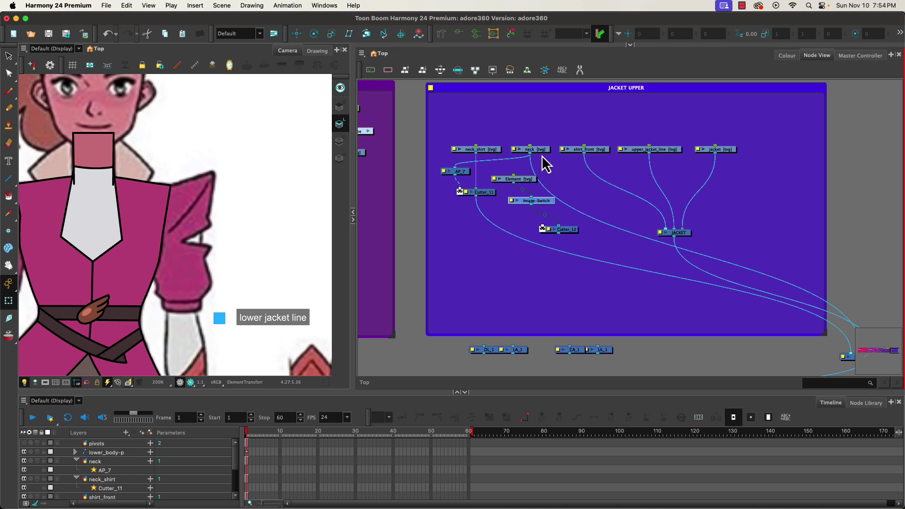
drag(564, 230, 552, 223)
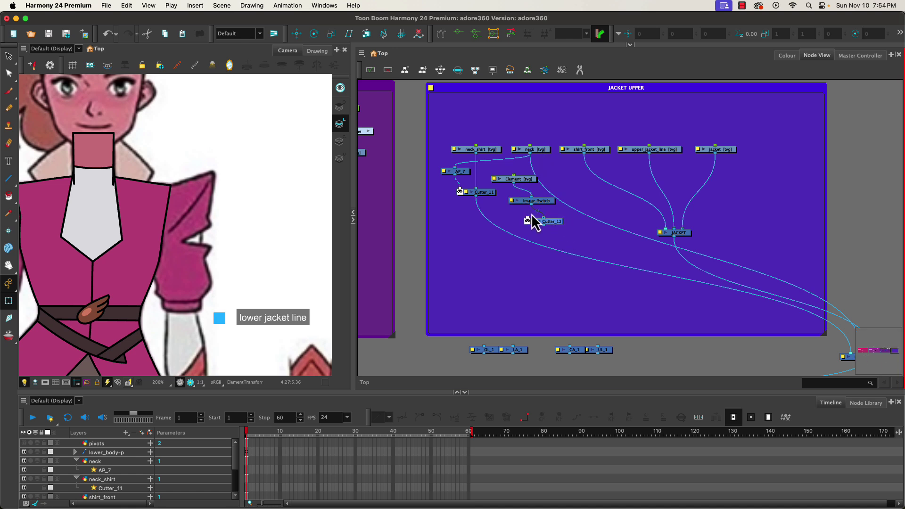
Duplicate AP_7 below shirt_front, feed it from that drawing and connect it to the Image-Switch as a second input
click(462, 172)
drag(462, 174, 568, 171)
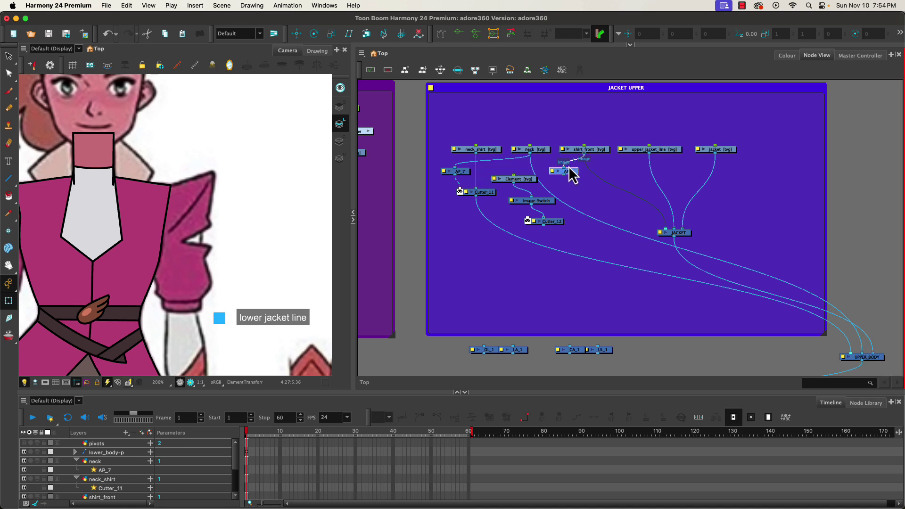
drag(566, 176, 543, 220)
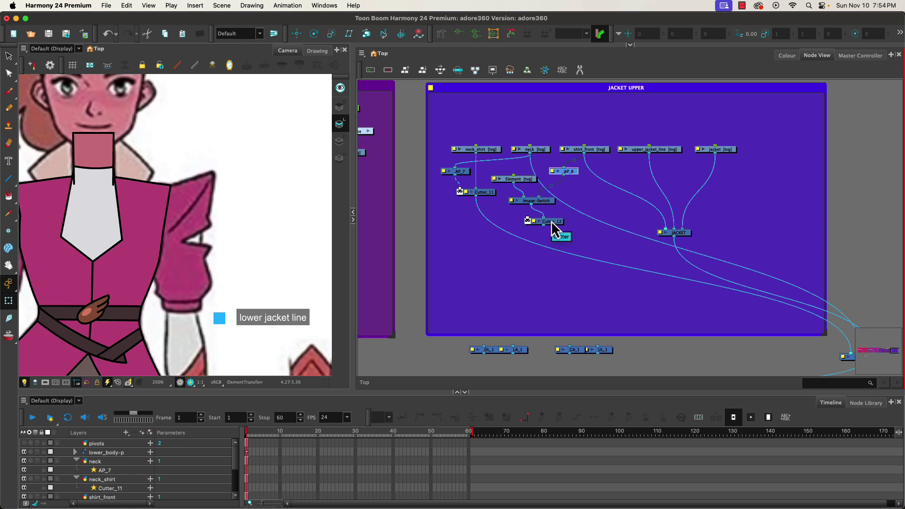
Insert Cutter_12 on the neck connection to UPPER_BODY, using the Image-Switch output as its matte
mouse_move(552, 223)
mouse_down()
mouse_move(580, 207)
mouse_move(586, 215)
mouse_move(545, 222)
mouse_move(567, 219)
mouse_up()
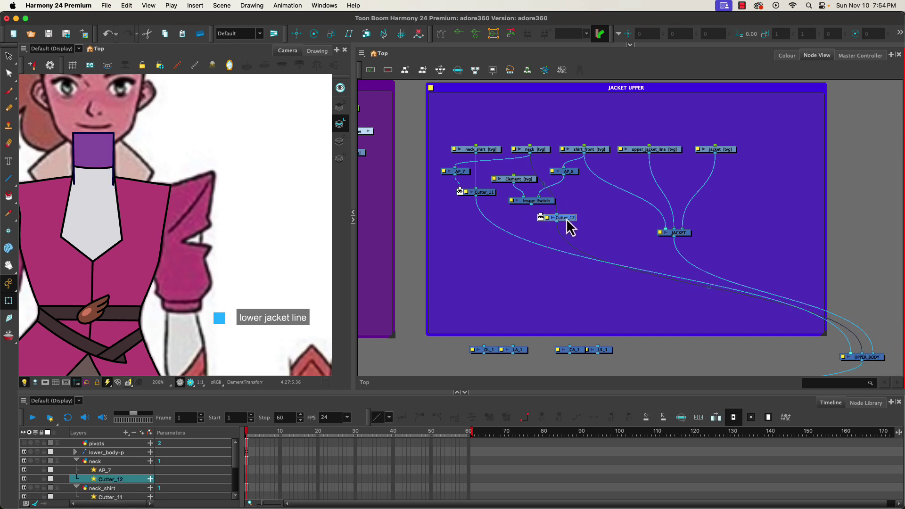
click(541, 219)
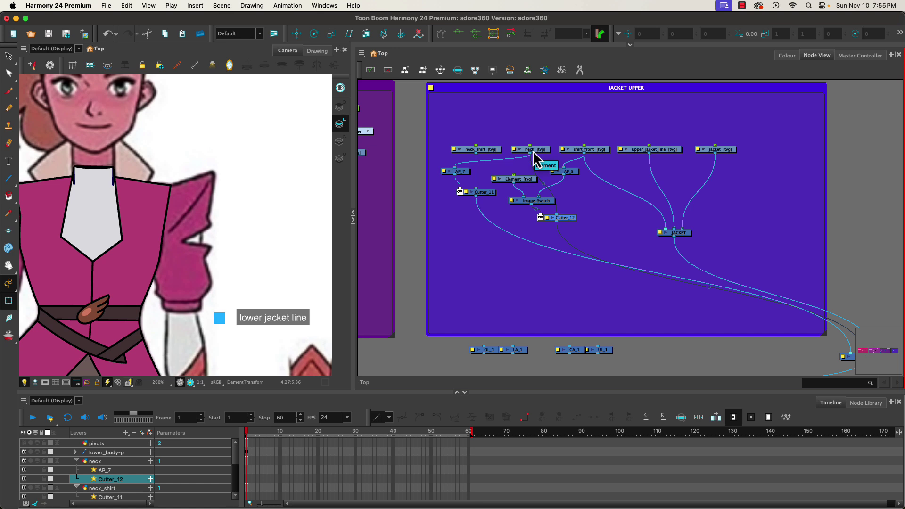
drag(530, 151, 535, 198)
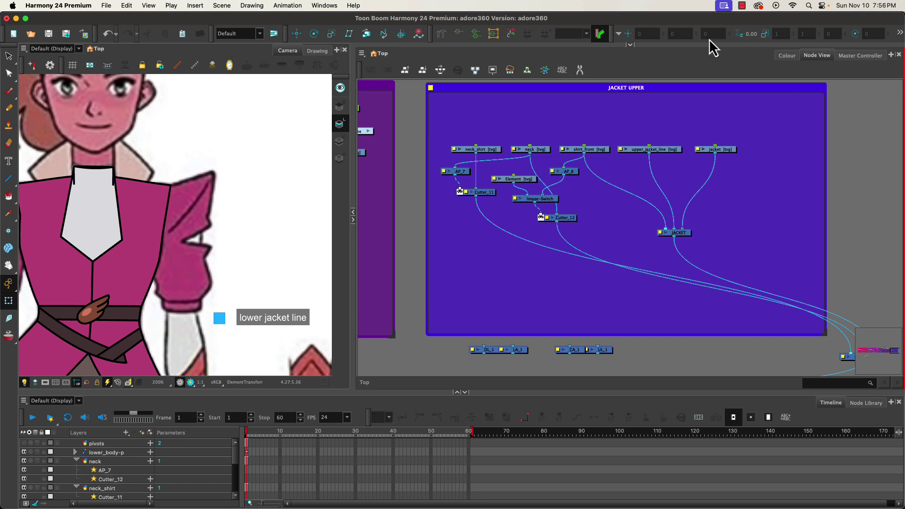
Detach the Image-Switch, toggle the inversion of Cutter_12's matte and feed the Element node directly into that matte
drag(530, 200, 473, 250)
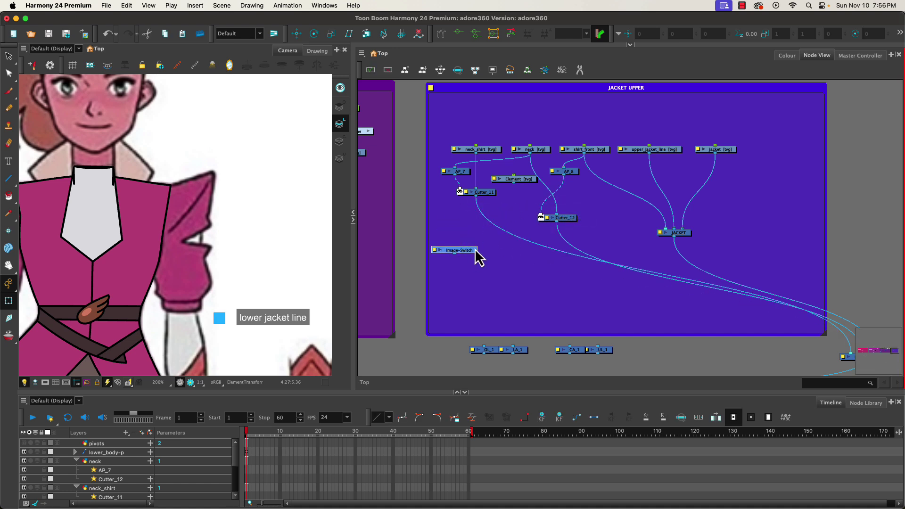
click(541, 218)
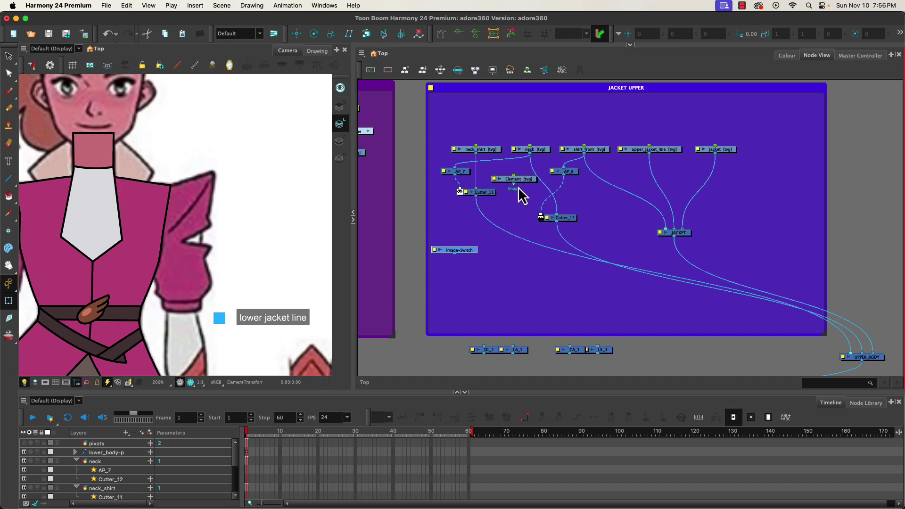
drag(539, 206, 539, 211)
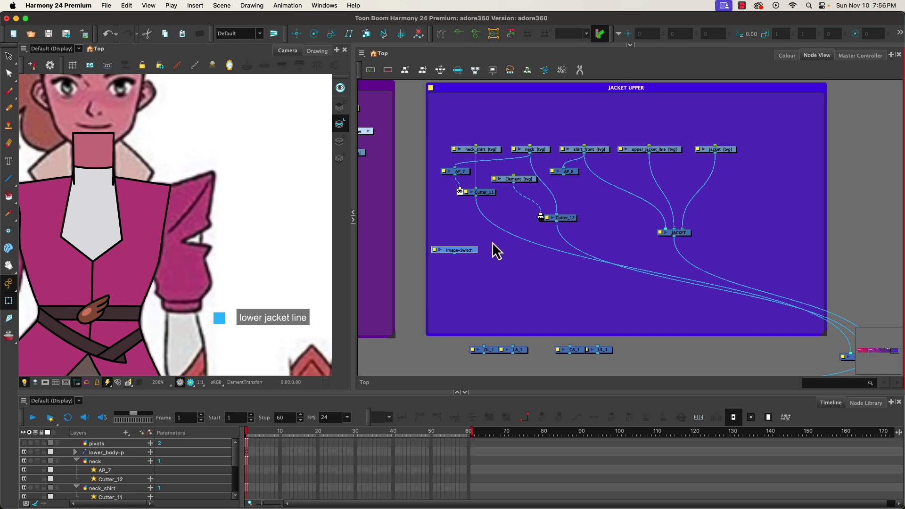
Check the Image-Switch properties, reinsert the node between Element and Cutter_12's matte, and reconnect AP_8 as its second input
double_click(434, 250)
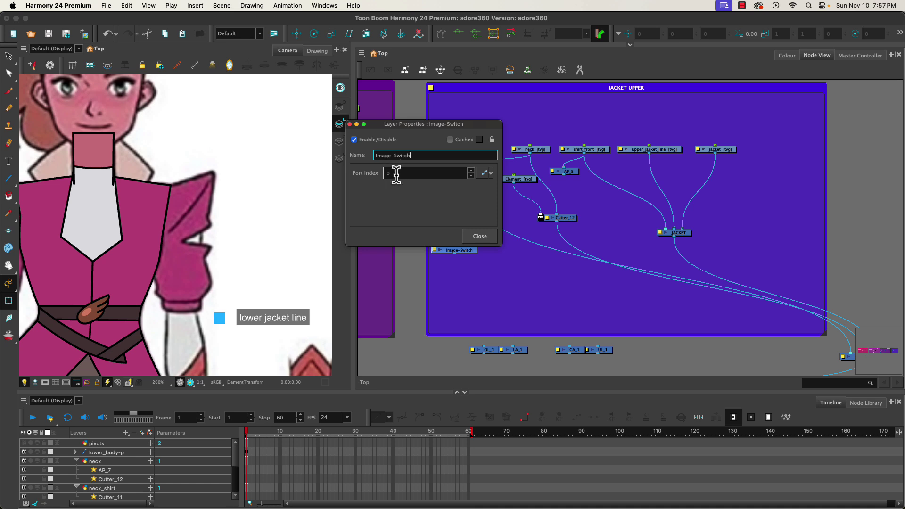
click(480, 237)
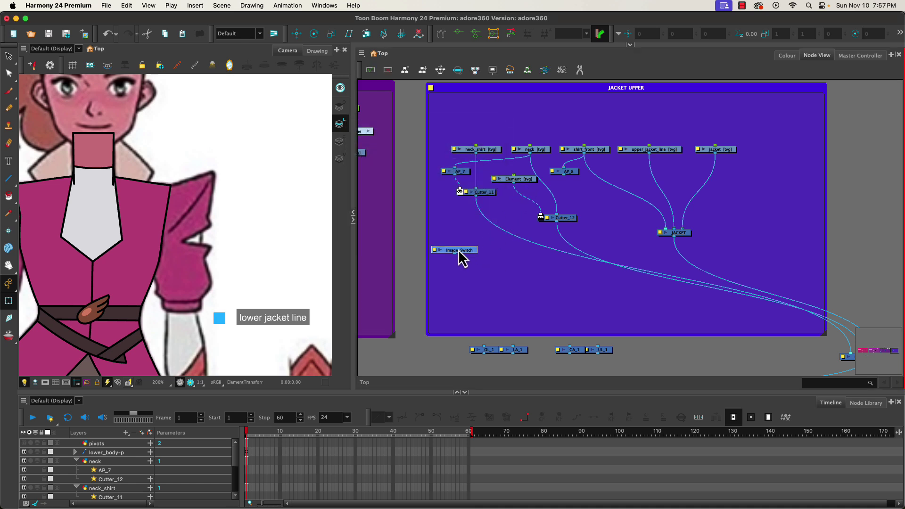
drag(458, 252, 541, 209)
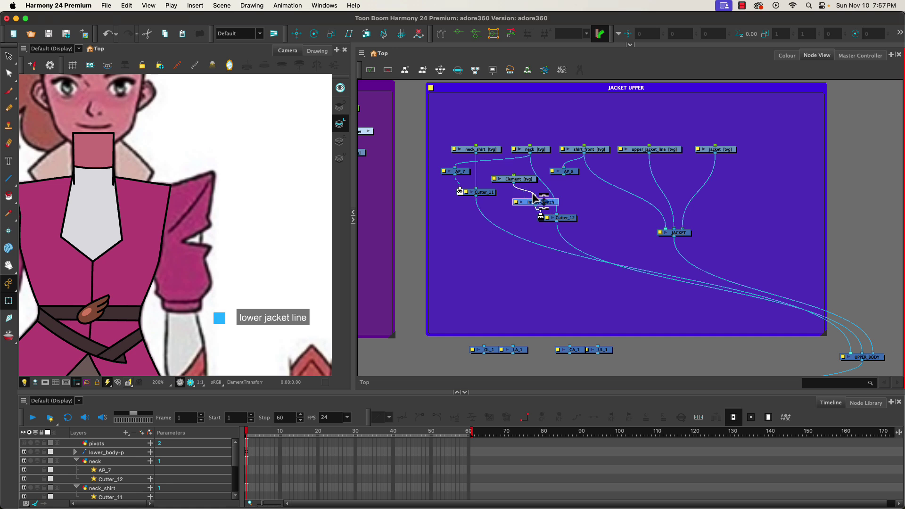
drag(565, 177, 530, 154)
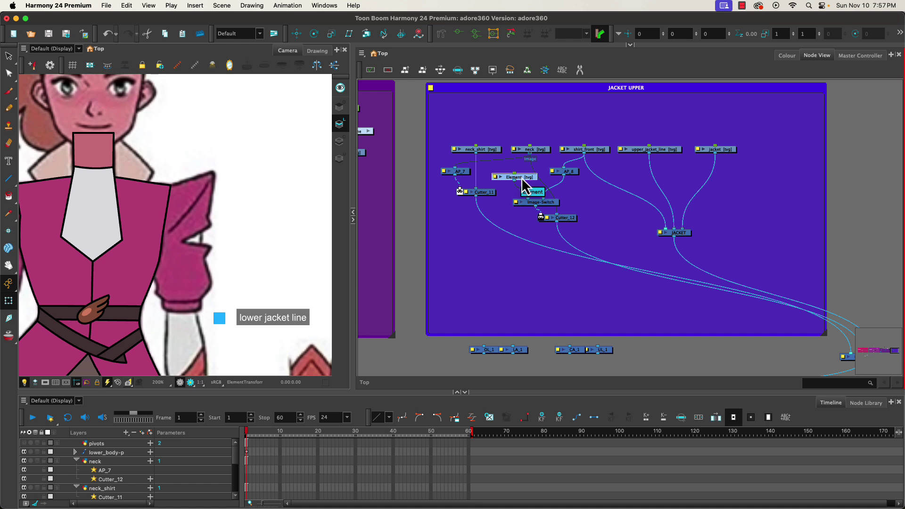
drag(521, 180, 520, 177)
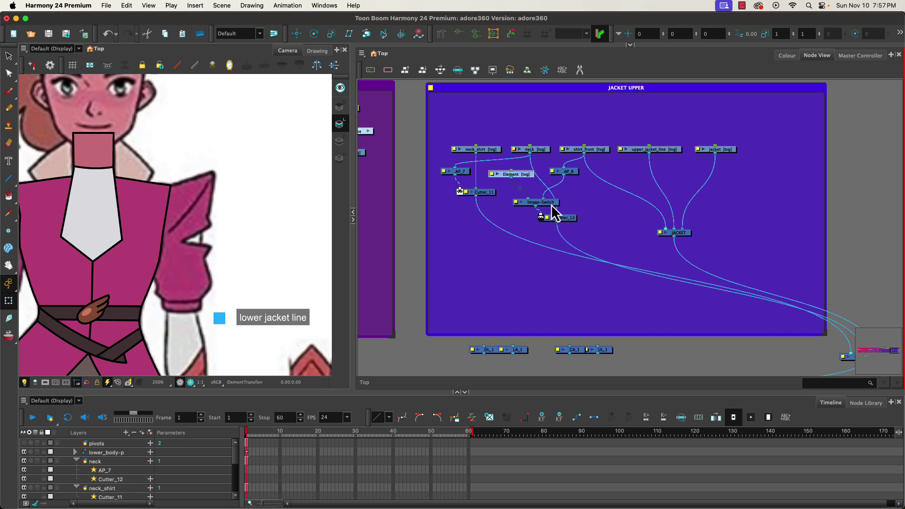
Test the Image-Switch node with Port Index 1 and return it to 0
double_click(516, 203)
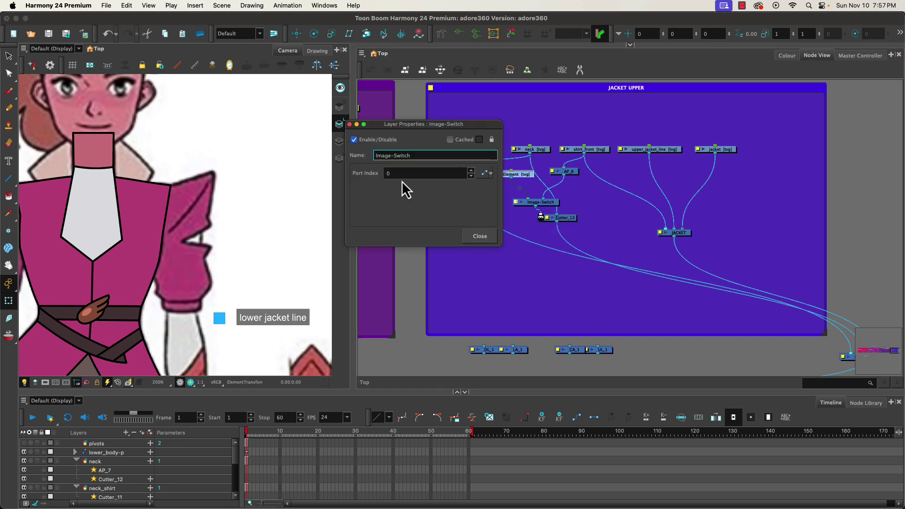
click(474, 236)
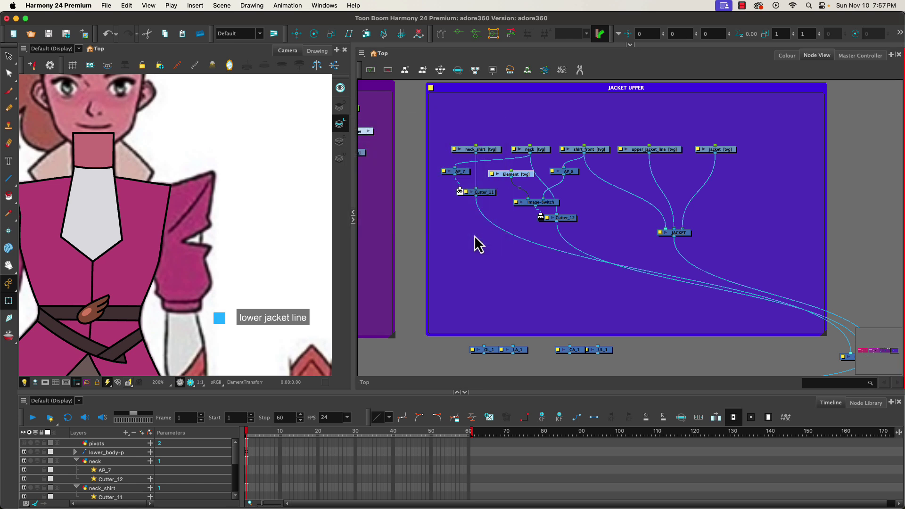
double_click(516, 205)
click(408, 173)
key(BackSpace)
text(1)
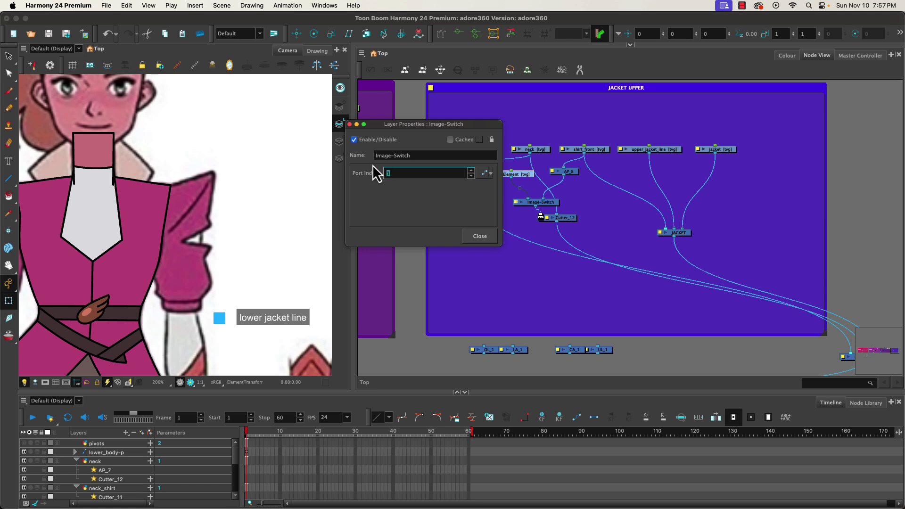
text(0)
click(472, 237)
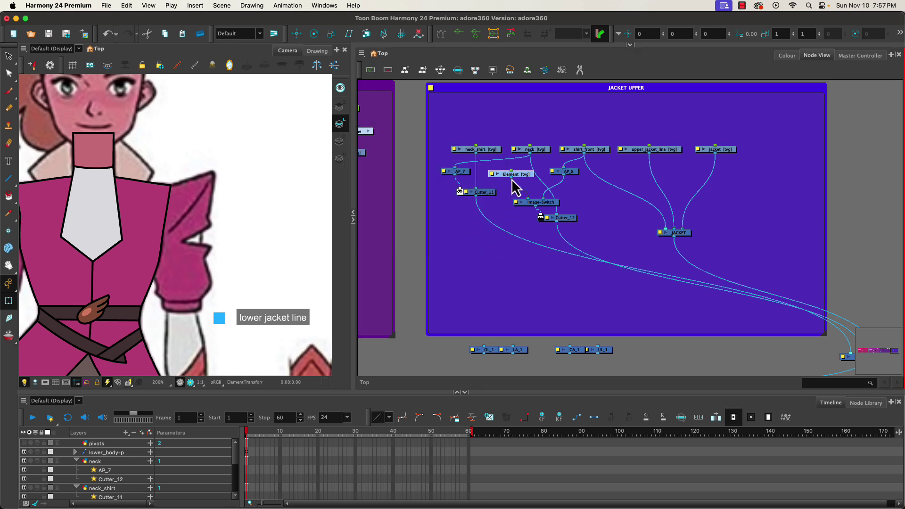
Expand the Image-Switch layer's parameters in the timeline and set its Port Index to 0
click(545, 204)
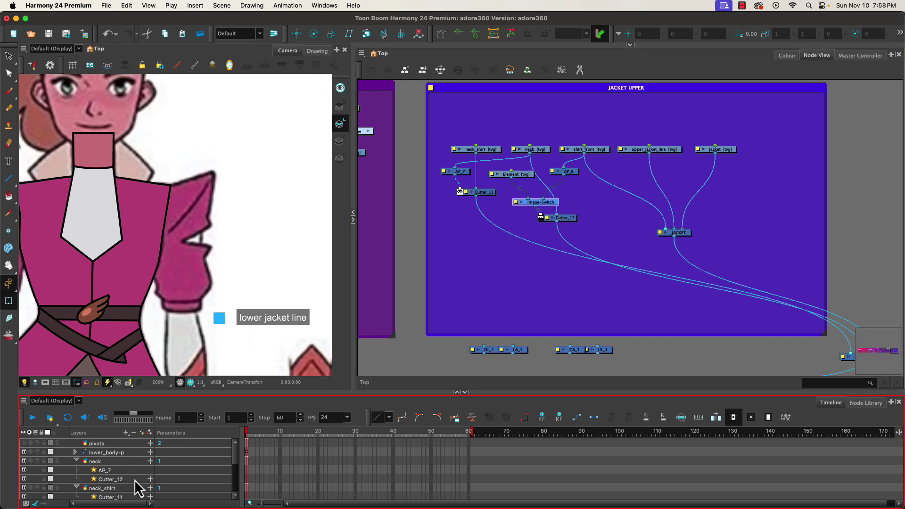
scroll(135, 477, down, 5)
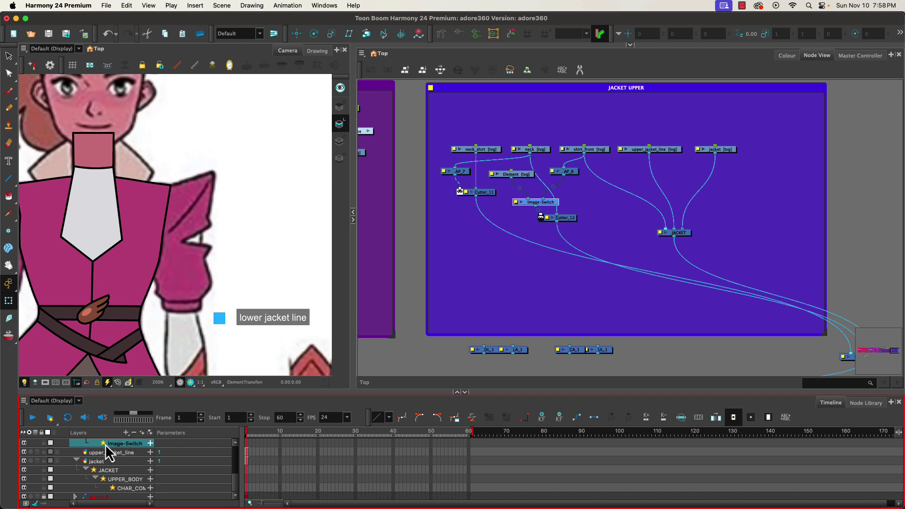
click(151, 443)
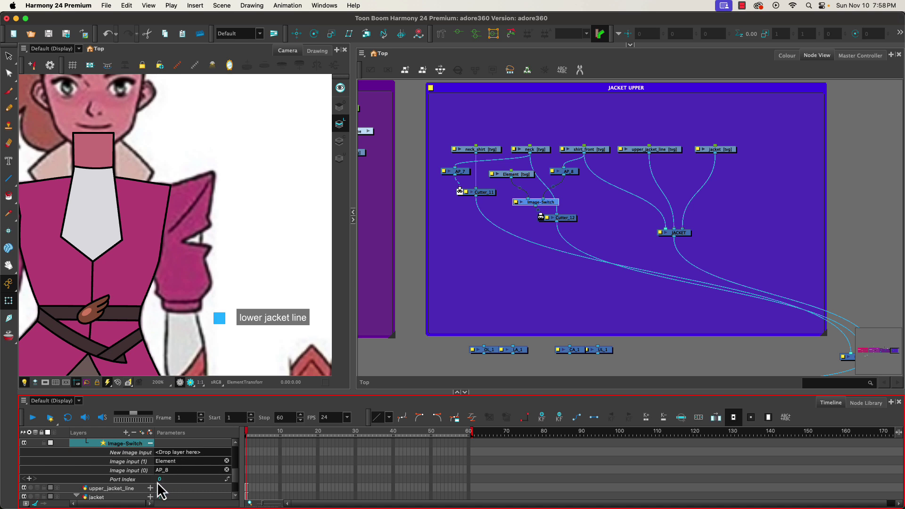
drag(161, 483, 186, 498)
click(164, 482)
double_click(163, 479)
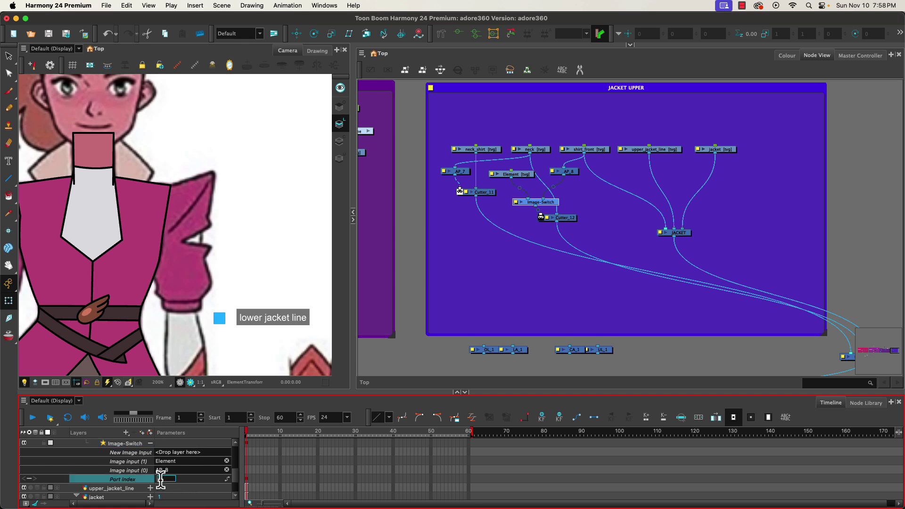
text(0)
key(Return)
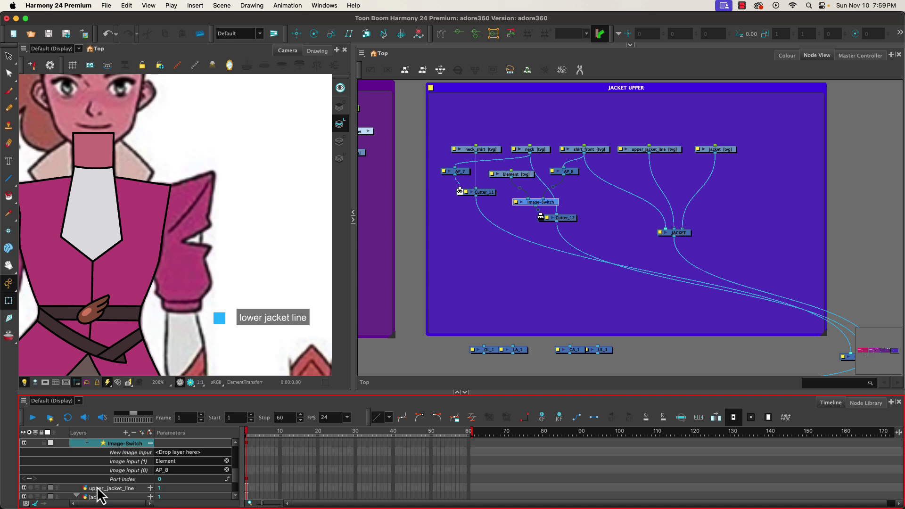
Show the drawing substitutions for upper_jacket_line and collapse the shirt_front layer in the timeline
click(120, 489)
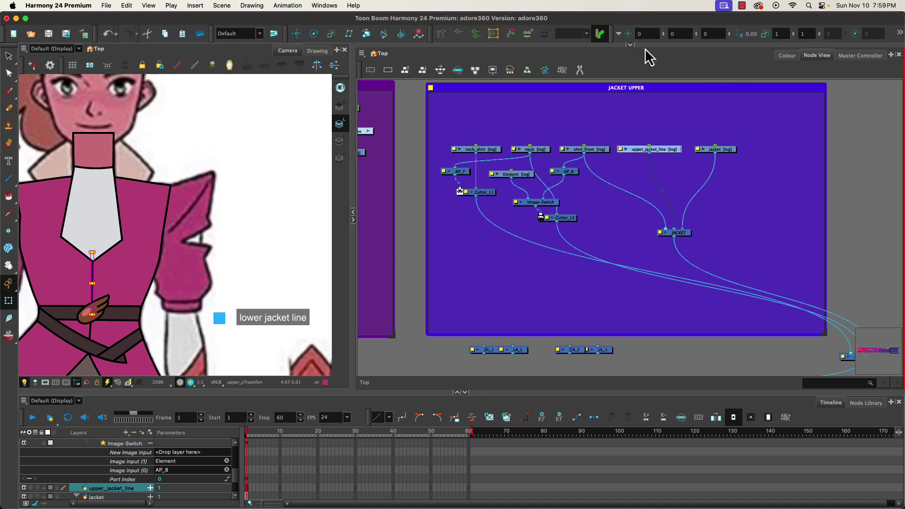
click(629, 45)
click(854, 51)
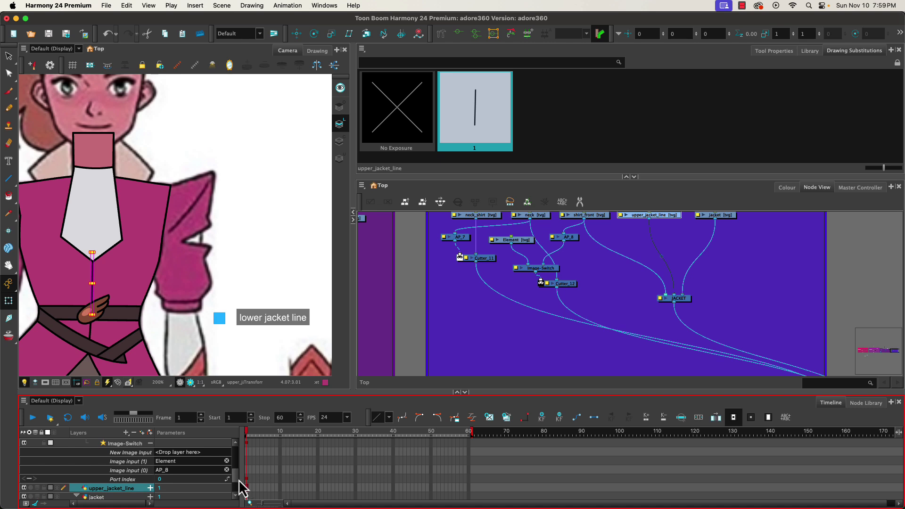
scroll(236, 480, up, 2)
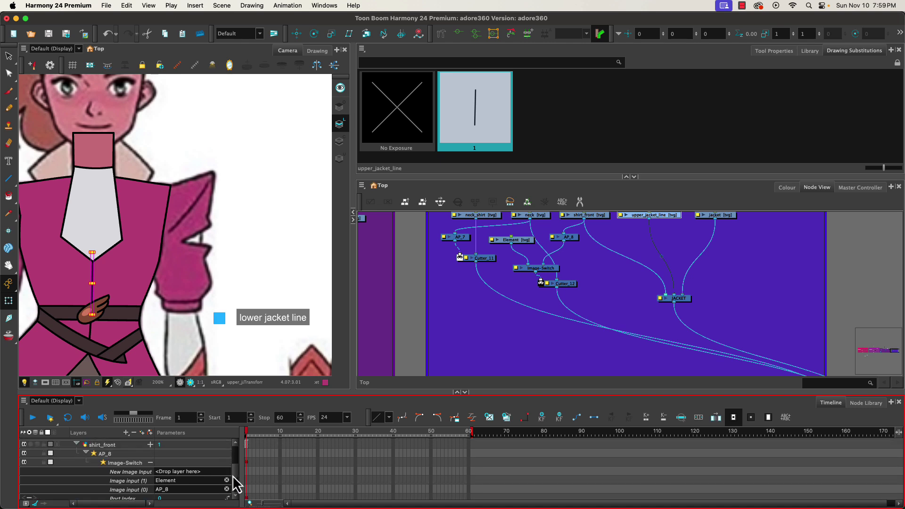
click(76, 444)
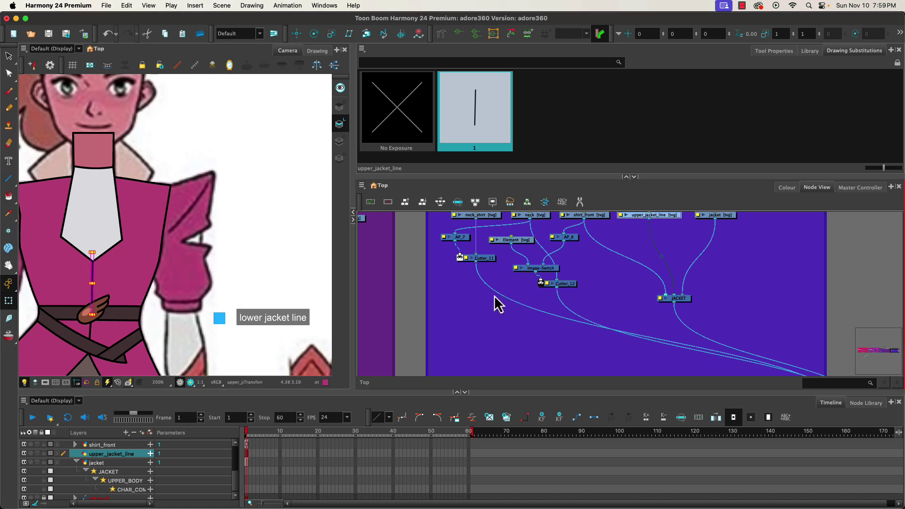
Add an OGL-Controller node below upper_jacket_line and also connect the upper_jacket_line drawing directly to the JACKET composite
drag(504, 362, 501, 370)
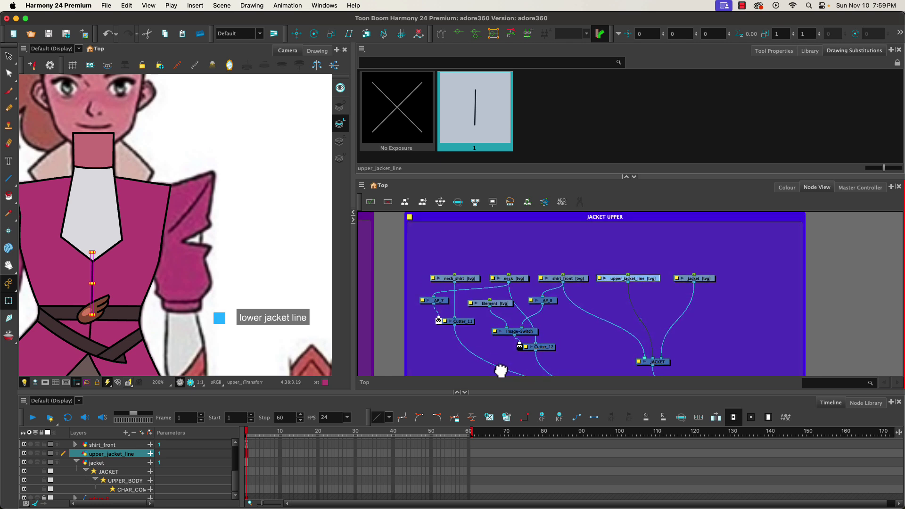
mouse_move(432, 293)
mouse_down()
mouse_move(465, 299)
mouse_move(448, 299)
mouse_up()
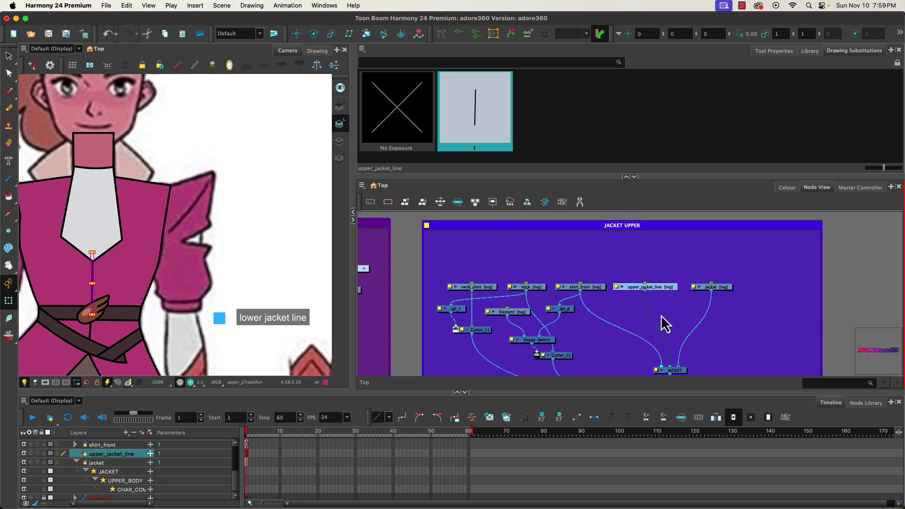
scroll(662, 301, down, 5)
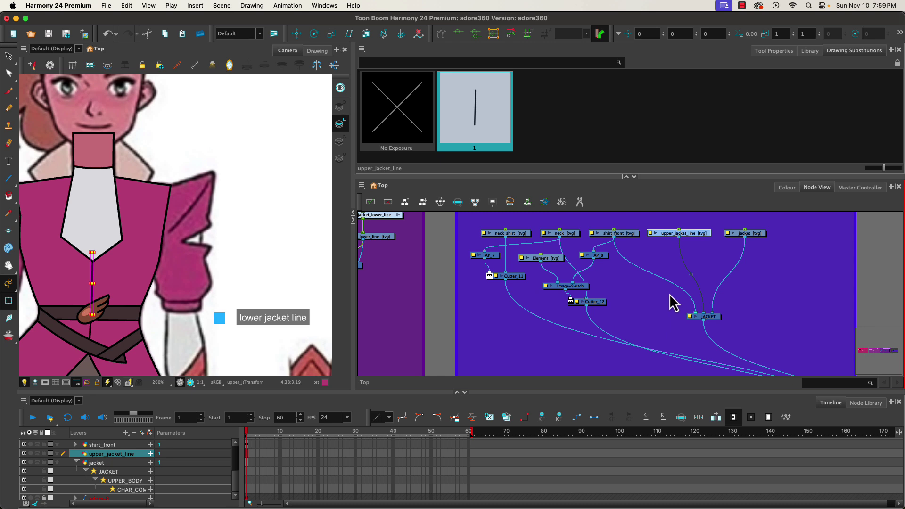
key(Tab)
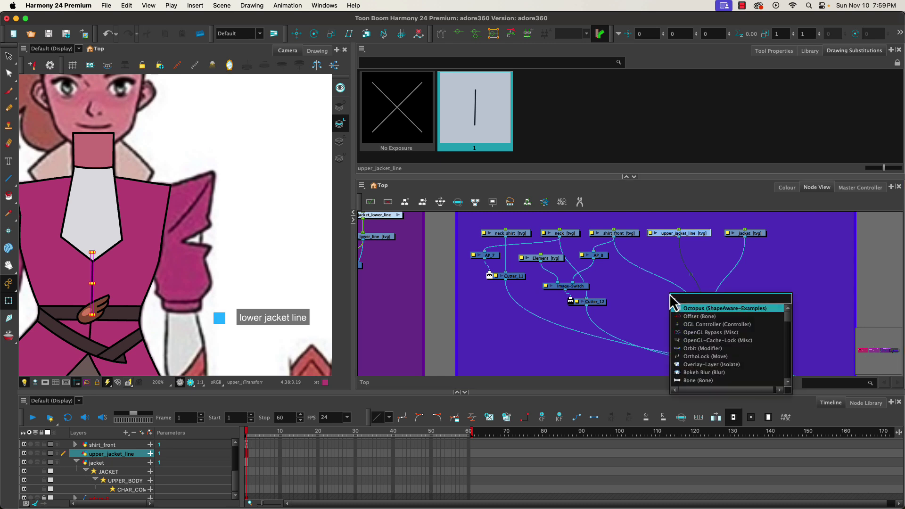
text(ogl)
key(Return)
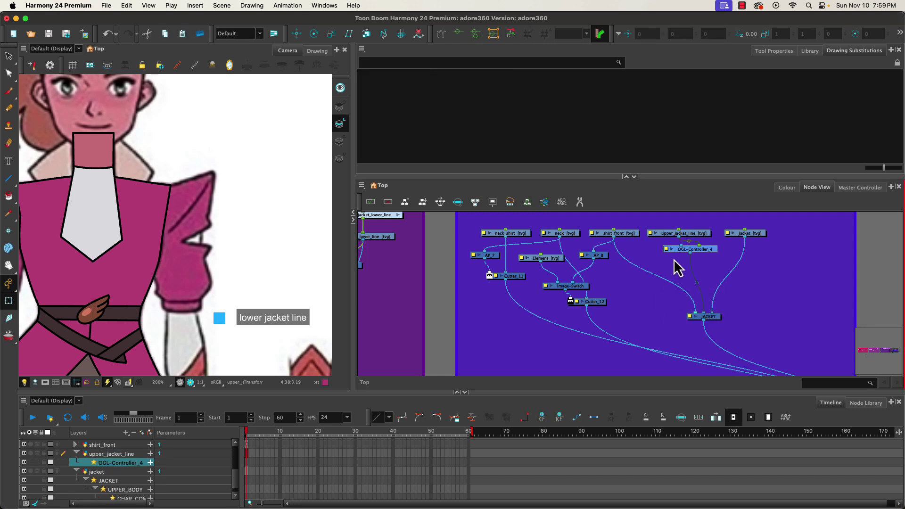
mouse_move(703, 247)
mouse_down()
mouse_move(701, 258)
mouse_move(689, 257)
mouse_up()
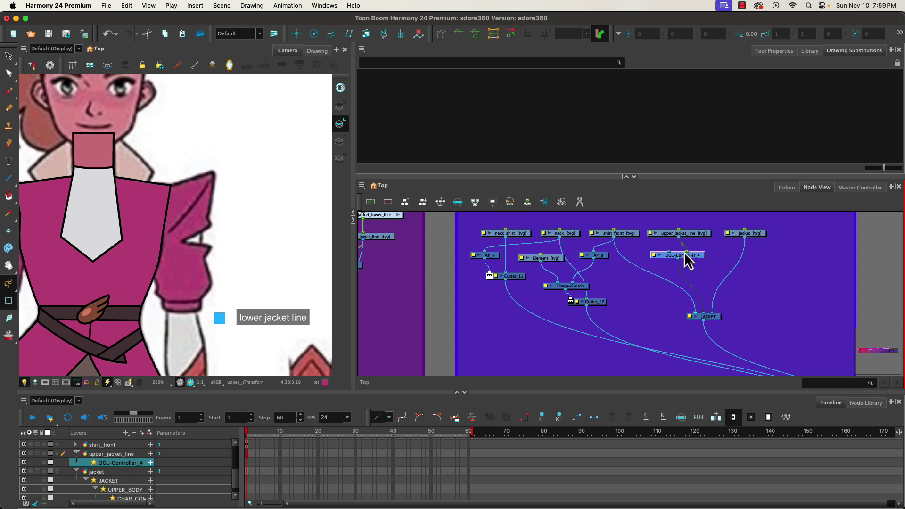
drag(686, 252, 705, 312)
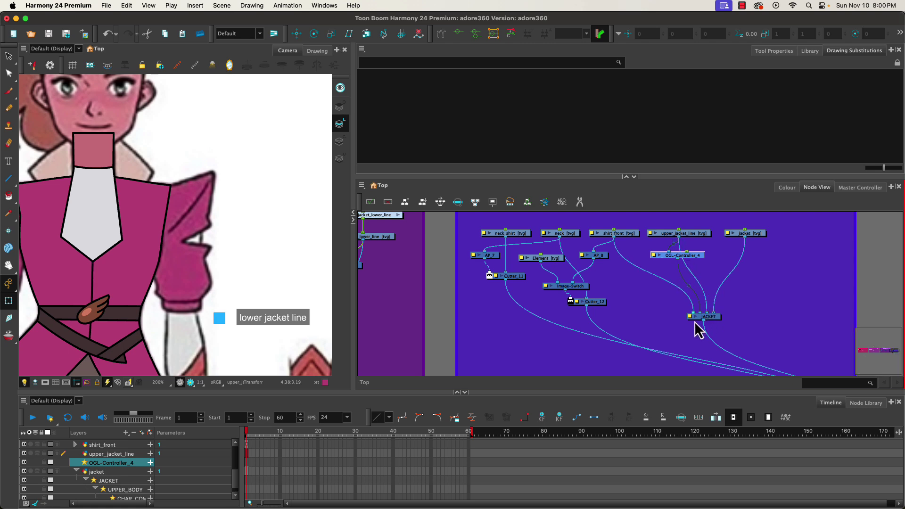
drag(652, 330, 574, 340)
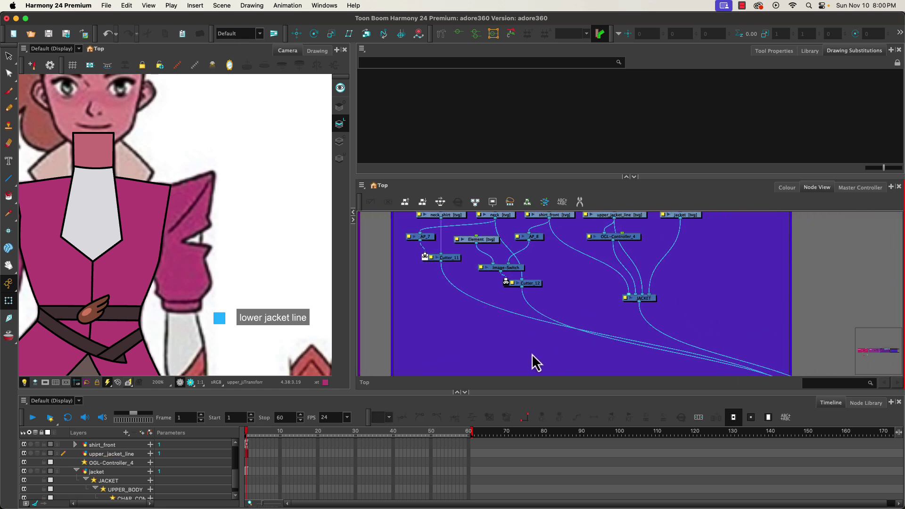
Connect the output of OGL-Controller_4 to the OGL_COMP composite beside LOWER_BODY
click(627, 178)
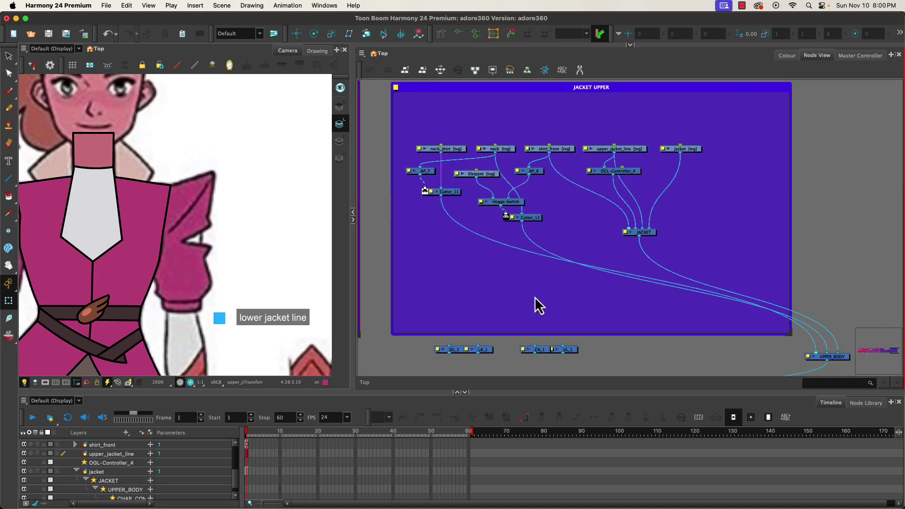
drag(534, 296, 900, 189)
drag(491, 256, 829, 250)
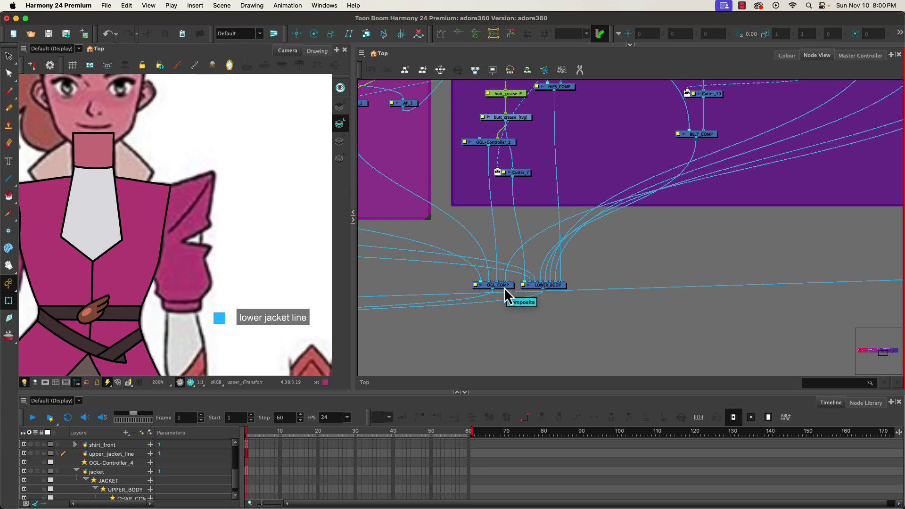
drag(842, 238, 620, 221)
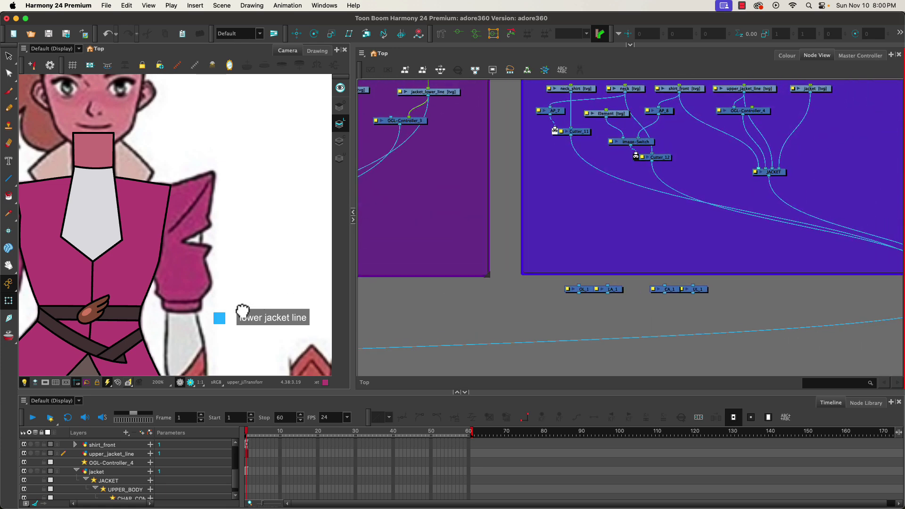
click(731, 113)
scroll(408, 281, down, 5)
scroll(612, 245, left, 3)
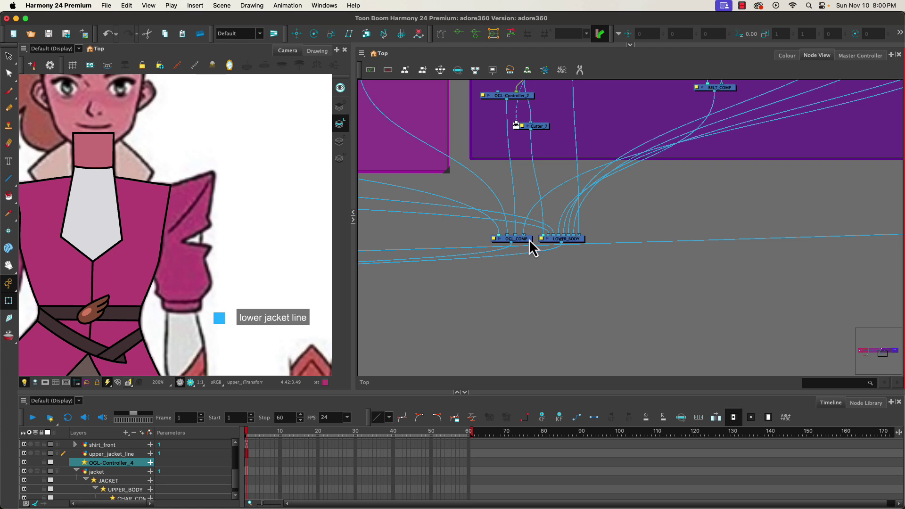
key(ctrl+z)
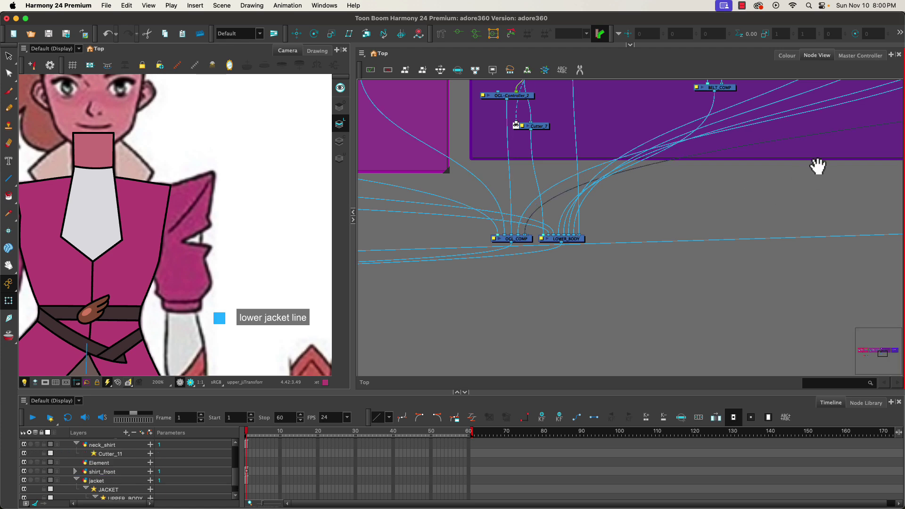
drag(818, 166, 333, 307)
drag(822, 204, 444, 280)
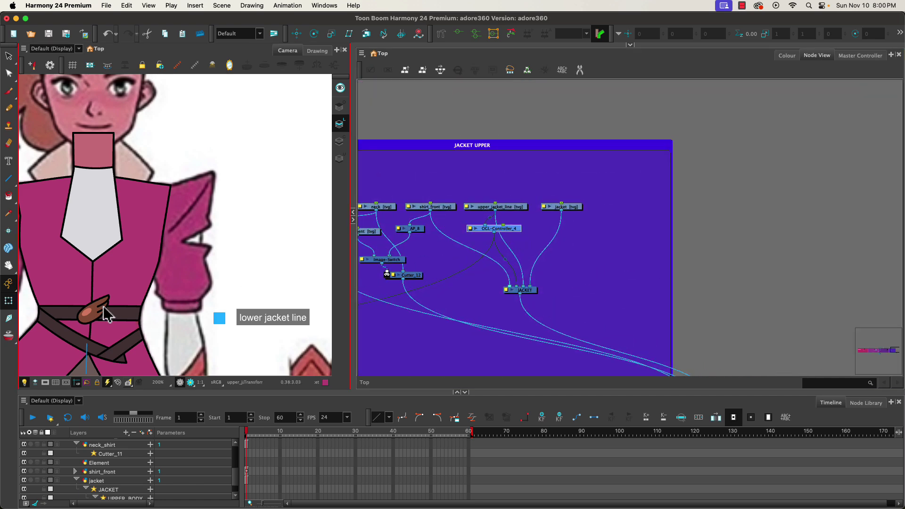
Reposition OGL-Controller_4 and plug upper_jacket_line into its Controller Position port
drag(103, 306, 156, 253)
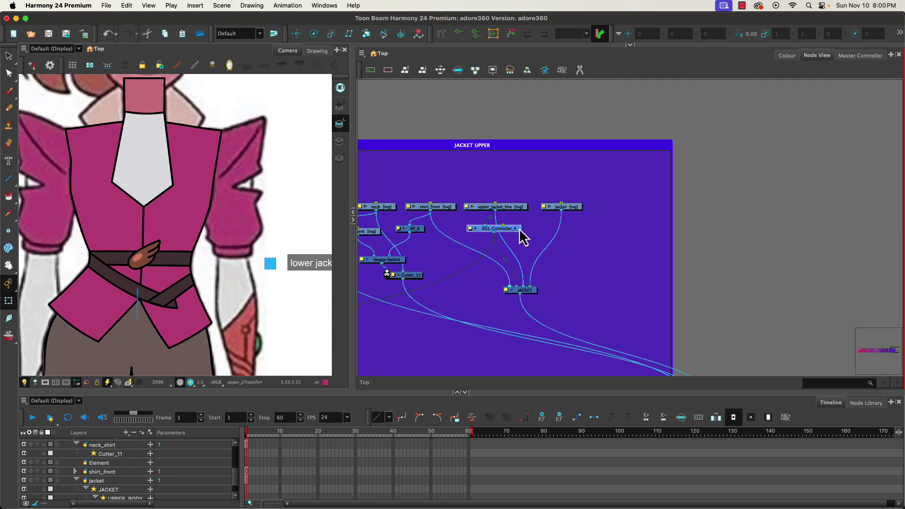
drag(519, 230, 512, 234)
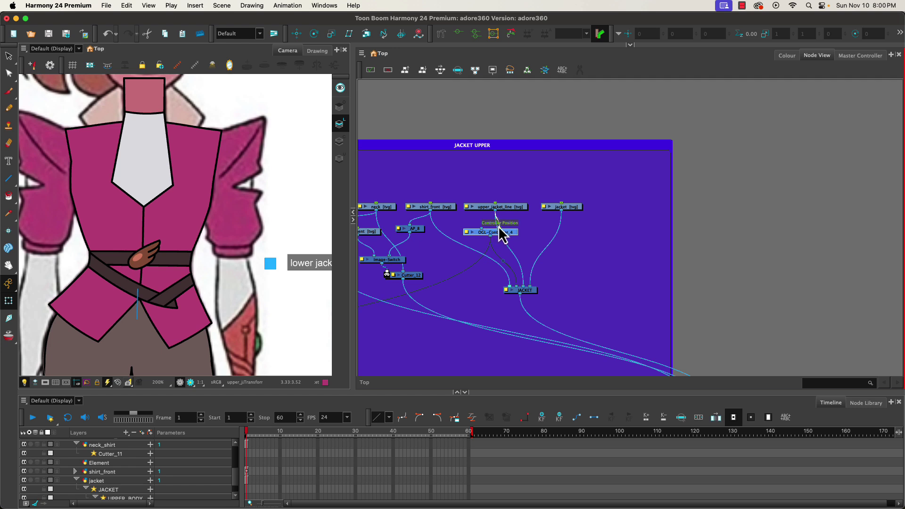
drag(511, 239, 503, 241)
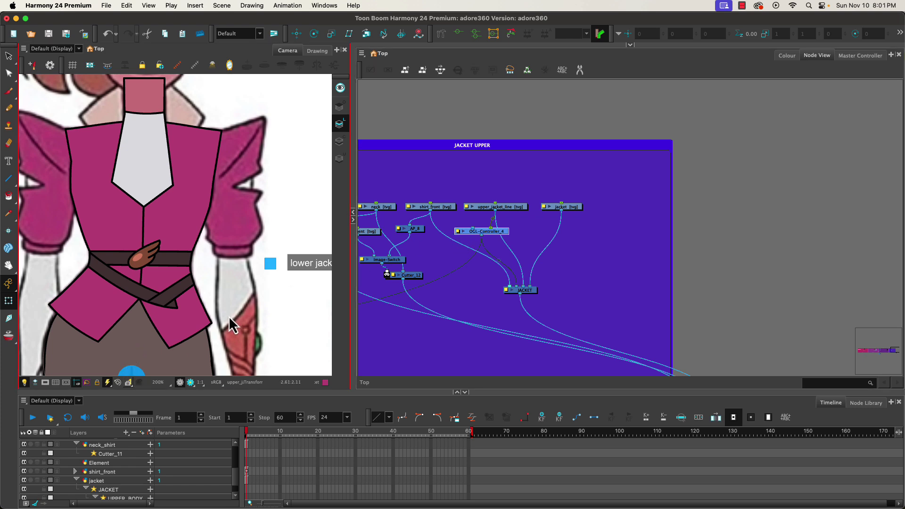
drag(228, 316, 190, 255)
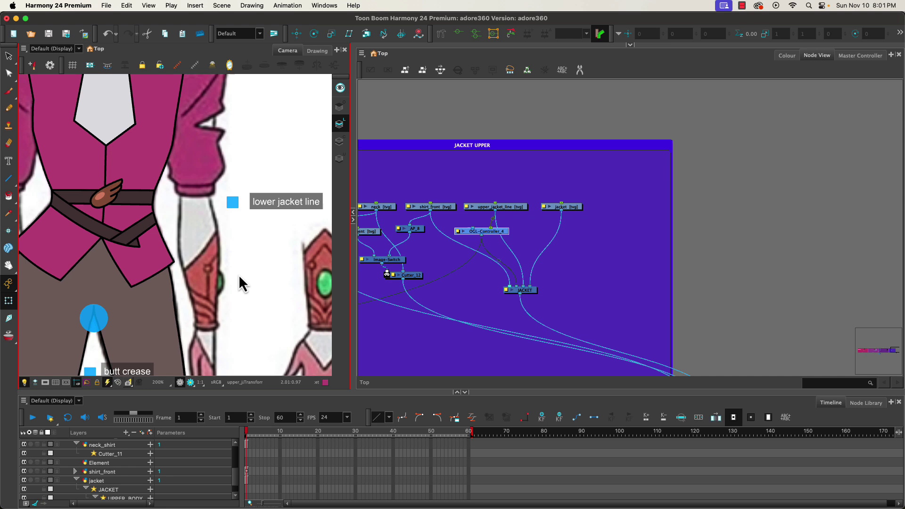
Set OGL-Controller_4's size to 0.2 and its shape to Square
double_click(459, 234)
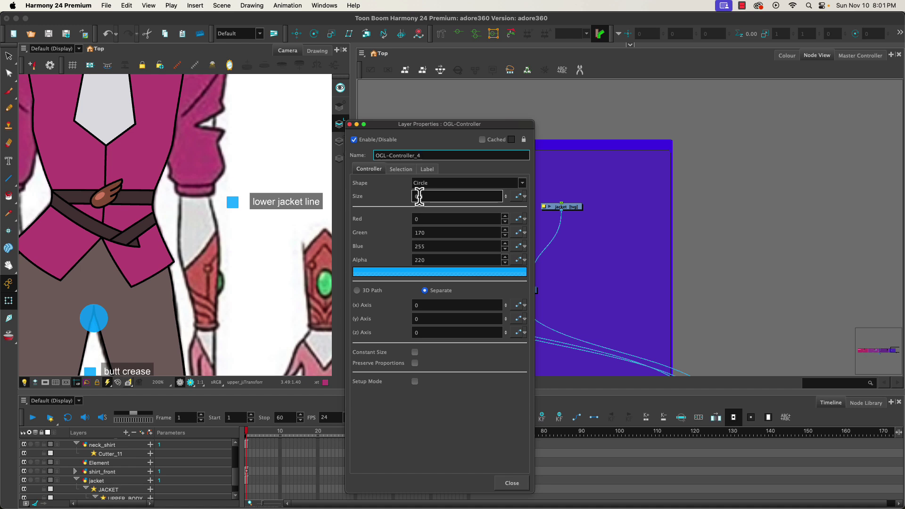
double_click(437, 200)
text(2)
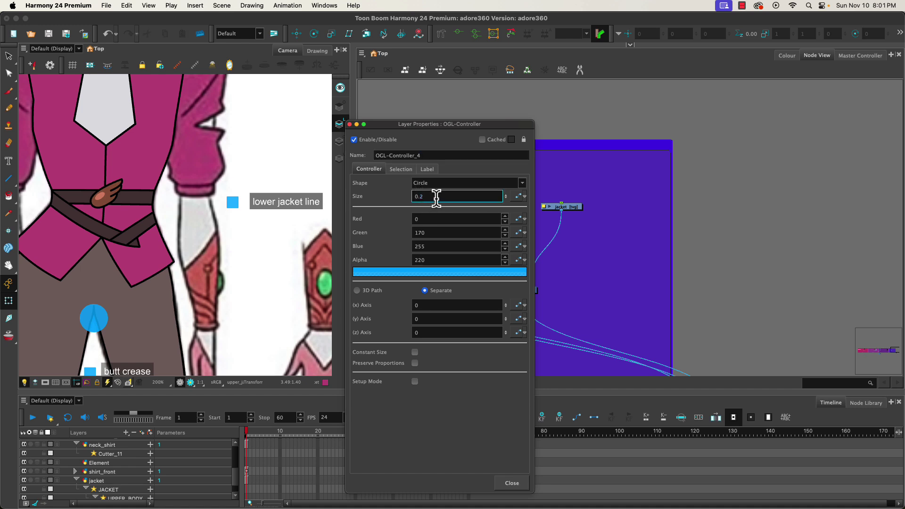
click(439, 184)
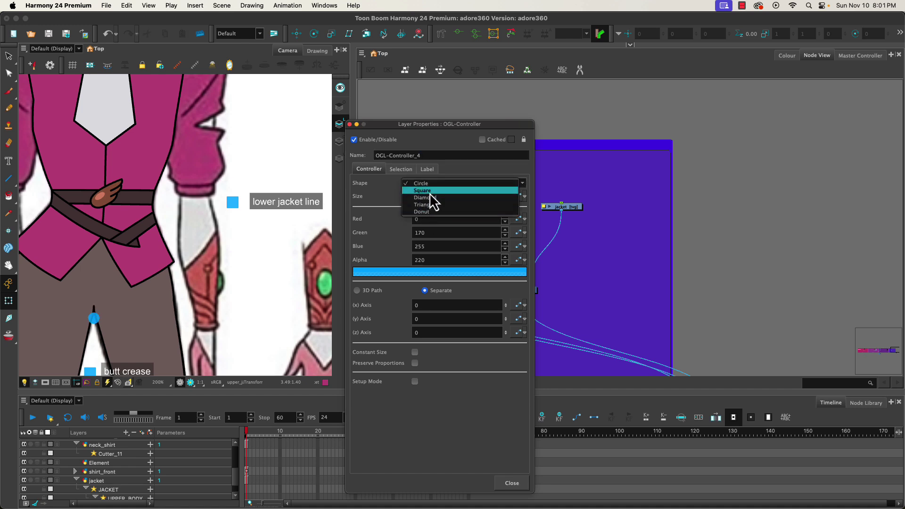
click(424, 190)
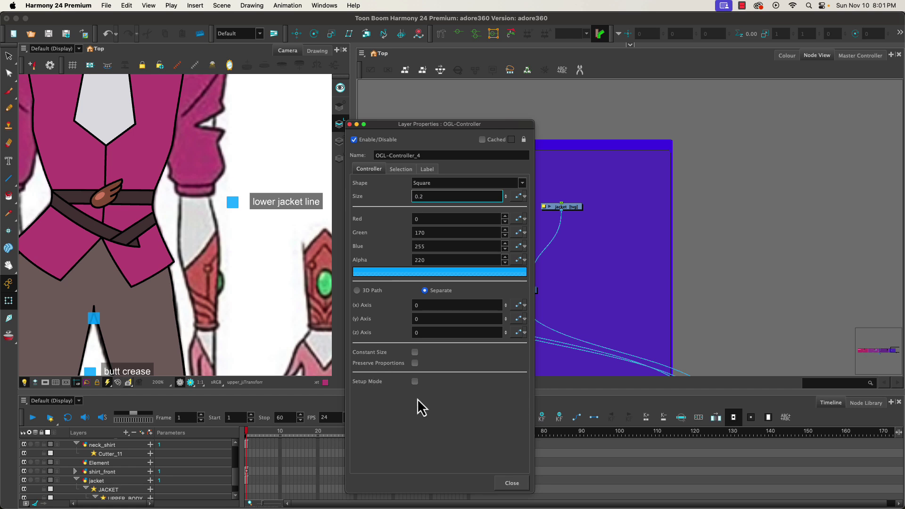
Enable Setup Mode for OGL-Controller_4 and move its square handle directly above the lower jacket line handle
click(415, 382)
drag(94, 318, 233, 182)
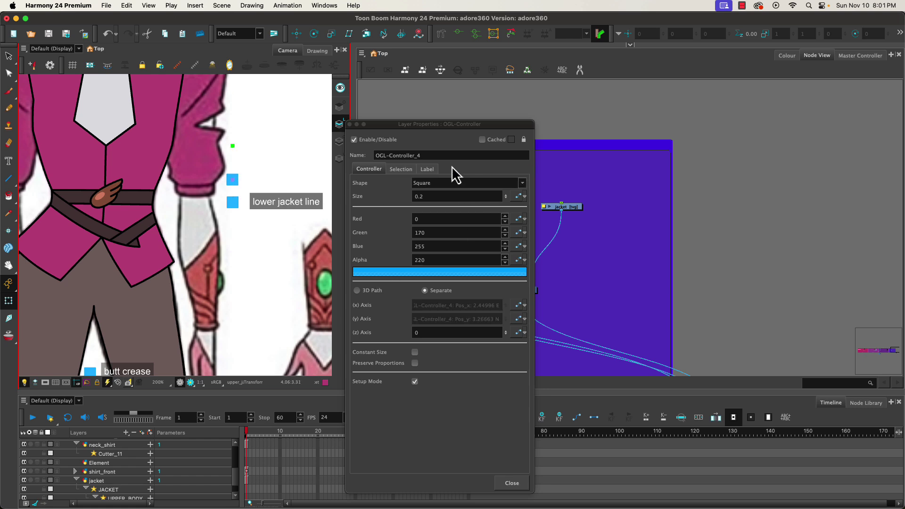
Label OGL-Controller_4 "upper jacket line" with text size 6 and a background box alpha of 128
click(427, 170)
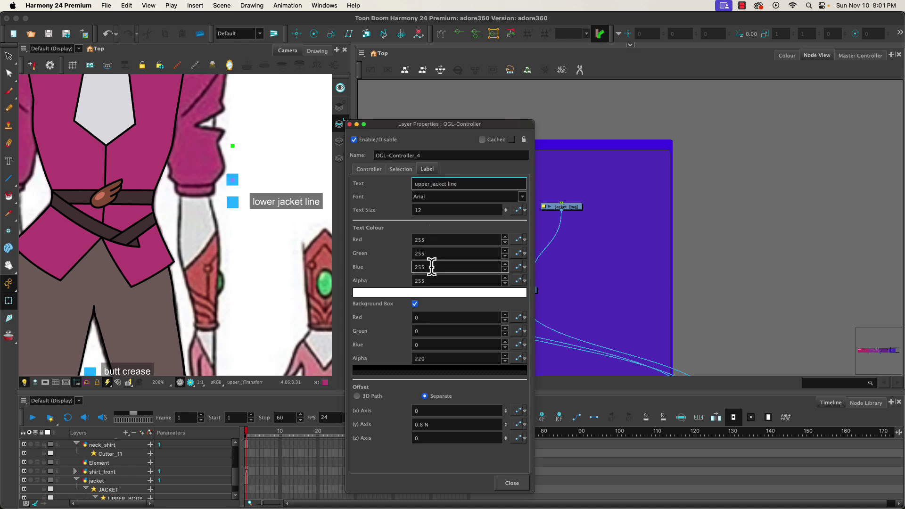
click(429, 209)
text(6)
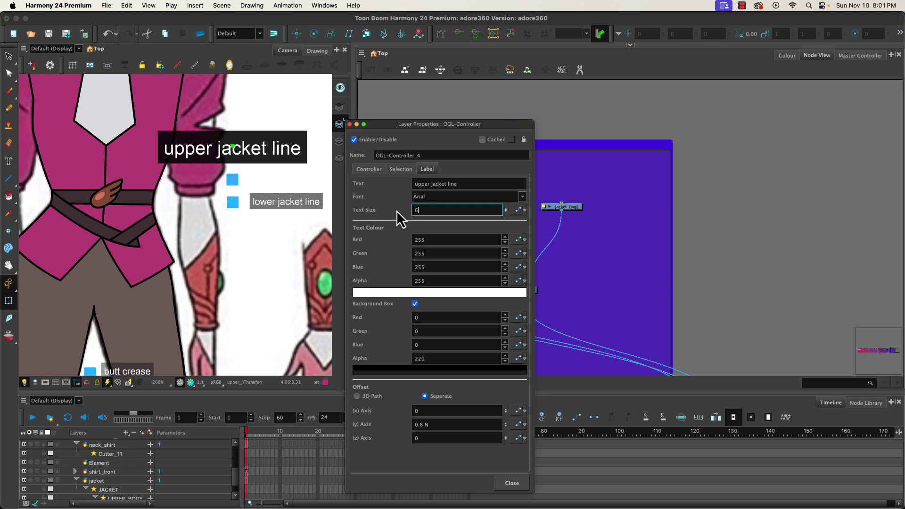
click(431, 361)
text(12)
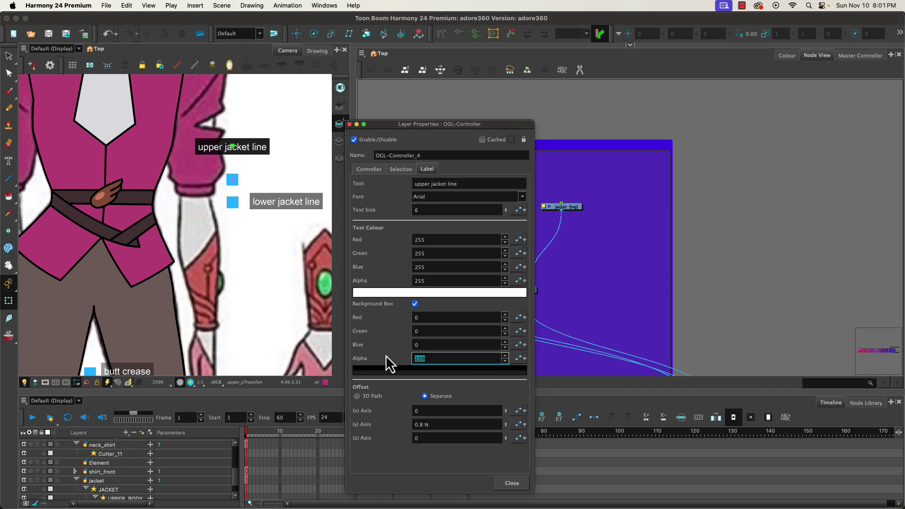
text(8)
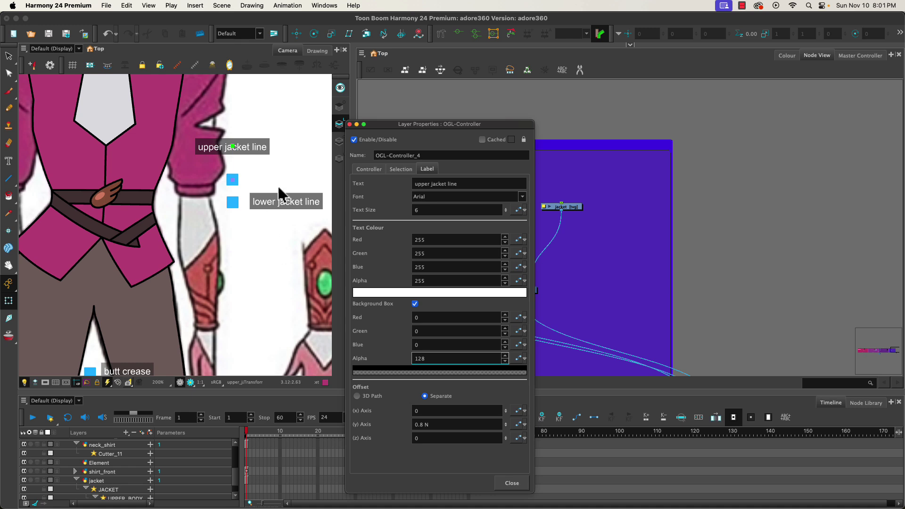
Place the upper jacket line label beside its handle, aligned above the lower label, and disable Setup Mode for OGL-Controller_4
drag(260, 146, 287, 179)
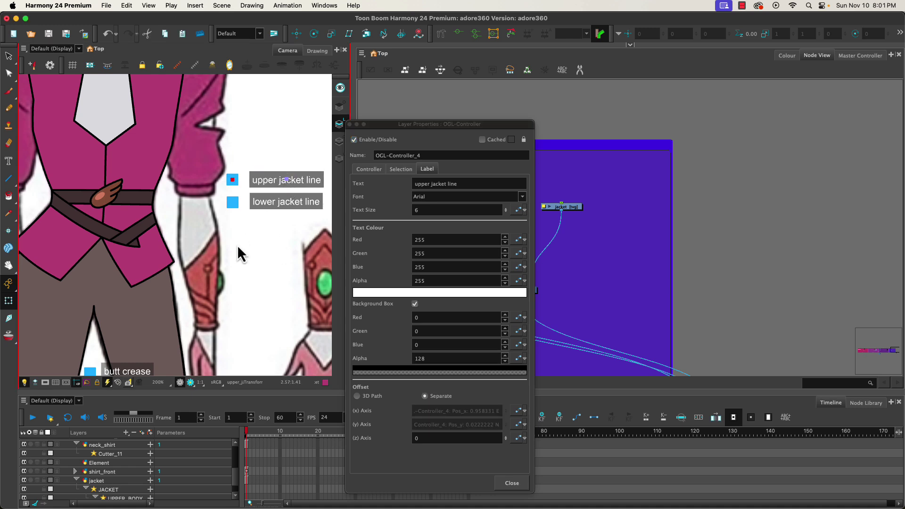
click(350, 125)
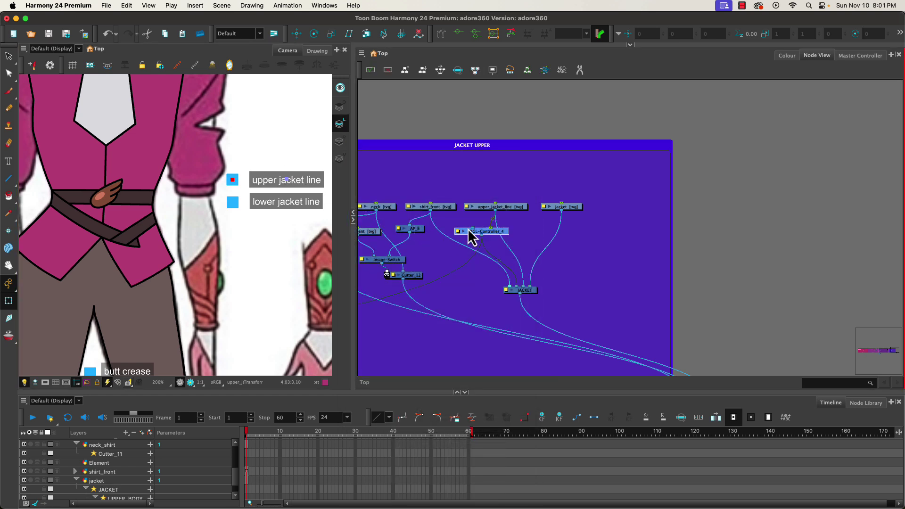
double_click(488, 233)
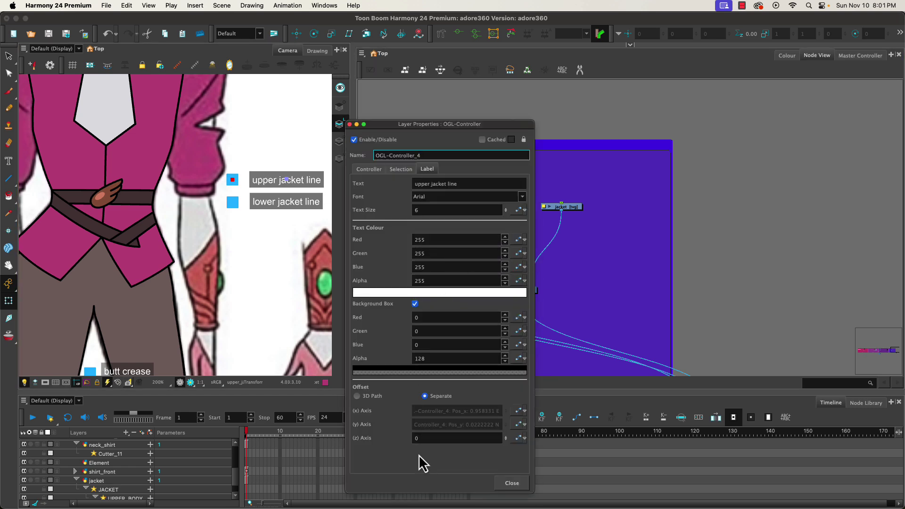
click(363, 168)
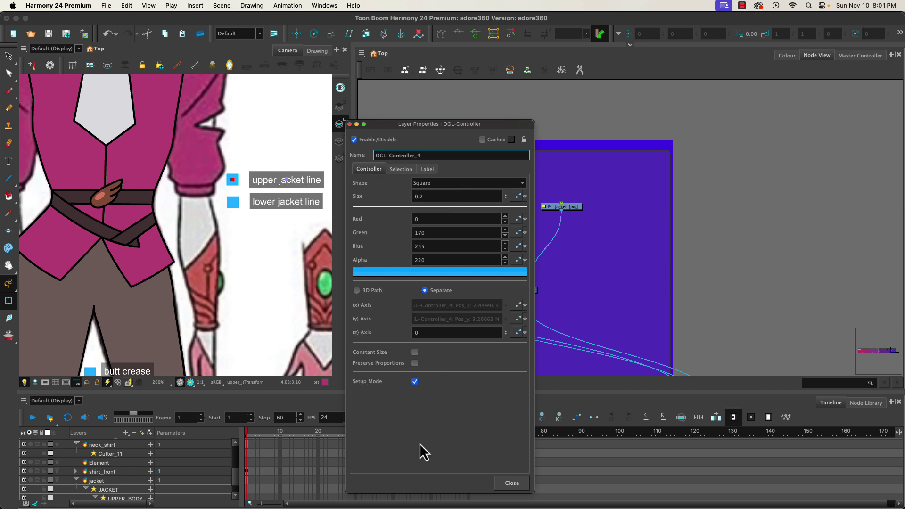
click(415, 381)
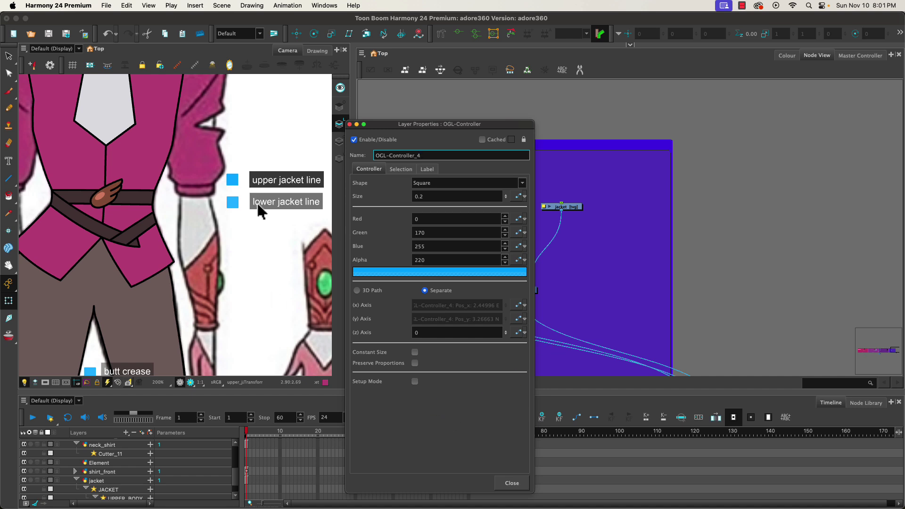
Compare the label settings of OGL-Controller_4 with those of the lower jacket line's OGL-Controller_3
click(418, 166)
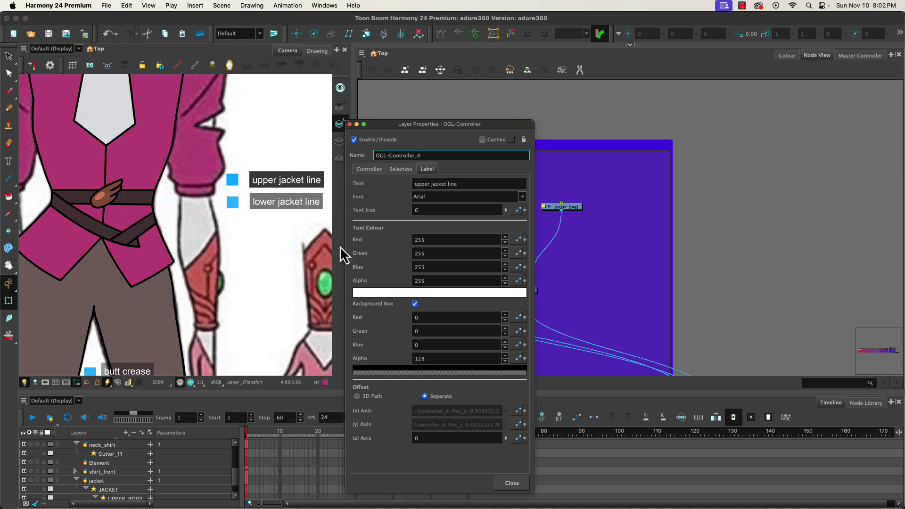
click(304, 198)
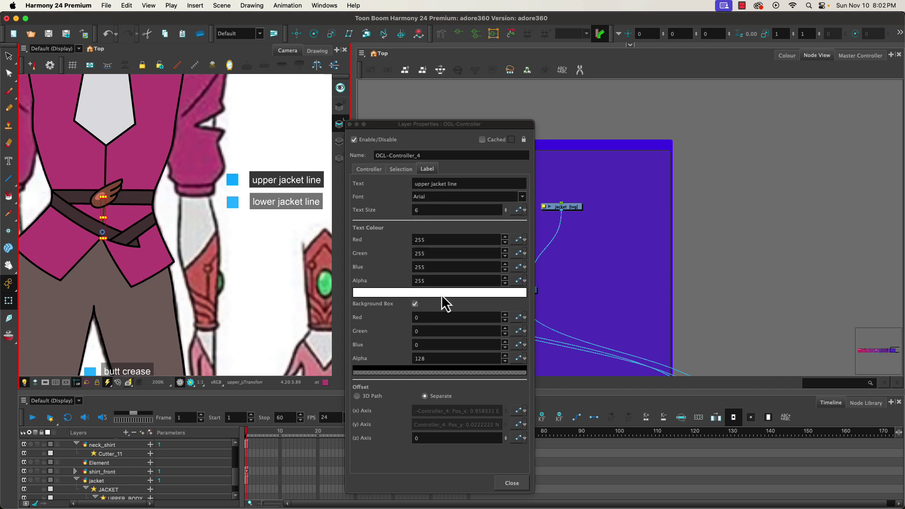
click(349, 125)
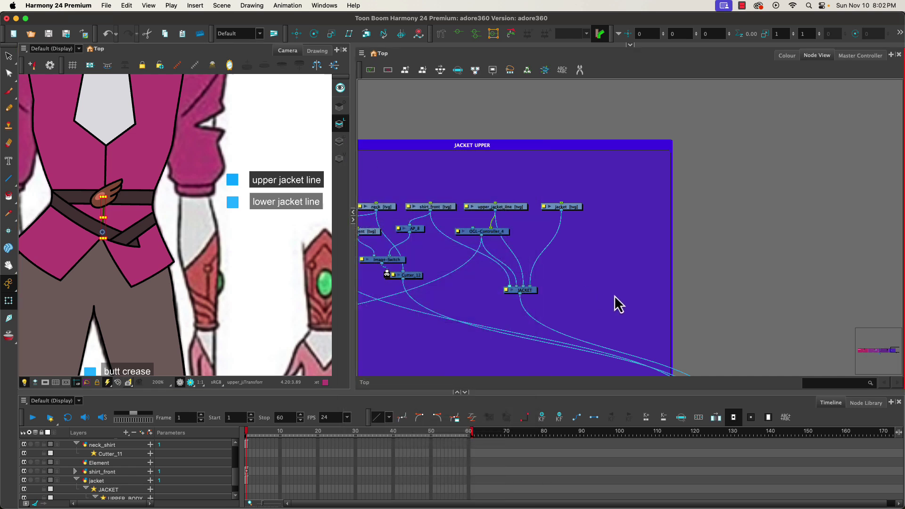
click(498, 233)
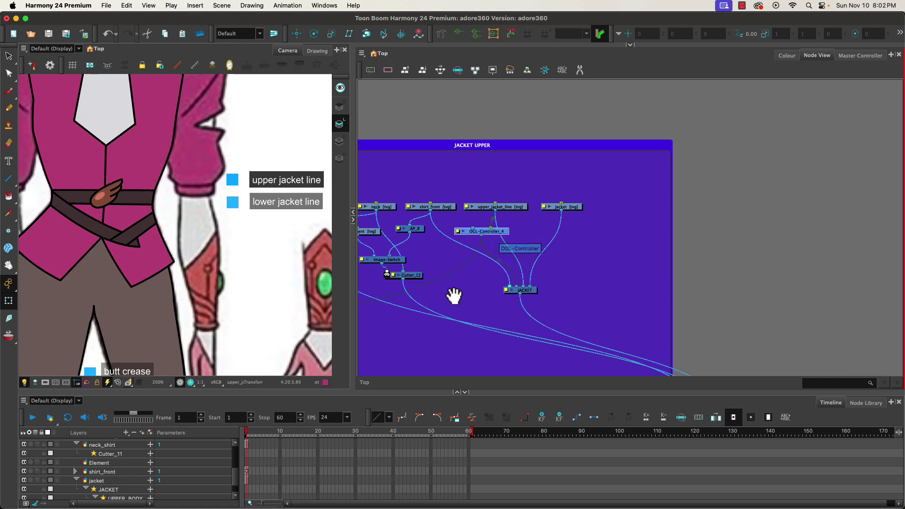
drag(453, 297, 753, 221)
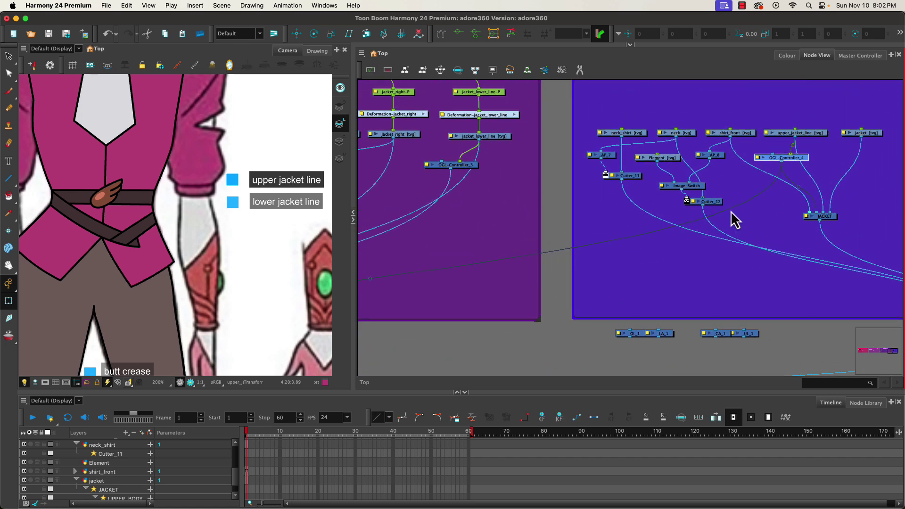
click(469, 166)
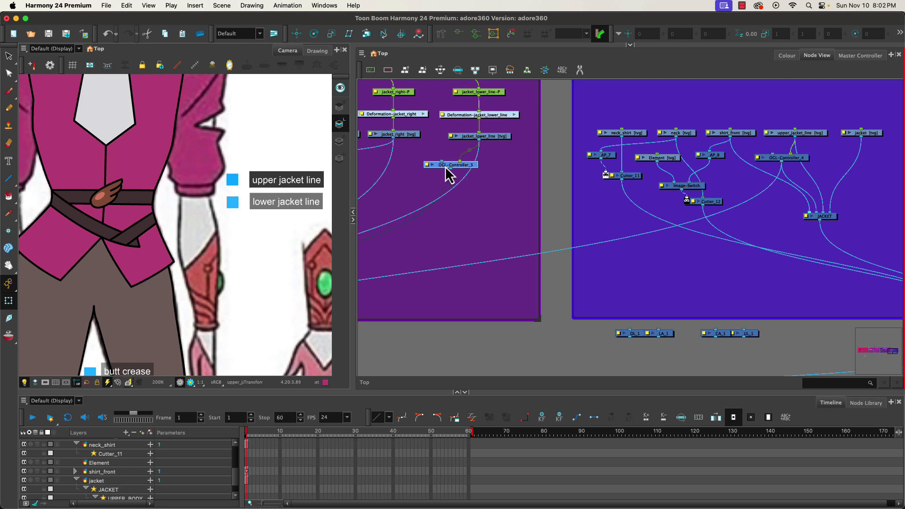
double_click(458, 168)
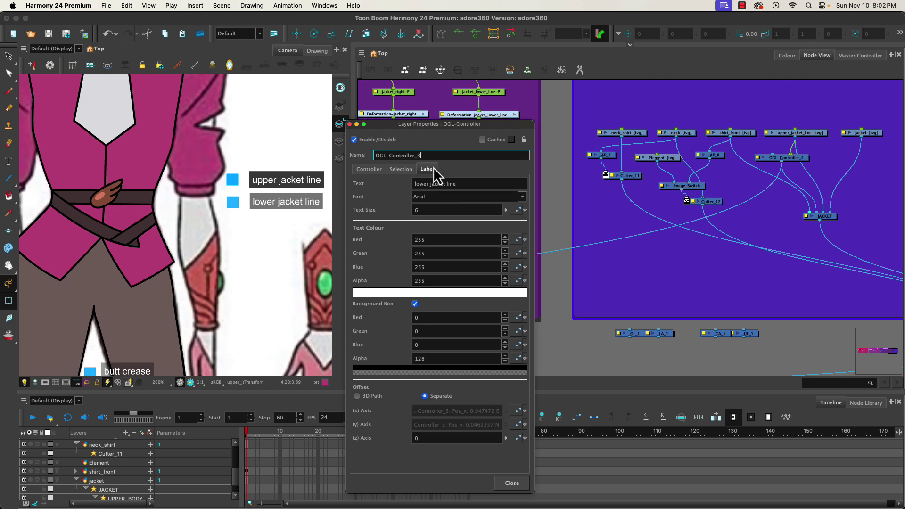
click(792, 203)
scroll(638, 239, up, 3)
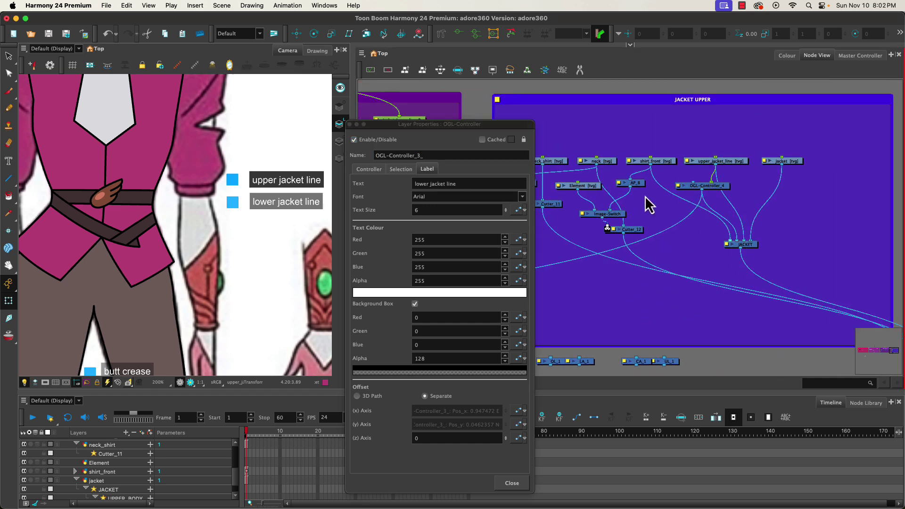
click(709, 186)
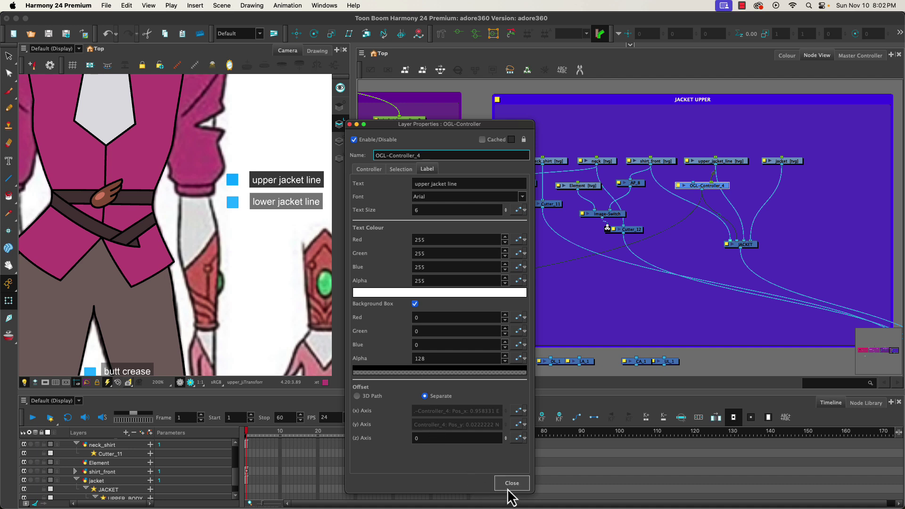
Switch the lower jacket line label's background box off and on again, and close its properties
click(129, 326)
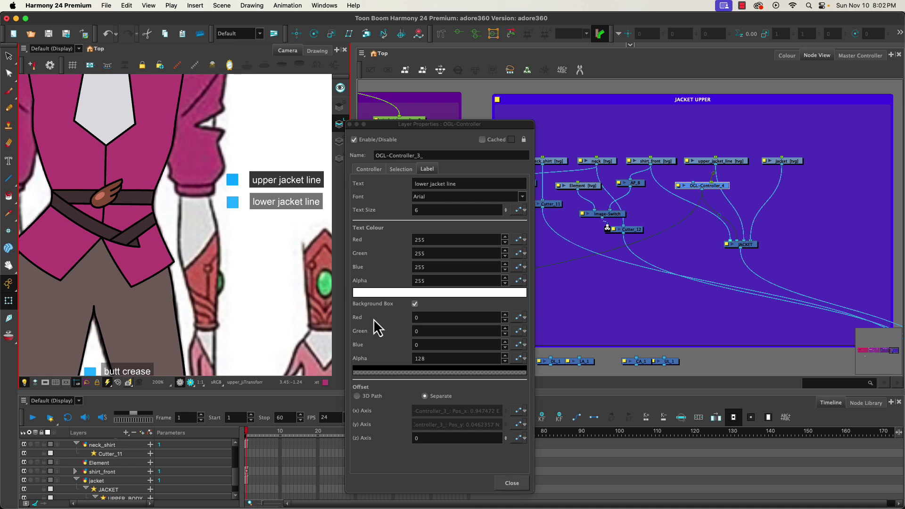
click(414, 303)
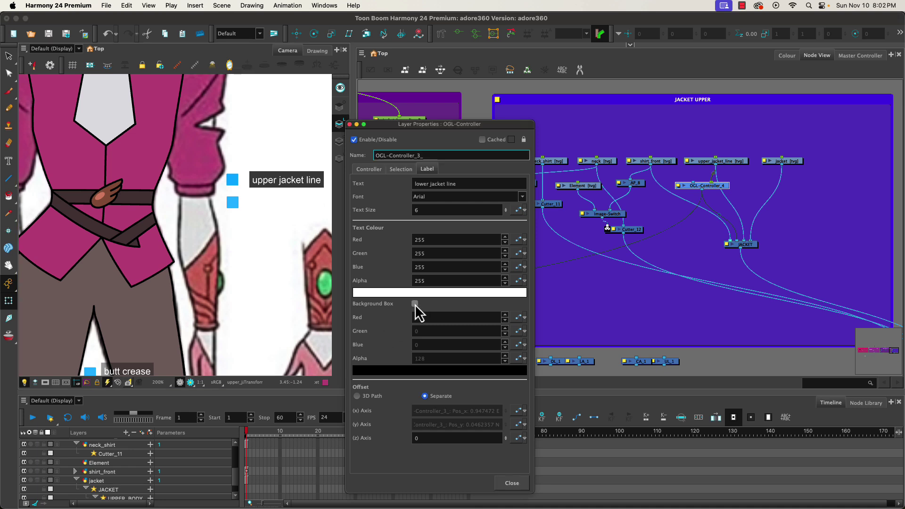
click(415, 304)
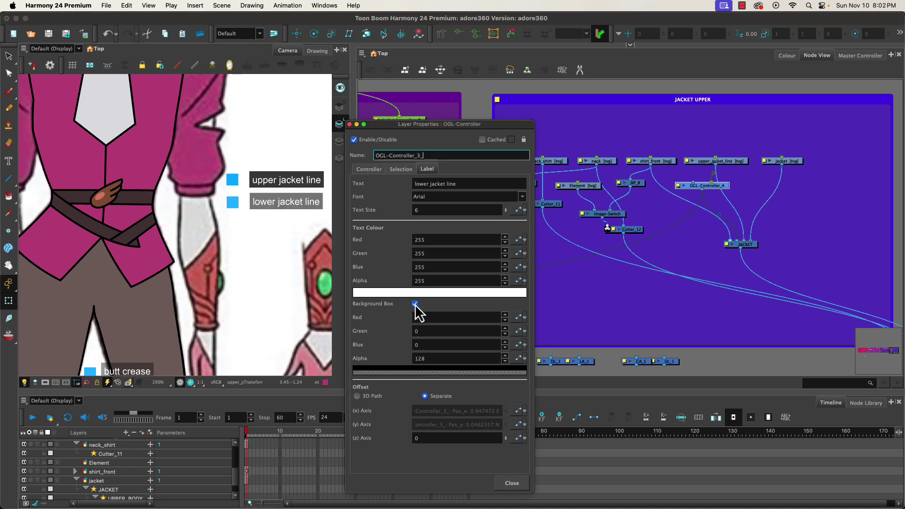
click(511, 483)
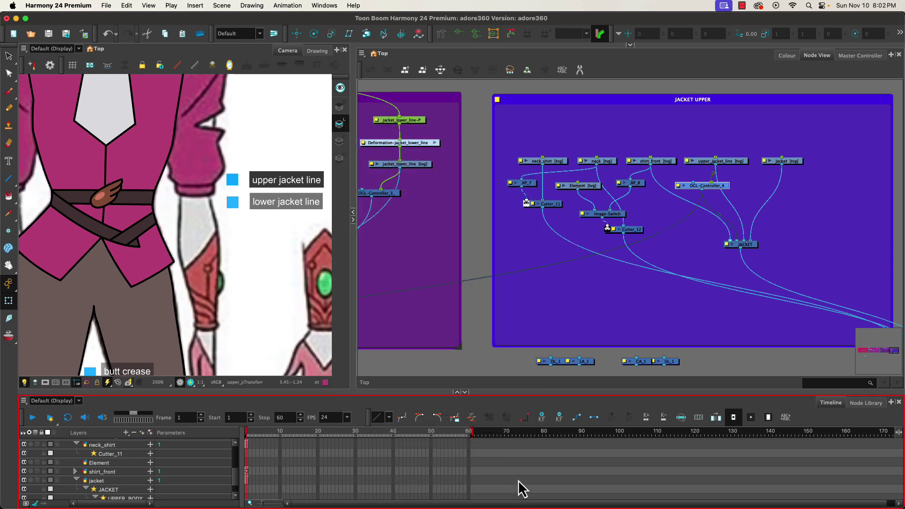
Open OGL-Controller_4's label properties, switch its background box off and on, and inspect the box's colour
double_click(704, 186)
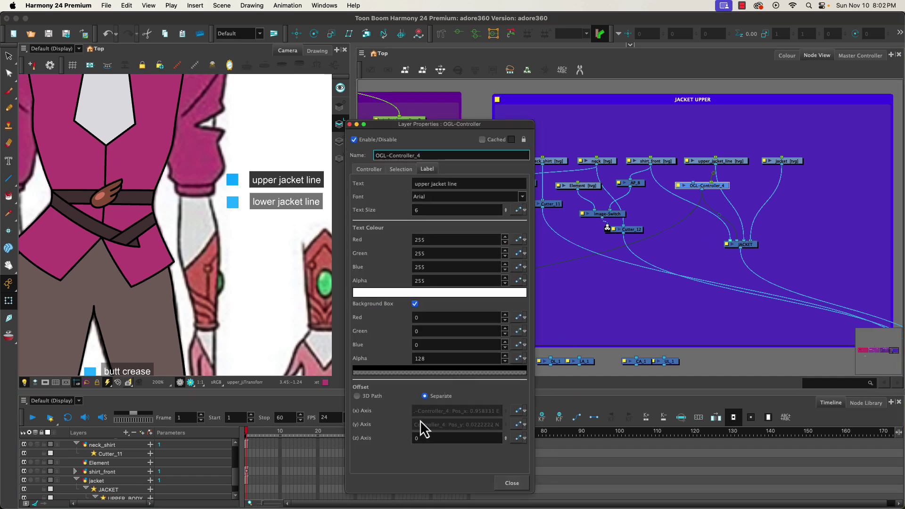
click(415, 303)
click(415, 304)
drag(429, 359, 410, 352)
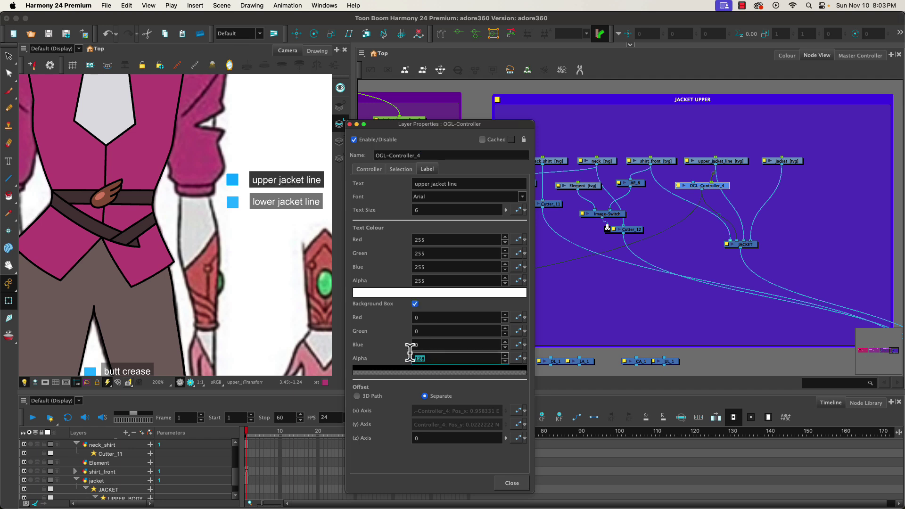
click(400, 374)
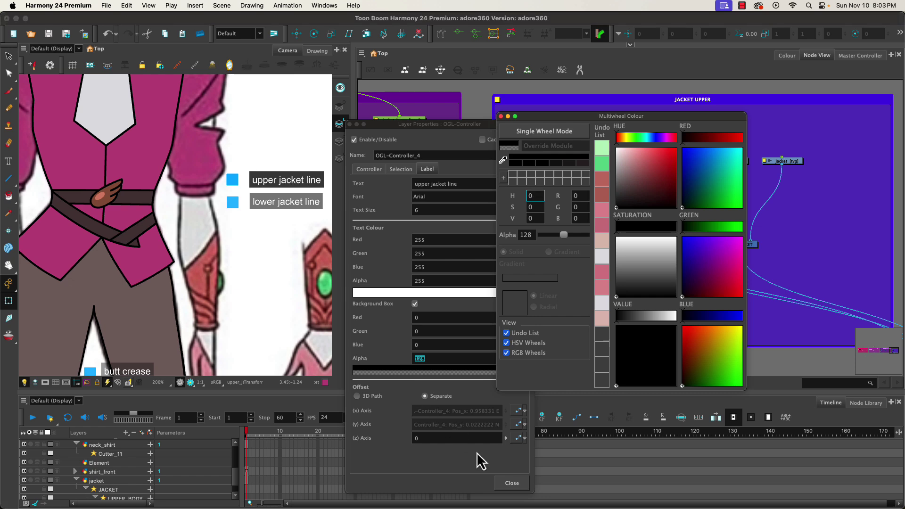
click(500, 117)
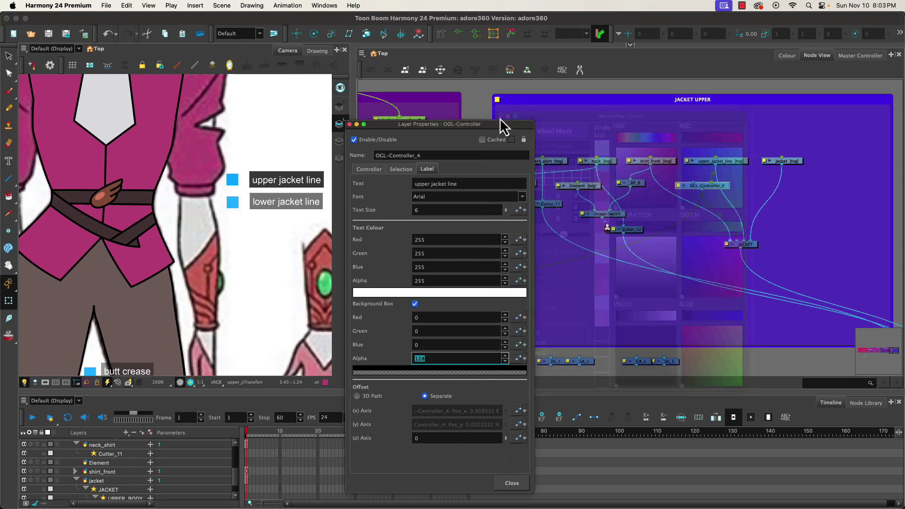
Try a text alpha of 128 on the upper jacket line label and restore it to 255
double_click(428, 281)
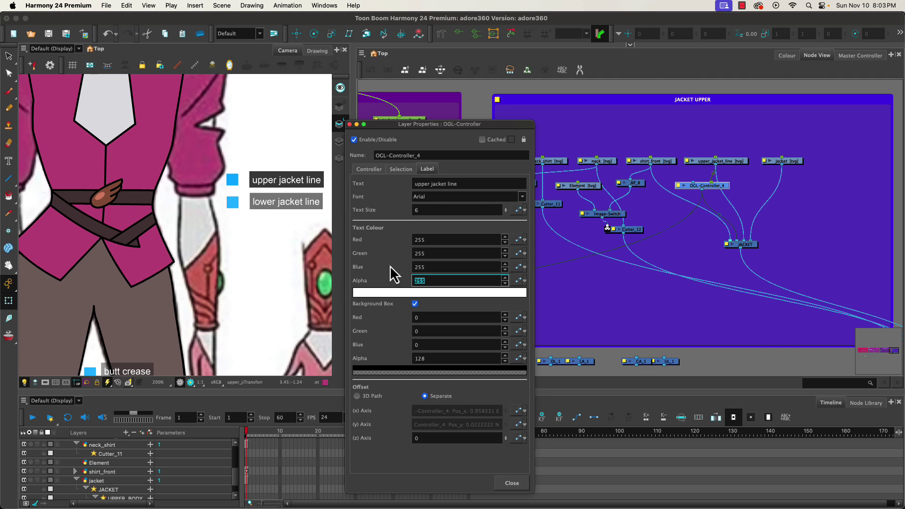
text(128)
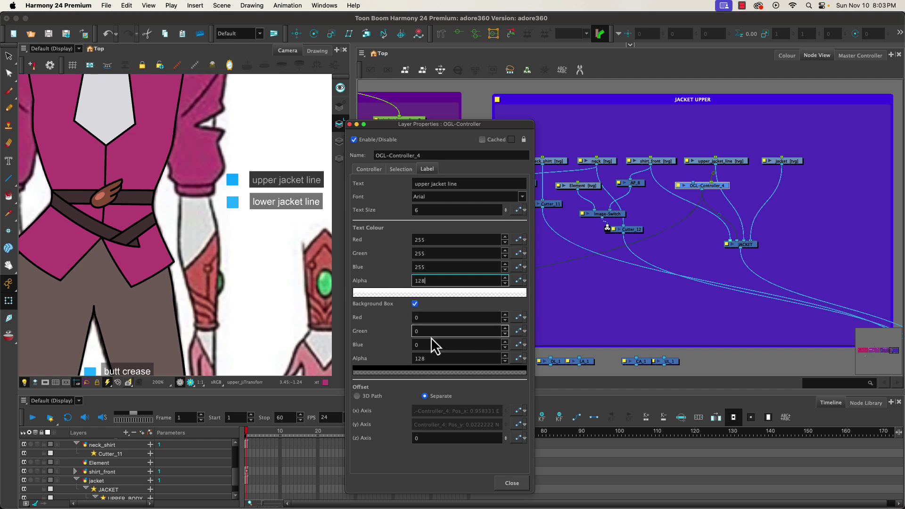
double_click(429, 281)
text(255)
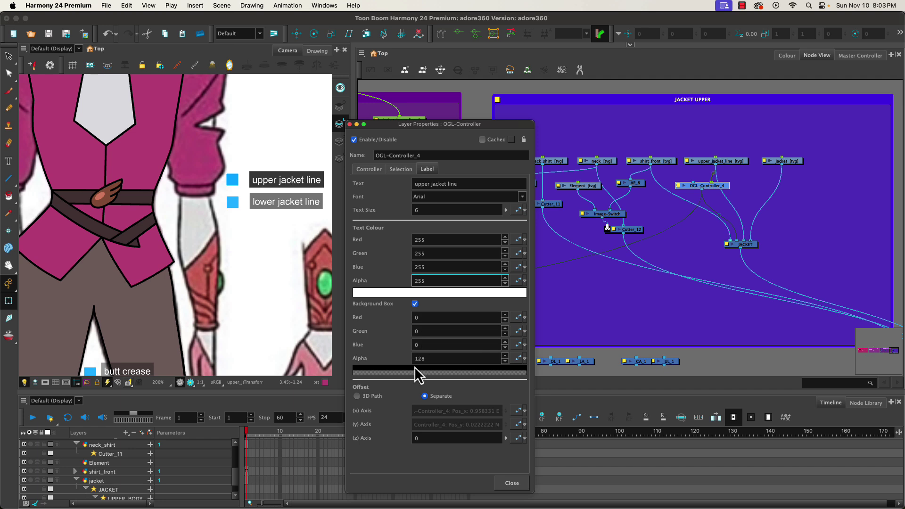
Try a background box alpha of 0 on the upper jacket line label and return it to 128
click(435, 357)
drag(434, 357, 398, 351)
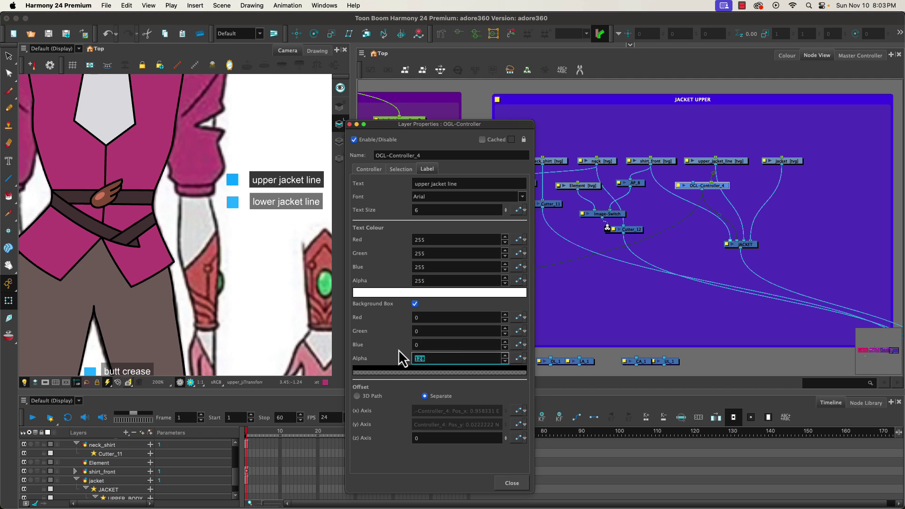
text(0)
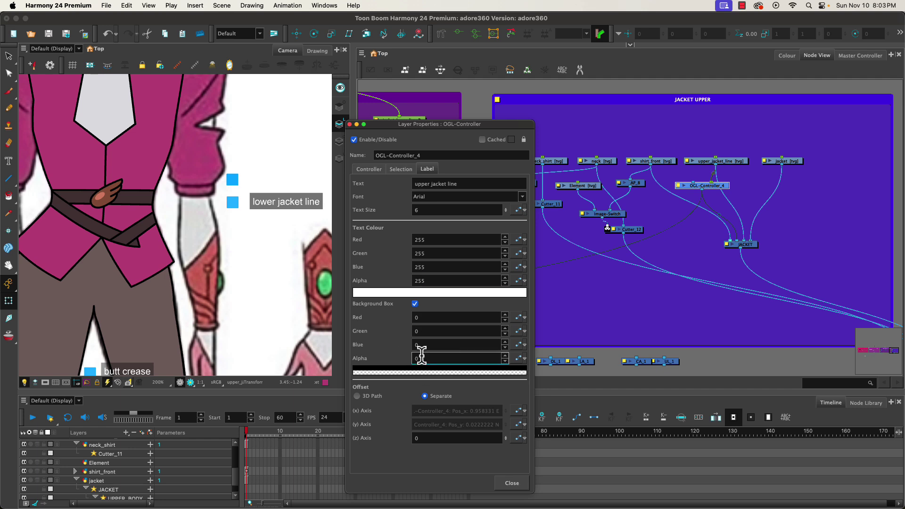
mouse_move(418, 357)
mouse_down()
mouse_move(397, 352)
mouse_move(409, 357)
mouse_up()
text(2)
text(128)
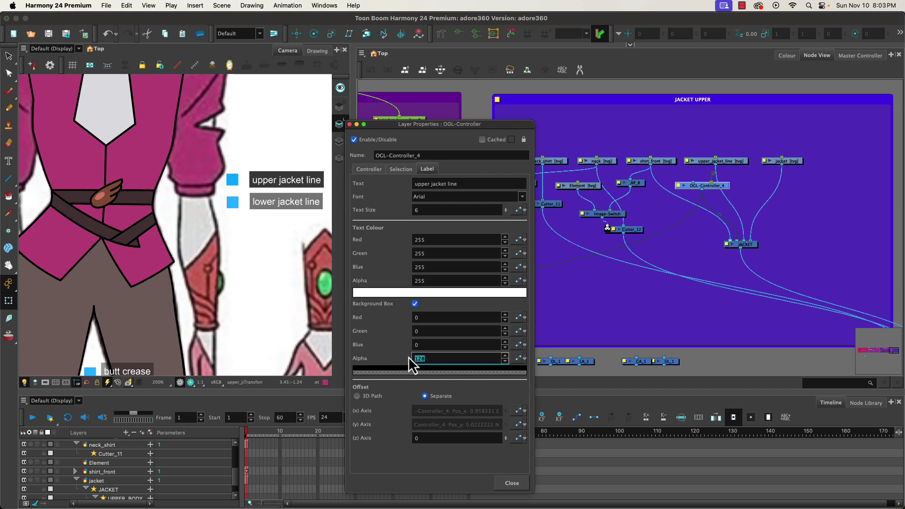
Lower the upper jacket line label's background box alpha, trying 60 and settling on 80
text(60)
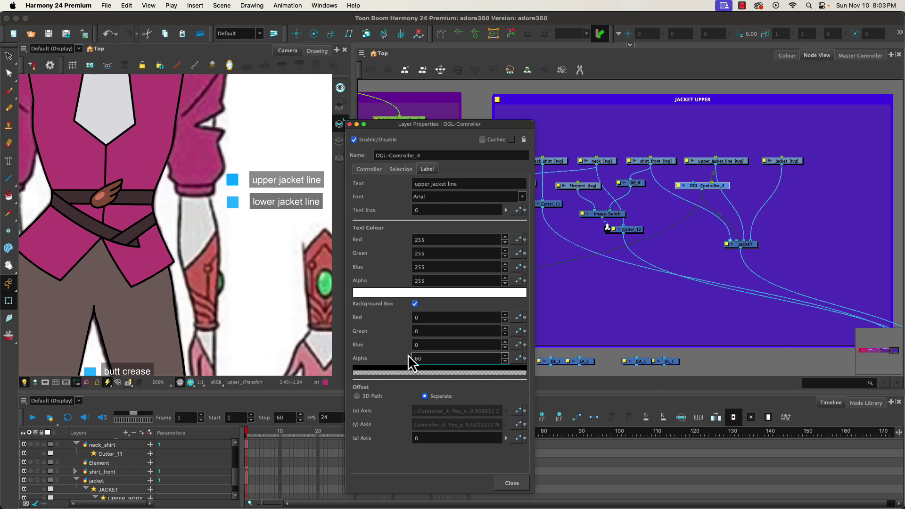
double_click(414, 357)
text(80)
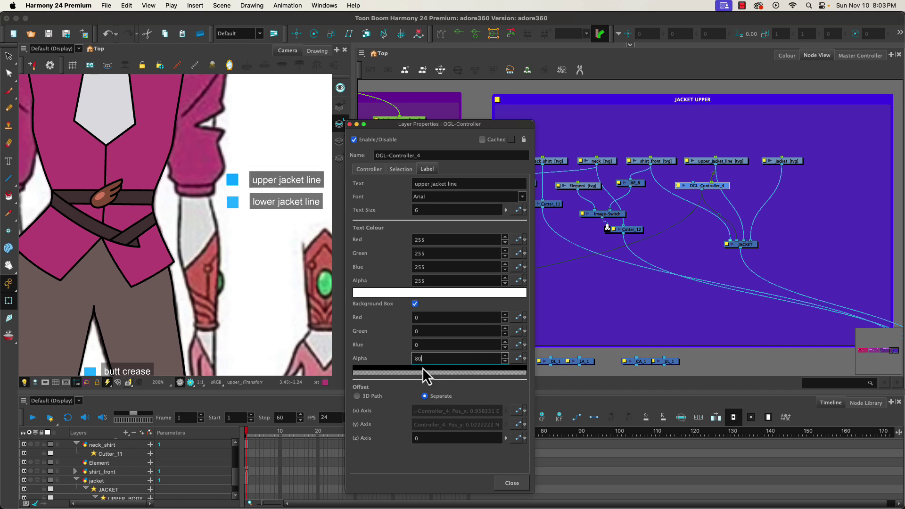
Restore the upper jacket line label's background box alpha to 128 and check OGL-Controller_4's handle shape, size and colour settings
double_click(420, 359)
text(128)
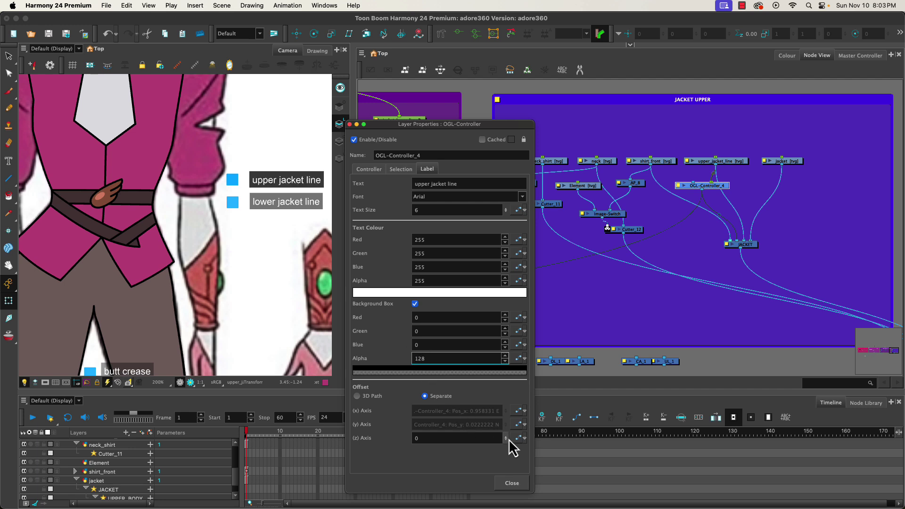
click(512, 483)
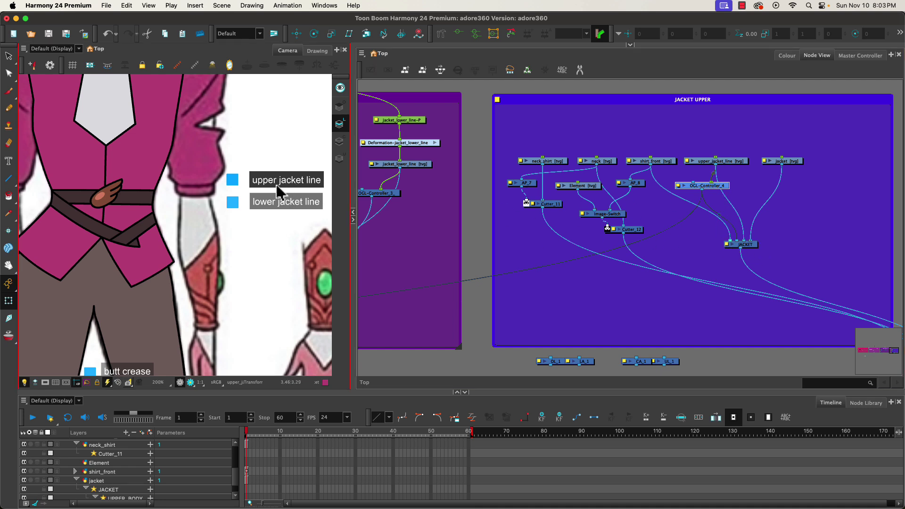
double_click(706, 188)
click(367, 169)
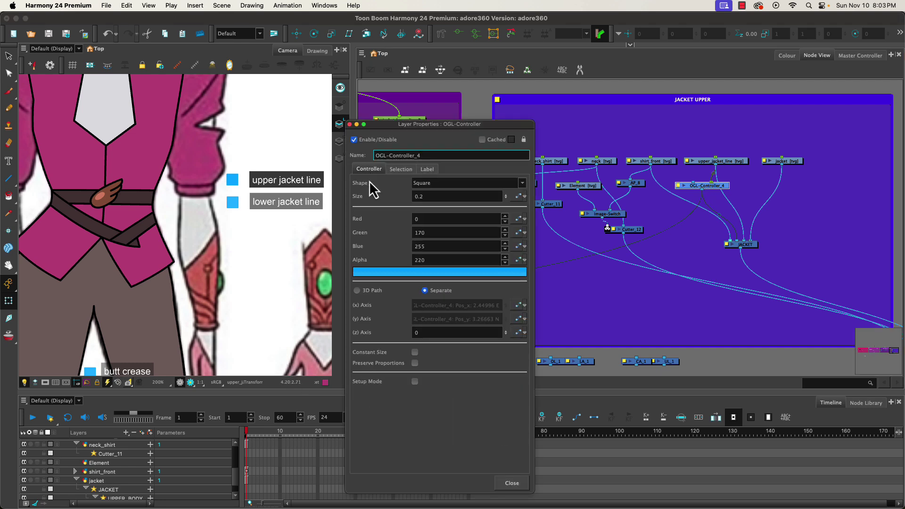
click(513, 483)
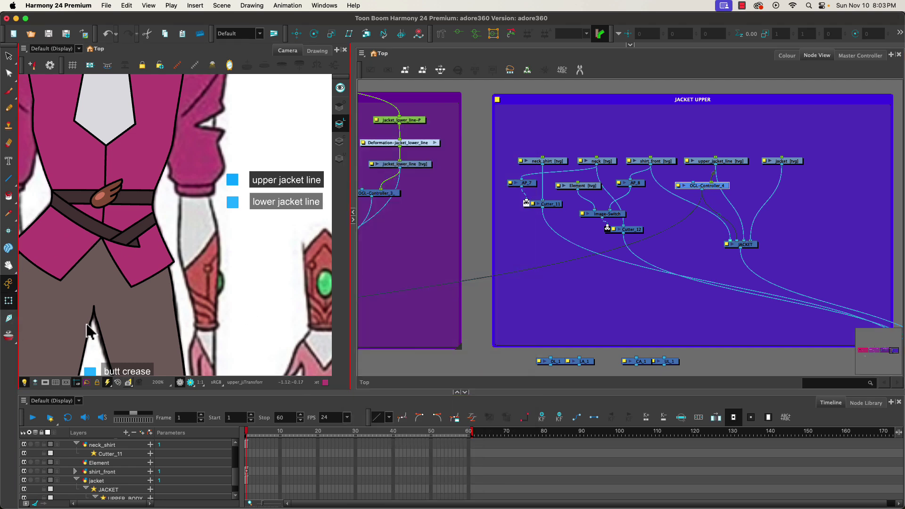
Give the neck_shirt, neck, shirt_front, upper_jacket_line and jacket drawings in the JACKET UPPER backdrop each their own parent peg
click(297, 179)
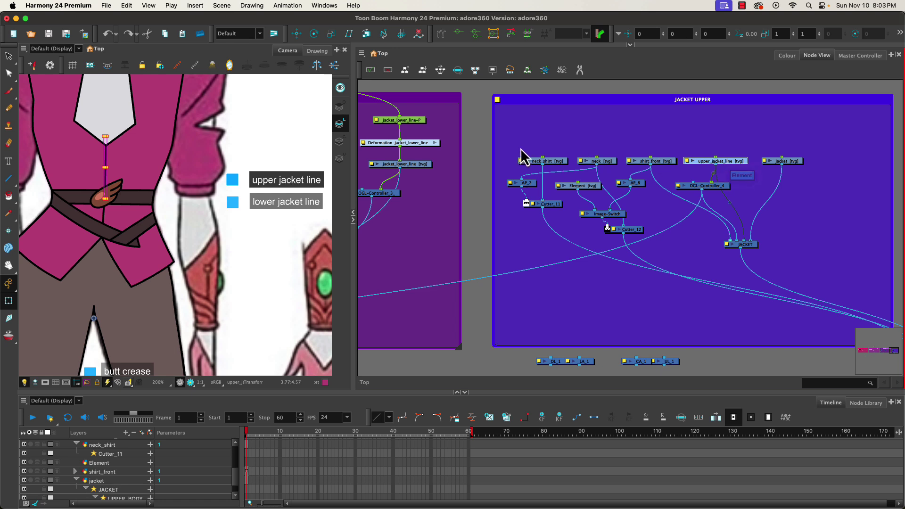
click(542, 148)
click(792, 162)
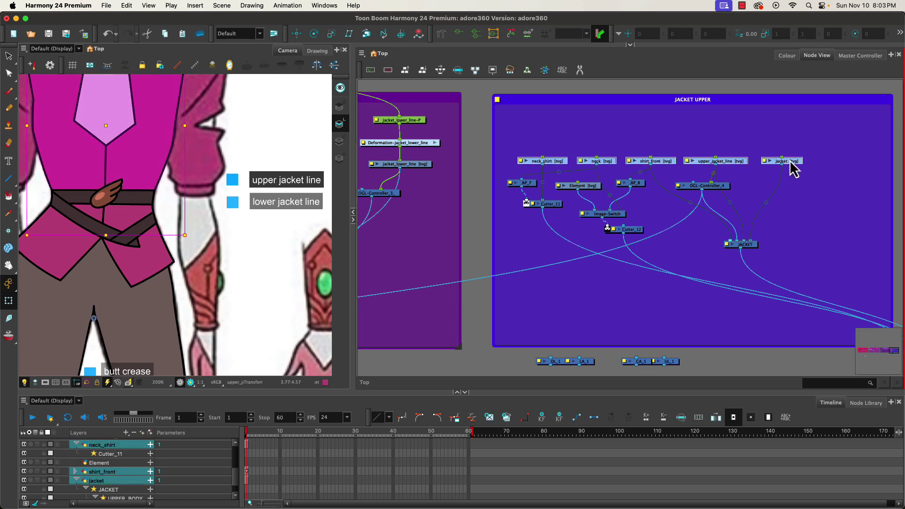
key(super+p)
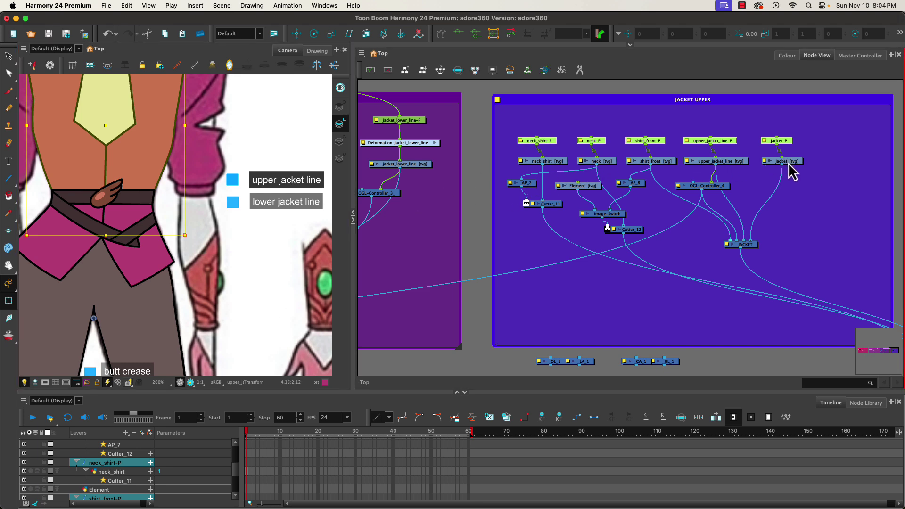
Create a curve deformation along the vertical upper_jacket_line drawing with the Rigging tool
click(731, 163)
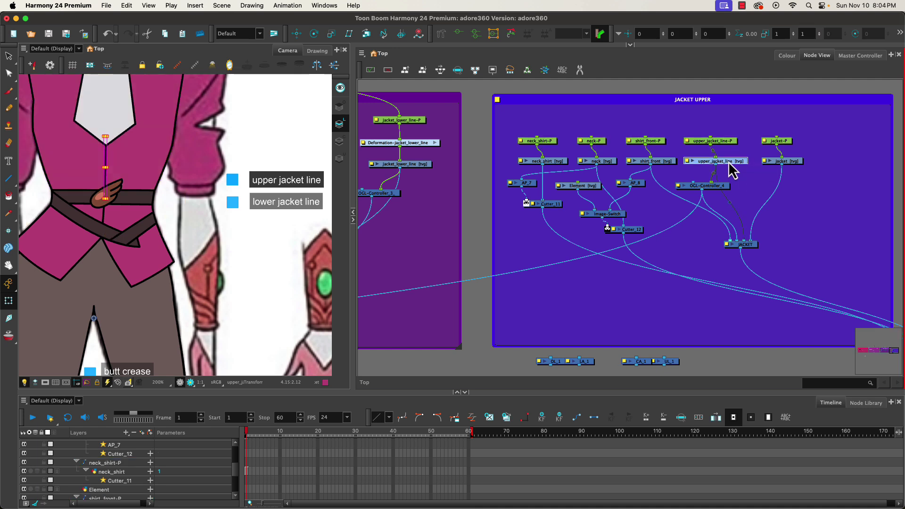
click(444, 34)
click(629, 46)
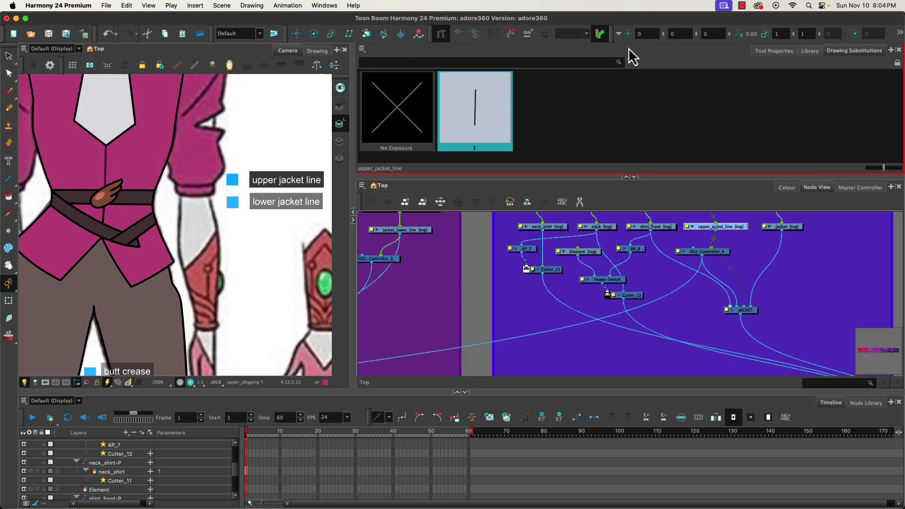
click(791, 47)
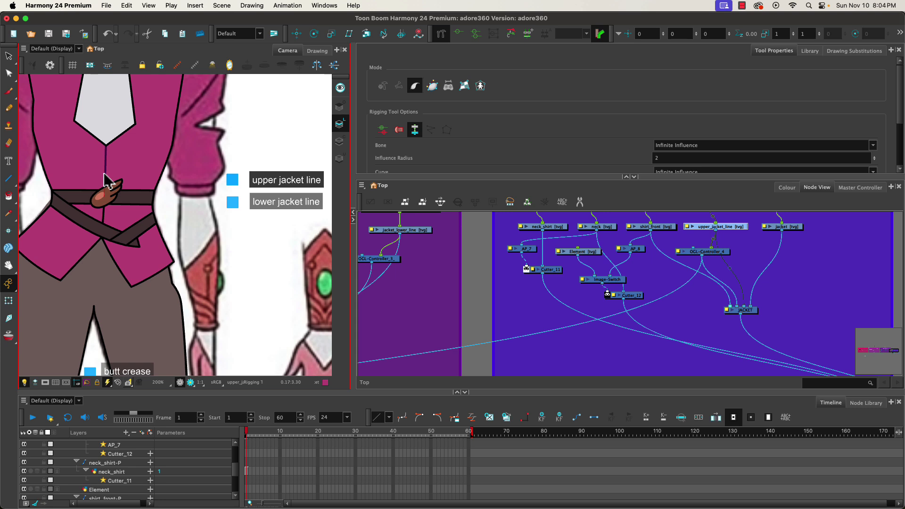
mouse_move(105, 174)
mouse_down()
mouse_move(115, 137)
mouse_move(105, 131)
mouse_move(106, 153)
mouse_up()
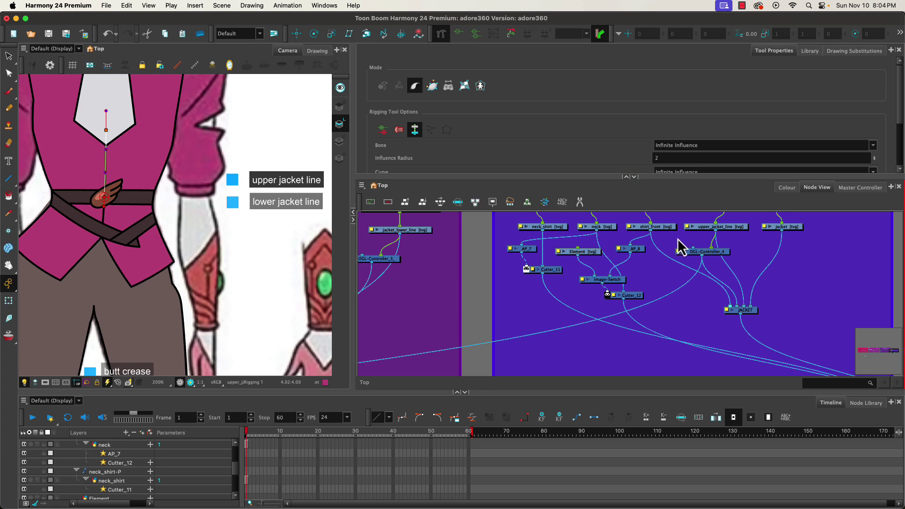
drag(707, 241, 688, 264)
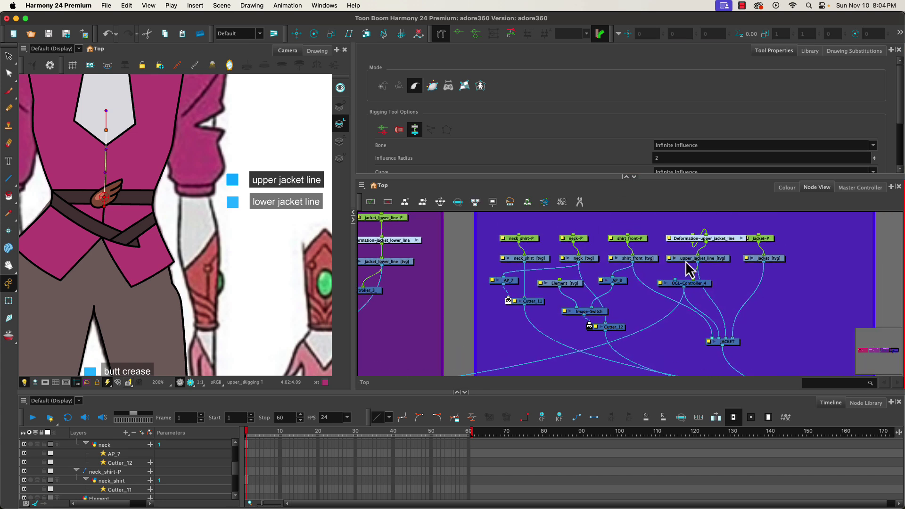
Start an envelope deformation on shirt_front, placing points from its bottom tip along the left edge to the upper-left neck corner
click(641, 260)
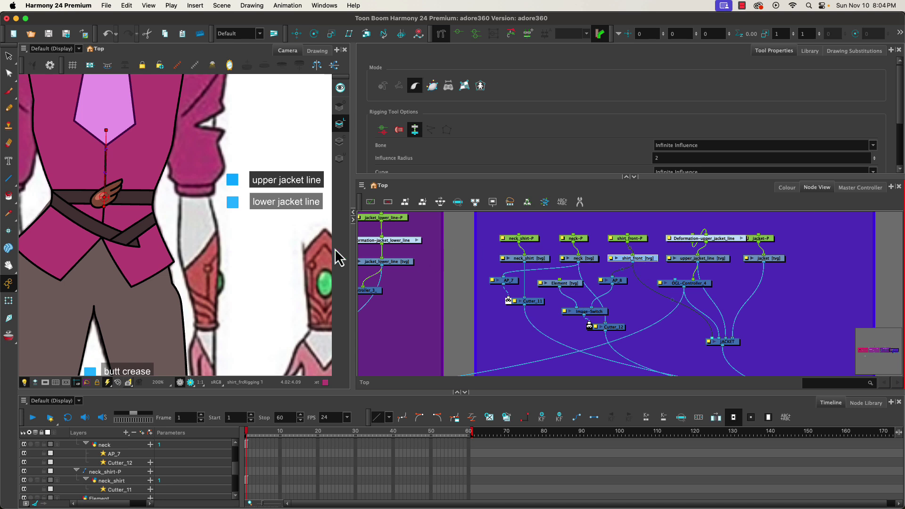
mouse_move(133, 227)
mouse_down()
mouse_move(214, 292)
mouse_move(202, 307)
mouse_up()
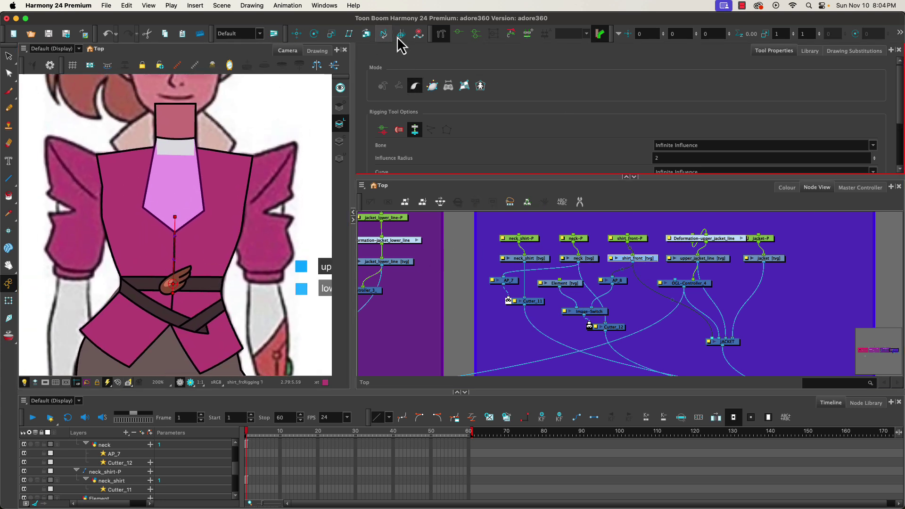
click(432, 87)
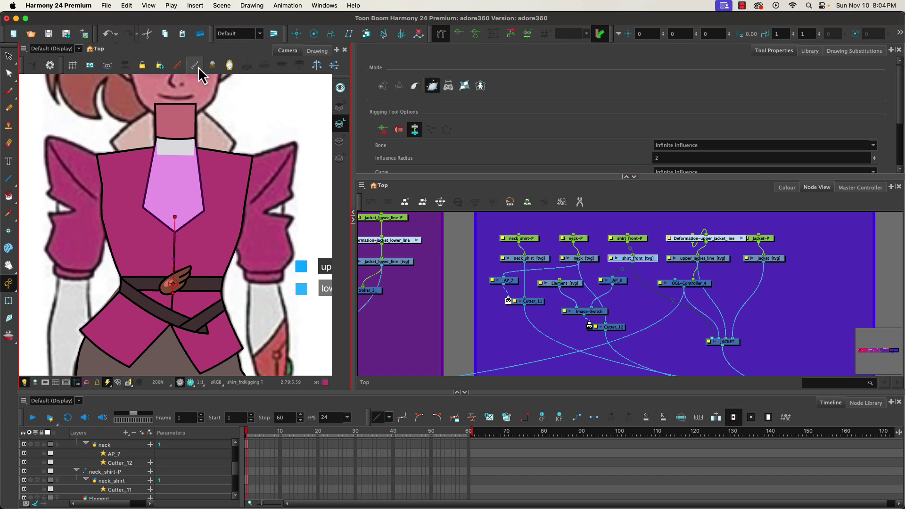
click(605, 290)
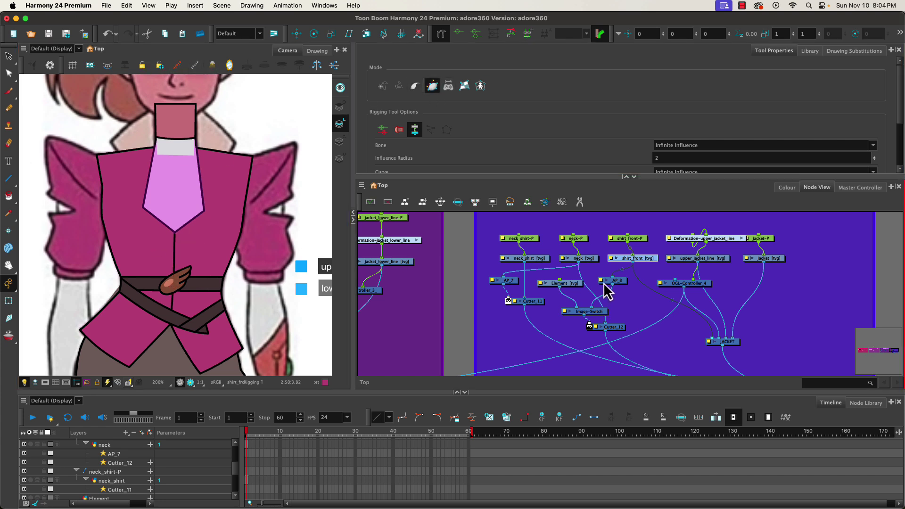
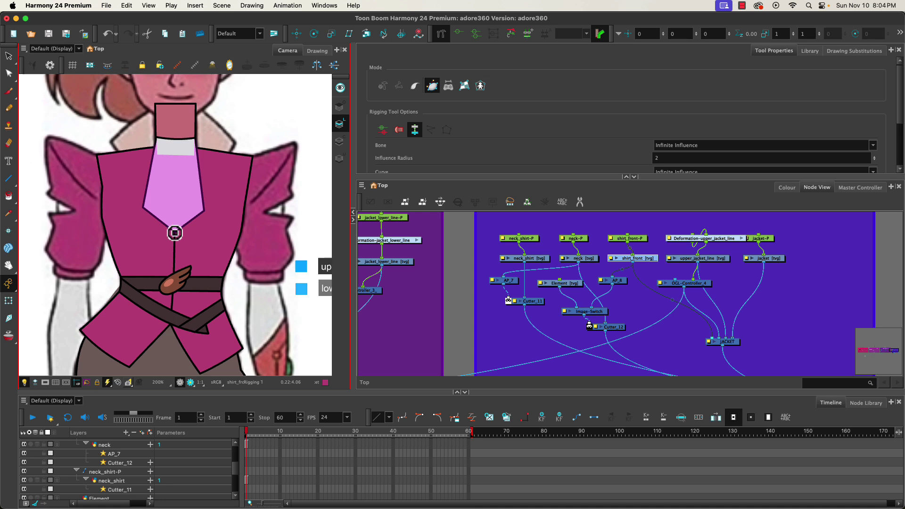
click(149, 216)
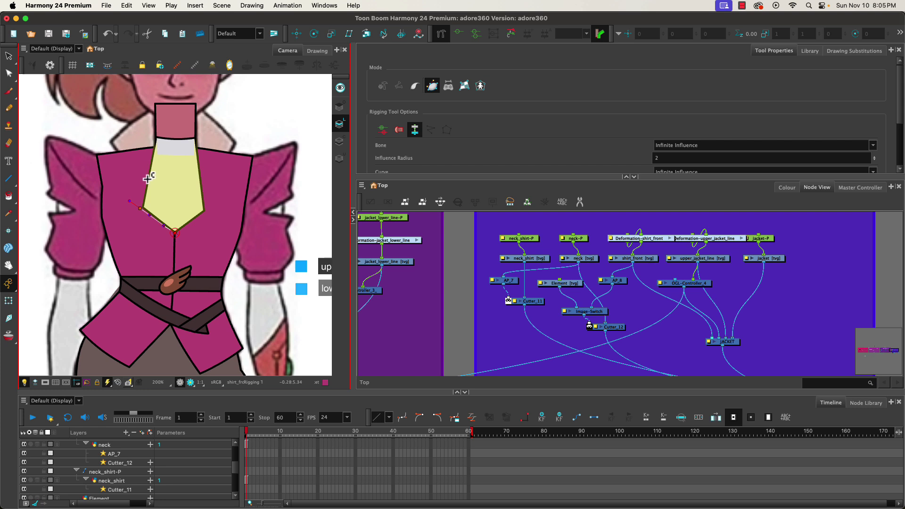
click(146, 178)
click(152, 154)
click(157, 143)
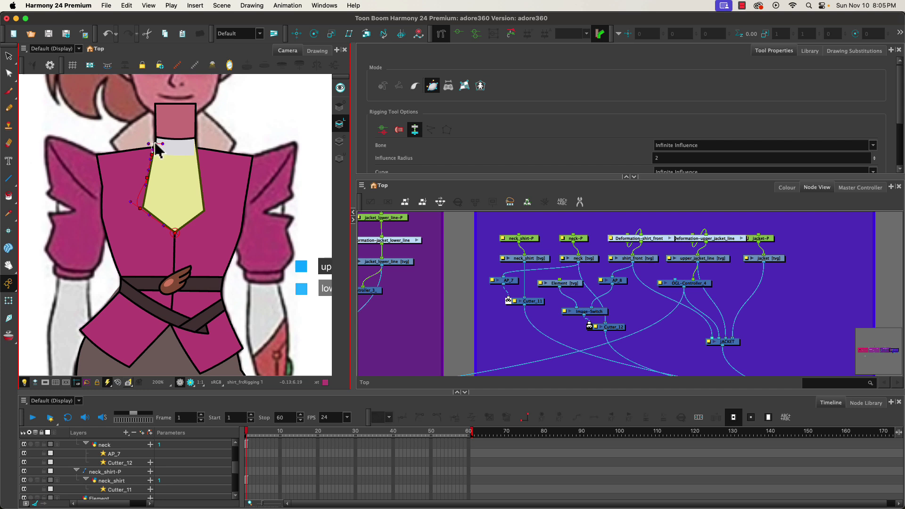
Continue the shirt_front envelope across the neck and down the right edge, closing it at the bottom tip
click(196, 144)
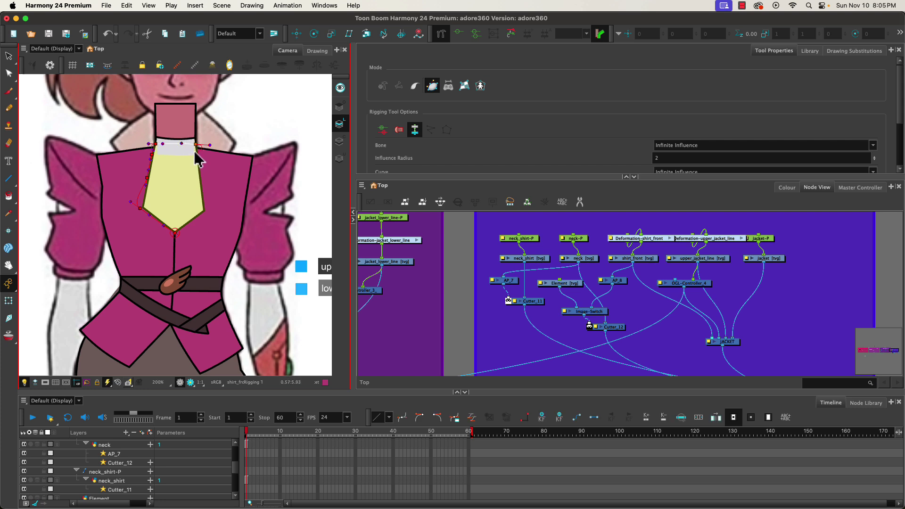
click(196, 158)
click(201, 186)
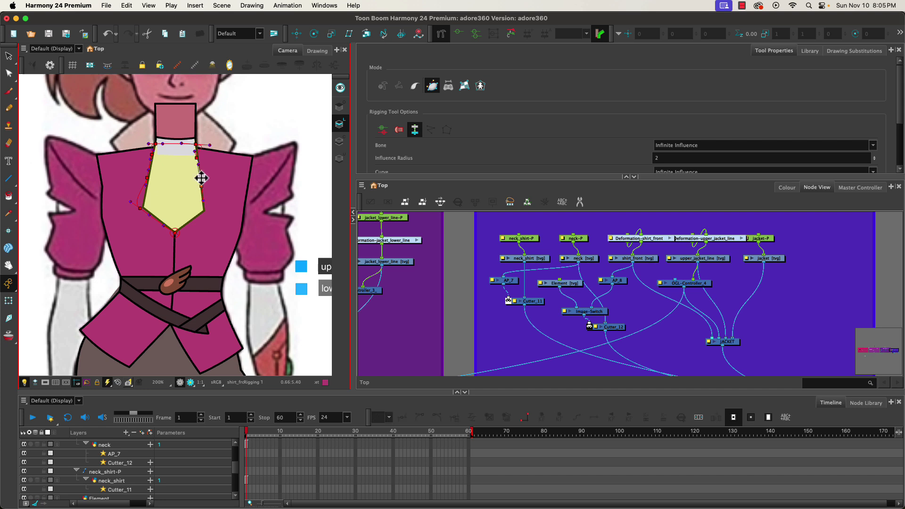
click(204, 210)
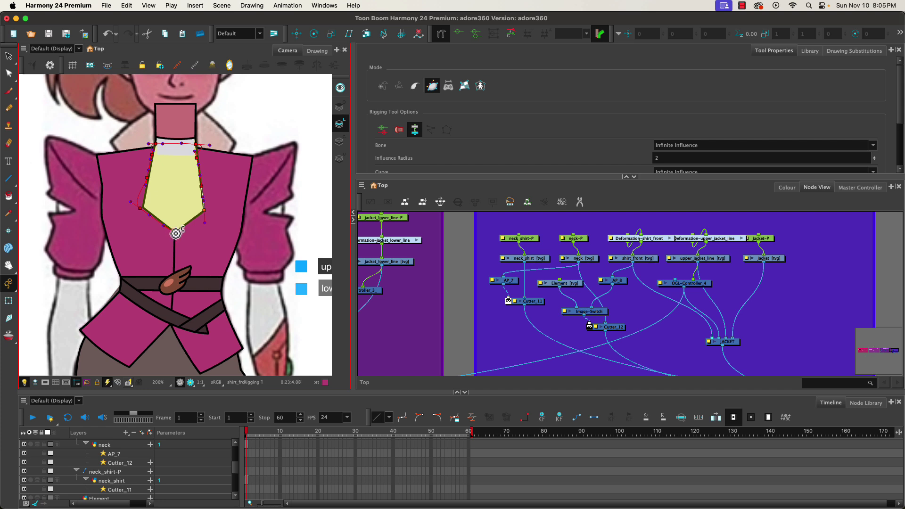
click(186, 232)
Adjust the shirt_front envelope's curve handles to follow the shirt outline, switch to the Transform tool and hide the deformation controls
click(198, 217)
click(196, 147)
click(151, 145)
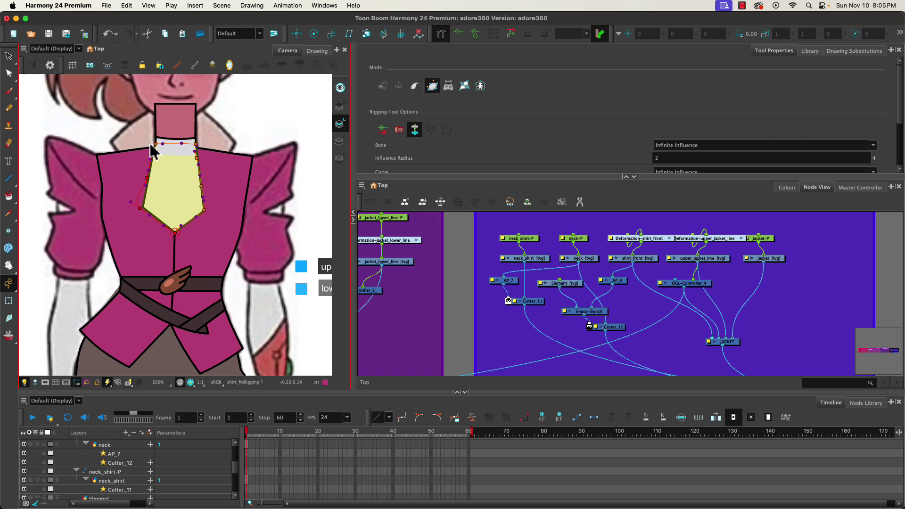
drag(133, 203, 146, 202)
click(9, 302)
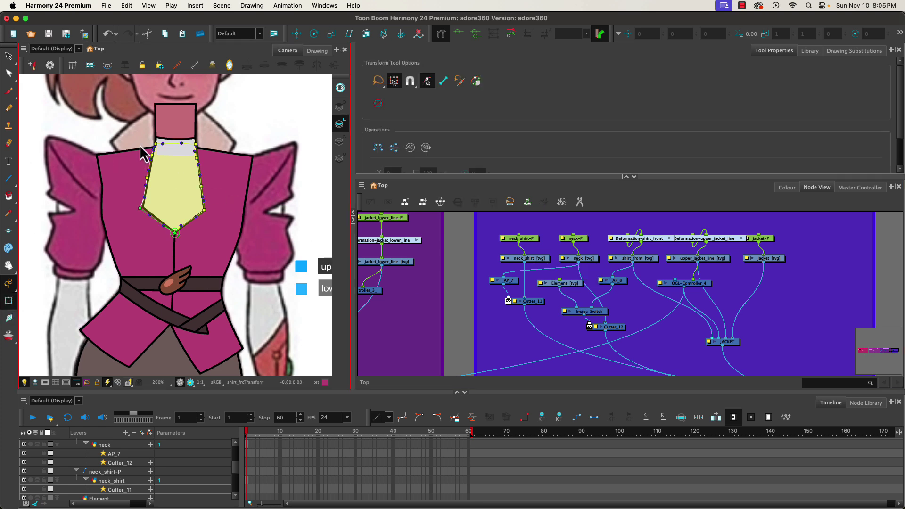
click(195, 66)
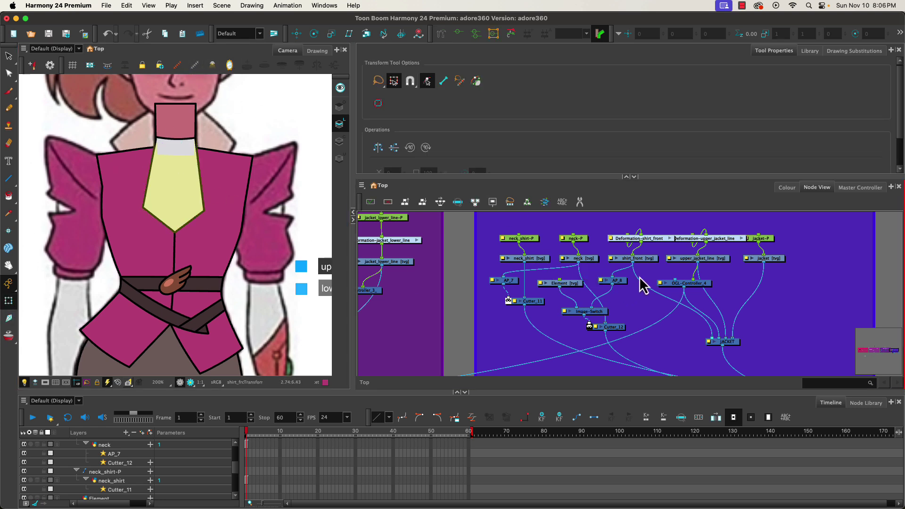
Place the shirt_front and upper_jacket_line pegs above their deformation groups and align all five JACKET UPPER pegs in one row
mouse_move(647, 253)
mouse_down()
mouse_move(629, 300)
mouse_move(612, 279)
mouse_move(623, 268)
mouse_up()
mouse_move(696, 282)
mouse_down()
mouse_move(711, 287)
mouse_move(695, 273)
mouse_move(701, 267)
mouse_up()
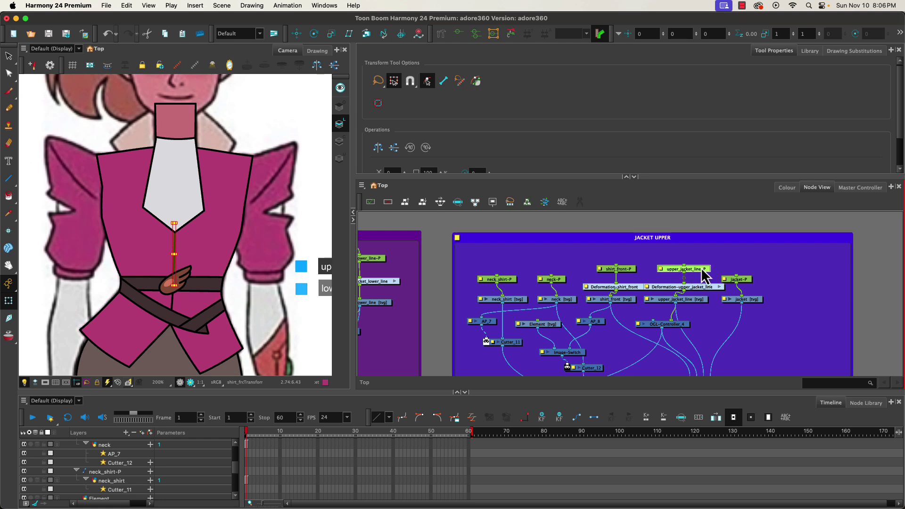
click(737, 281)
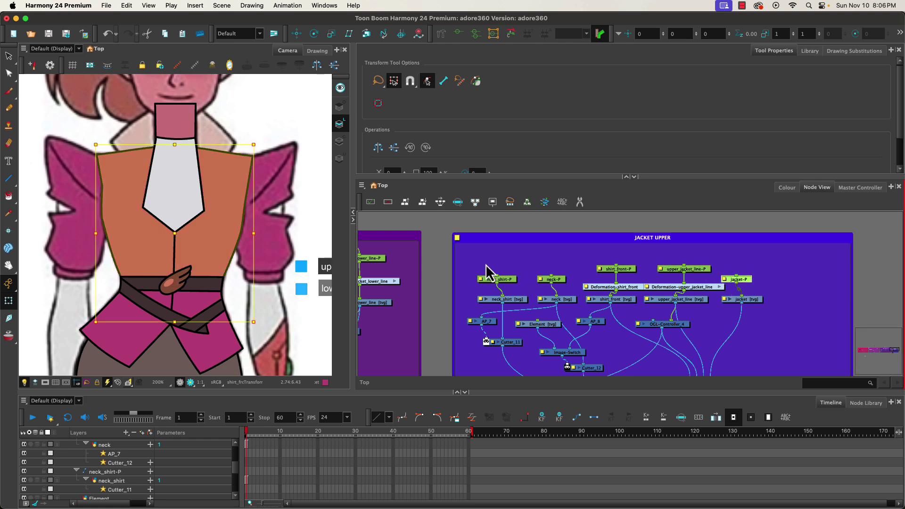
drag(496, 258, 777, 281)
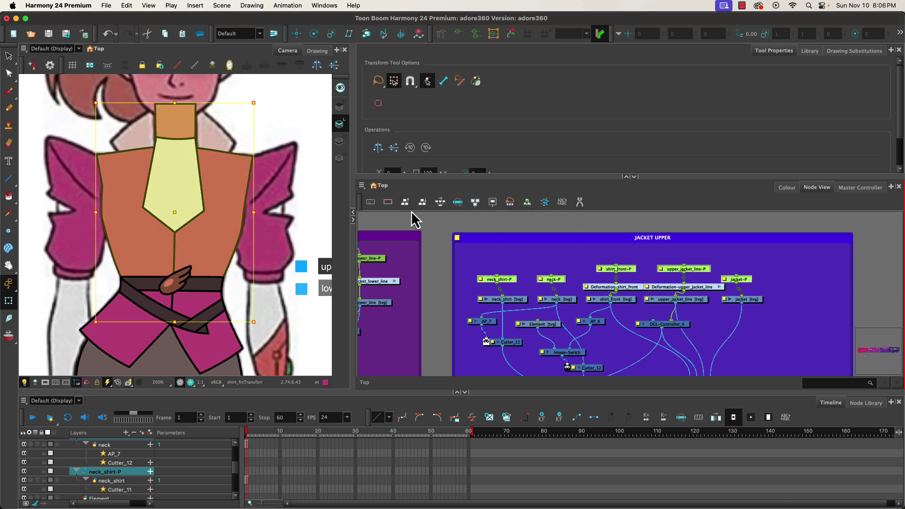
click(437, 203)
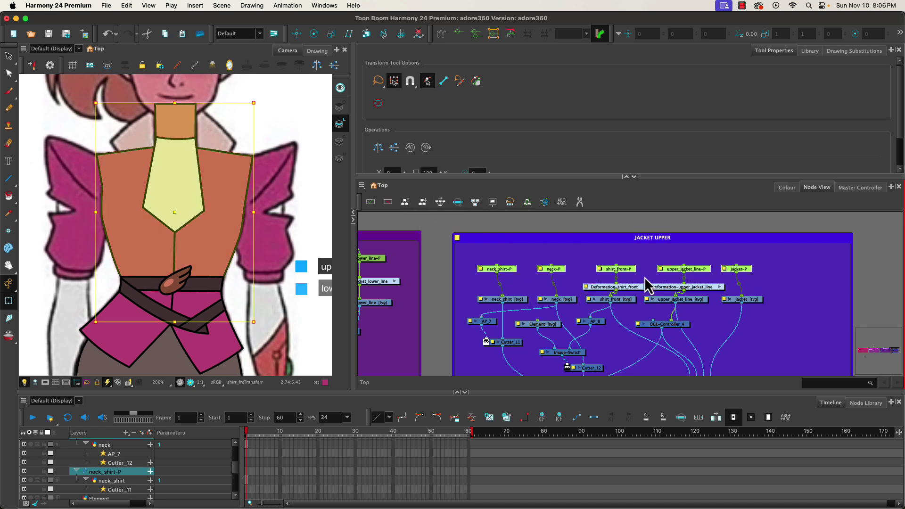
Move the upper_jacket_line drawing node under its peg and align the five JACKET UPPER drawing nodes in one row
click(692, 291)
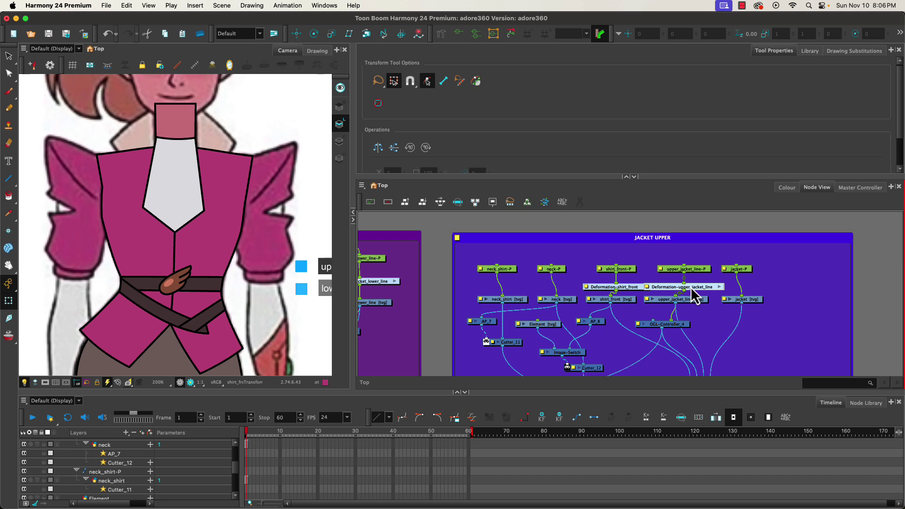
drag(686, 302, 685, 325)
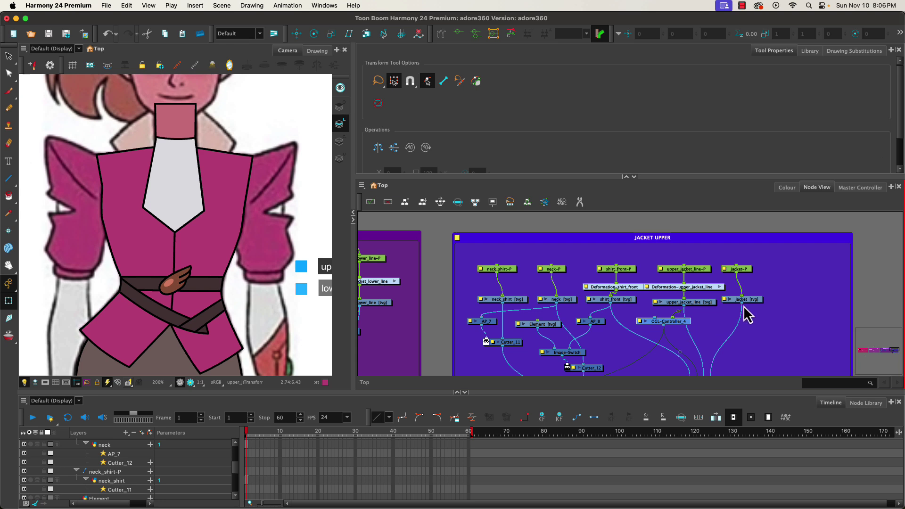
drag(470, 296, 765, 305)
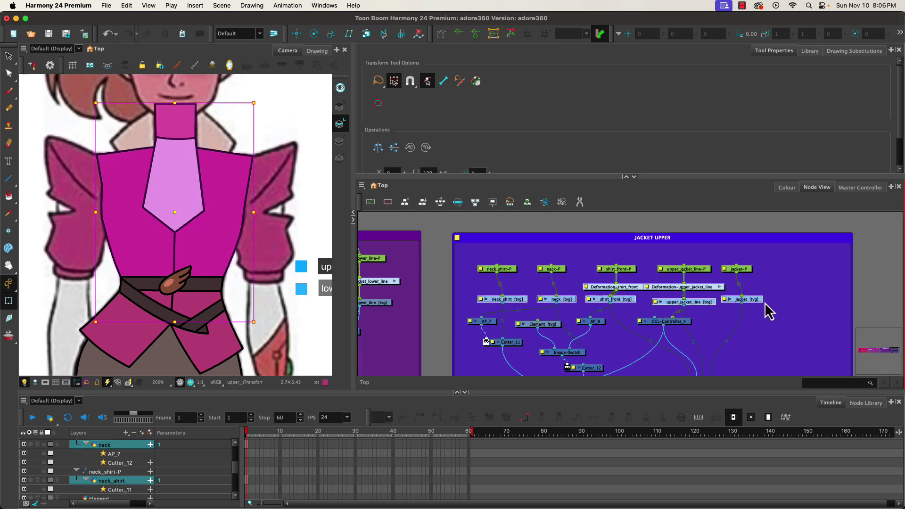
click(441, 202)
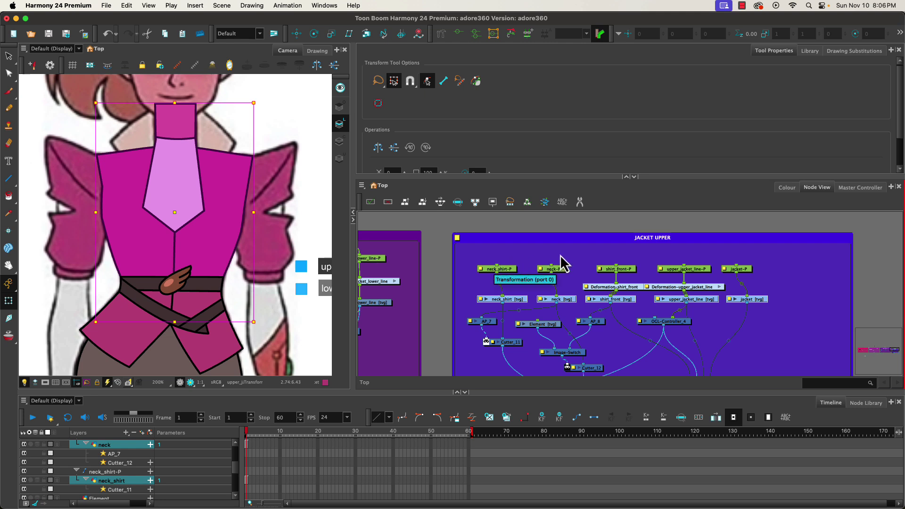
Add one shared parent peg above the neck_shirt, neck, shirt_front, upper_jacket_line and jacket pegs
drag(501, 257, 776, 275)
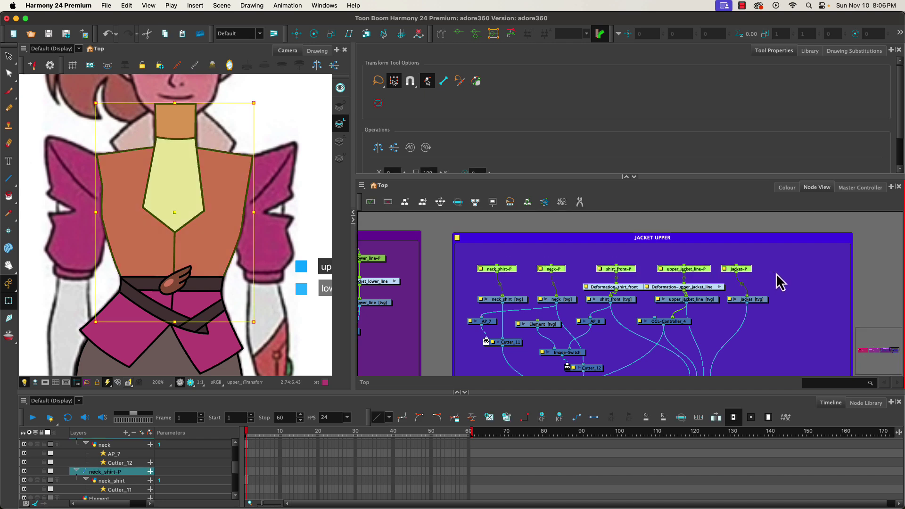
key(super+shift+p)
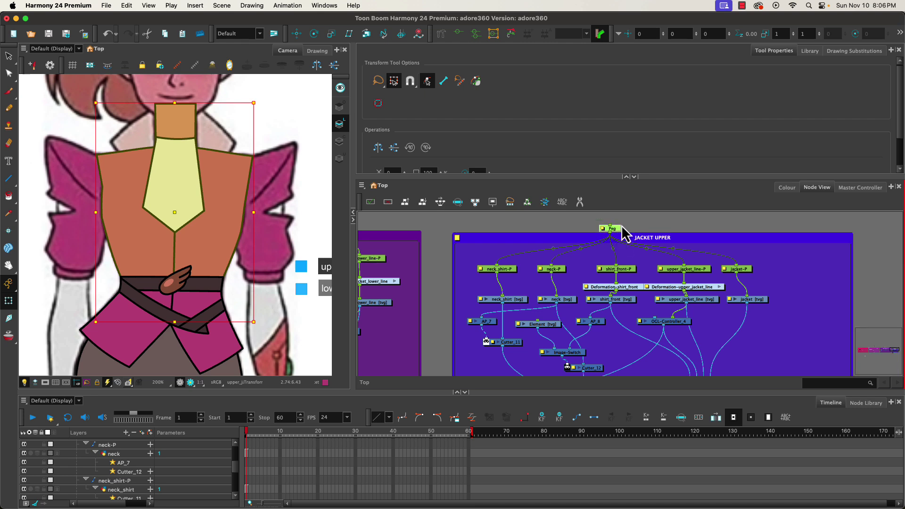
Move the shared parent peg above the JACKET UPPER group and rename it torso-p
drag(621, 235, 653, 226)
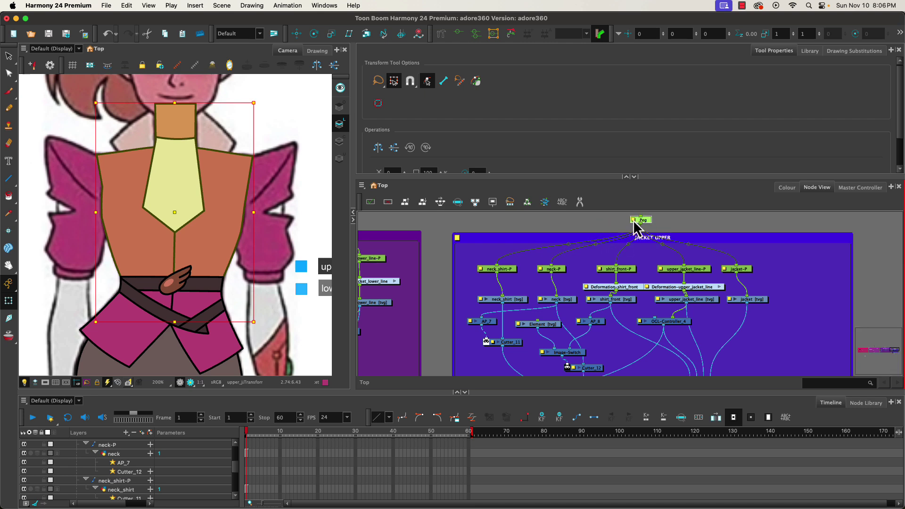
double_click(641, 220)
drag(411, 149, 346, 154)
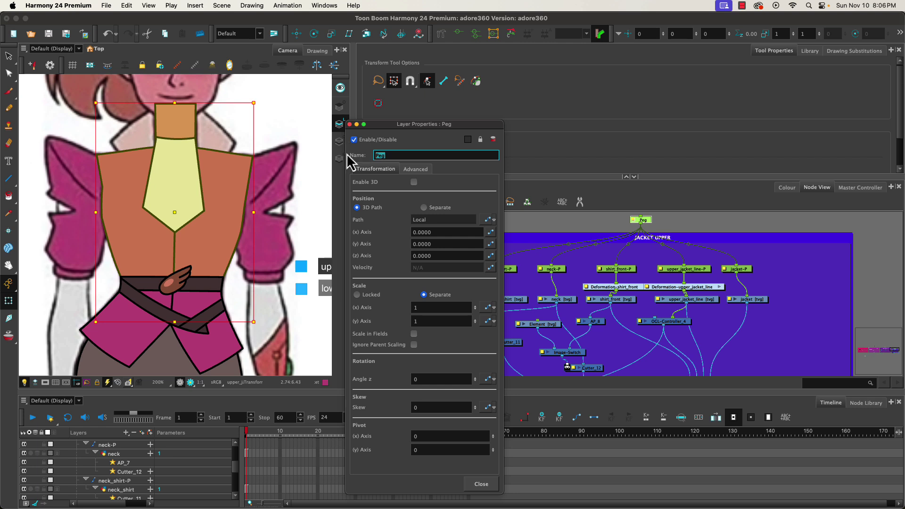
text(torso-p)
click(490, 485)
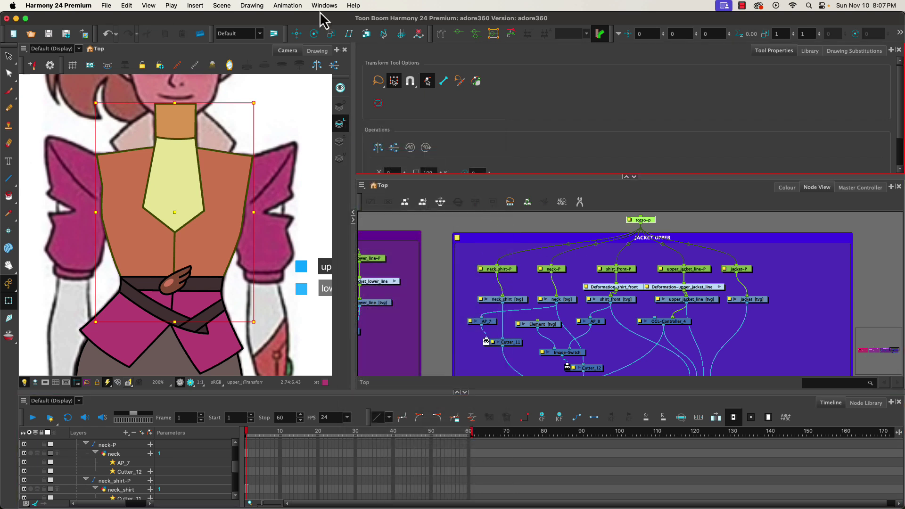
Using the Rotate tool, place the pivots of the neck_shirt and neck pegs at the base of the neck
click(314, 33)
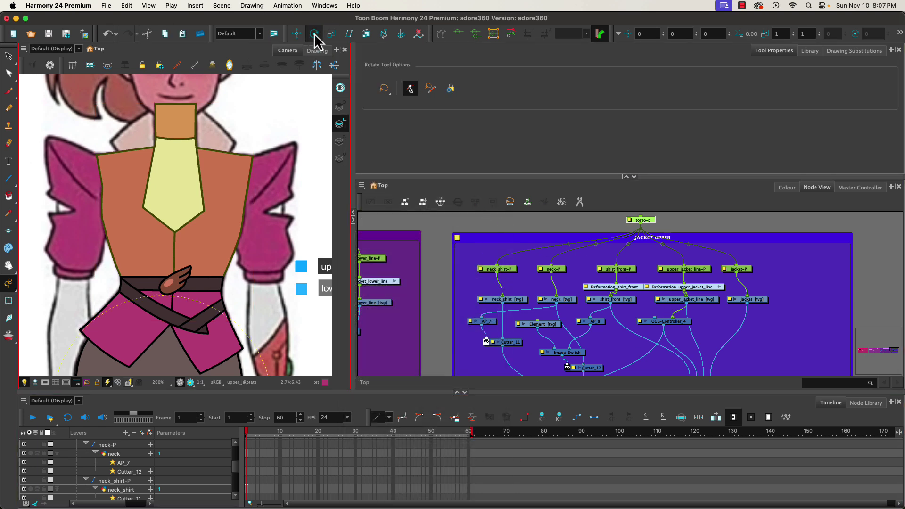
click(503, 270)
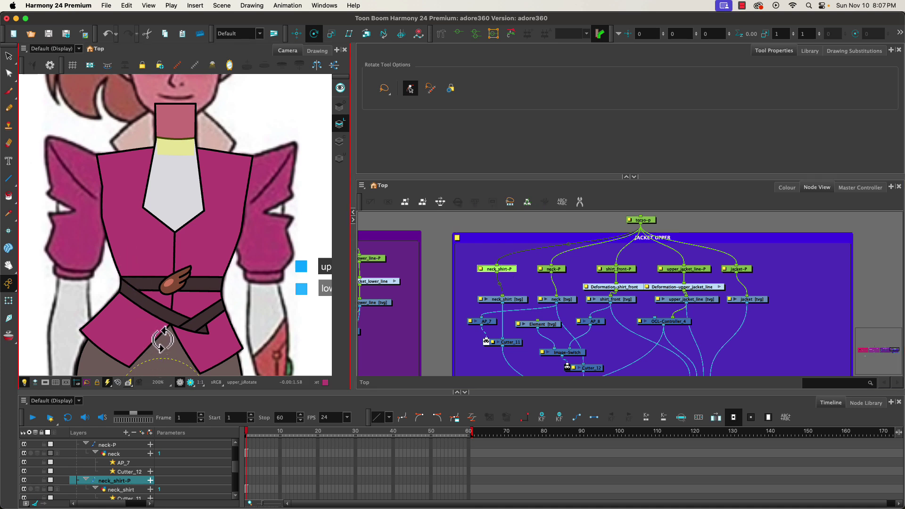
scroll(161, 340, down, 2)
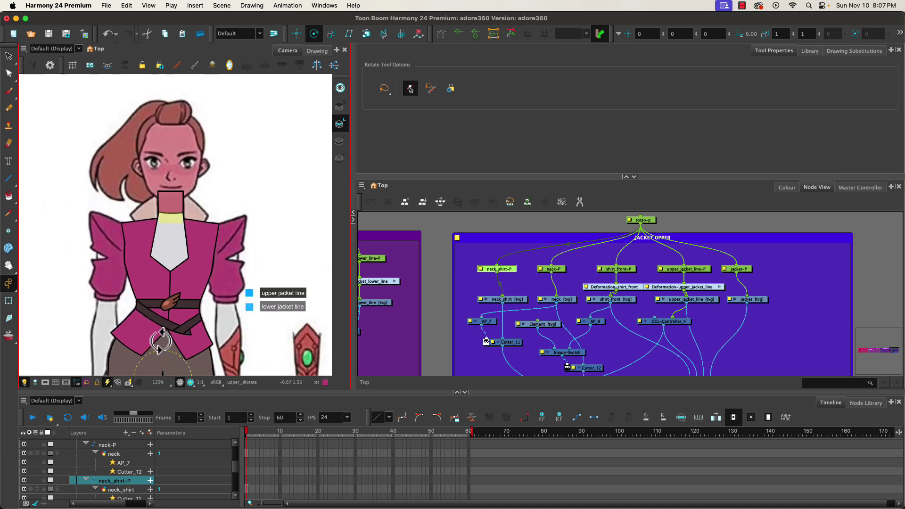
scroll(160, 340, down, 5)
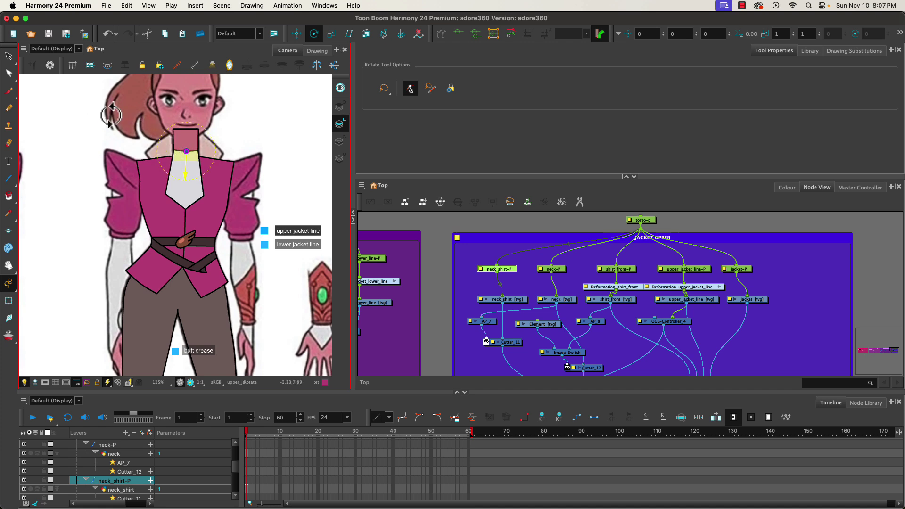
click(555, 270)
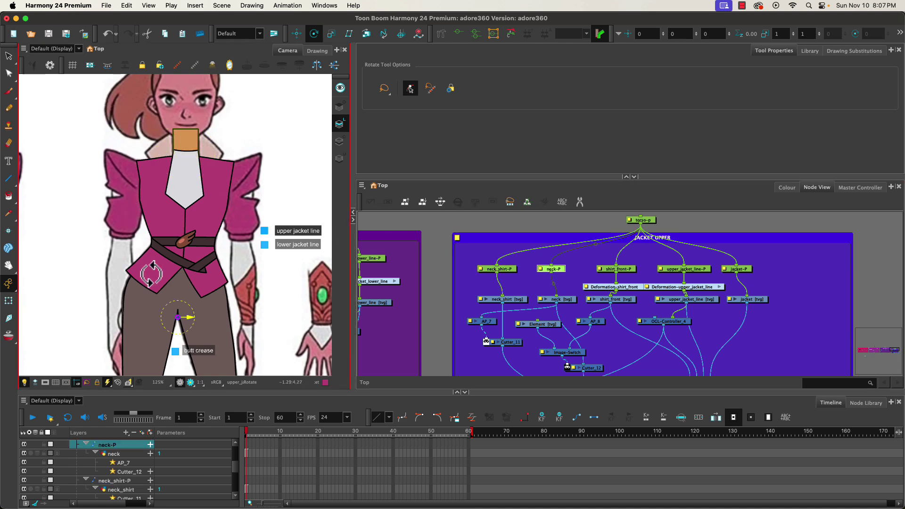
drag(177, 317, 187, 160)
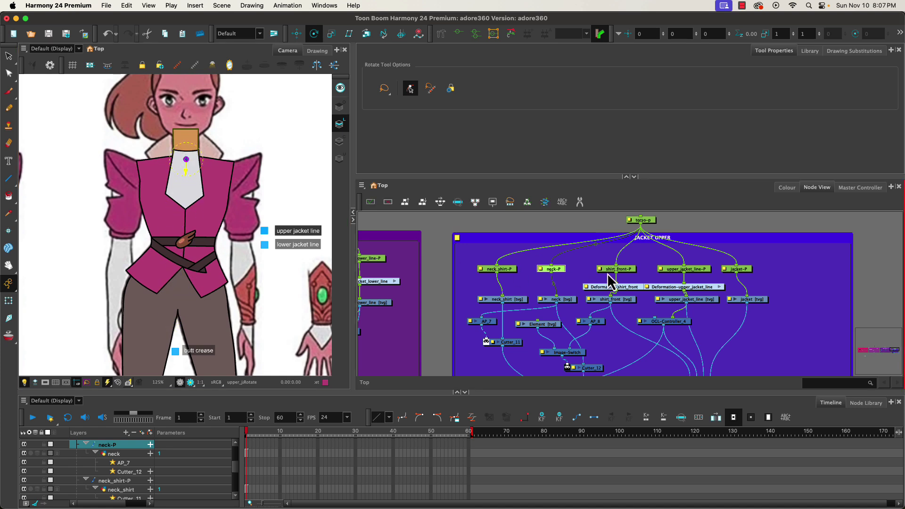
Place the upper_jacket_line peg's pivot at the centre of the belt and the shirt_front peg's pivot at the shirt's lower tip
click(613, 270)
drag(177, 317, 184, 242)
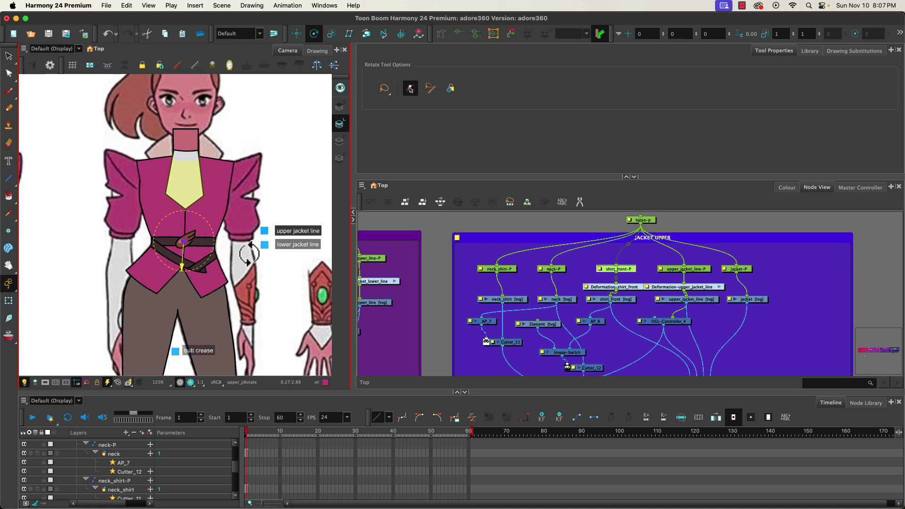
click(692, 272)
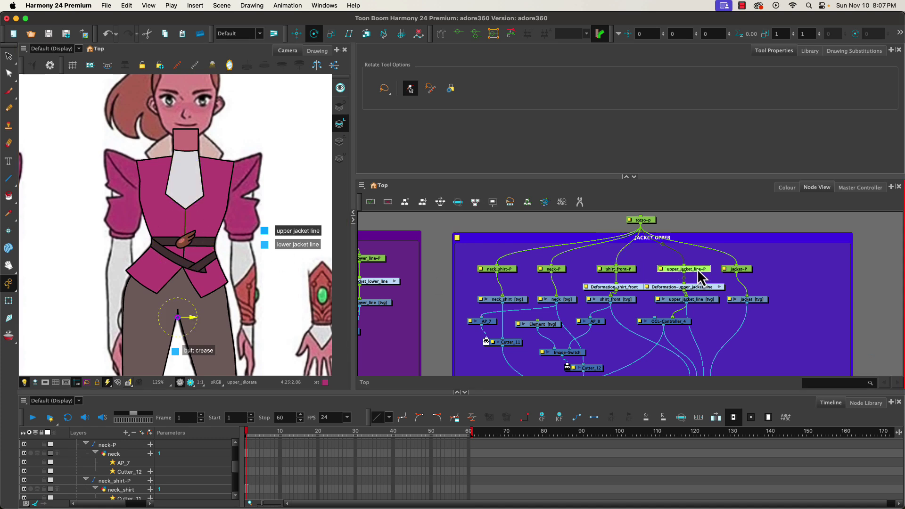
drag(177, 278, 184, 243)
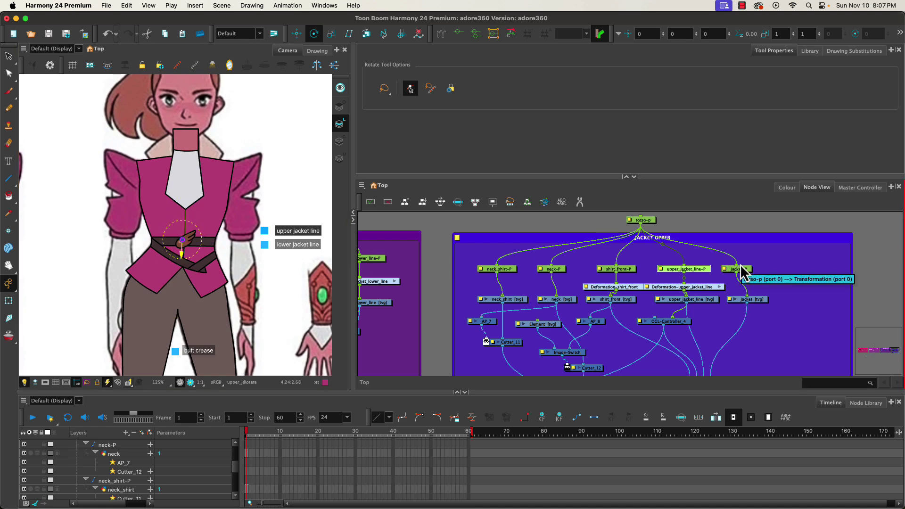
click(622, 270)
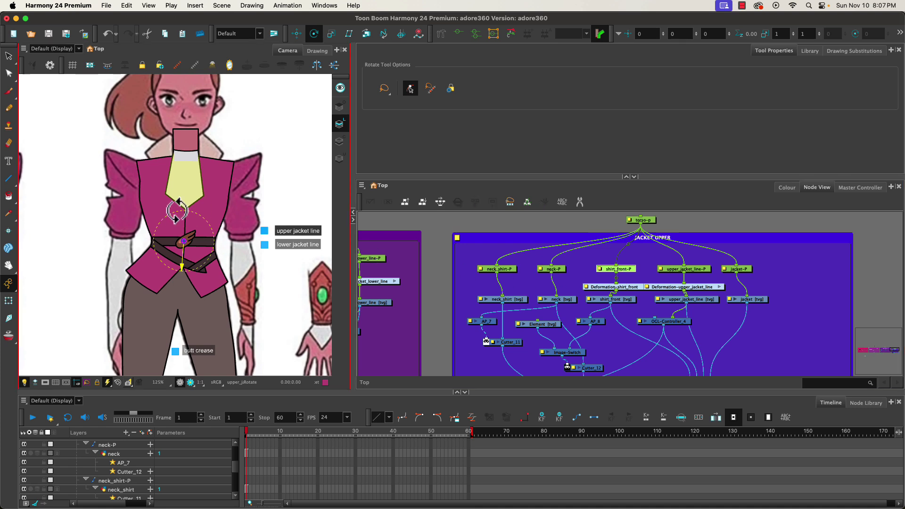
drag(183, 244, 184, 212)
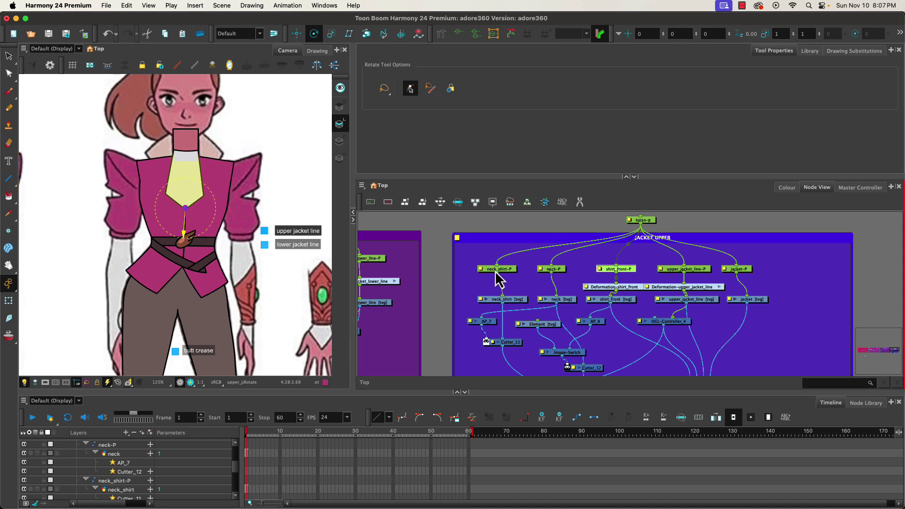
Review the pivots of the other JACKET UPPER pegs and place the jacket peg's pivot at the centre of the belt
click(513, 271)
click(553, 269)
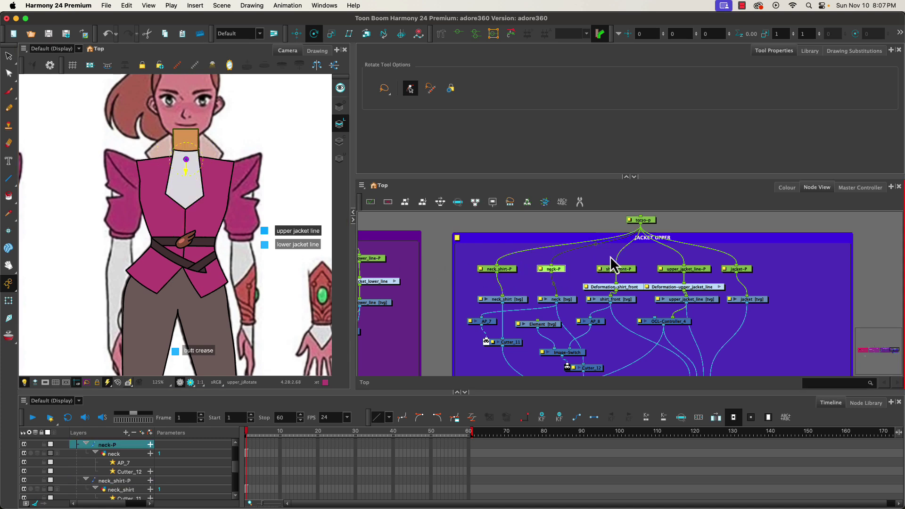
click(615, 269)
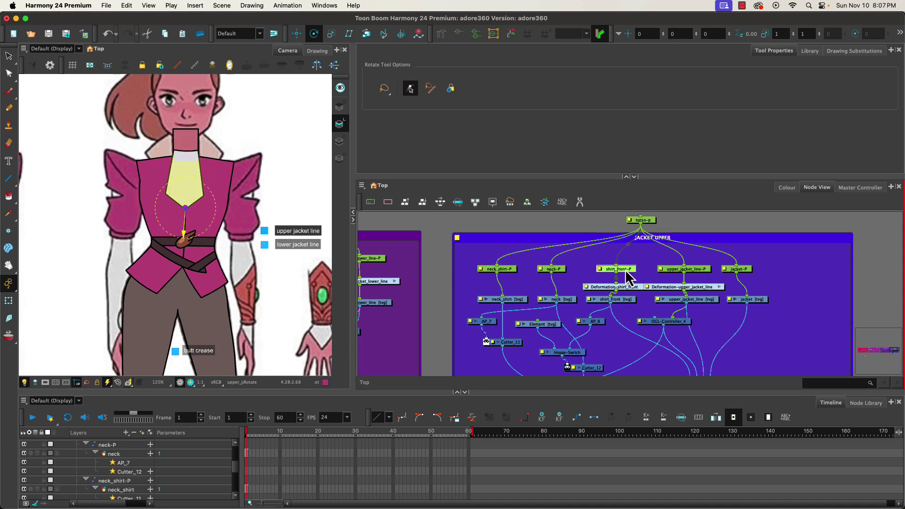
click(693, 270)
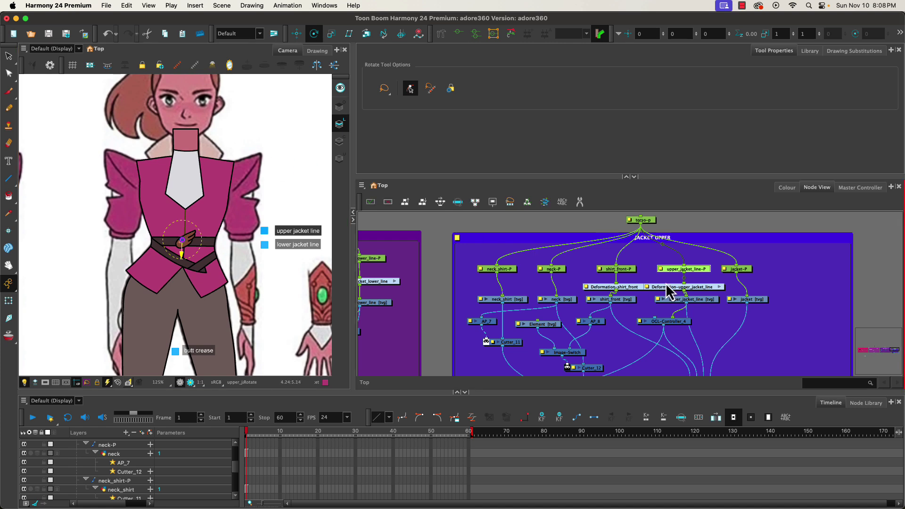
click(737, 271)
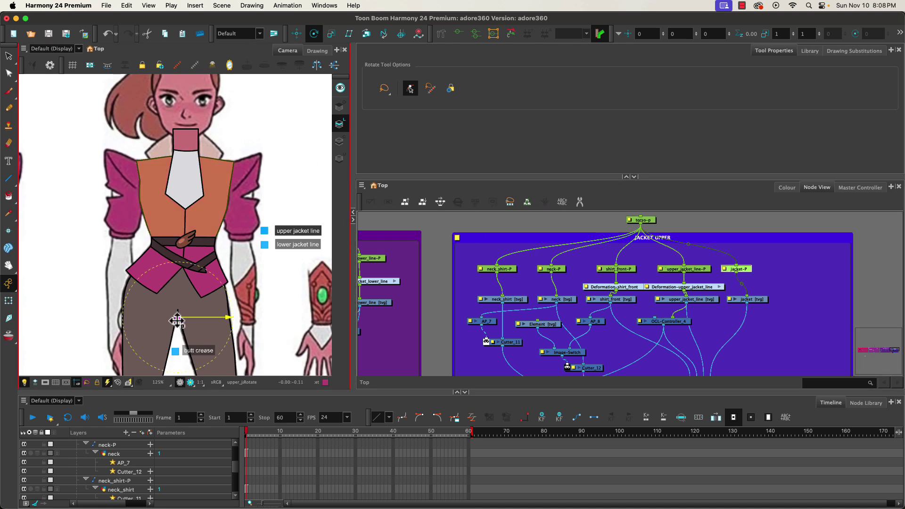
drag(178, 318, 184, 245)
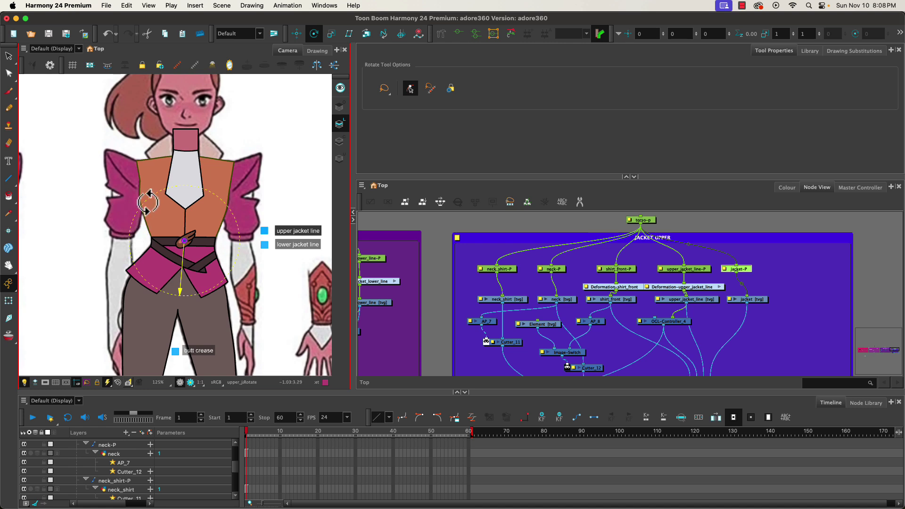
Place the torso-p peg's pivot at the centre of the belt and move its node higher, directly above the jacket-P peg
click(645, 221)
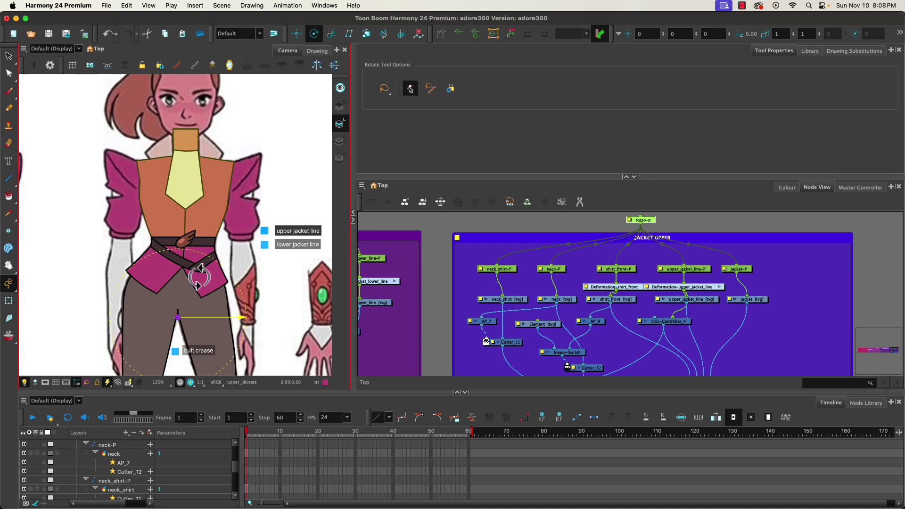
drag(178, 320, 182, 241)
drag(646, 220, 747, 245)
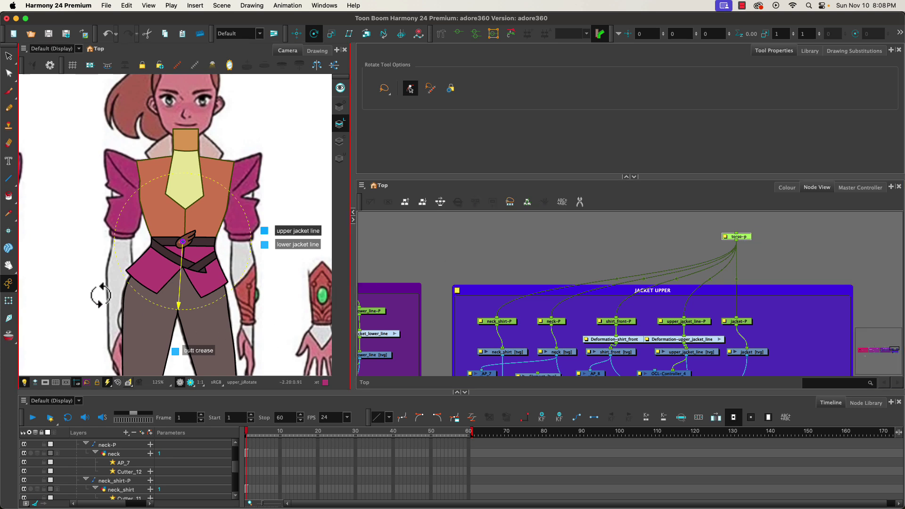